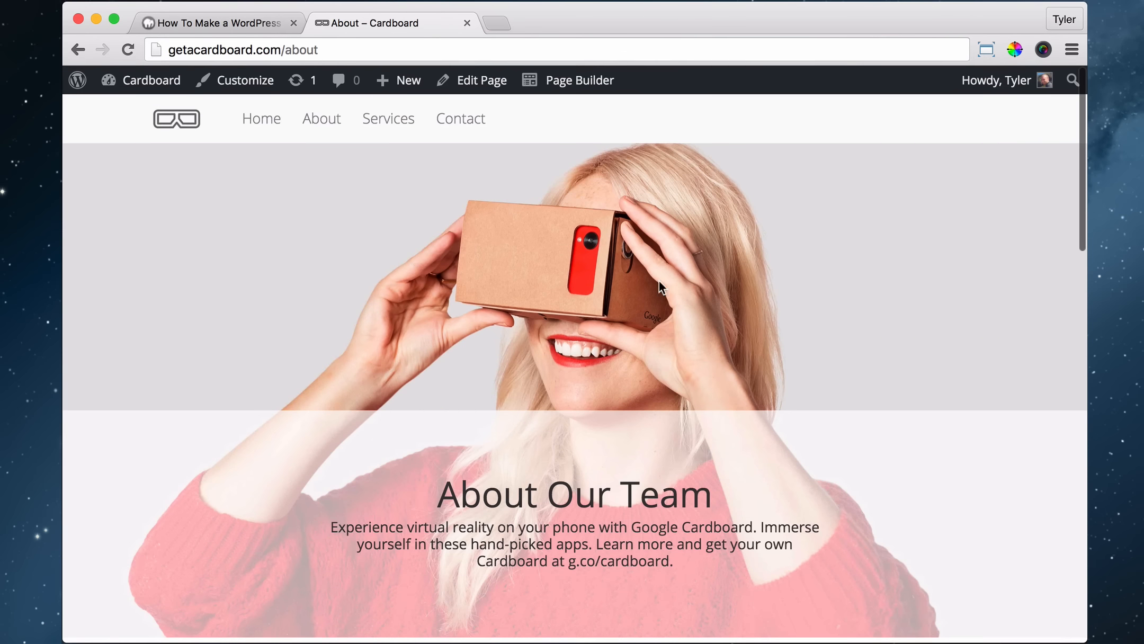
# Examine the finished About page's "About Our Team" banner and the team member section below it.
pyautogui.scroll(-2, 758, 470)
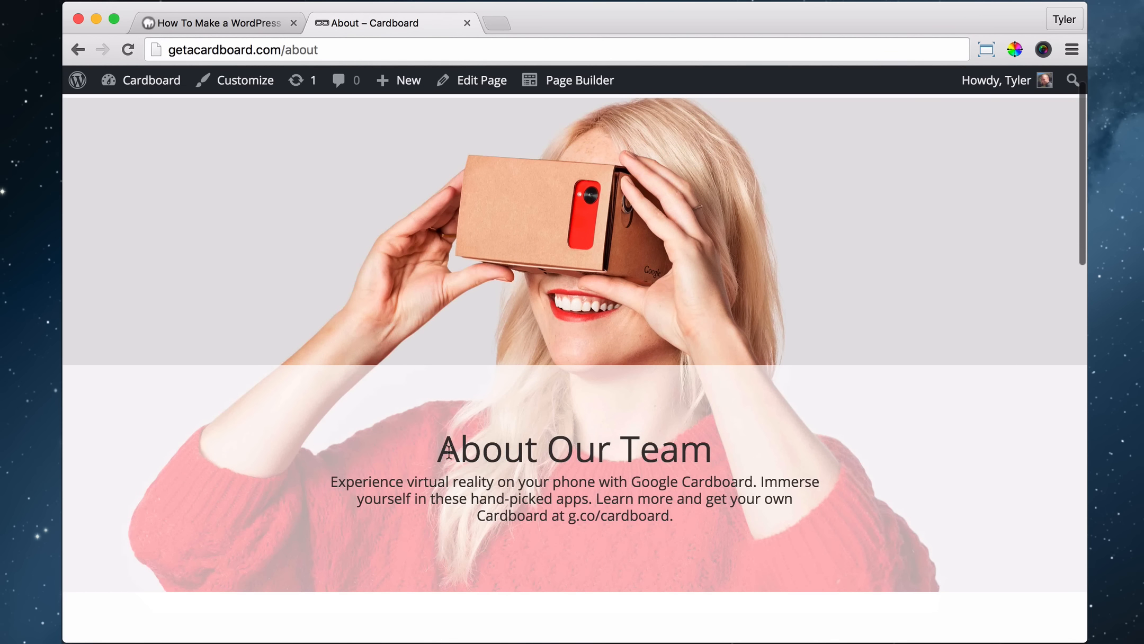
pyautogui.moveTo(460, 451); pyautogui.dragTo(680, 449)
pyautogui.click(430, 380)
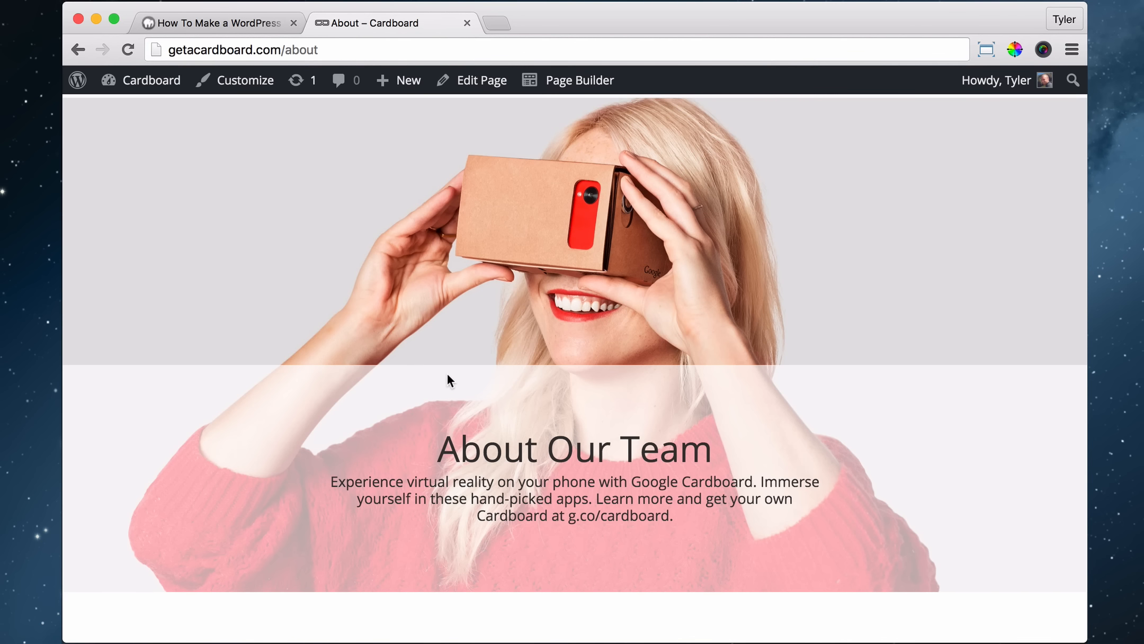
pyautogui.scroll(-5, 447, 373)
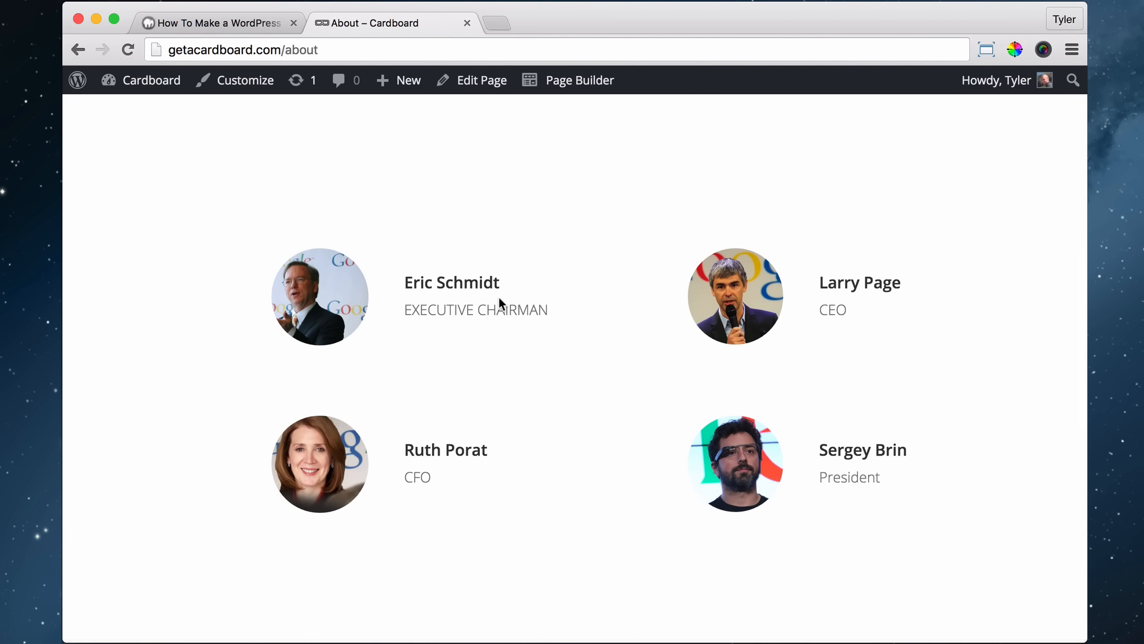
pyautogui.scroll(3, 657, 331)
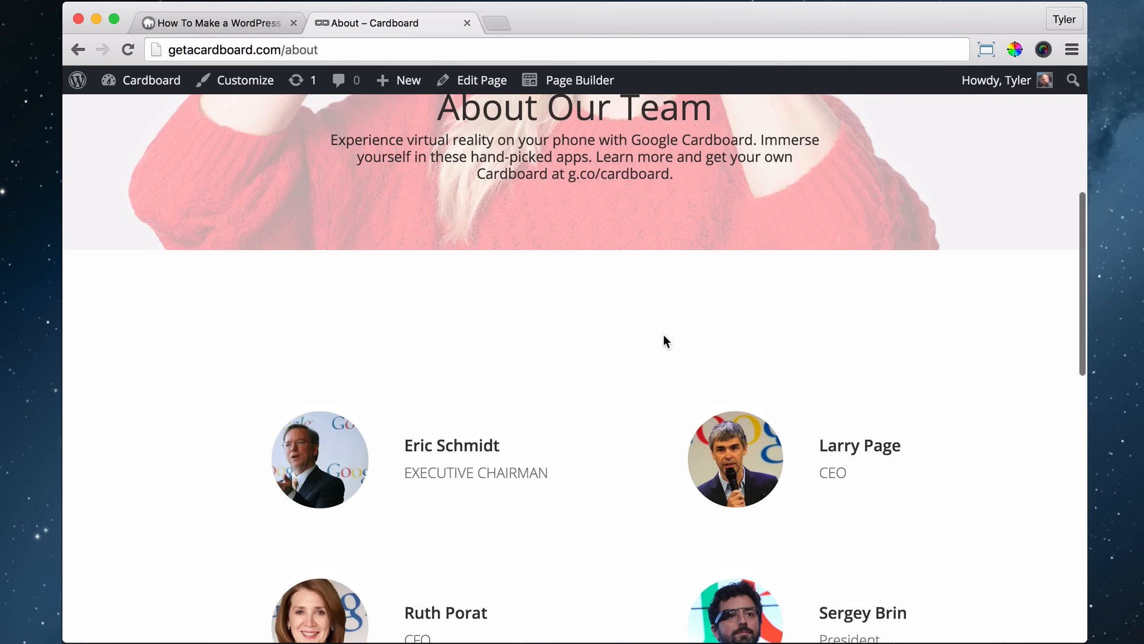
pyautogui.scroll(-3, 674, 336)
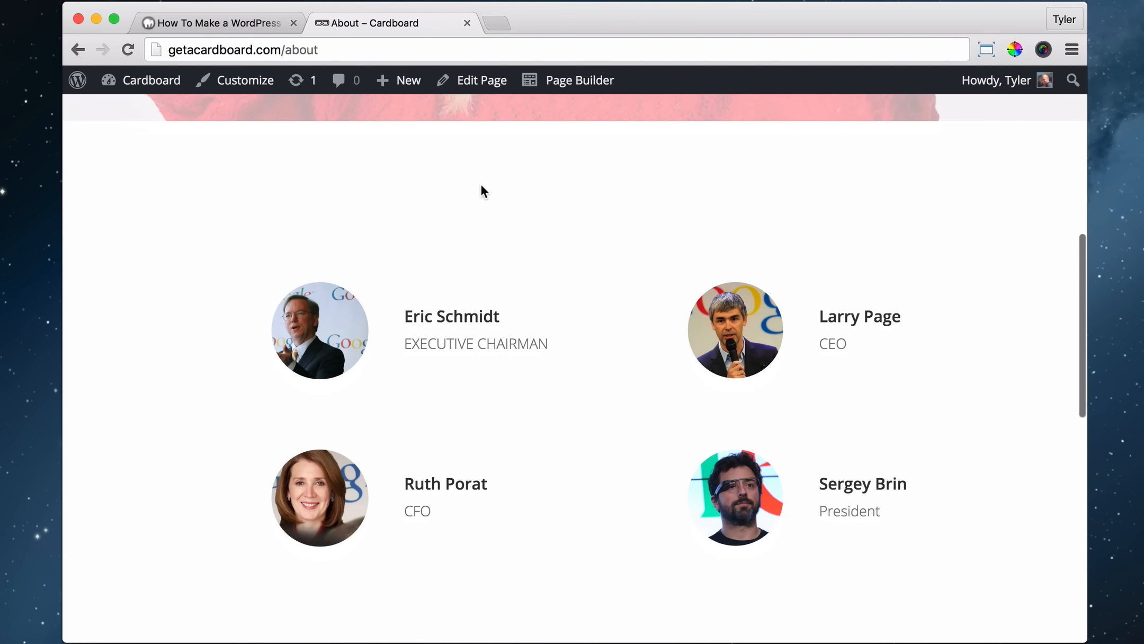
pyautogui.scroll(-3, 480, 185)
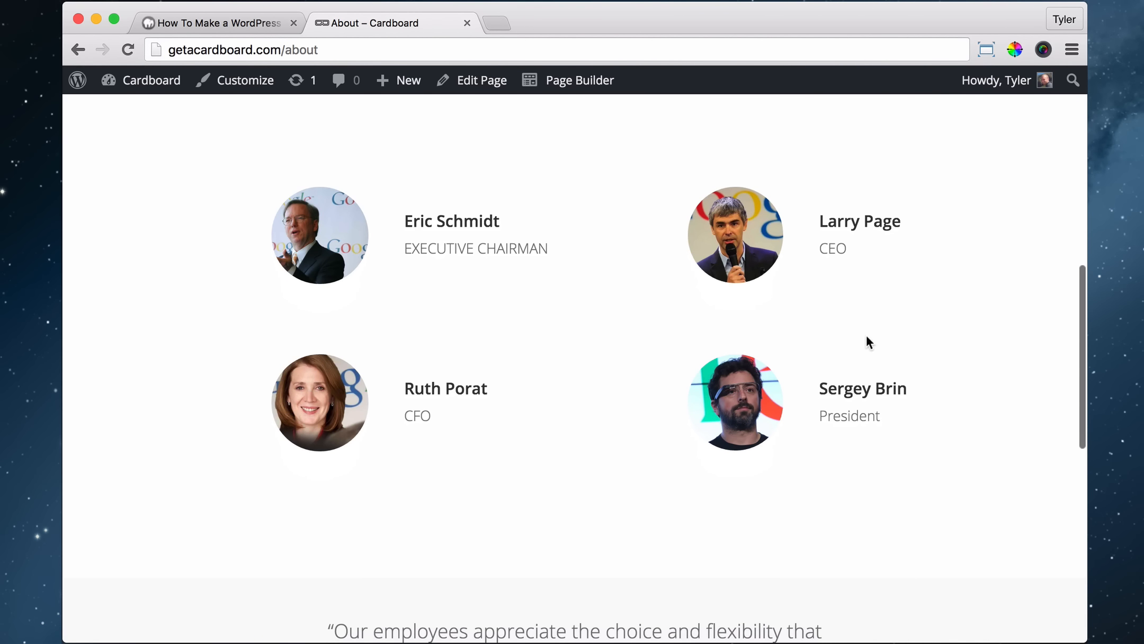
pyautogui.scroll(-10, 858, 339)
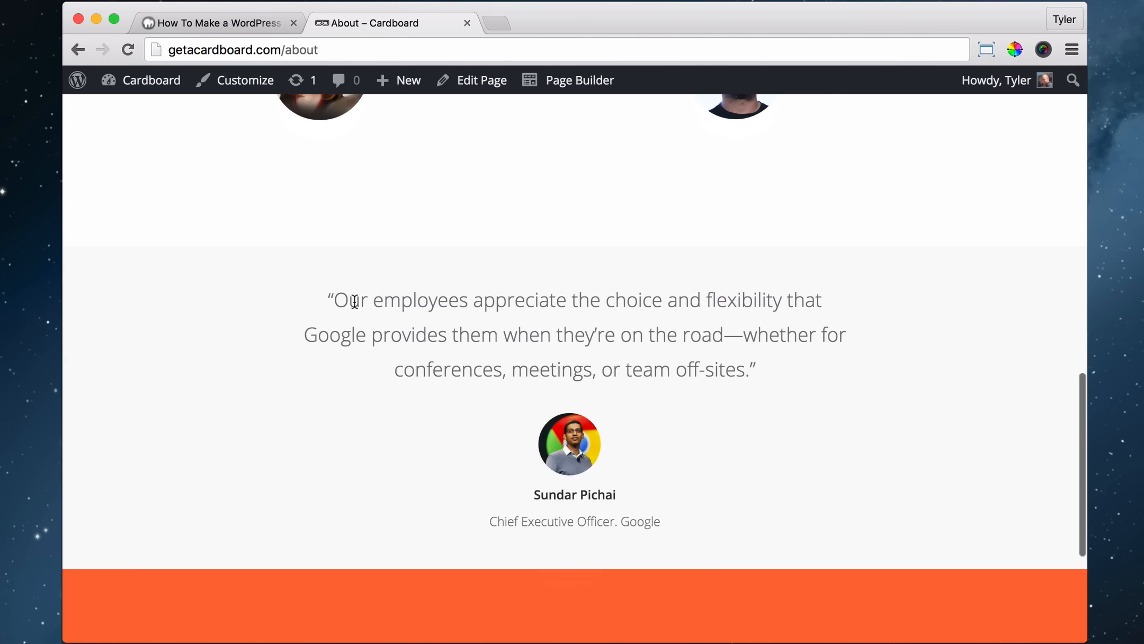
# Examine the finished About page's testimonial quote and the orange call-to-action section with its services link.
pyautogui.moveTo(353, 301); pyautogui.dragTo(652, 370)
pyautogui.click(643, 365)
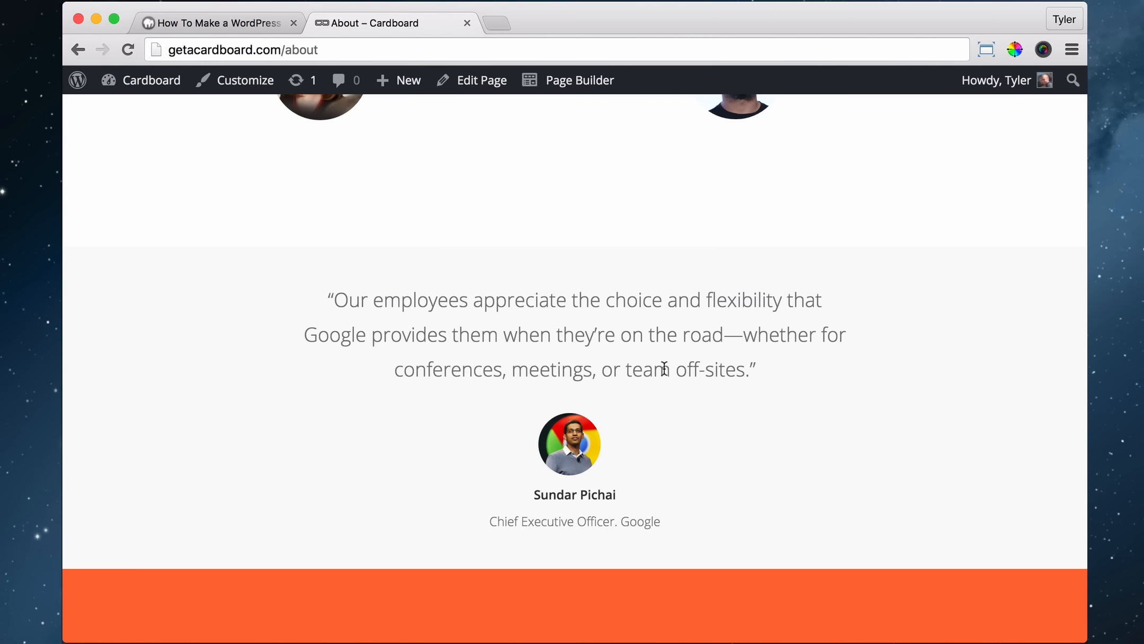
pyautogui.moveTo(748, 370); pyautogui.dragTo(370, 296)
pyautogui.click(360, 298)
pyautogui.scroll(-2, 459, 306)
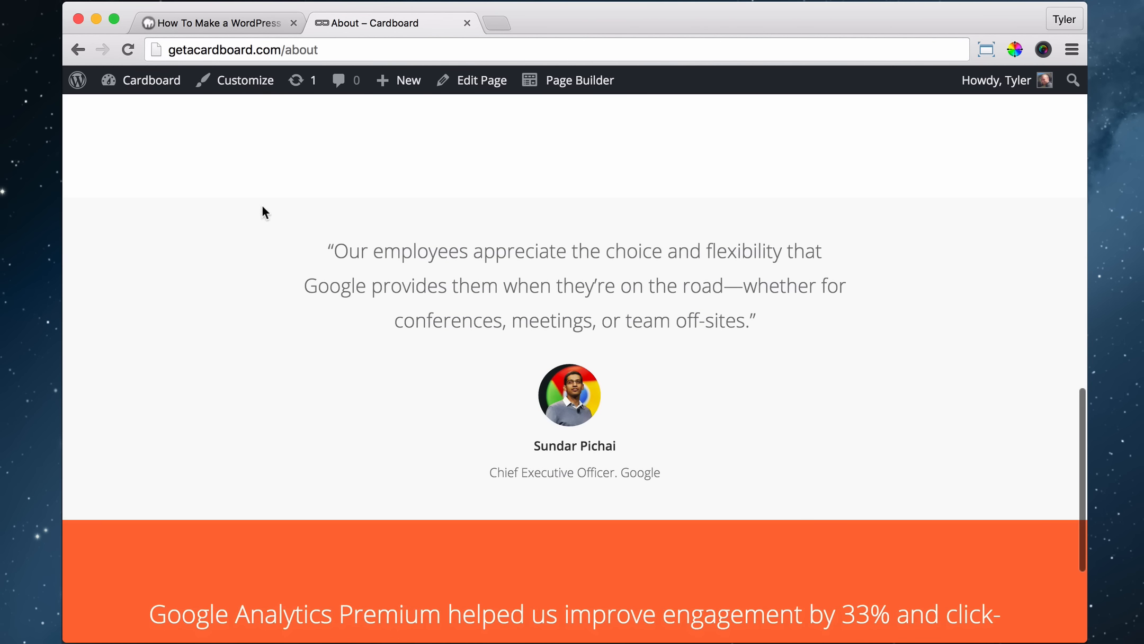
pyautogui.scroll(2, 262, 211)
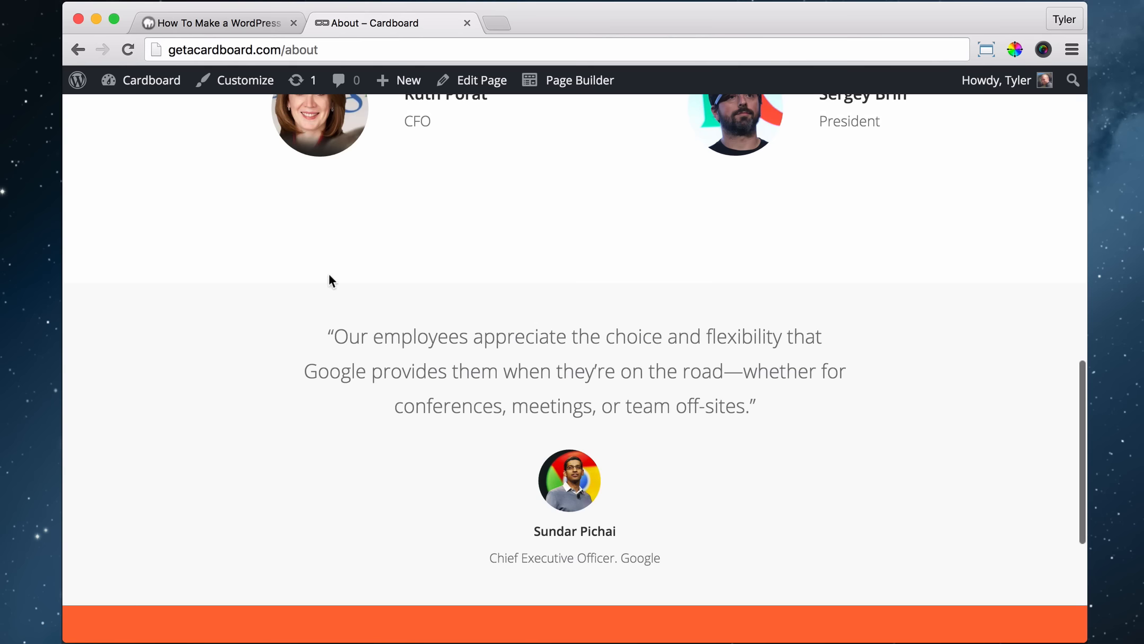
pyautogui.scroll(-5, 328, 276)
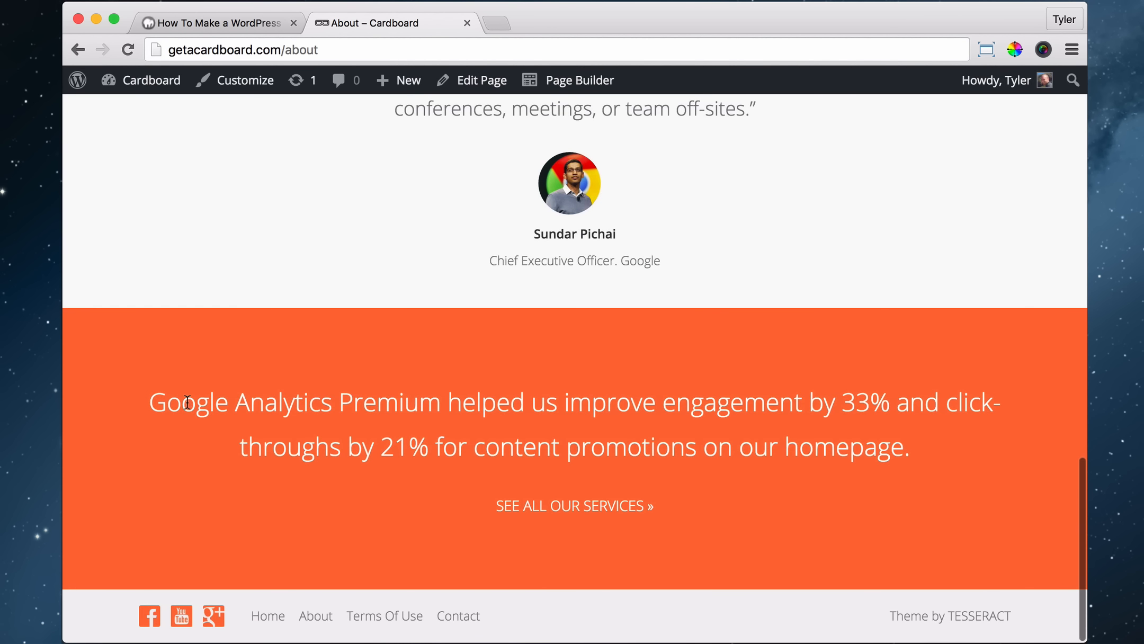
pyautogui.moveTo(184, 401); pyautogui.dragTo(614, 454)
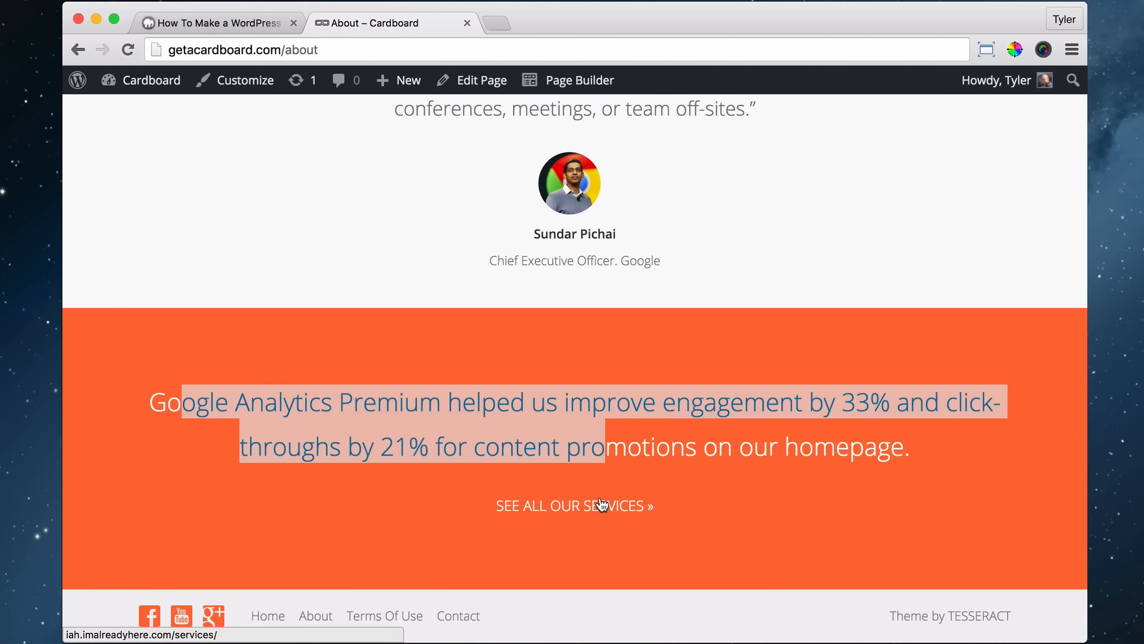
pyautogui.scroll(5, 612, 419)
pyautogui.scroll(3, 616, 416)
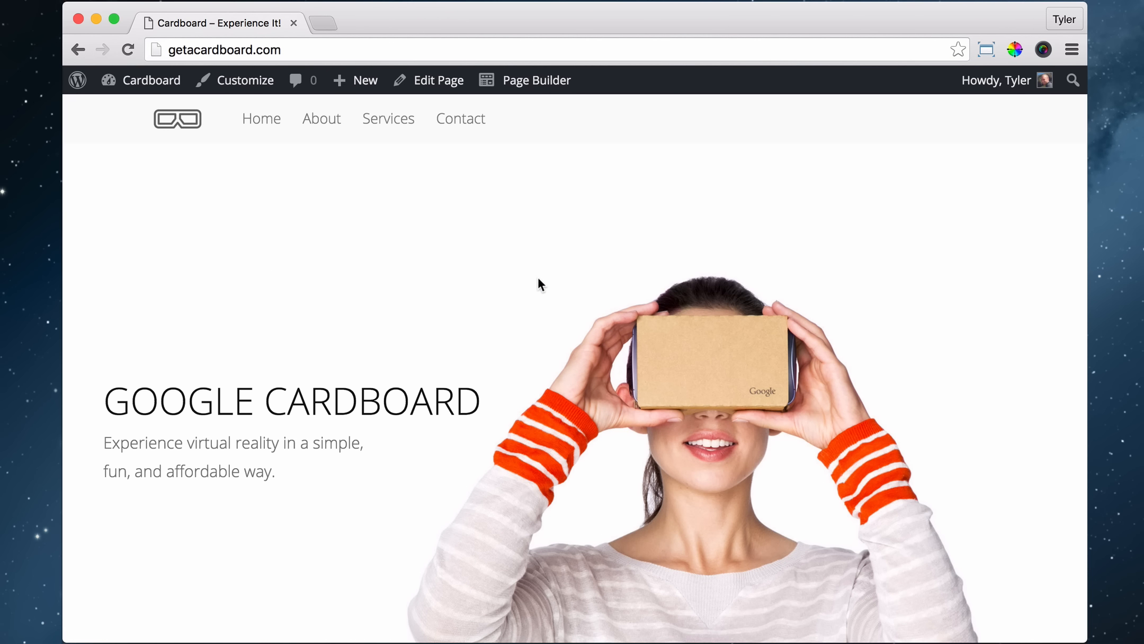
# Open the site's About page for editing, set its template to Full Width Page and update it.
pyautogui.click(321, 129)
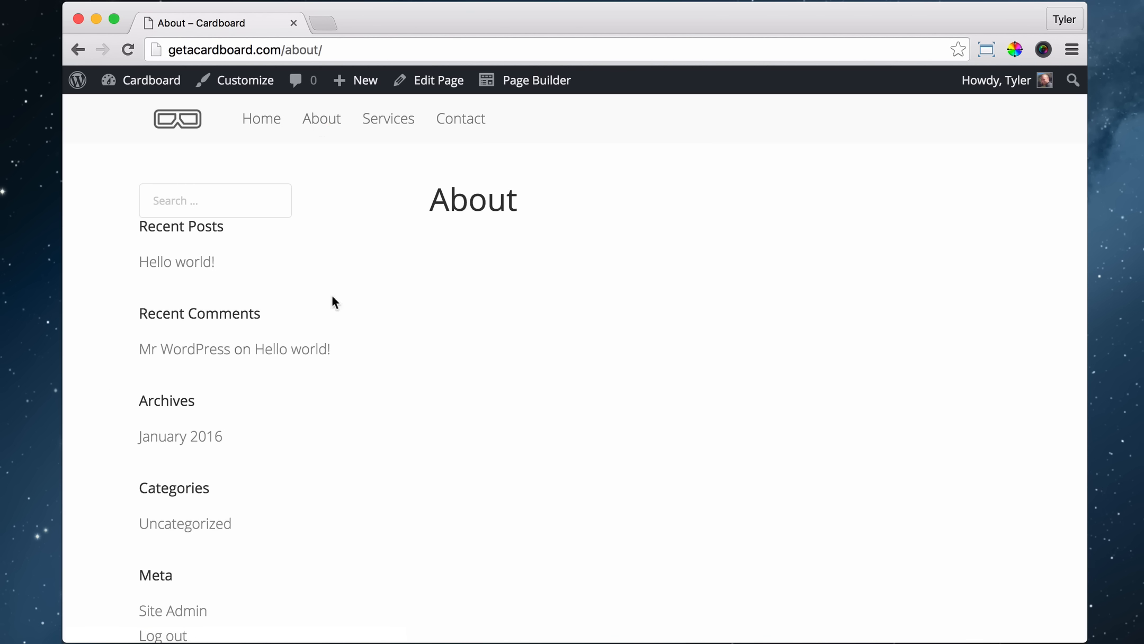
pyautogui.click(437, 90)
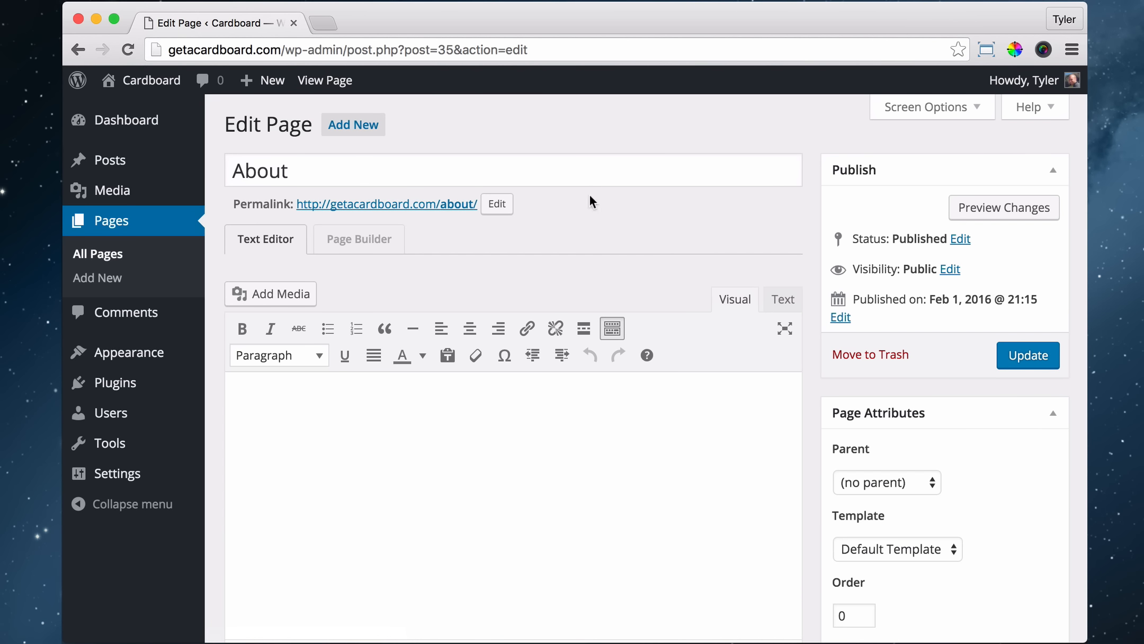
pyautogui.click(901, 549)
pyautogui.click(886, 567)
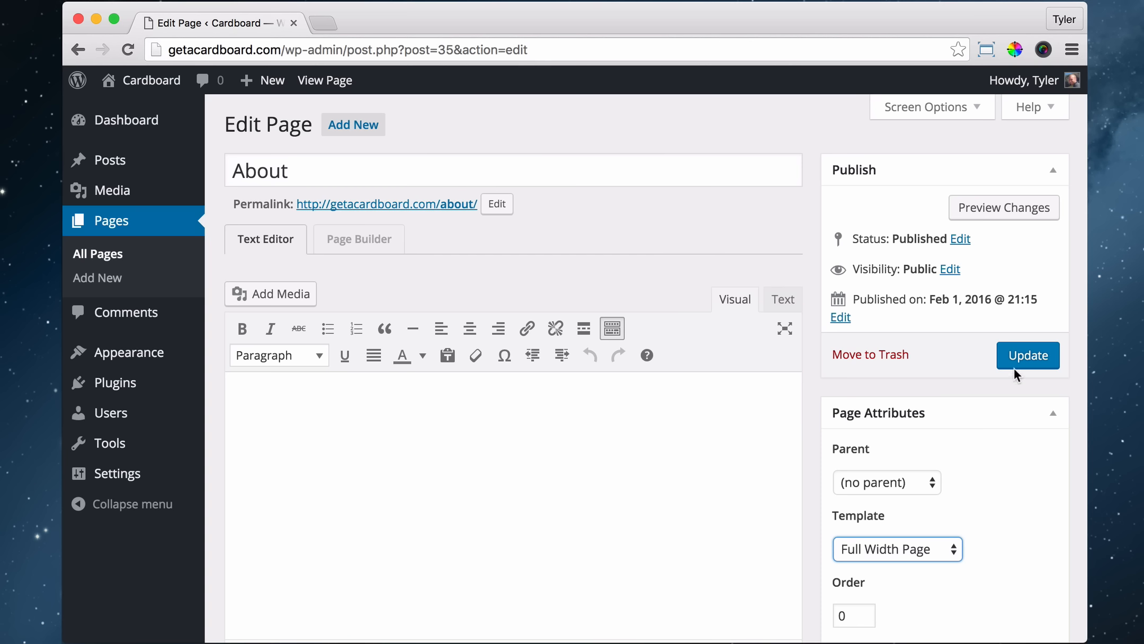
pyautogui.click(1021, 357)
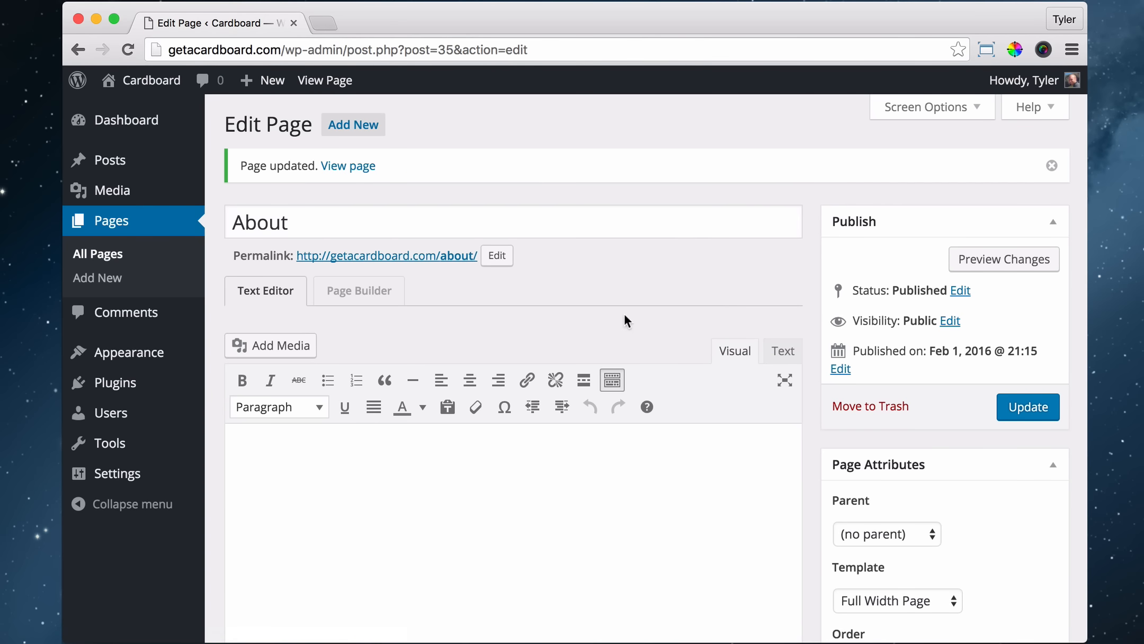
# Open the updated About page in Page Builder and add a 1 Column row to the empty layout.
pyautogui.click(349, 168)
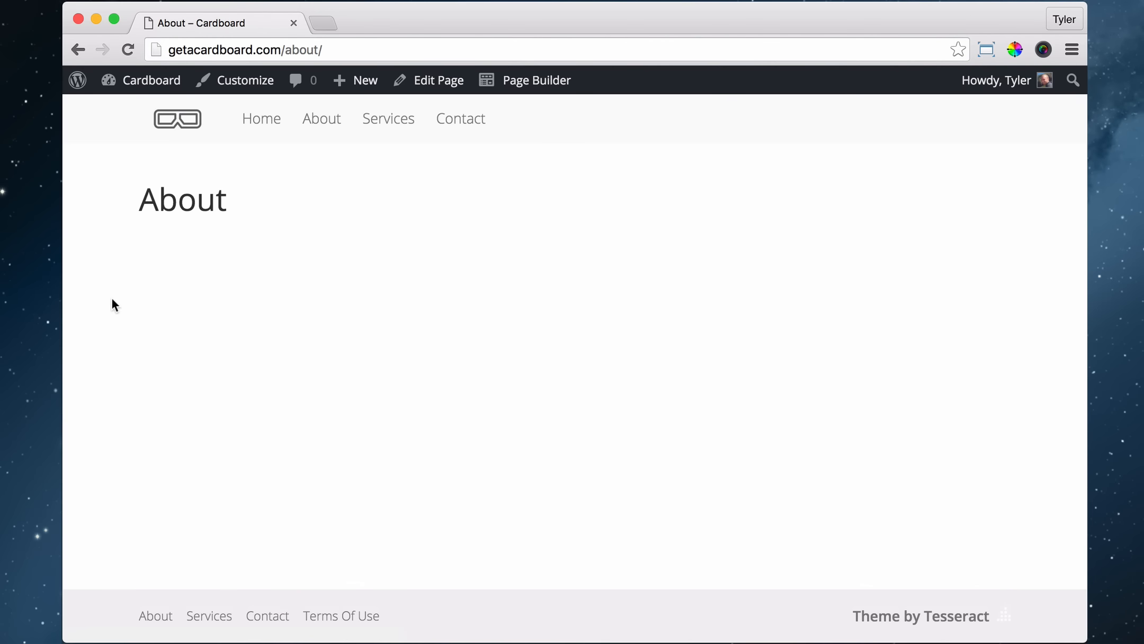
pyautogui.moveTo(138, 197); pyautogui.dragTo(260, 211)
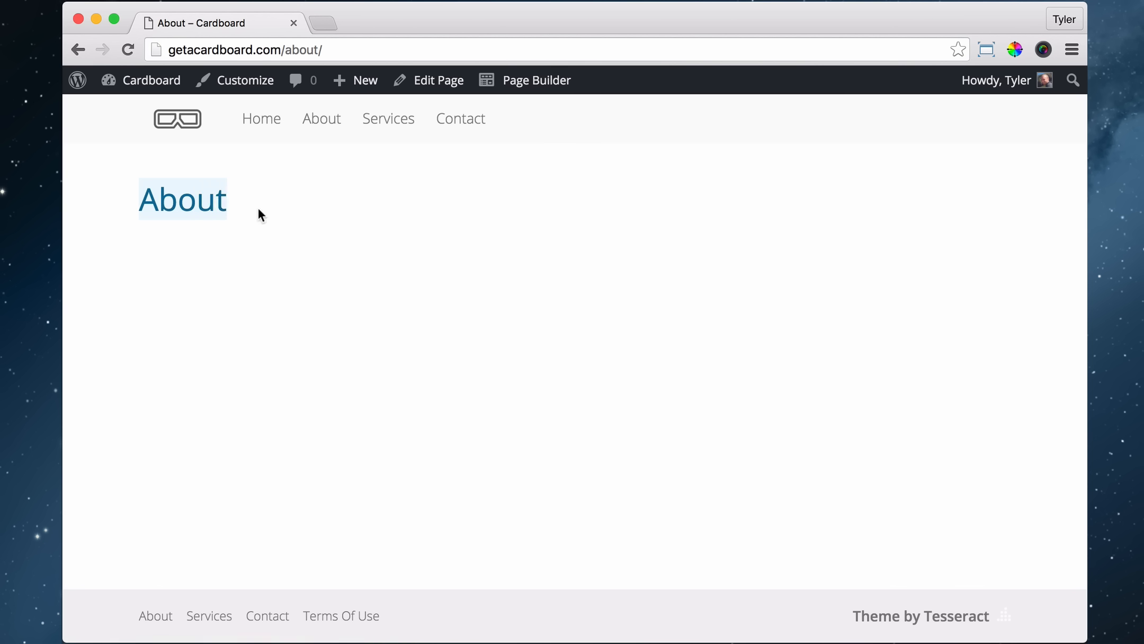
pyautogui.click(197, 203)
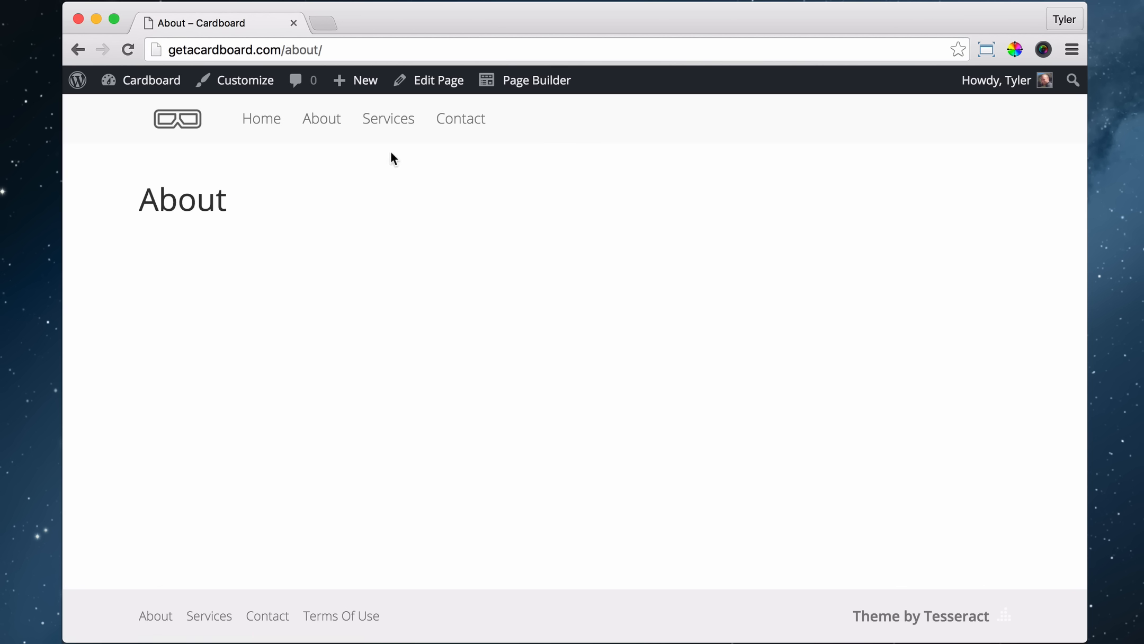
pyautogui.click(533, 88)
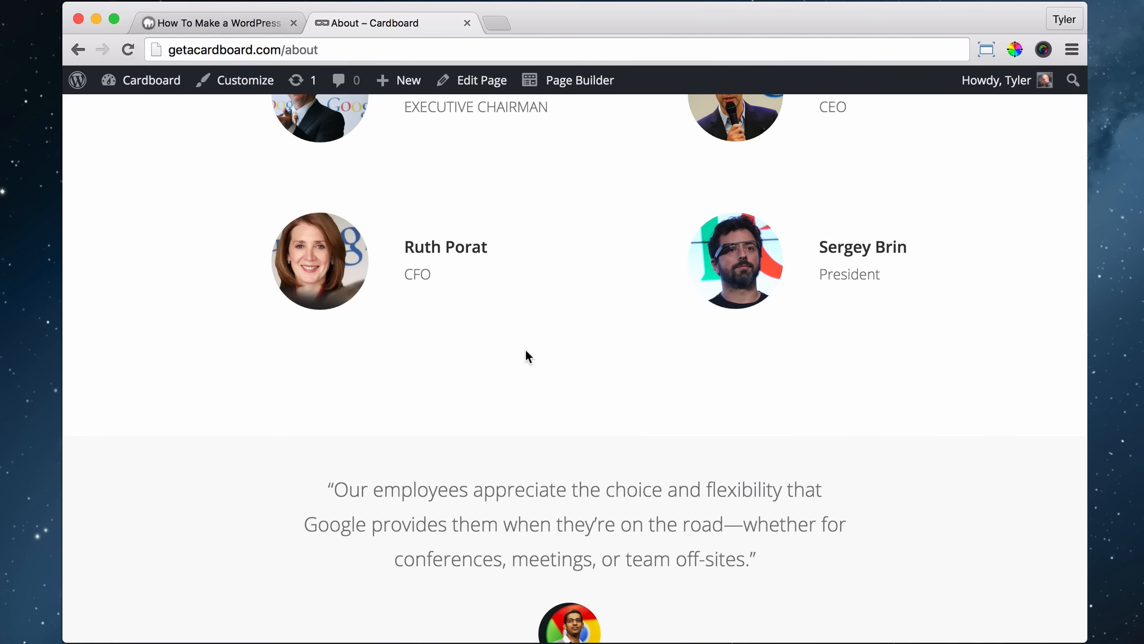
pyautogui.scroll(10, 559, 358)
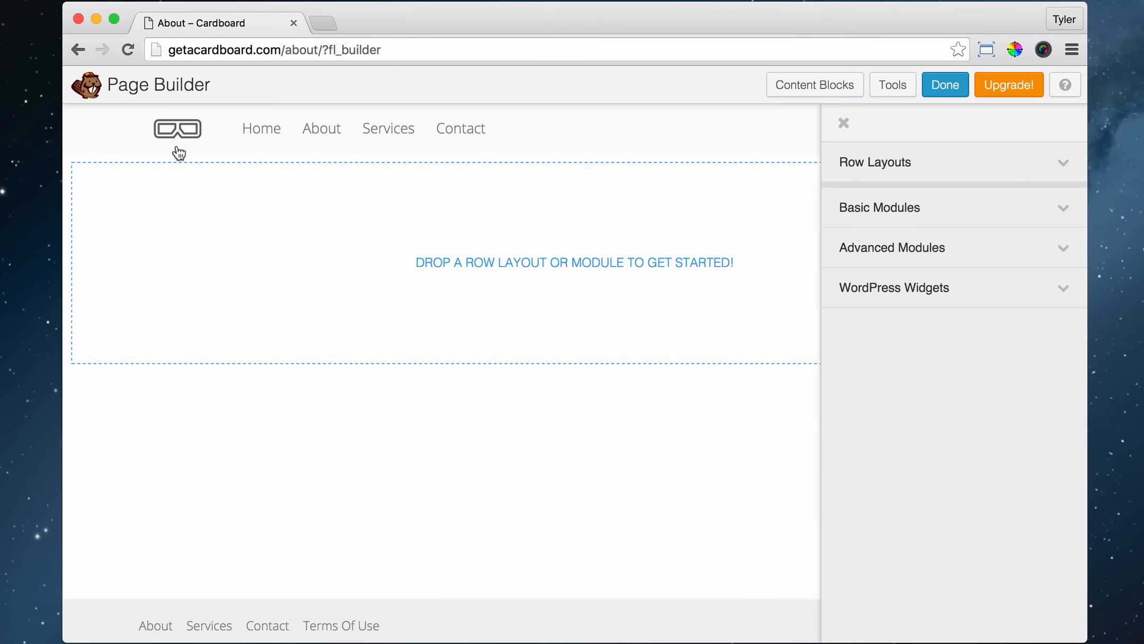
pyautogui.click(915, 170)
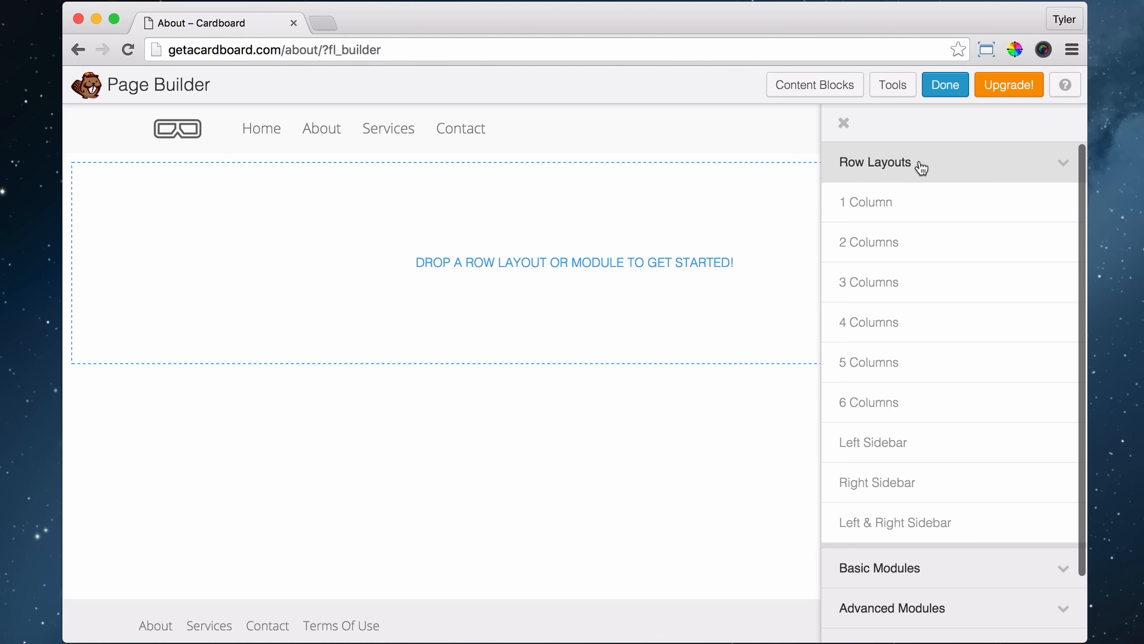
pyautogui.moveTo(894, 208); pyautogui.dragTo(435, 233)
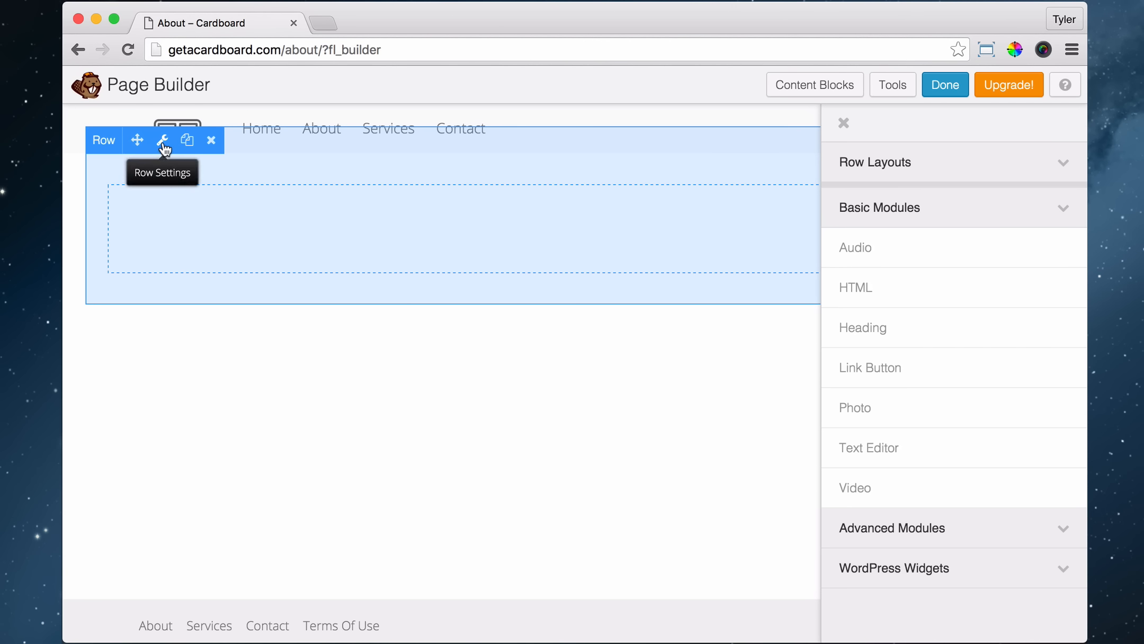
# Set both the width and the content width of the new row to Full Width.
pyautogui.click(163, 140)
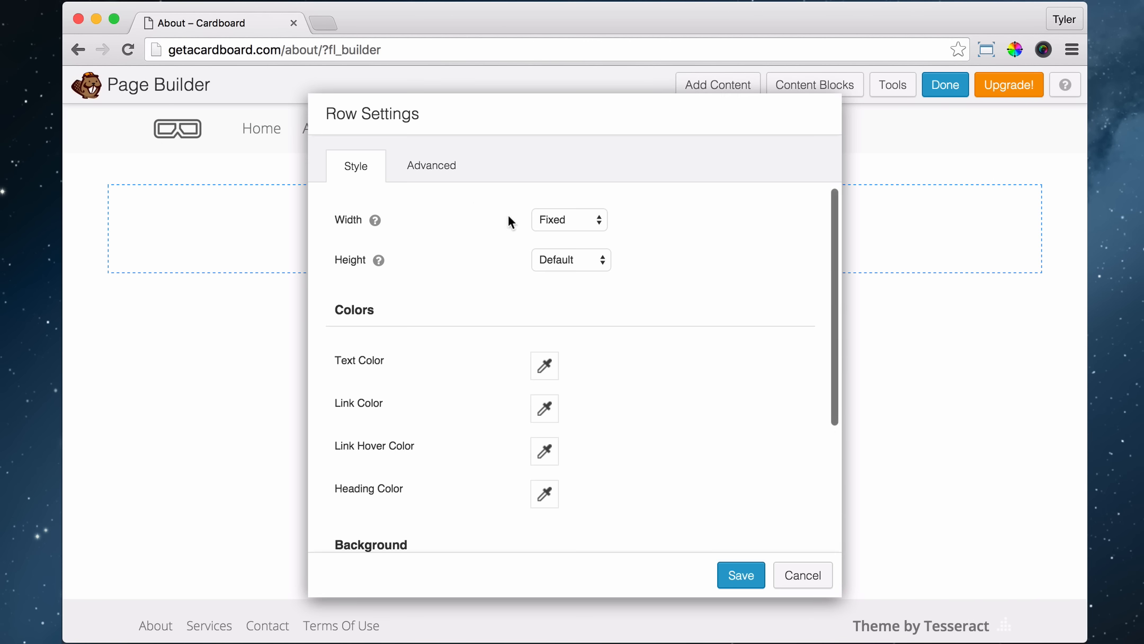
pyautogui.click(571, 217)
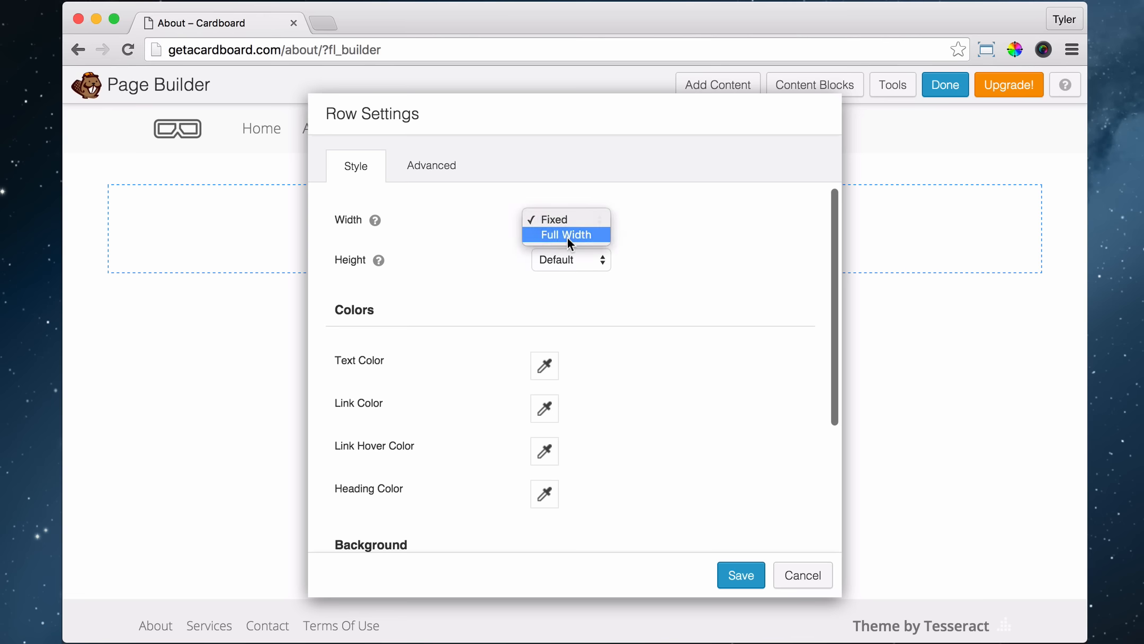
pyautogui.click(567, 237)
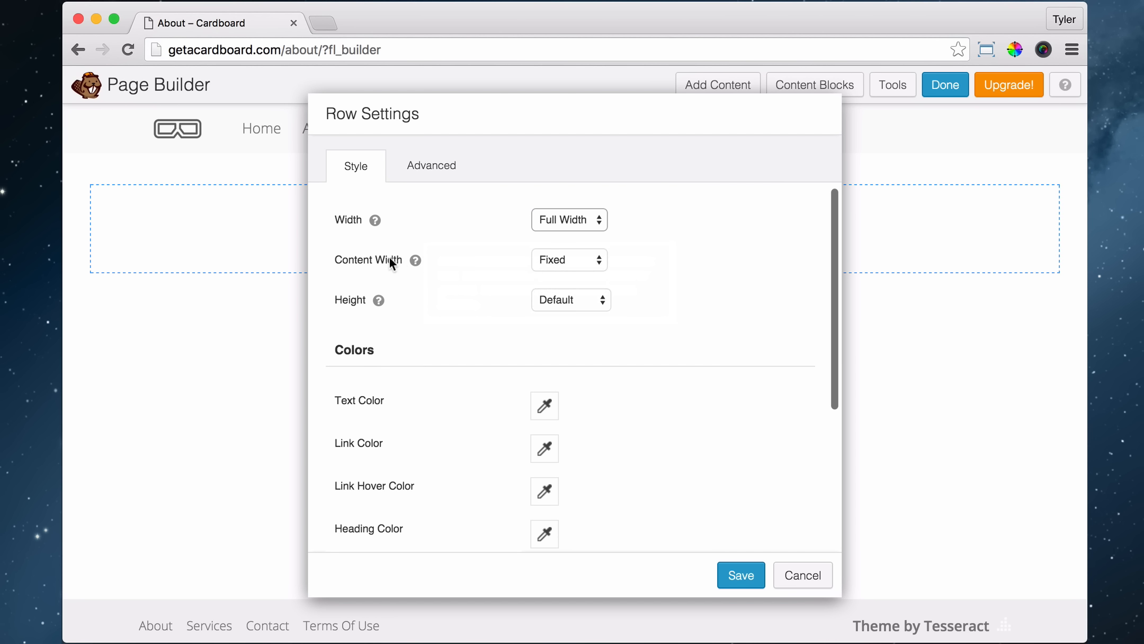
pyautogui.moveTo(407, 265)
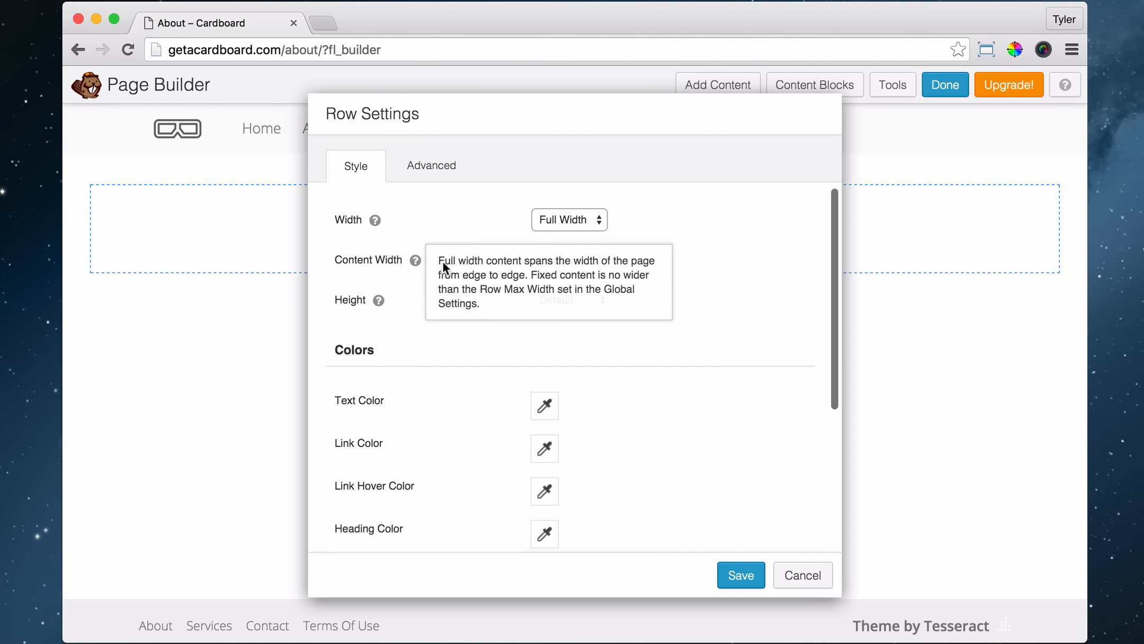
pyautogui.click(581, 260)
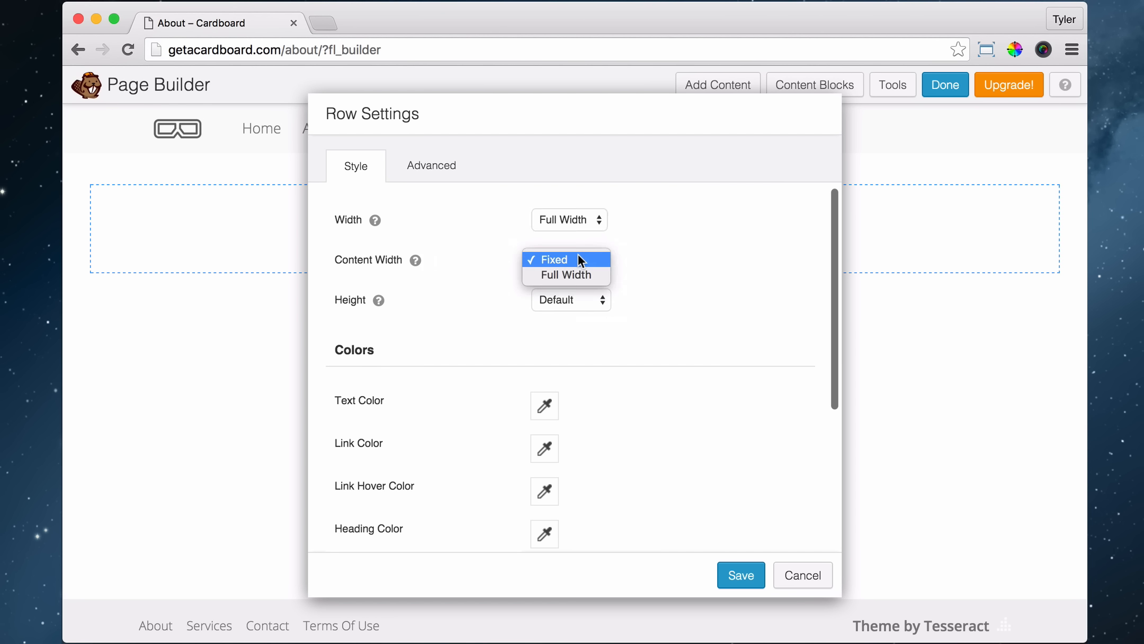
pyautogui.click(567, 275)
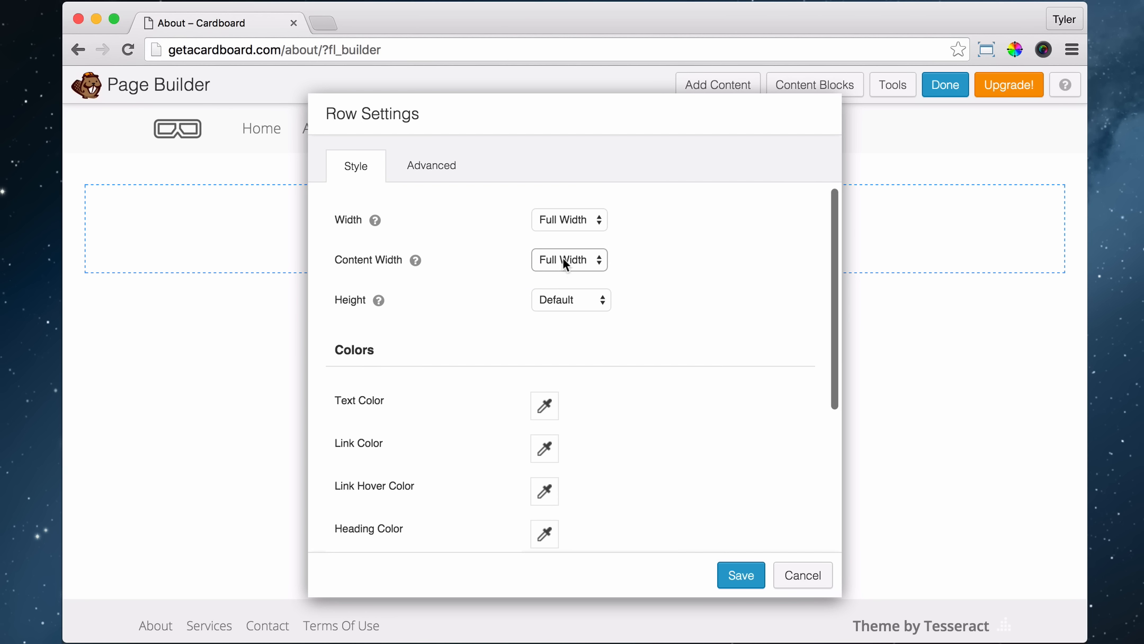
pyautogui.click(561, 259)
pyautogui.click(573, 248)
pyautogui.click(585, 254)
pyautogui.click(563, 275)
# Set the row's top, bottom, left and right padding to 0 px.
pyautogui.click(433, 169)
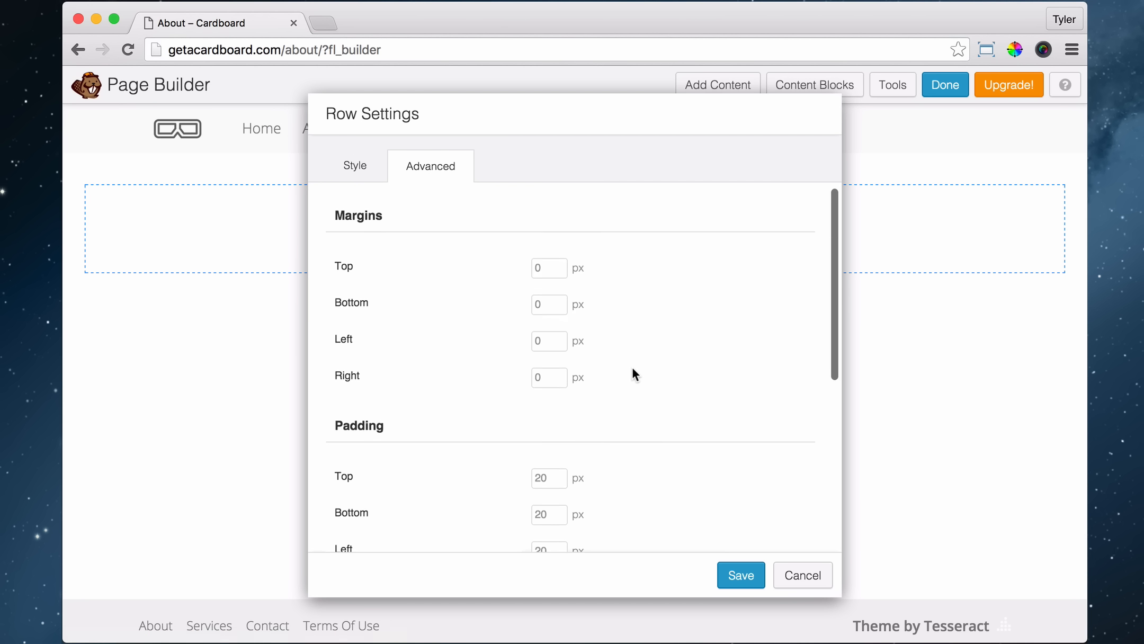
pyautogui.scroll(-3, 633, 371)
pyautogui.click(553, 397)
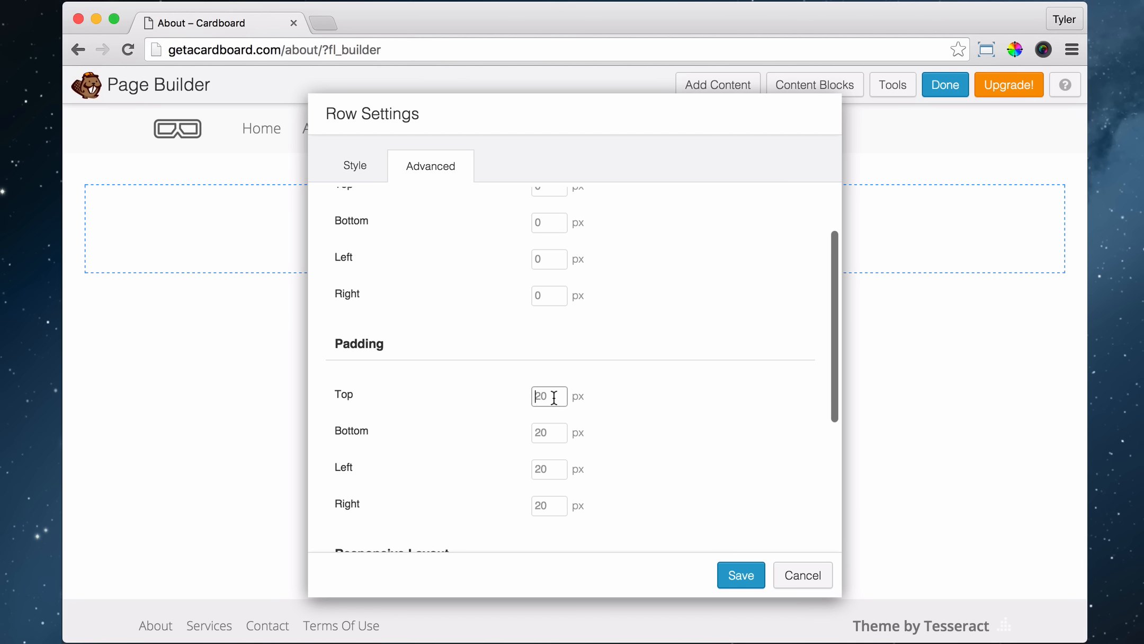
pyautogui.write('0')
pyautogui.press('Tab')
pyautogui.write('0')
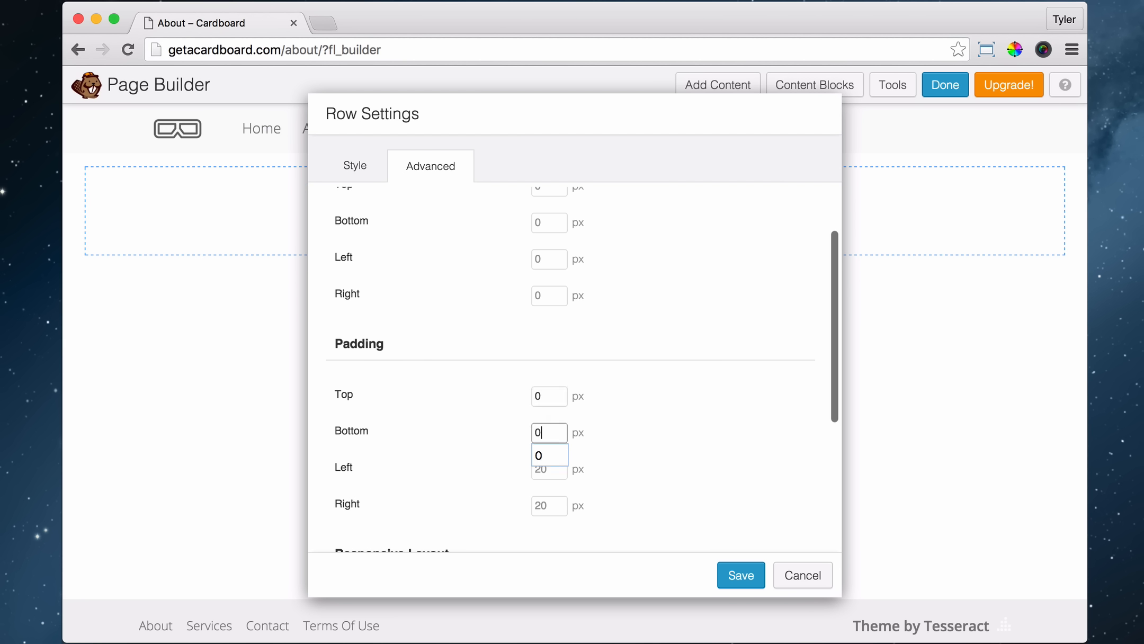
pyautogui.press('Tab')
pyautogui.write('0')
pyautogui.press('Tab')
pyautogui.write('0')
pyautogui.click(663, 405)
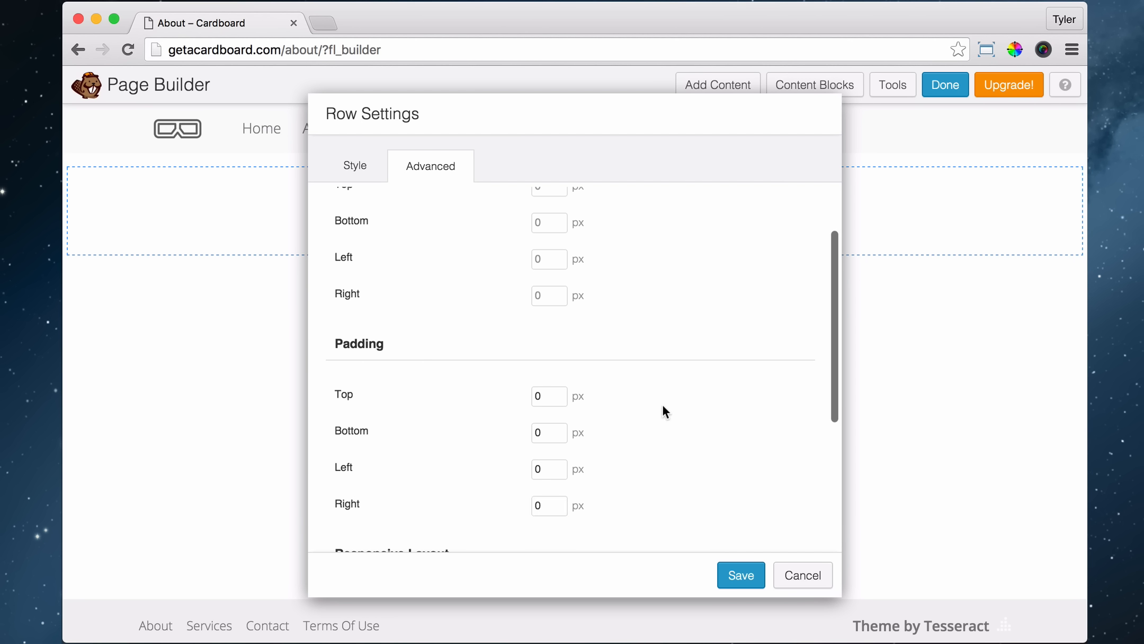
pyautogui.scroll(-3, 642, 359)
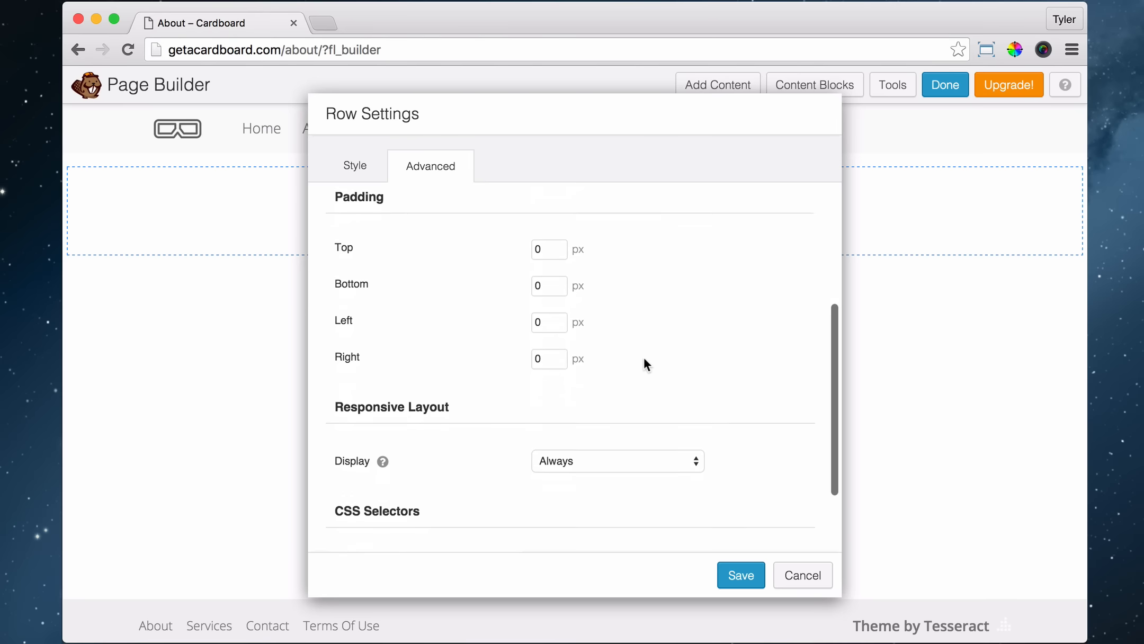
# Set the row's background type to Photo.
pyautogui.scroll(-2, 667, 424)
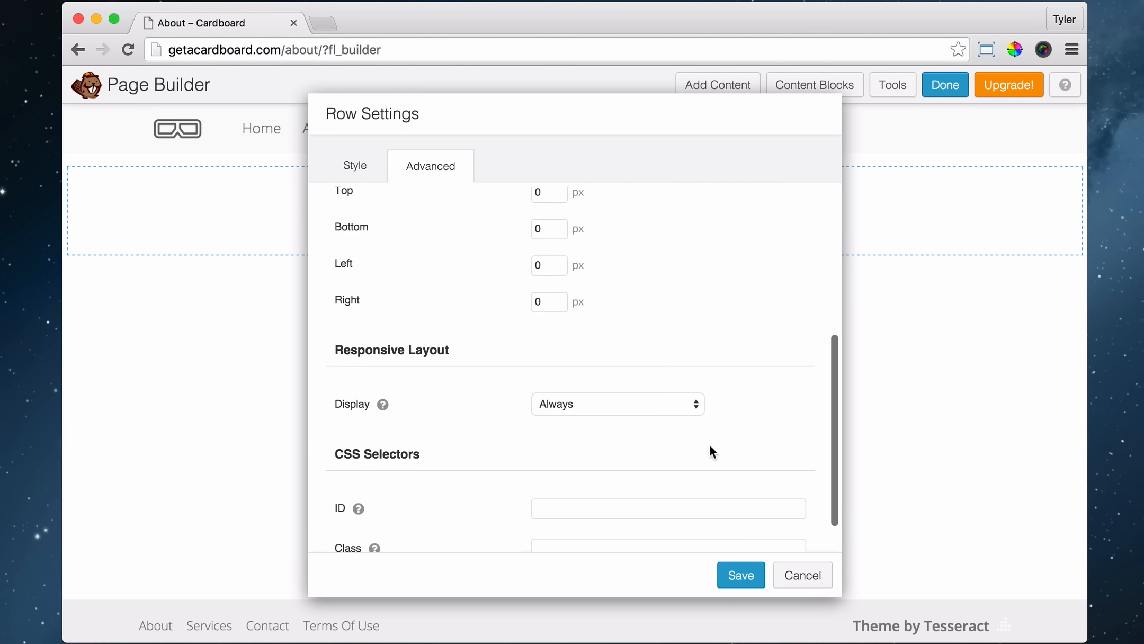
pyautogui.scroll(6, 494, 292)
pyautogui.click(354, 167)
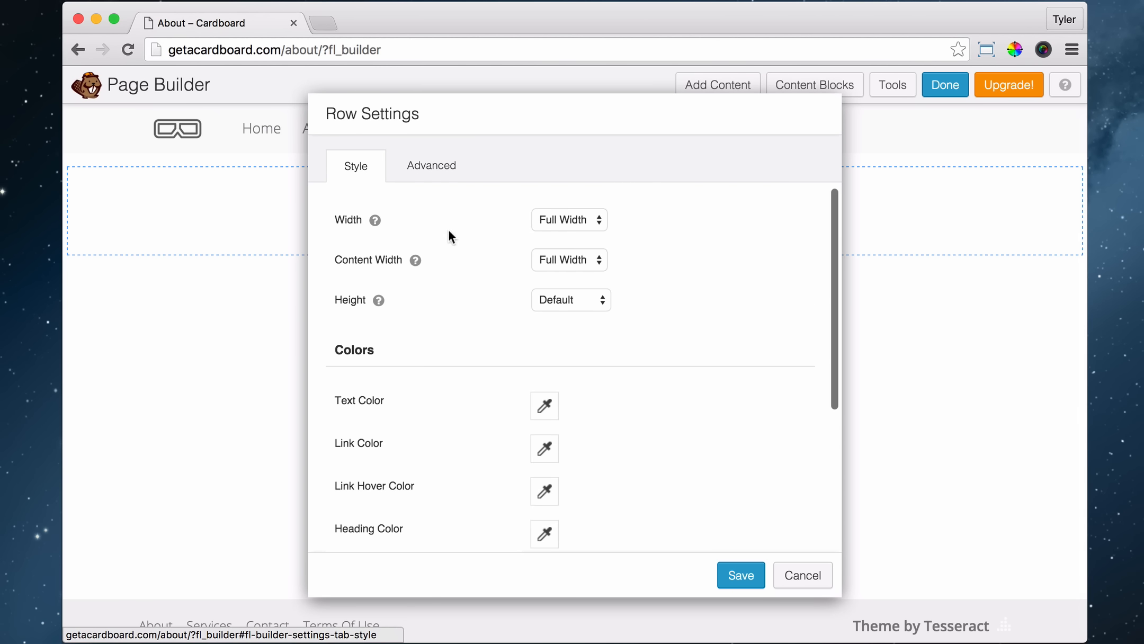
pyautogui.scroll(-4, 643, 291)
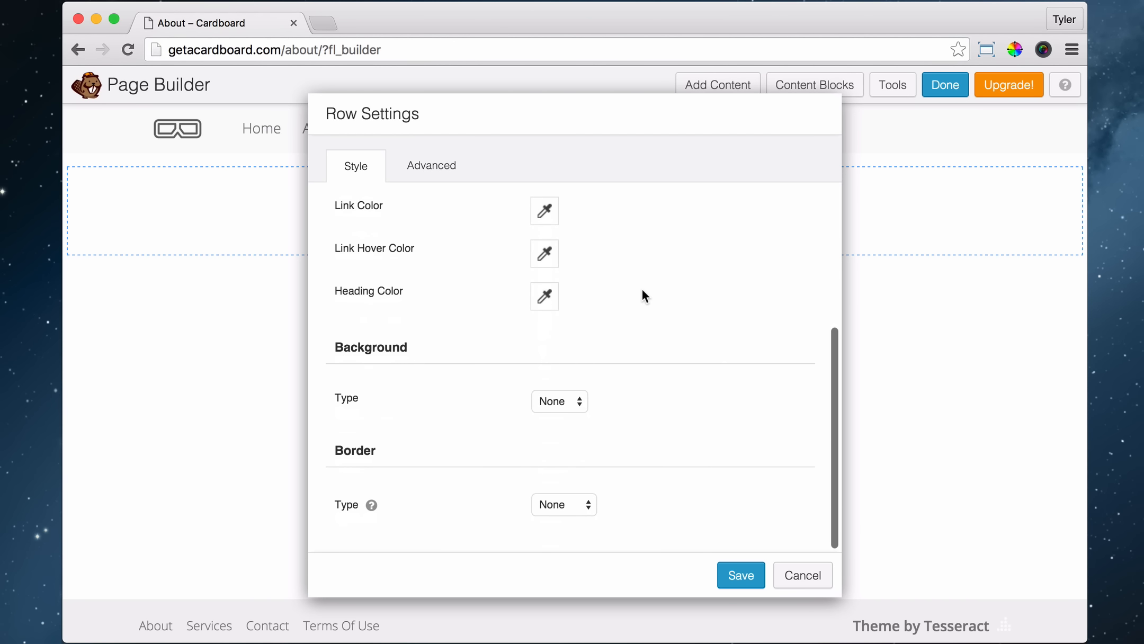
pyautogui.click(559, 402)
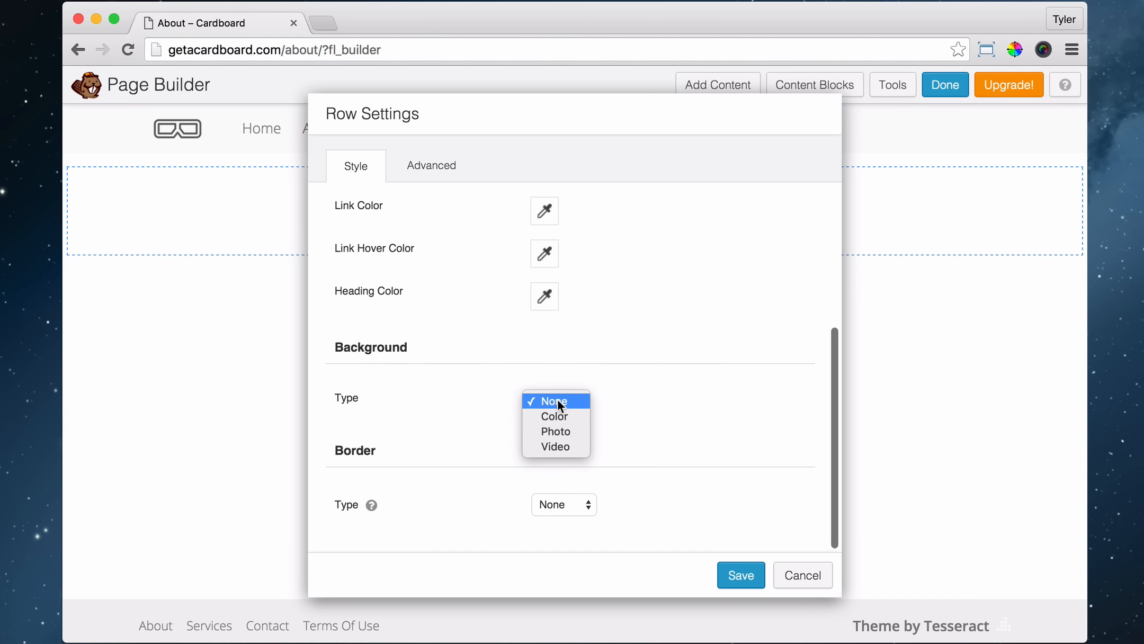
pyautogui.click(565, 433)
pyautogui.scroll(-2, 608, 413)
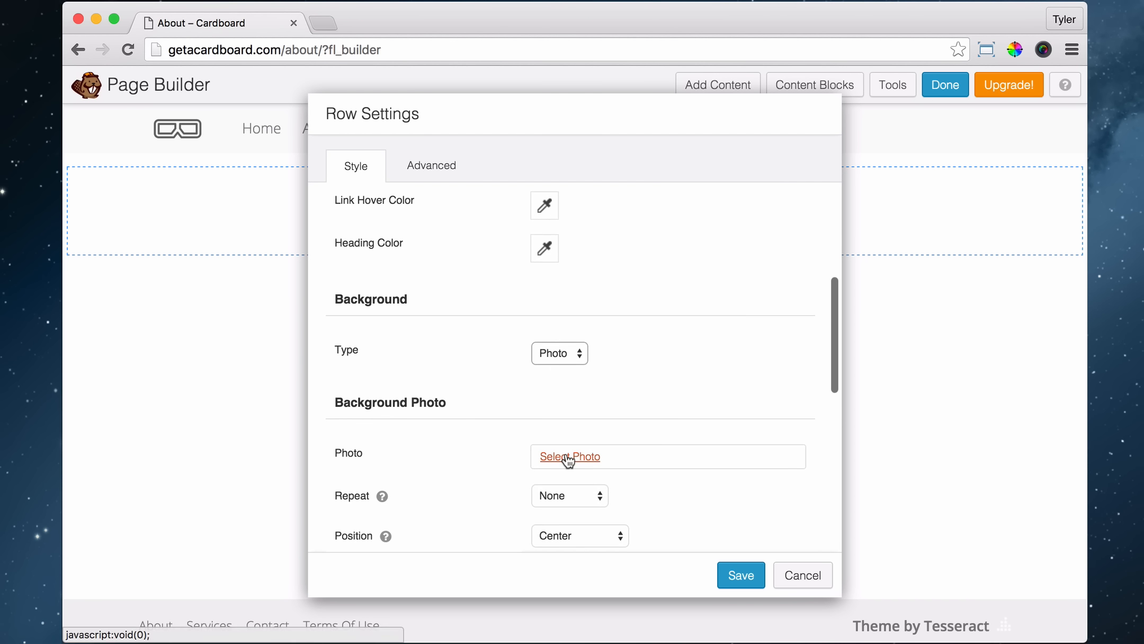
# Upload google-about.jpg from the Cardboard-Images folder, choose it as the row's background photo and save the row settings.
pyautogui.click(567, 457)
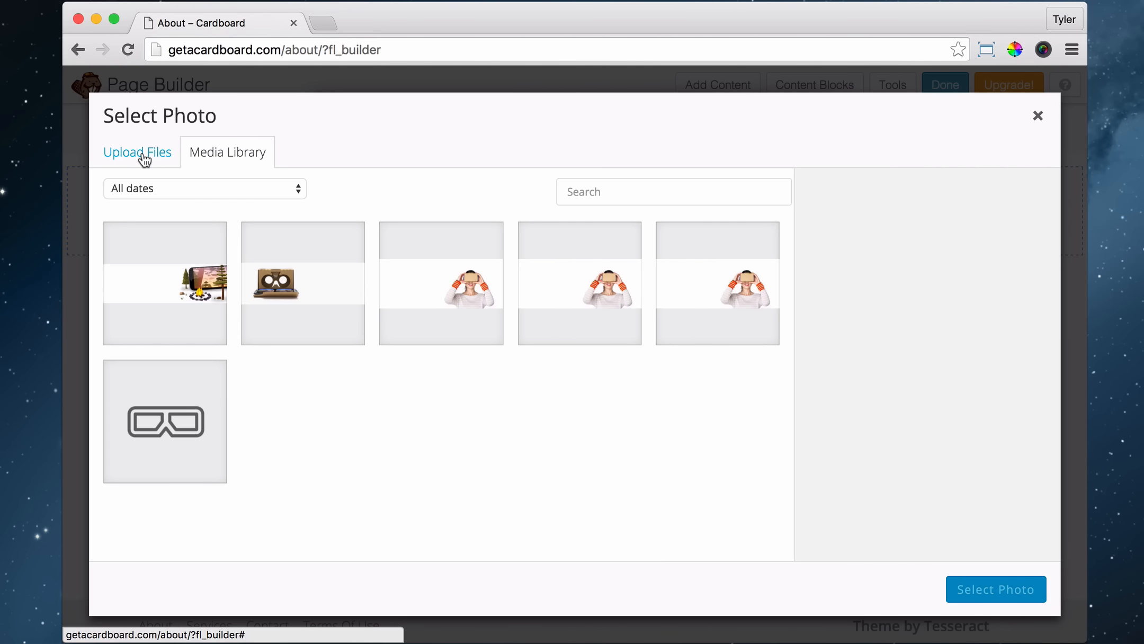
pyautogui.click(144, 159)
pyautogui.click(599, 394)
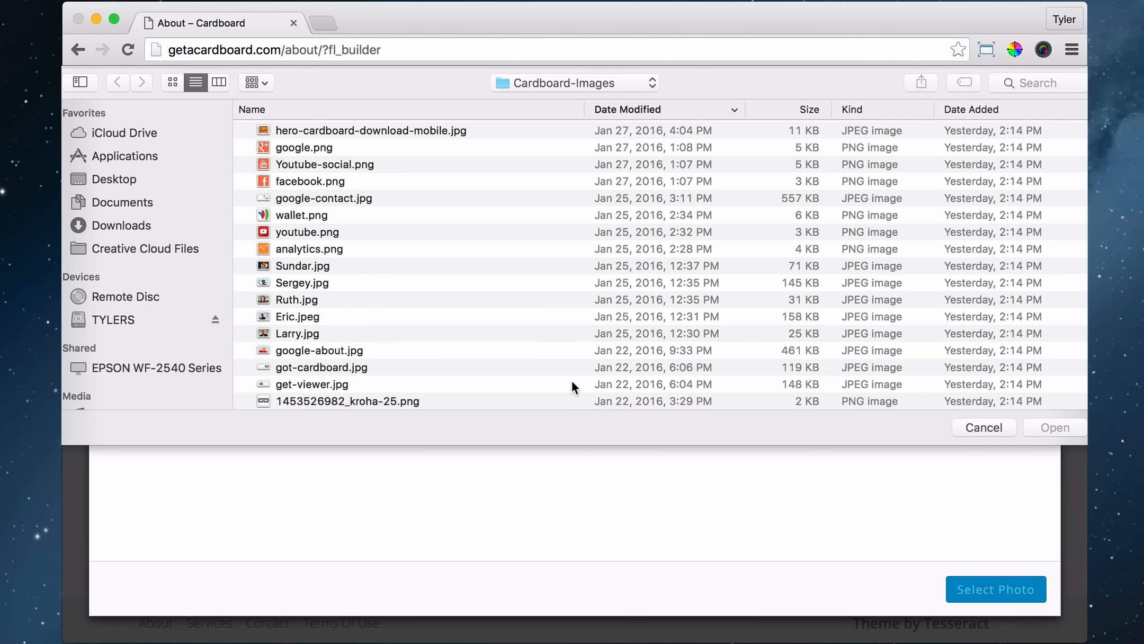
pyautogui.scroll(-2, 453, 316)
pyautogui.click(339, 332)
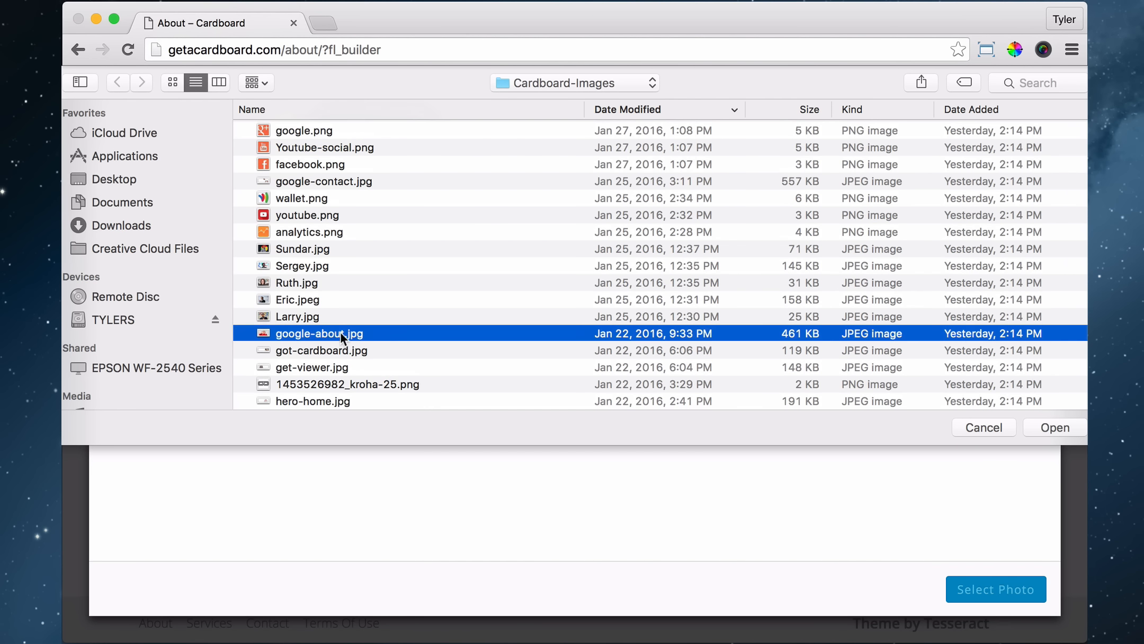
pyautogui.click(1055, 428)
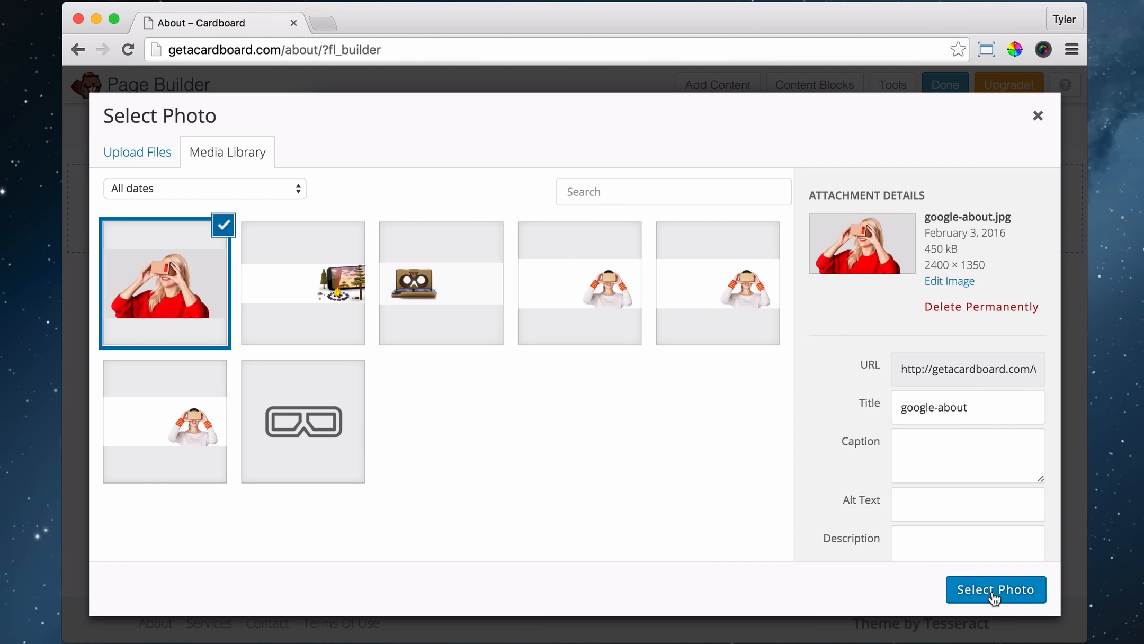
pyautogui.click(994, 596)
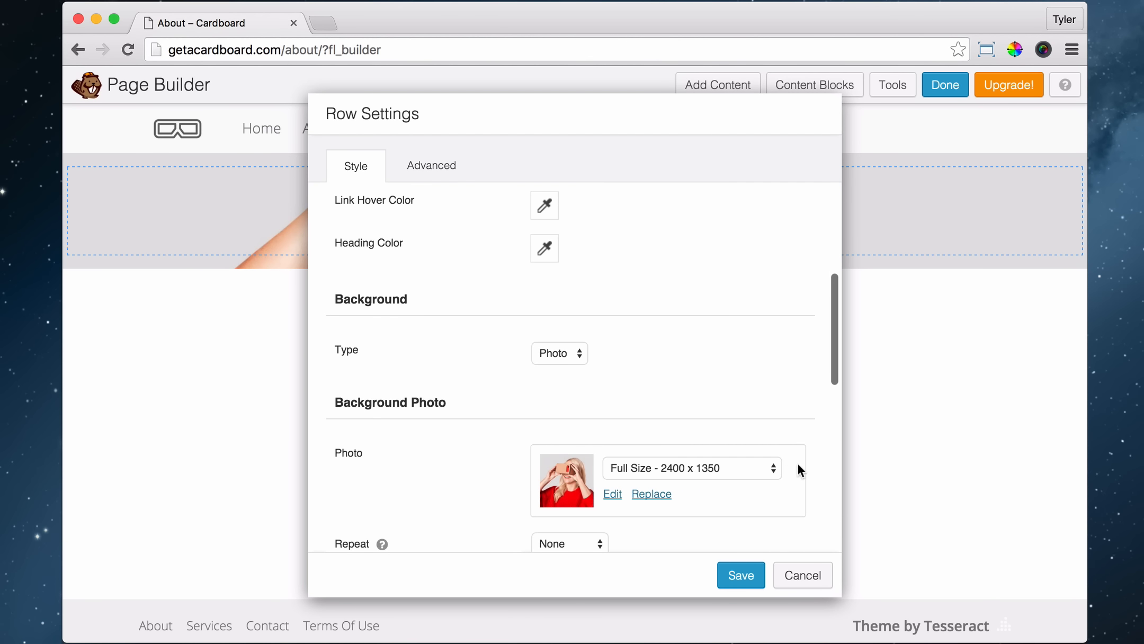
pyautogui.click(741, 575)
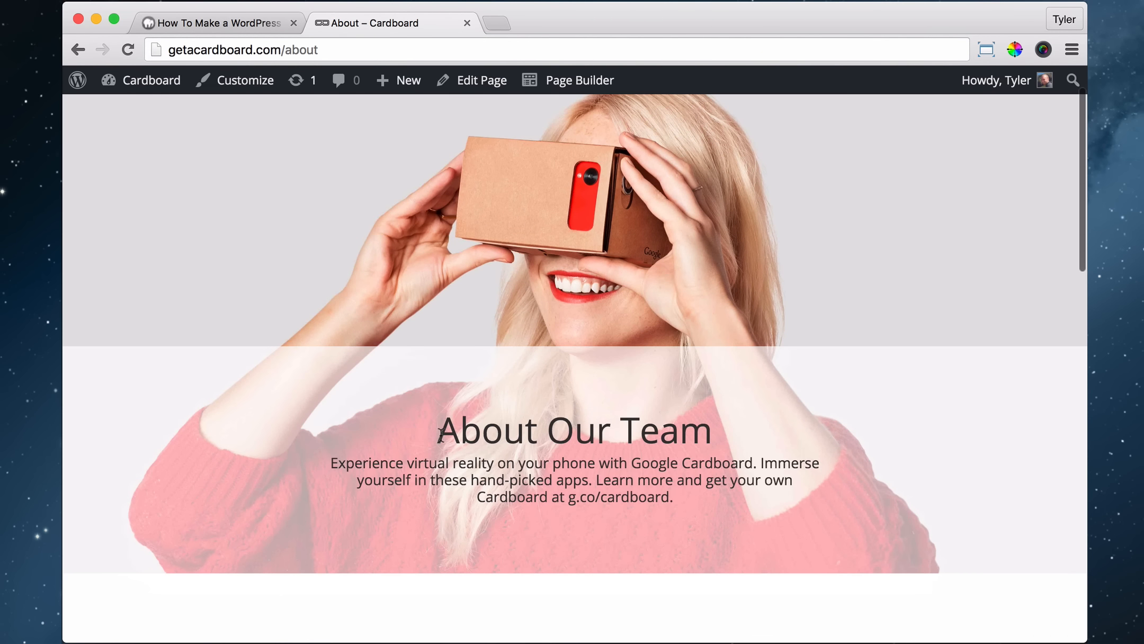
# Add a Heading module to the banner row, using the finished About page as reference.
pyautogui.moveTo(441, 434); pyautogui.dragTo(653, 444)
pyautogui.moveTo(430, 461); pyautogui.dragTo(672, 498)
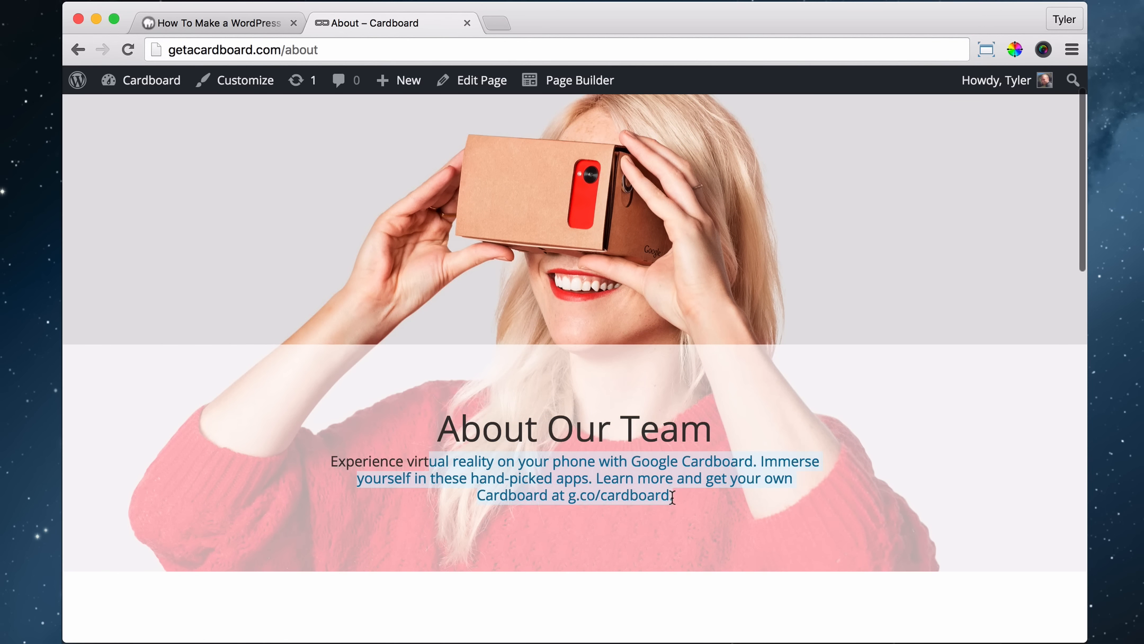
pyautogui.click(618, 486)
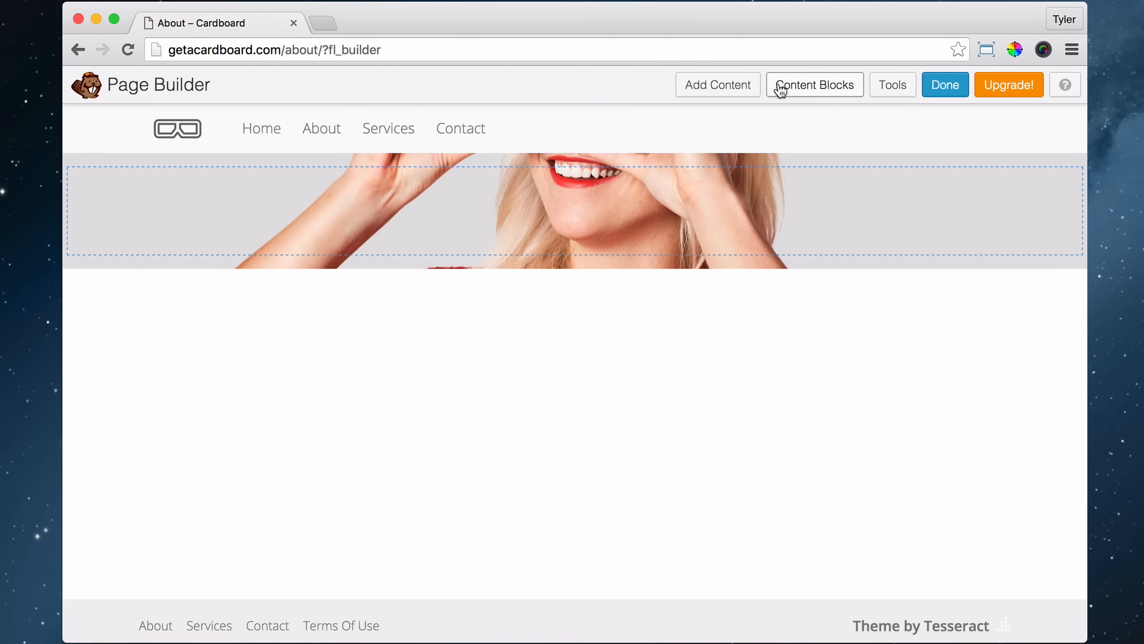
pyautogui.click(721, 87)
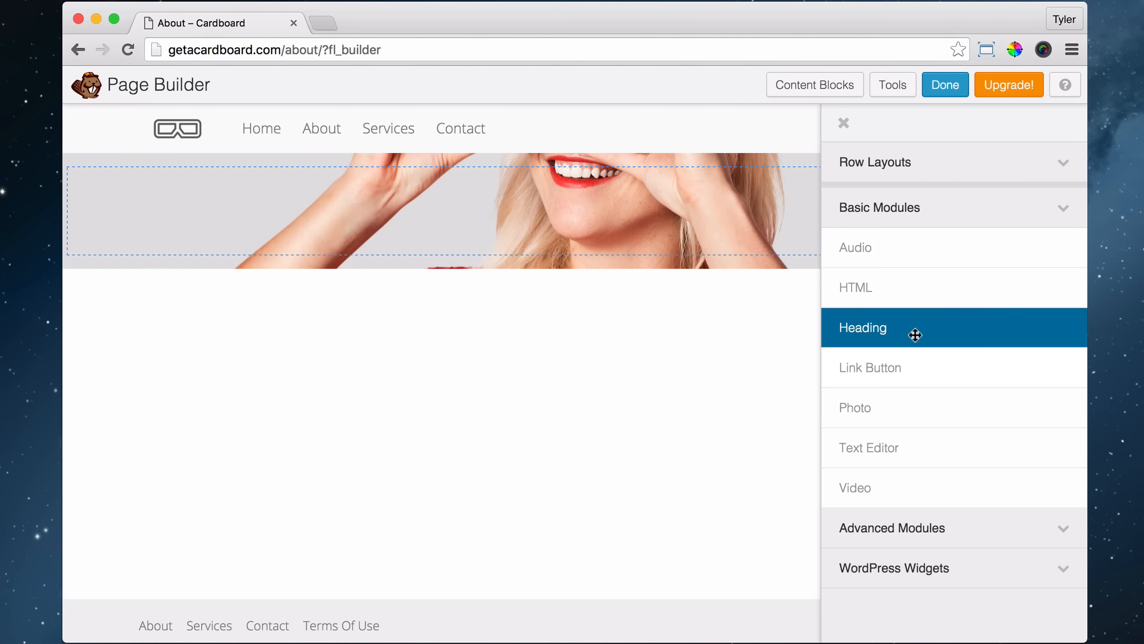
pyautogui.moveTo(901, 334); pyautogui.dragTo(518, 221)
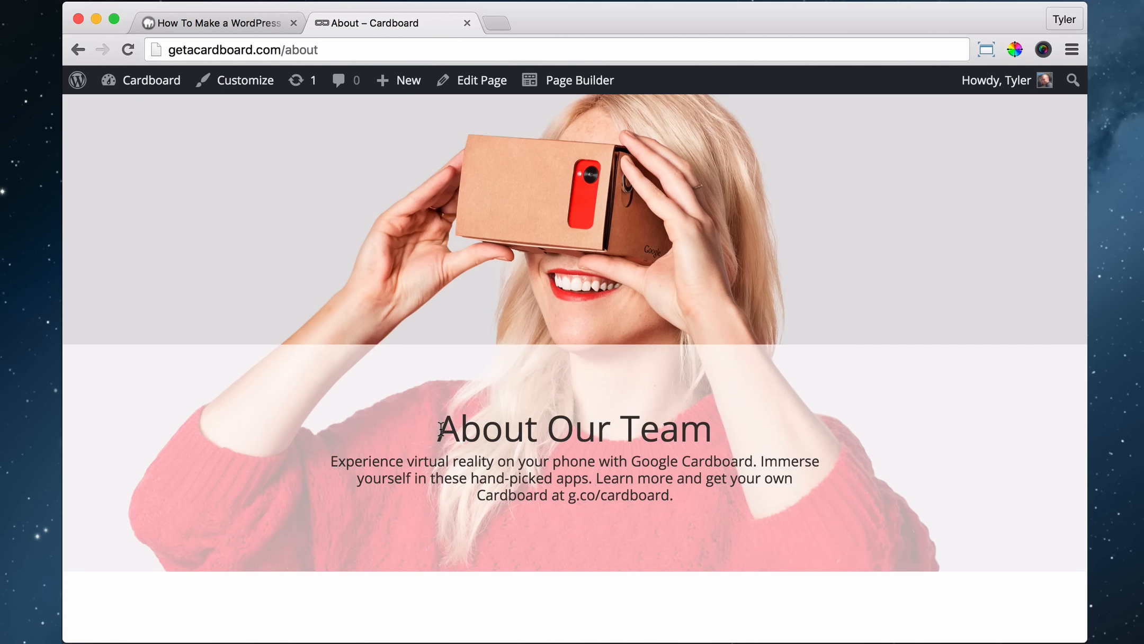
# Copy "About Our Team" from the finished About page and paste it as the module's heading text.
pyautogui.moveTo(441, 429); pyautogui.dragTo(710, 426)
pyautogui.rightClick(698, 430)
pyautogui.click(740, 465)
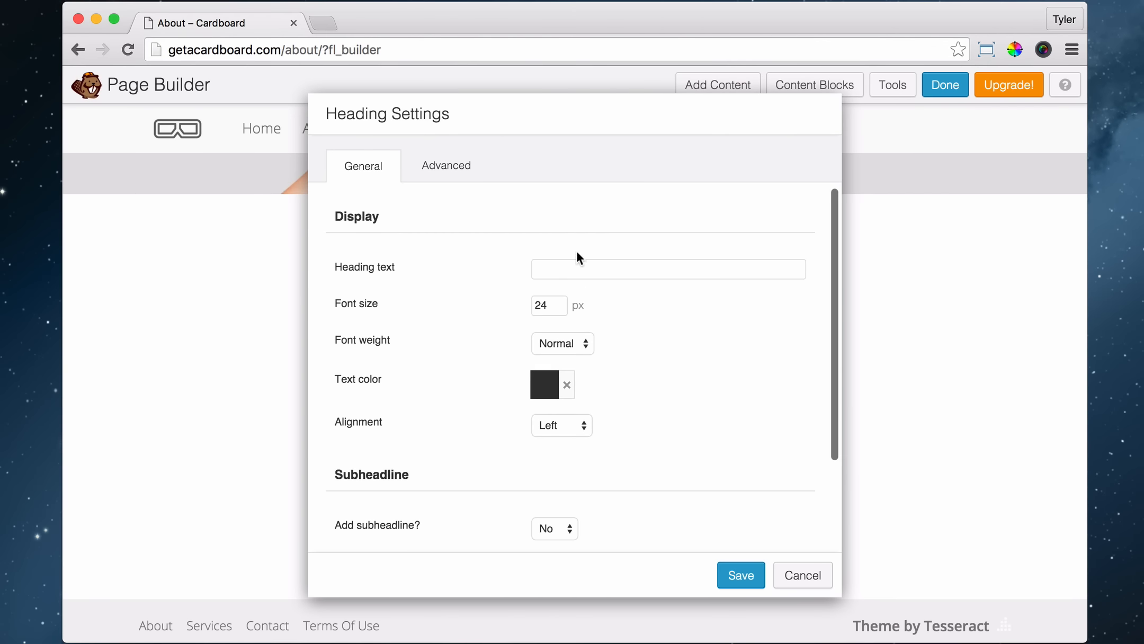
pyautogui.click(566, 267)
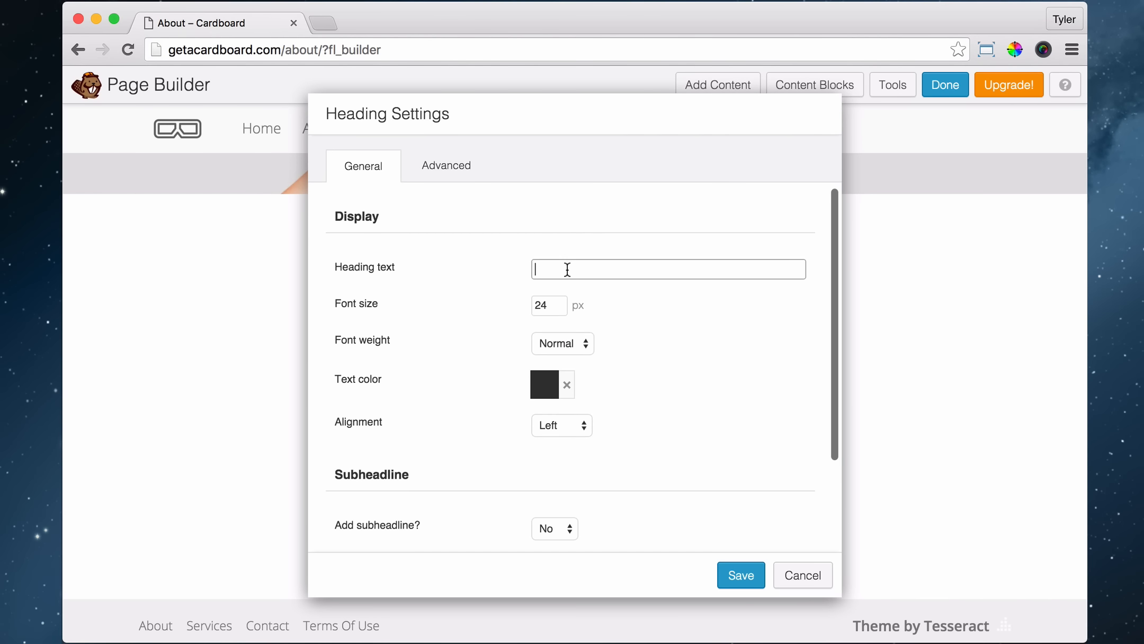
pyautogui.rightClick(563, 265)
pyautogui.click(621, 361)
# Set the heading's font size to 40 px and its alignment to Center.
pyautogui.doubleClick(559, 303)
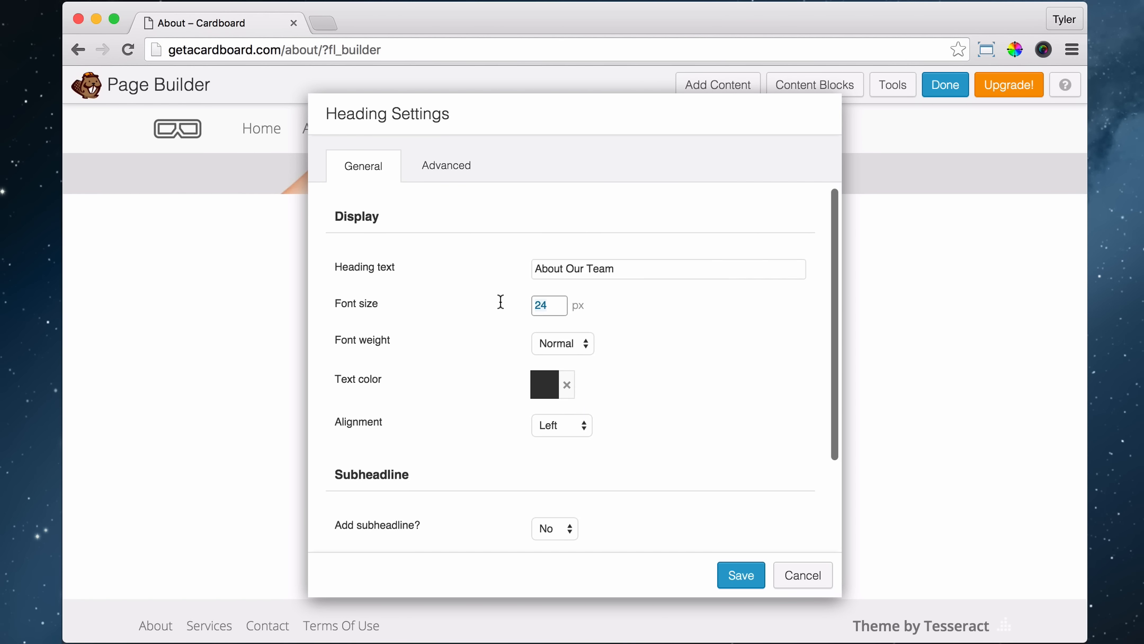
pyautogui.write('40')
pyautogui.moveTo(529, 113); pyautogui.dragTo(653, 138)
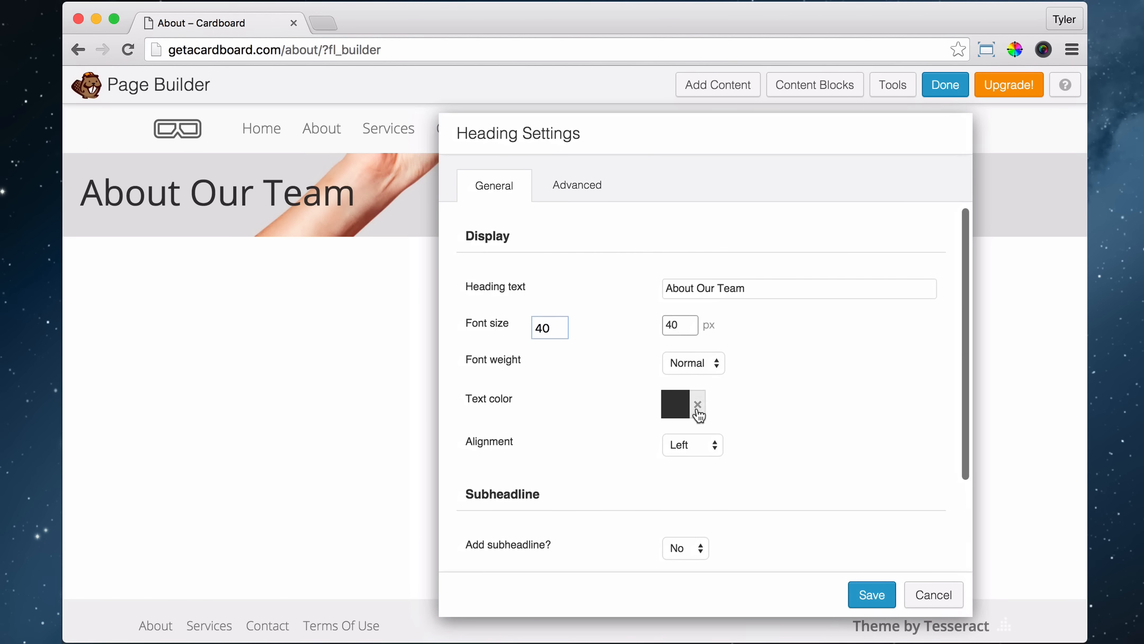
pyautogui.click(674, 407)
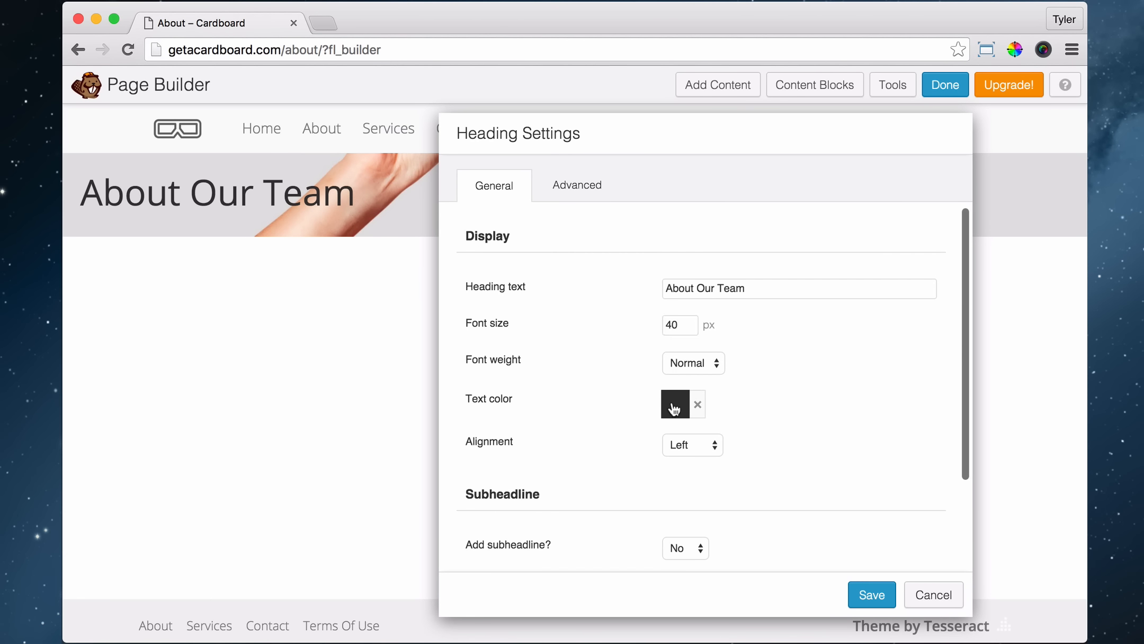
pyautogui.click(828, 490)
pyautogui.click(707, 447)
pyautogui.click(699, 461)
# Enable the subheadline and paste in the "Experience virtual reality on your phone" paragraph copied from the finished About page.
pyautogui.scroll(-3, 802, 465)
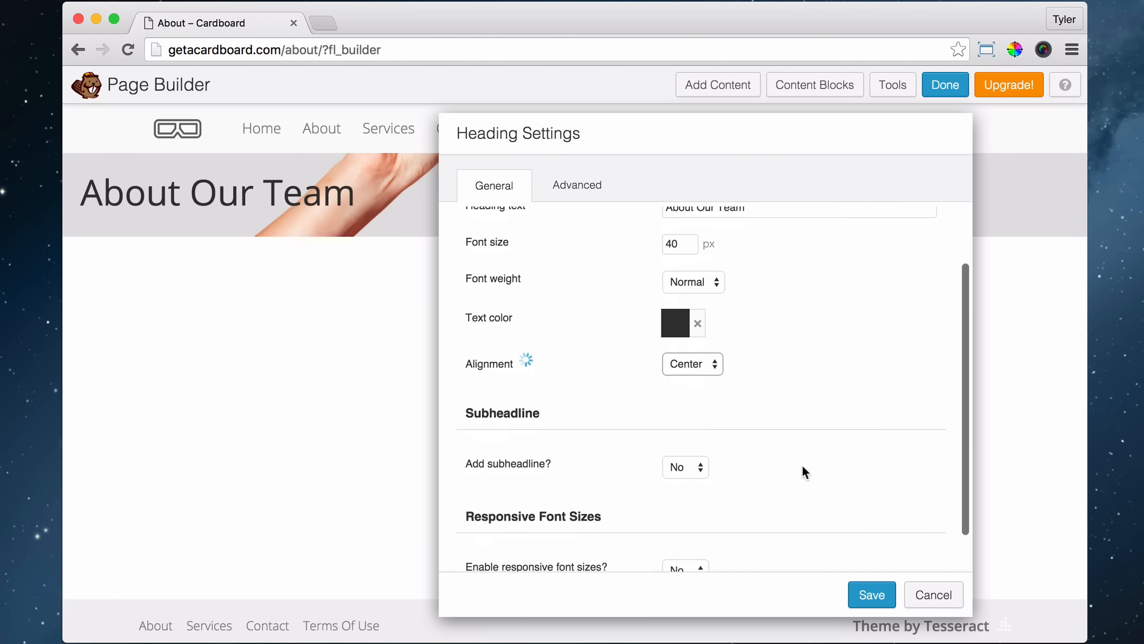
pyautogui.click(695, 467)
pyautogui.click(689, 479)
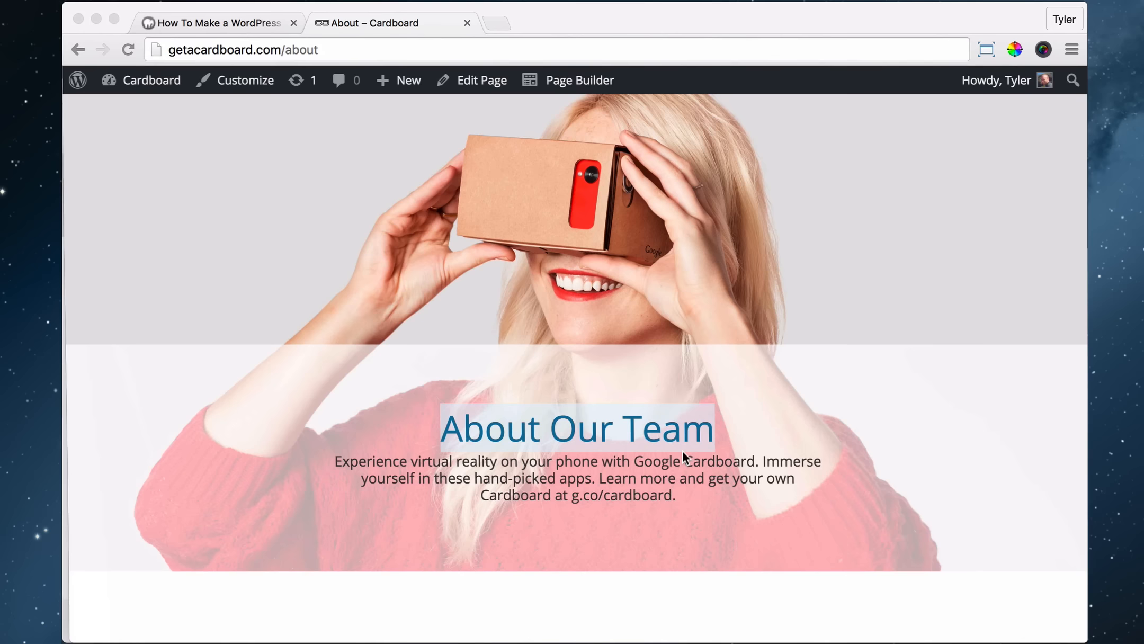
pyautogui.moveTo(327, 461); pyautogui.dragTo(694, 484)
pyautogui.rightClick(639, 466)
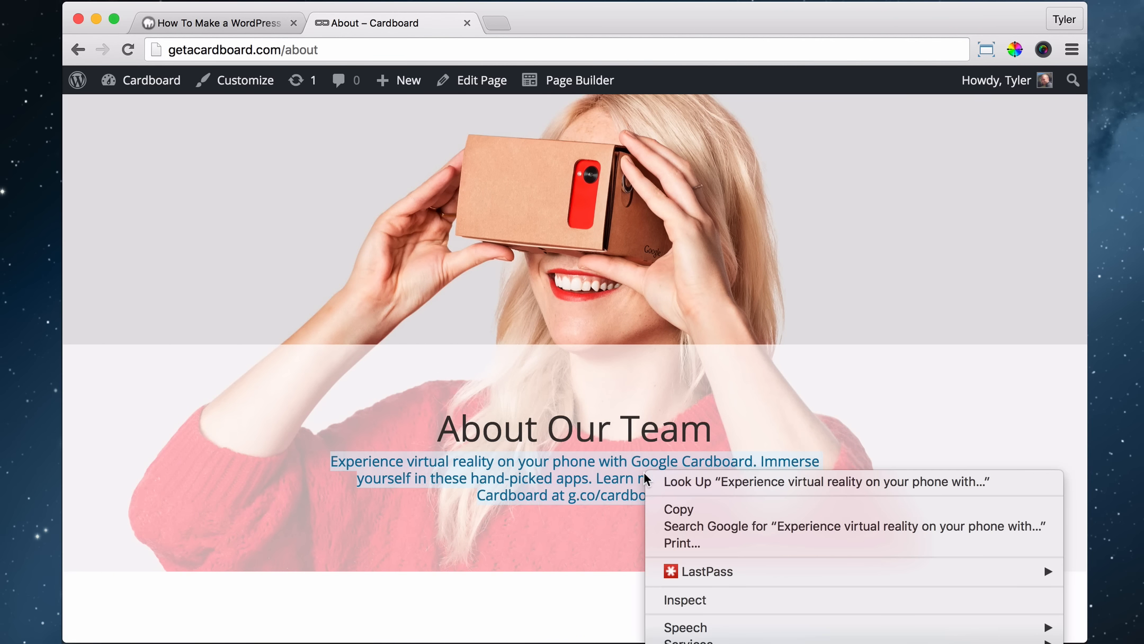
pyautogui.click(683, 506)
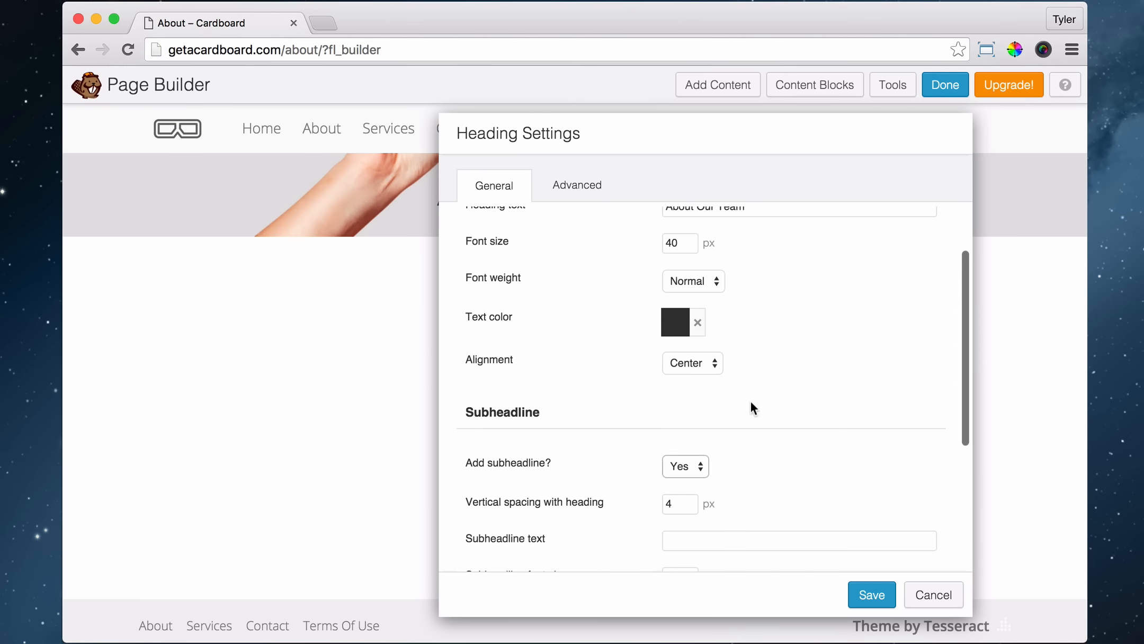
pyautogui.click(698, 534)
pyautogui.rightClick(697, 535)
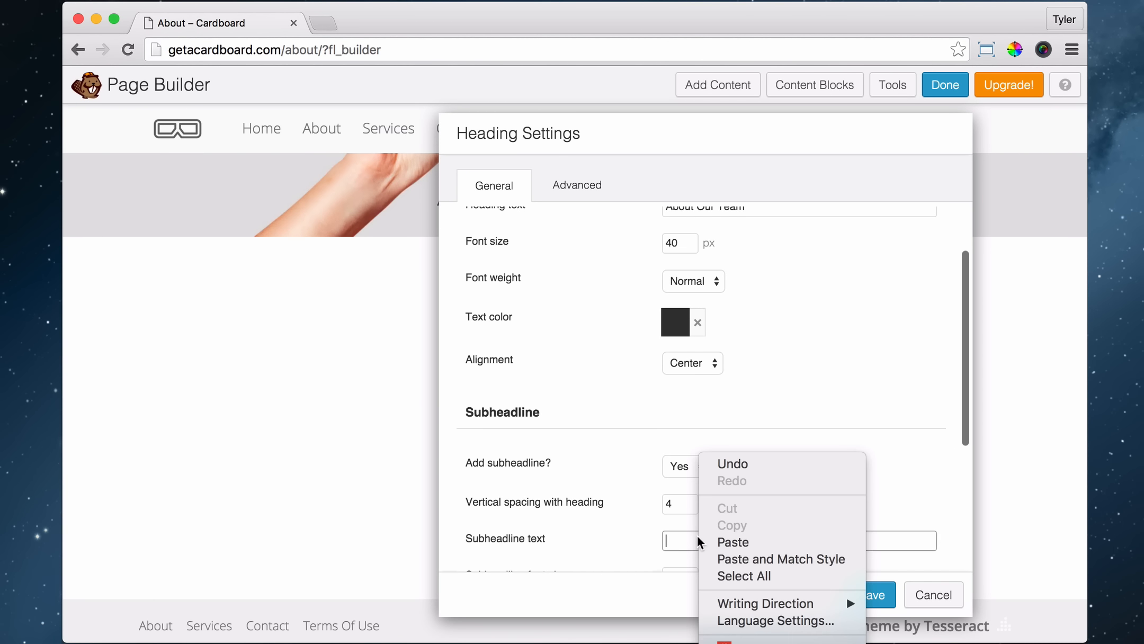
pyautogui.click(740, 546)
# Set the subheadline font size to 16 px.
pyautogui.scroll(-5, 793, 437)
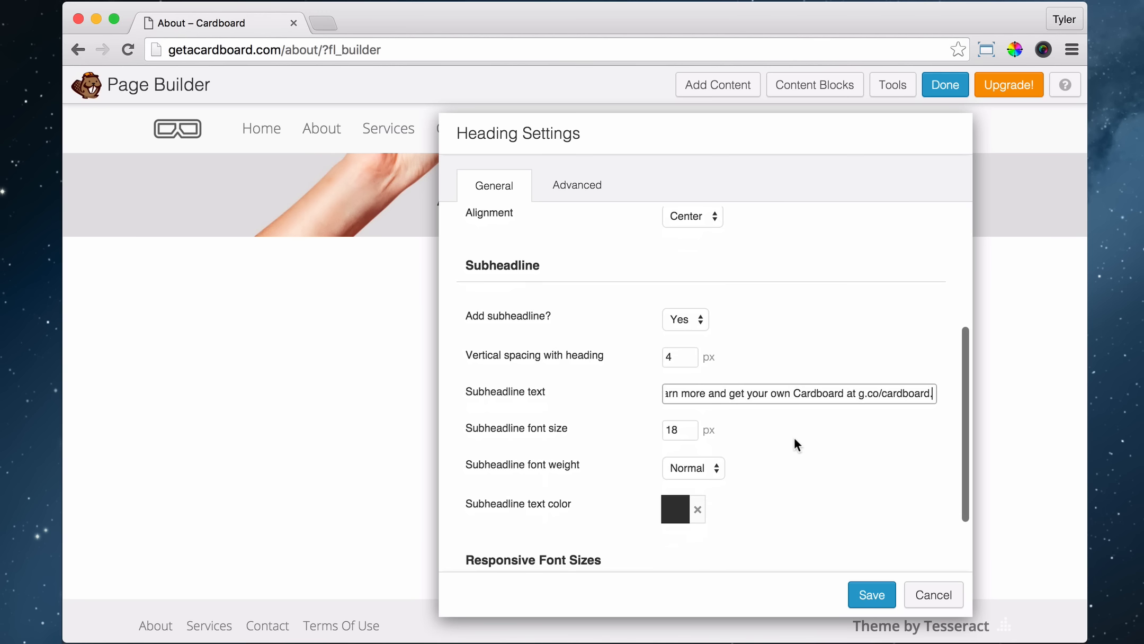
pyautogui.click(686, 429)
pyautogui.press('BackSpace')
pyautogui.write('6')
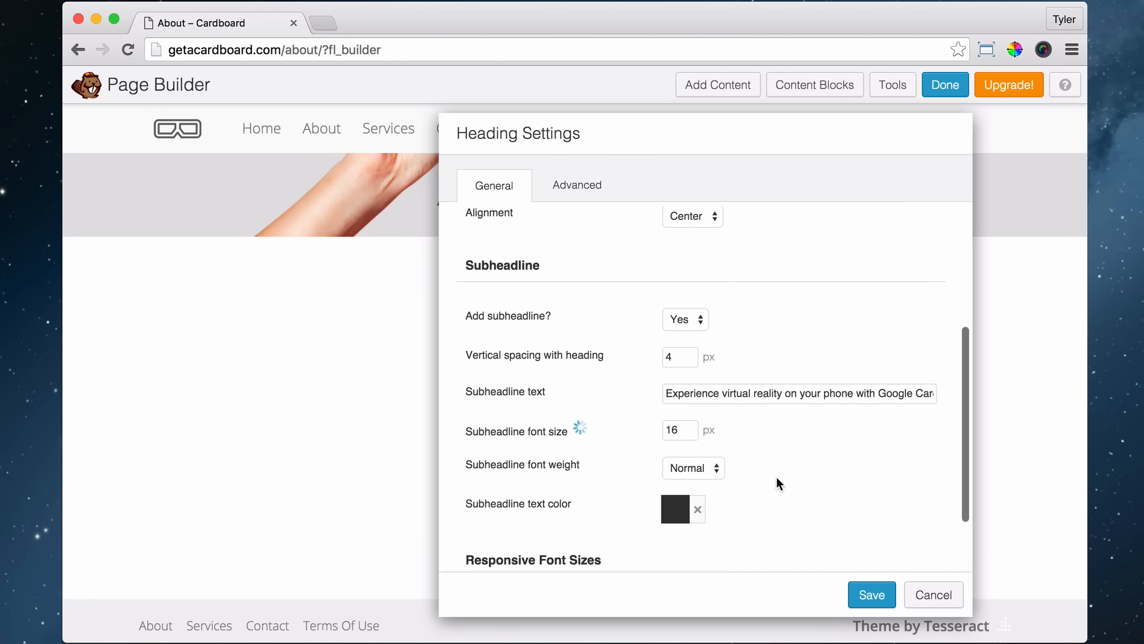
pyautogui.click(669, 520)
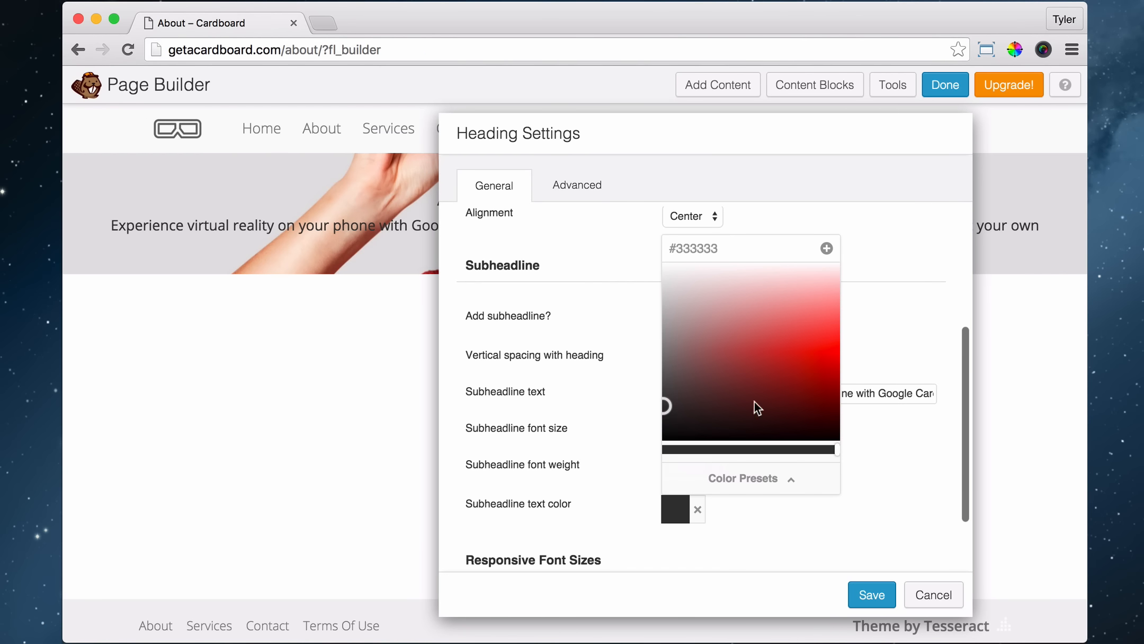
pyautogui.click(887, 498)
pyautogui.scroll(-3, 855, 471)
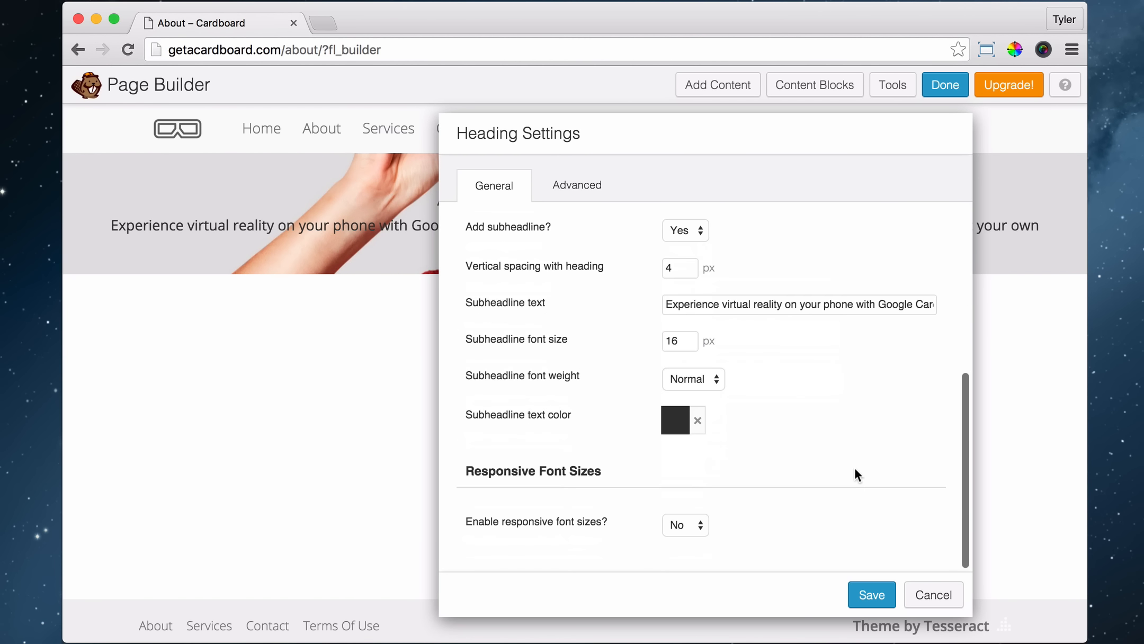
# Set the heading module's left and right margins to 300 px each.
pyautogui.moveTo(638, 139); pyautogui.dragTo(546, 217)
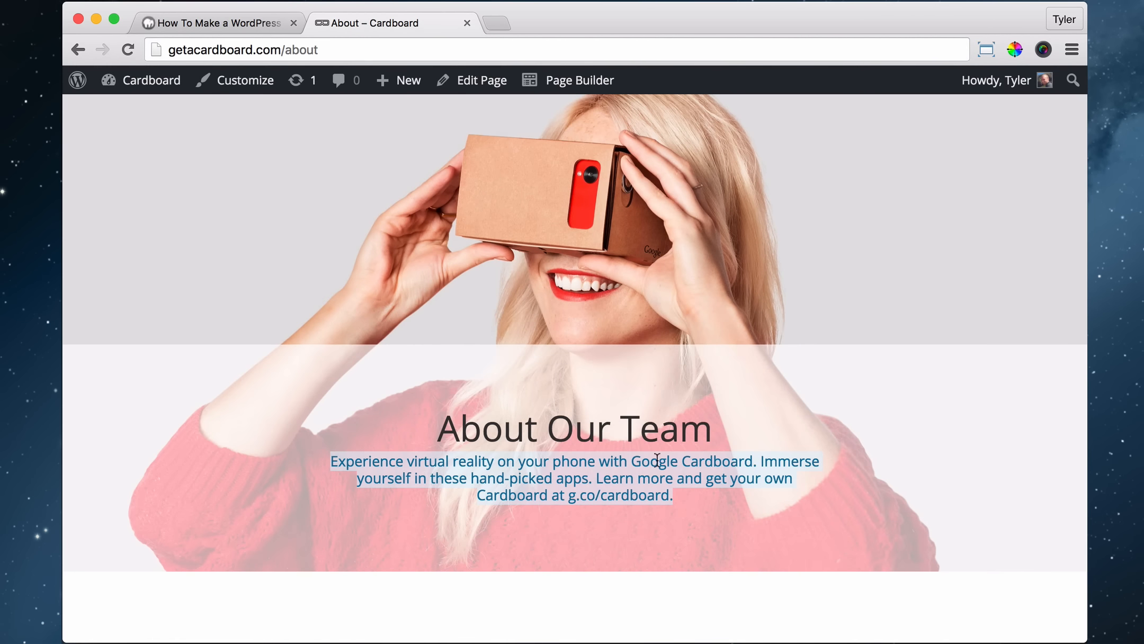
pyautogui.click(735, 511)
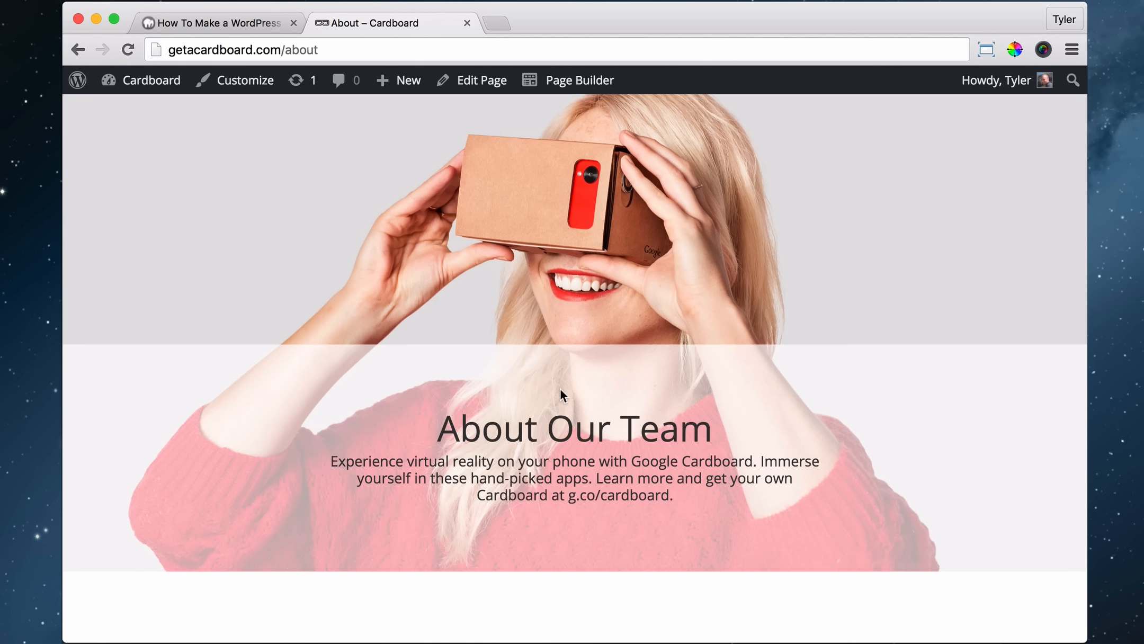
pyautogui.click(96, 20)
pyautogui.moveTo(554, 227); pyautogui.dragTo(504, 89)
pyautogui.click(430, 150)
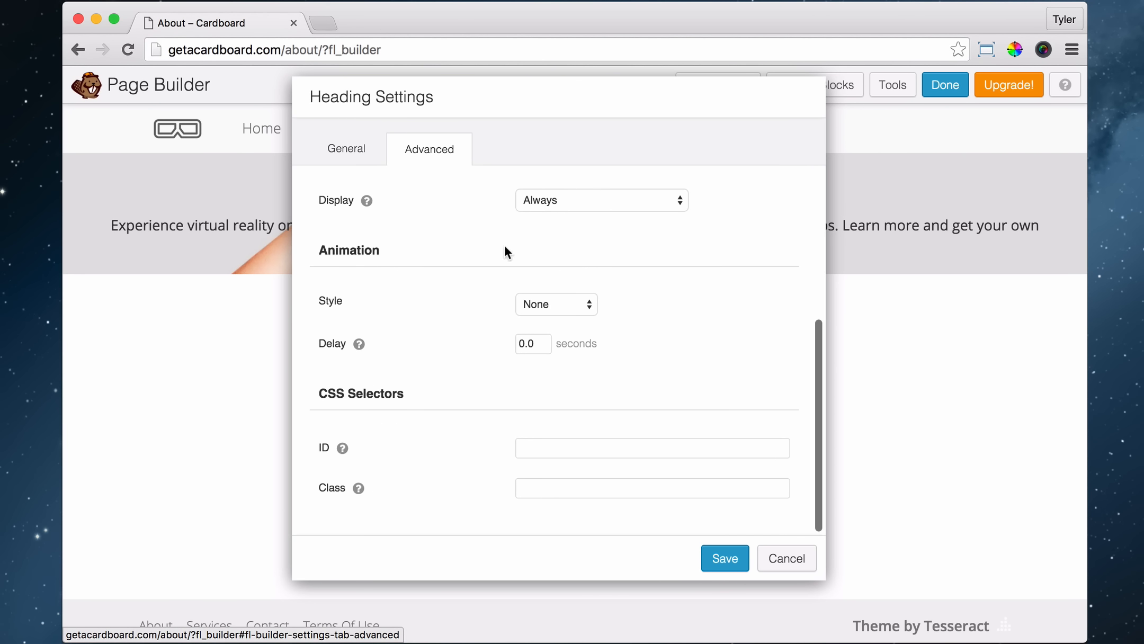
pyautogui.scroll(5, 547, 309)
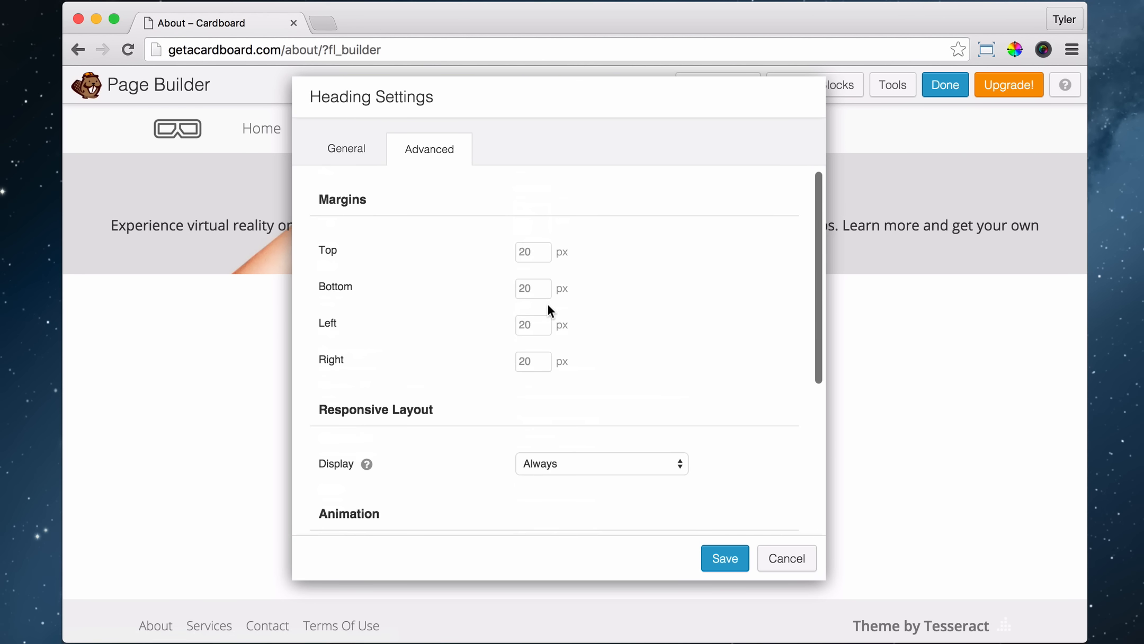
pyautogui.click(534, 327)
pyautogui.write('300')
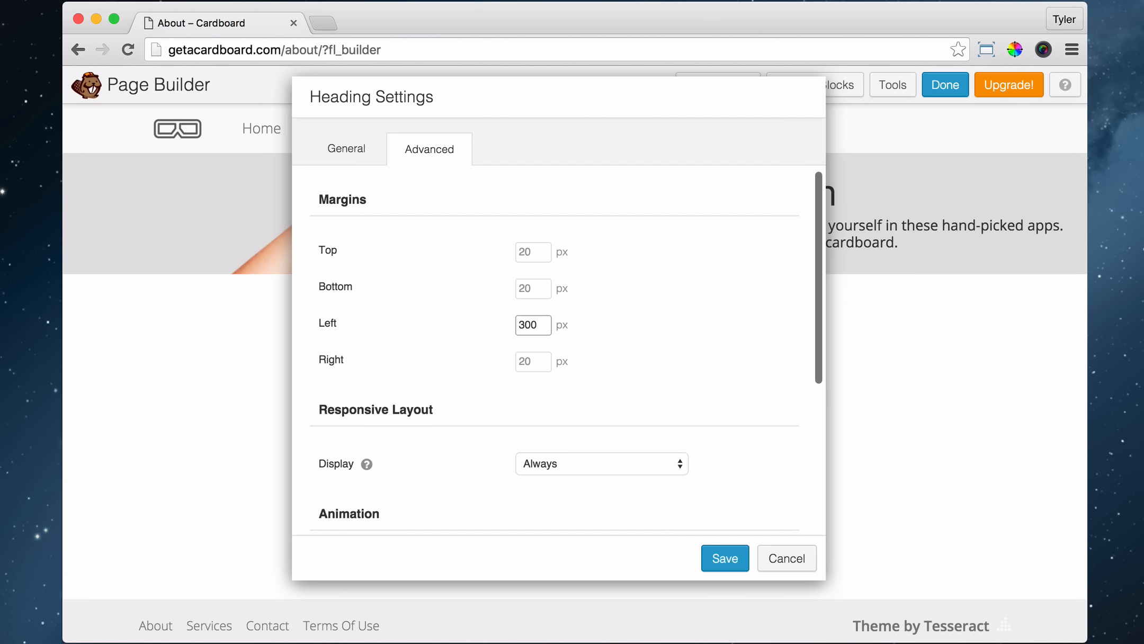
pyautogui.press('Tab')
pyautogui.write('300')
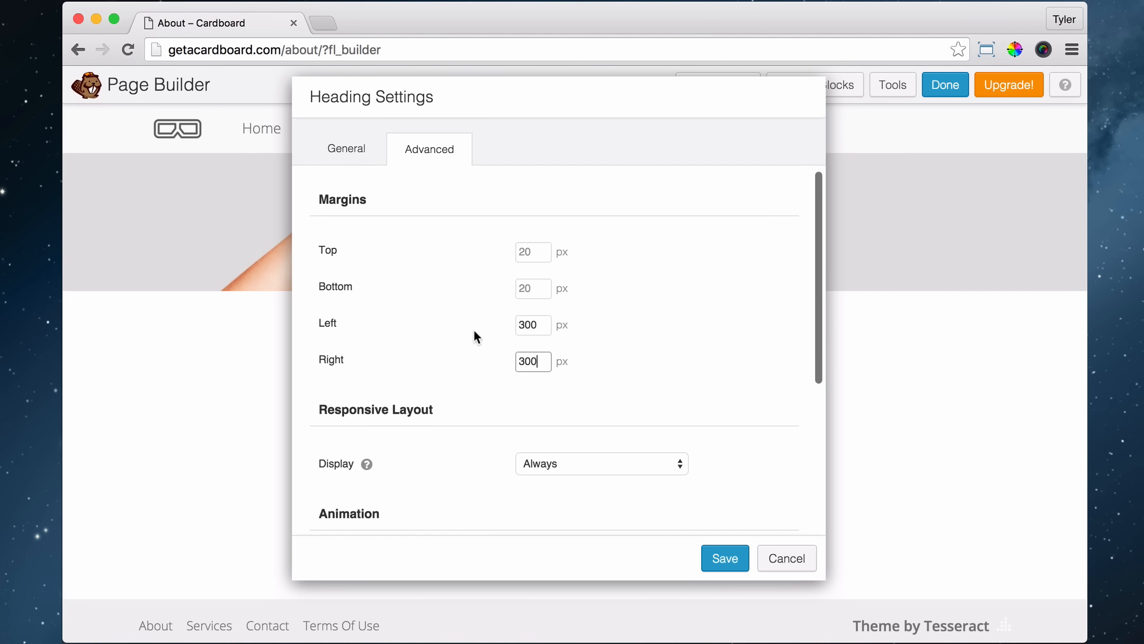
# Check both ends of the heading text on the banner and save the heading module's settings.
pyautogui.moveTo(516, 102); pyautogui.dragTo(733, 188)
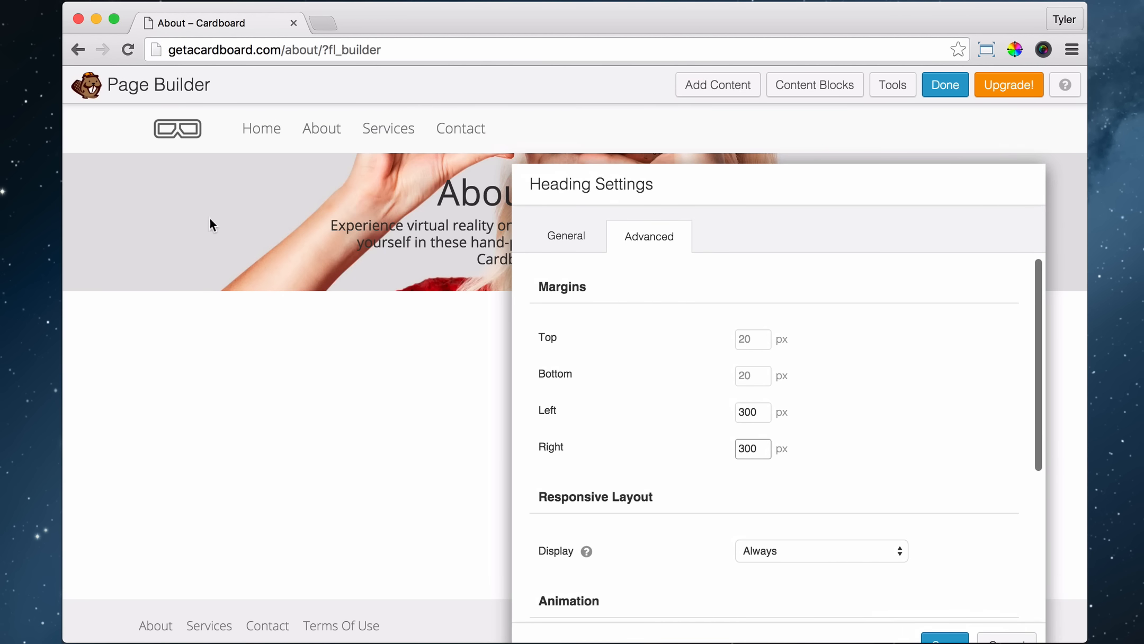
pyautogui.moveTo(661, 161); pyautogui.dragTo(345, 125)
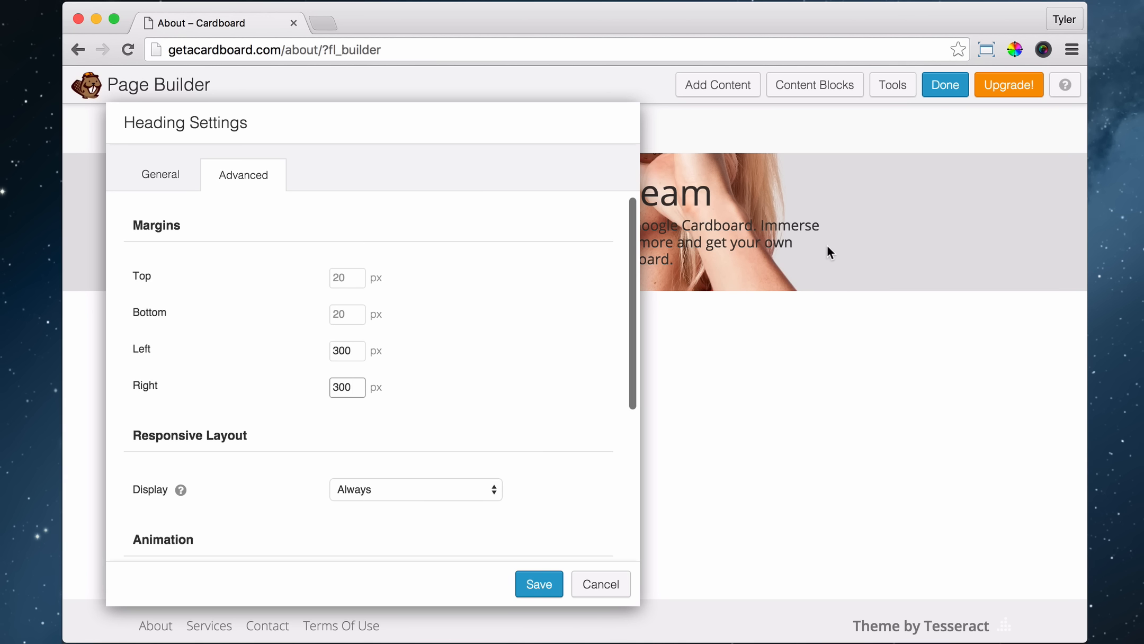
pyautogui.click(551, 585)
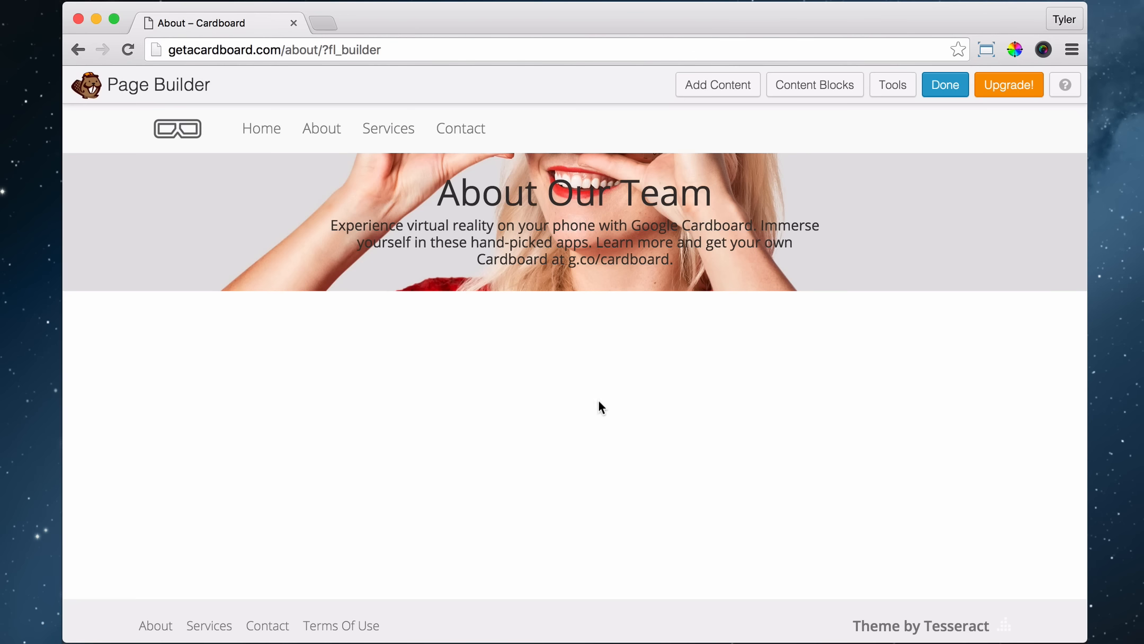
# Open the settings of the column holding the About Our Team heading and give it a white background color.
pyautogui.moveTo(538, 174)
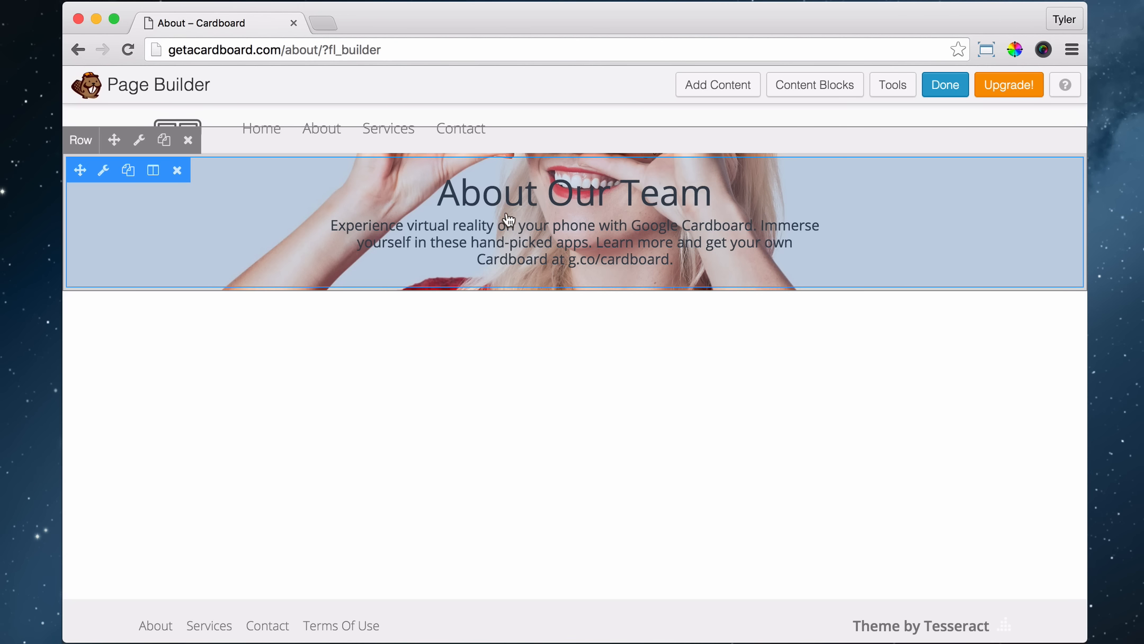
pyautogui.click(154, 175)
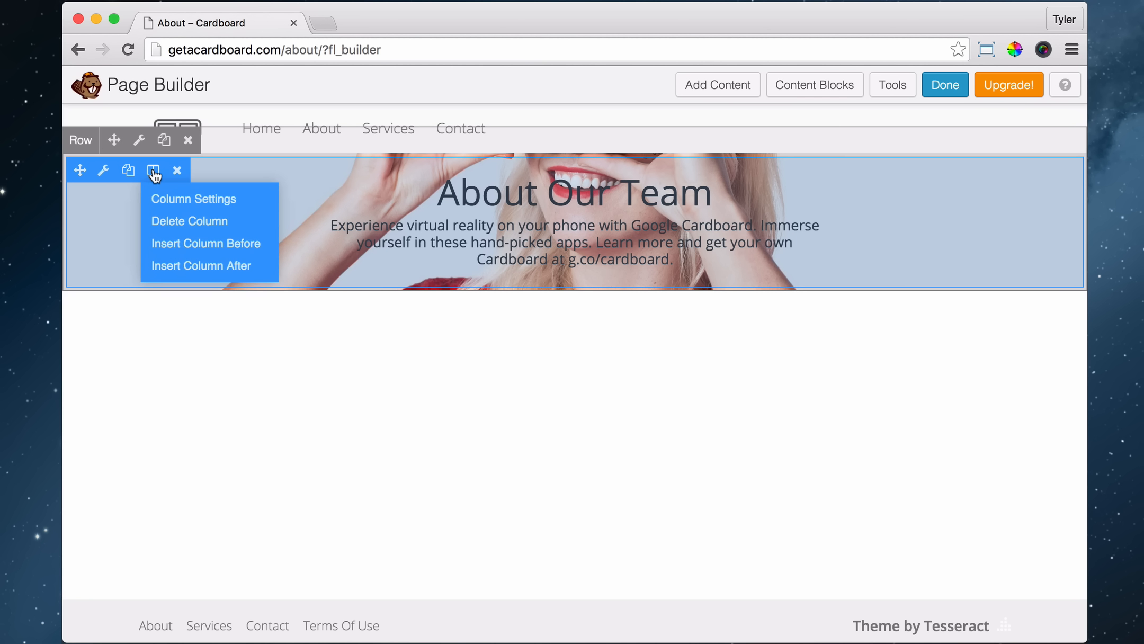
pyautogui.click(180, 200)
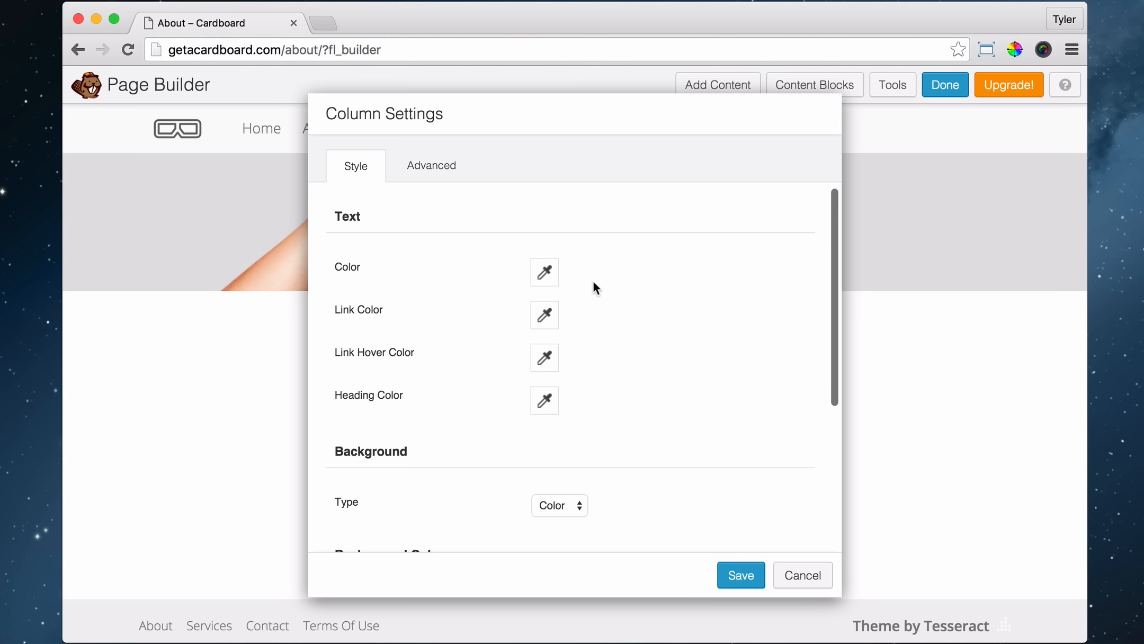
pyautogui.scroll(-1, 373, 228)
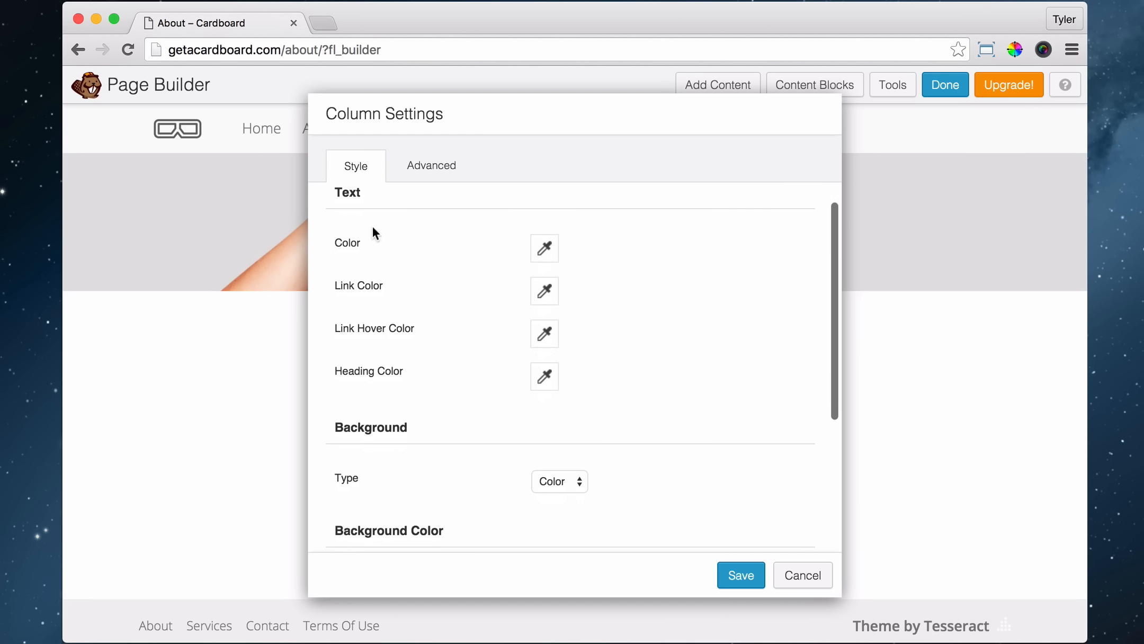
pyautogui.scroll(-5, 659, 335)
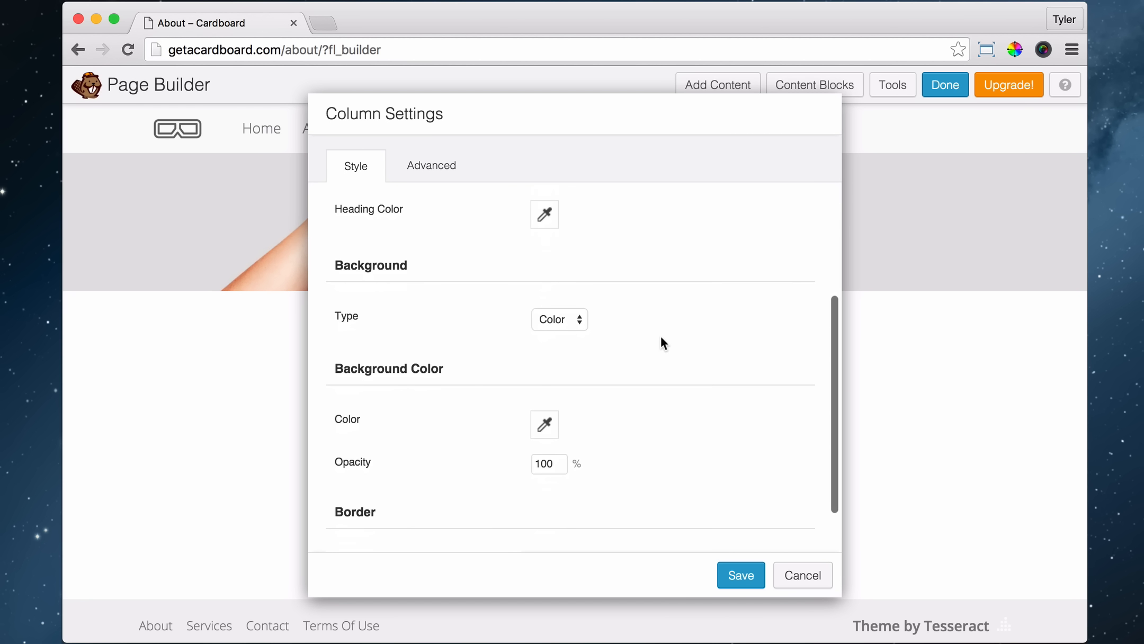
pyautogui.click(573, 319)
pyautogui.click(573, 319)
pyautogui.scroll(-2, 604, 345)
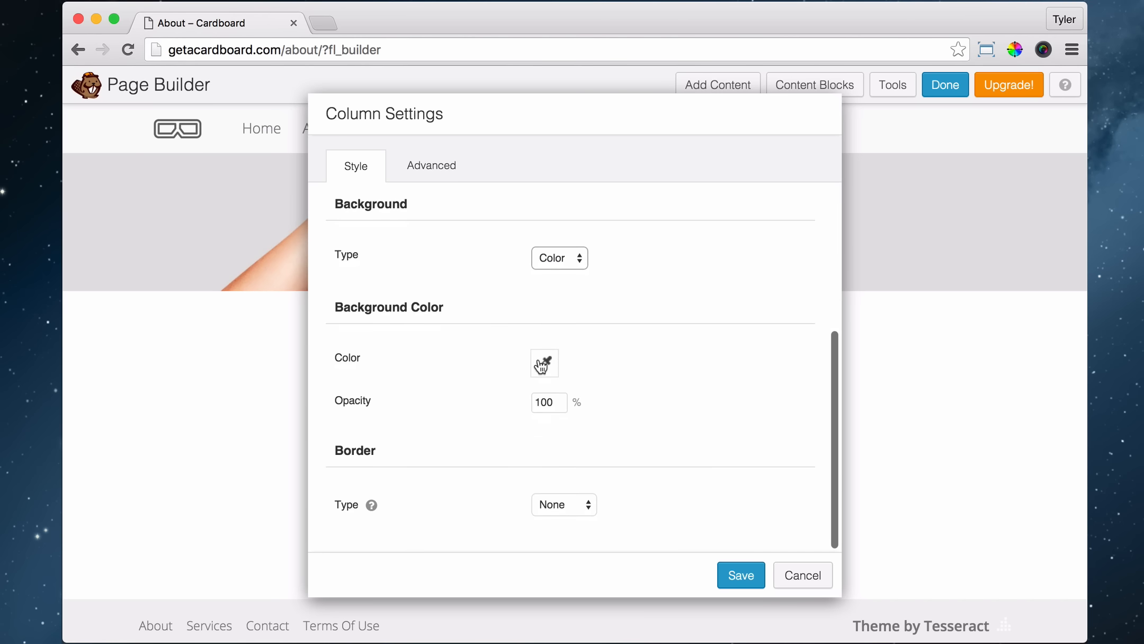
pyautogui.click(542, 363)
pyautogui.click(451, 335)
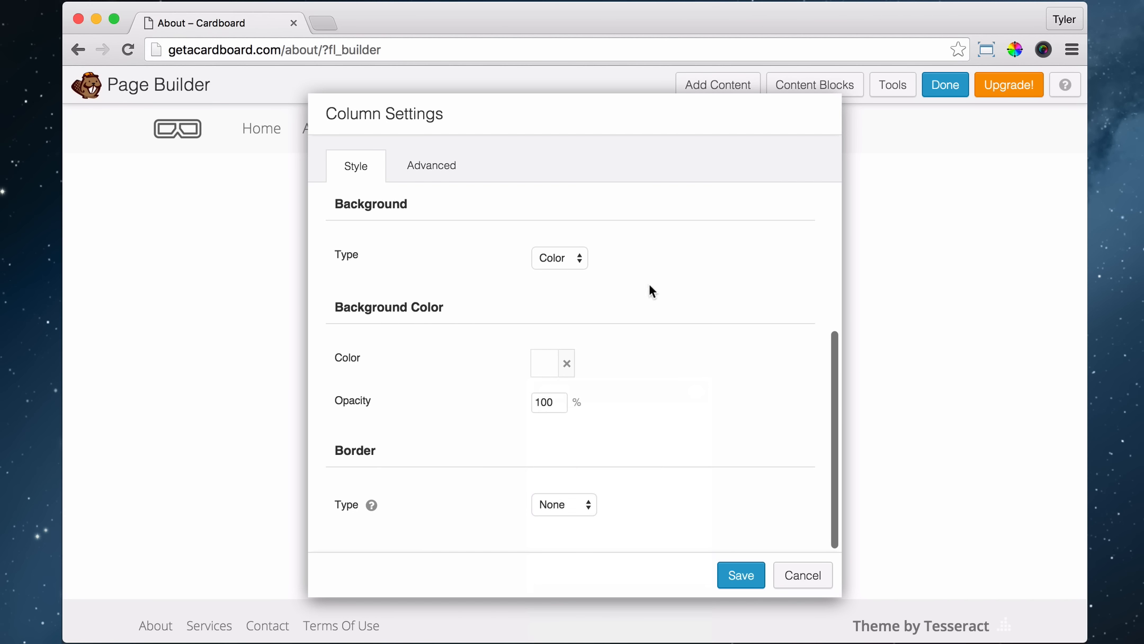
# Set the opacity of the column's background color to 70%.
pyautogui.moveTo(616, 127); pyautogui.dragTo(666, 115)
pyautogui.moveTo(606, 397); pyautogui.dragTo(568, 402)
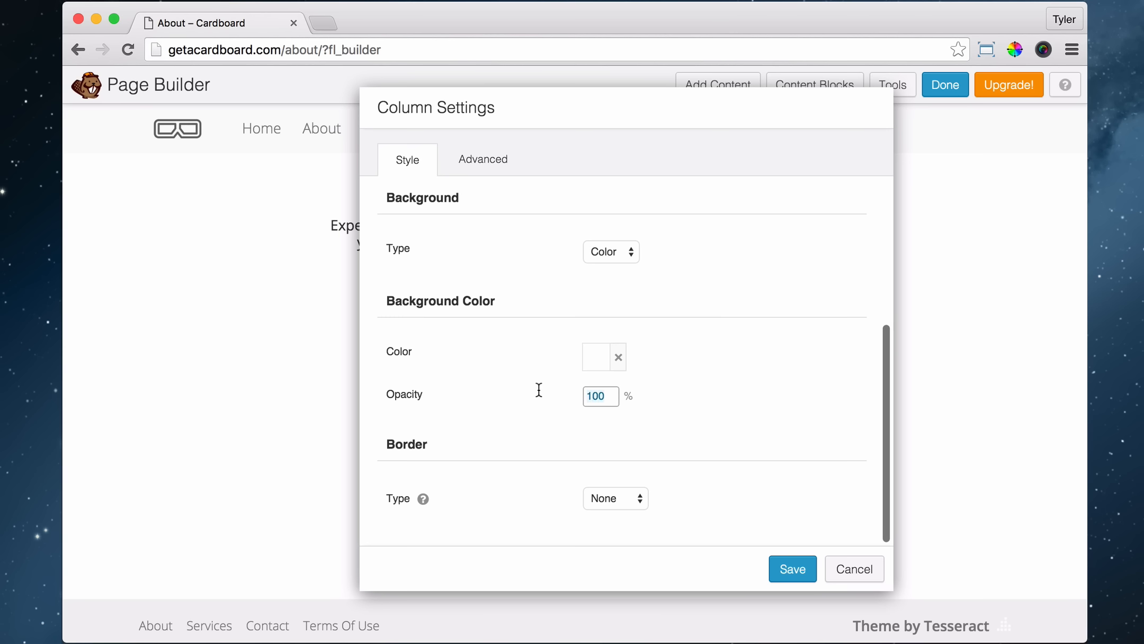
pyautogui.write('70')
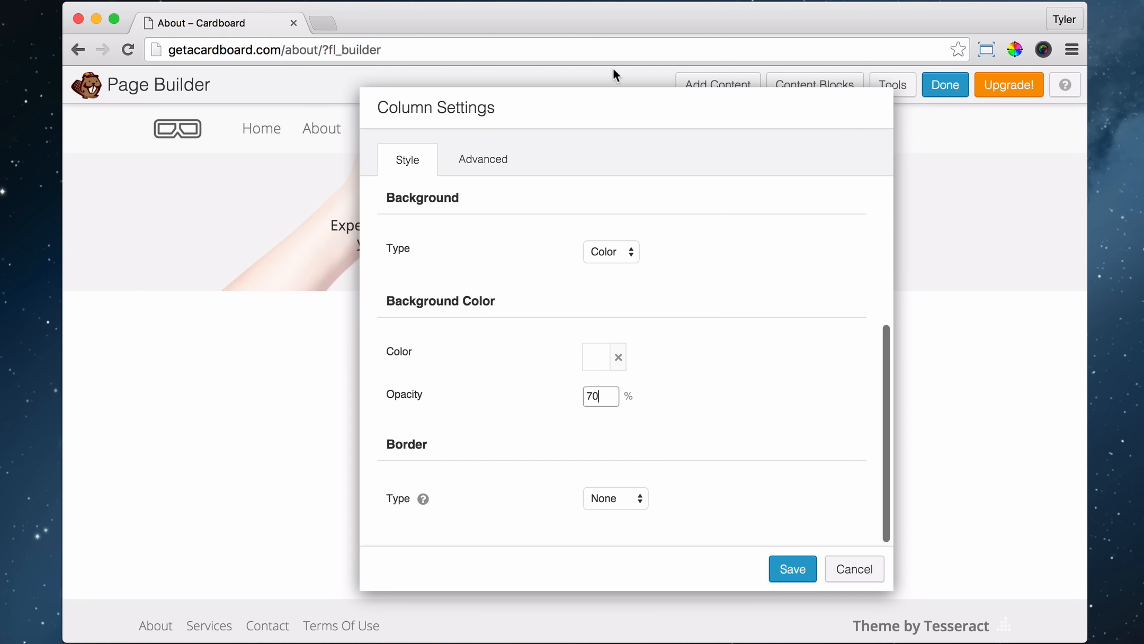
pyautogui.moveTo(672, 107); pyautogui.dragTo(687, 56)
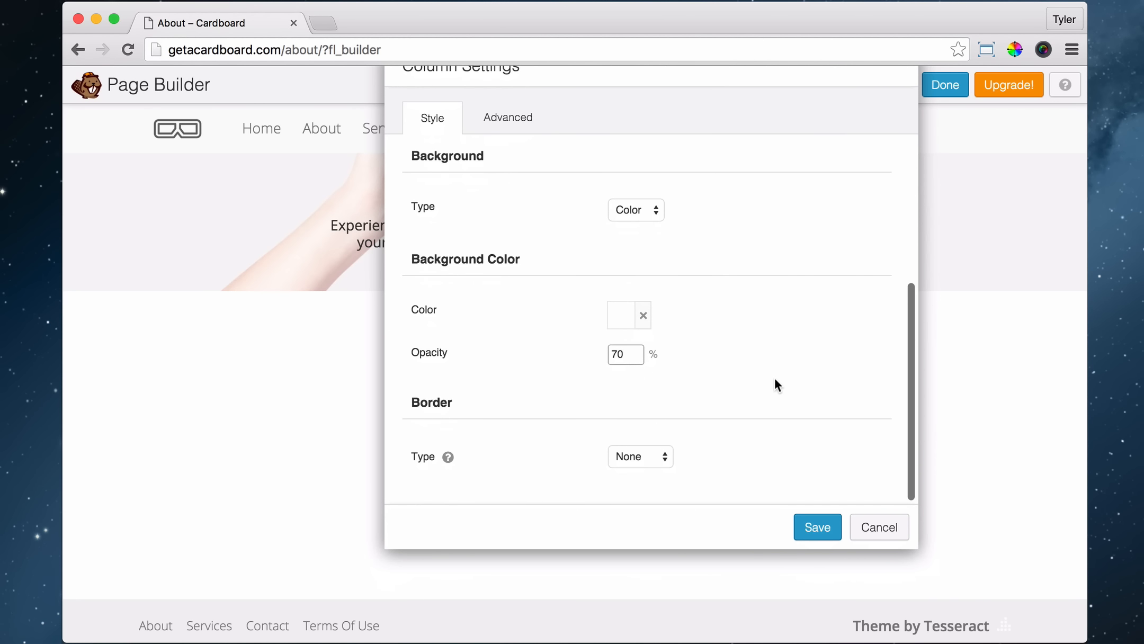
# Set the heading column's top margin to 300 px and check the banner photo above it.
pyautogui.click(511, 116)
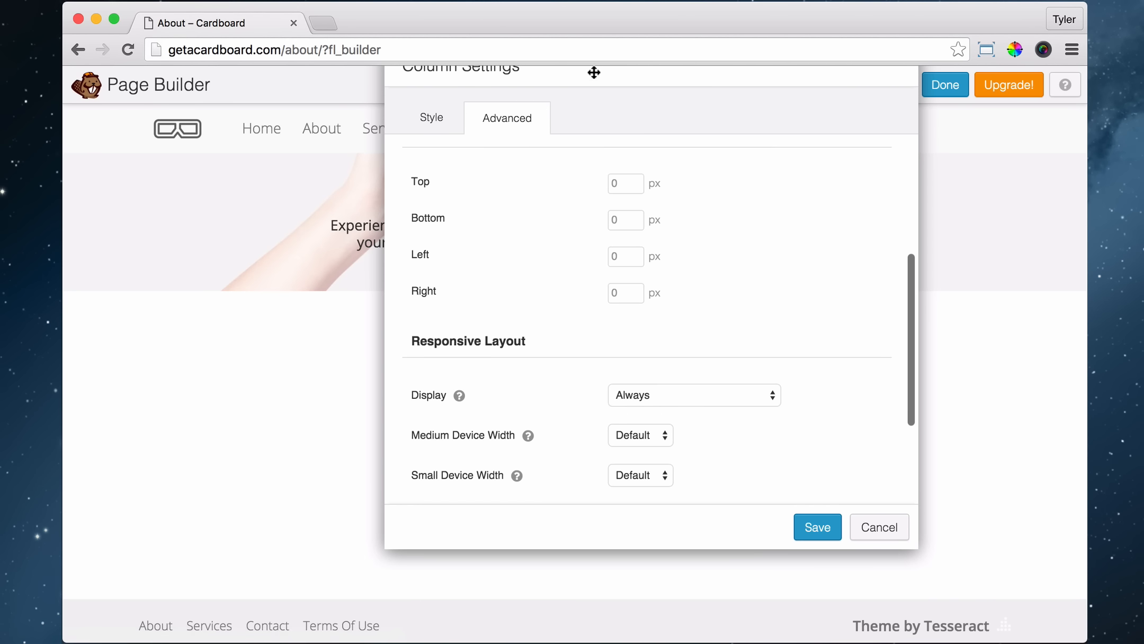
pyautogui.moveTo(592, 71); pyautogui.dragTo(633, 152)
pyautogui.scroll(5, 678, 322)
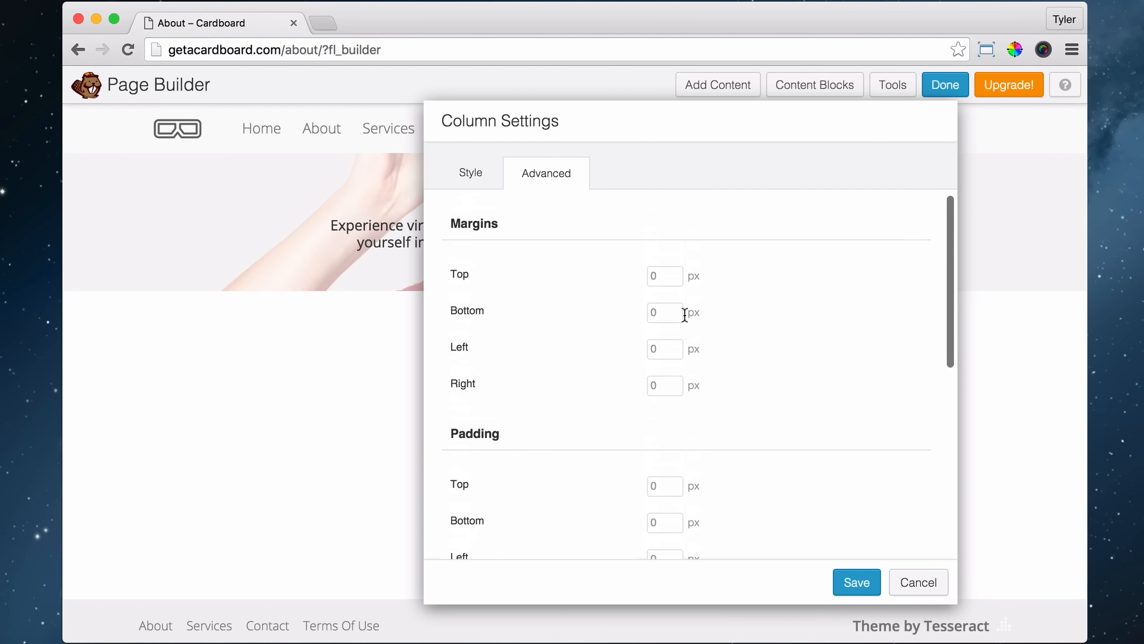
pyautogui.click(665, 276)
pyautogui.write('300')
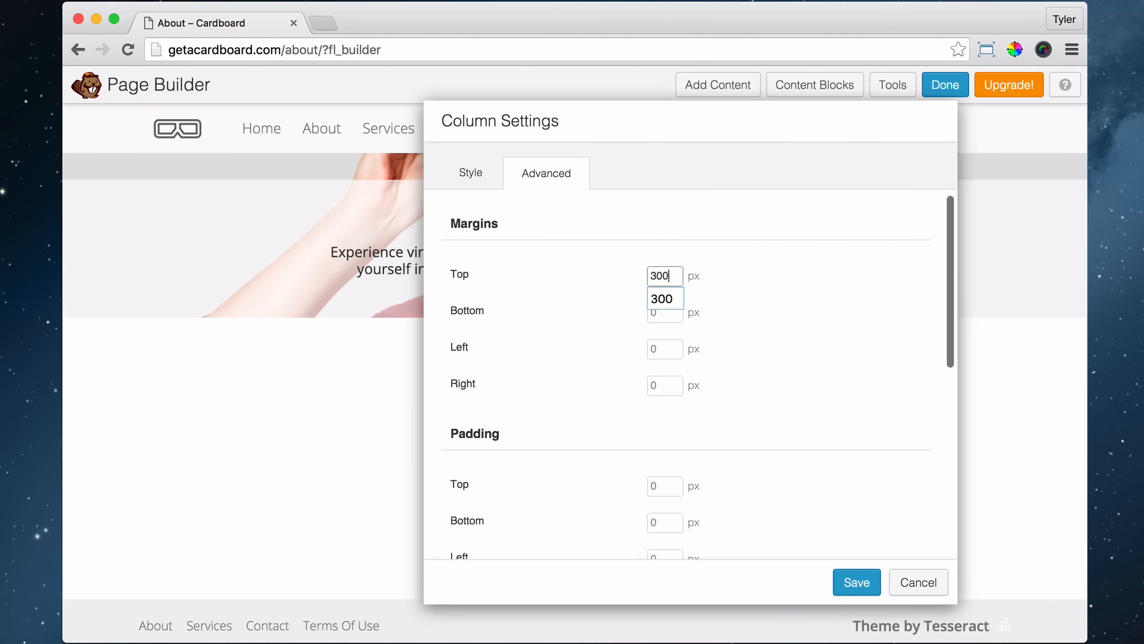
pyautogui.moveTo(651, 121); pyautogui.dragTo(893, 126)
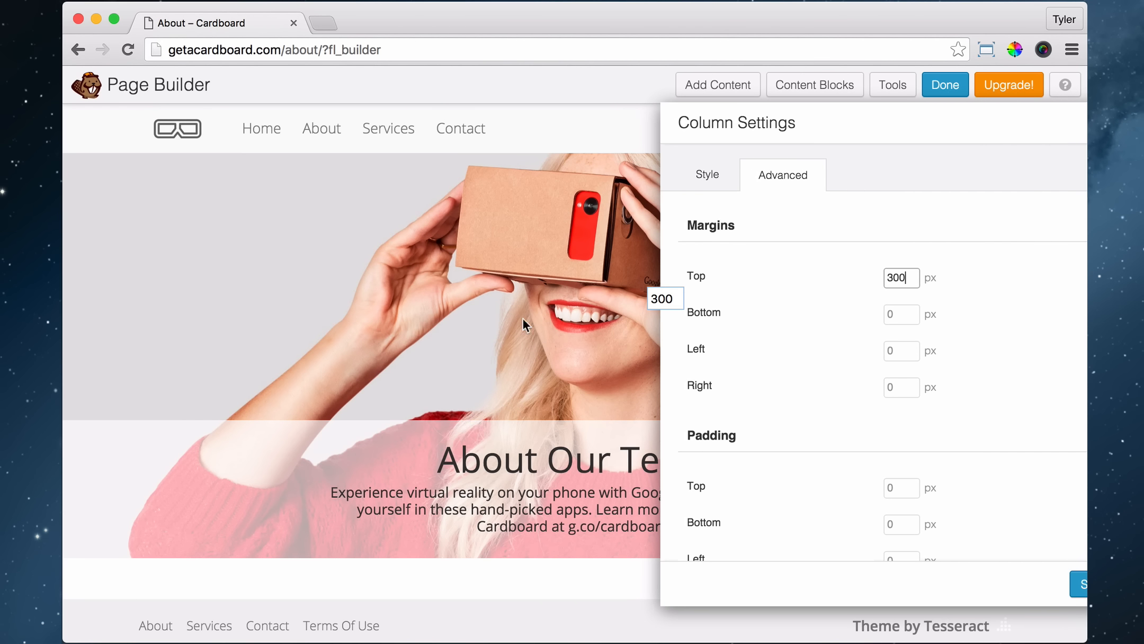
pyautogui.moveTo(911, 128); pyautogui.dragTo(806, 86)
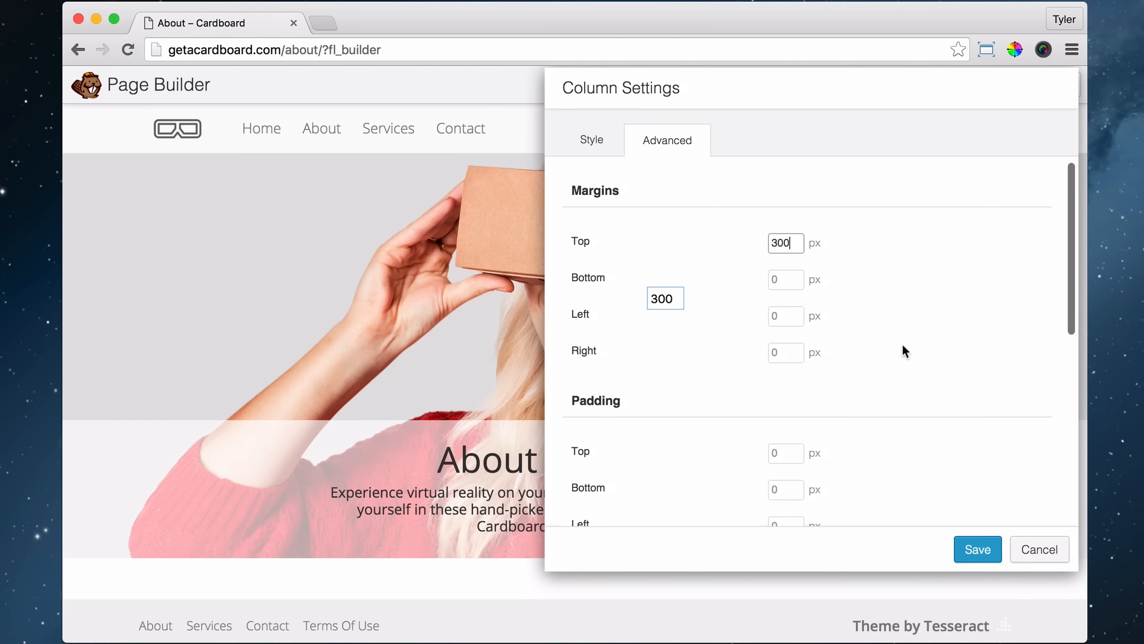
# Set the heading column's top and bottom padding to 50 px each and save the column settings.
pyautogui.scroll(-5, 889, 434)
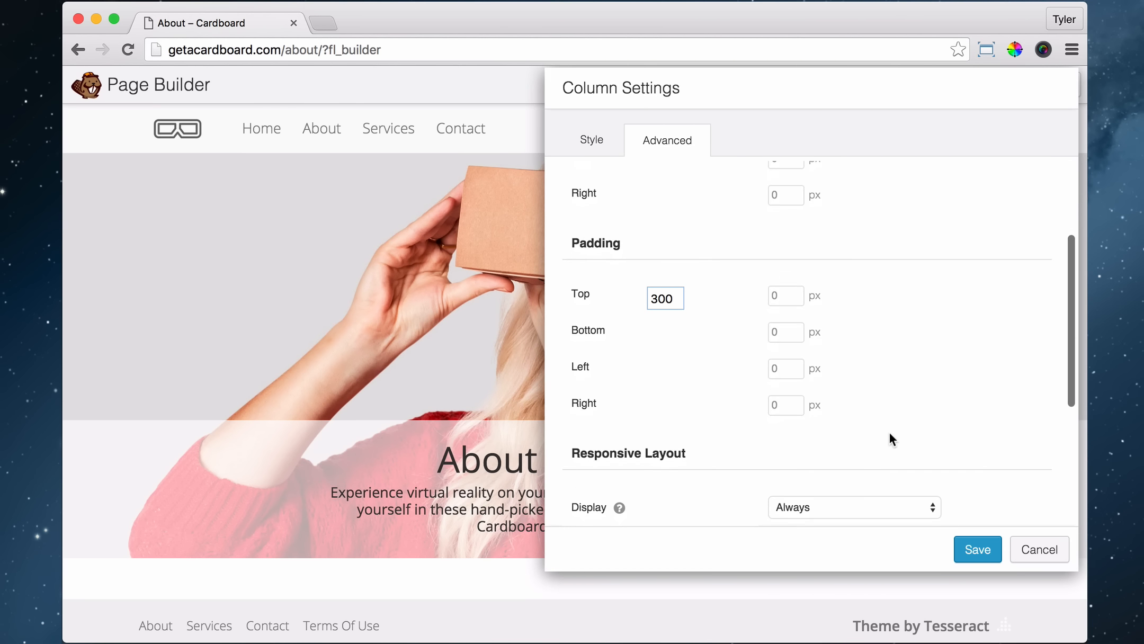
pyautogui.scroll(-2, 936, 339)
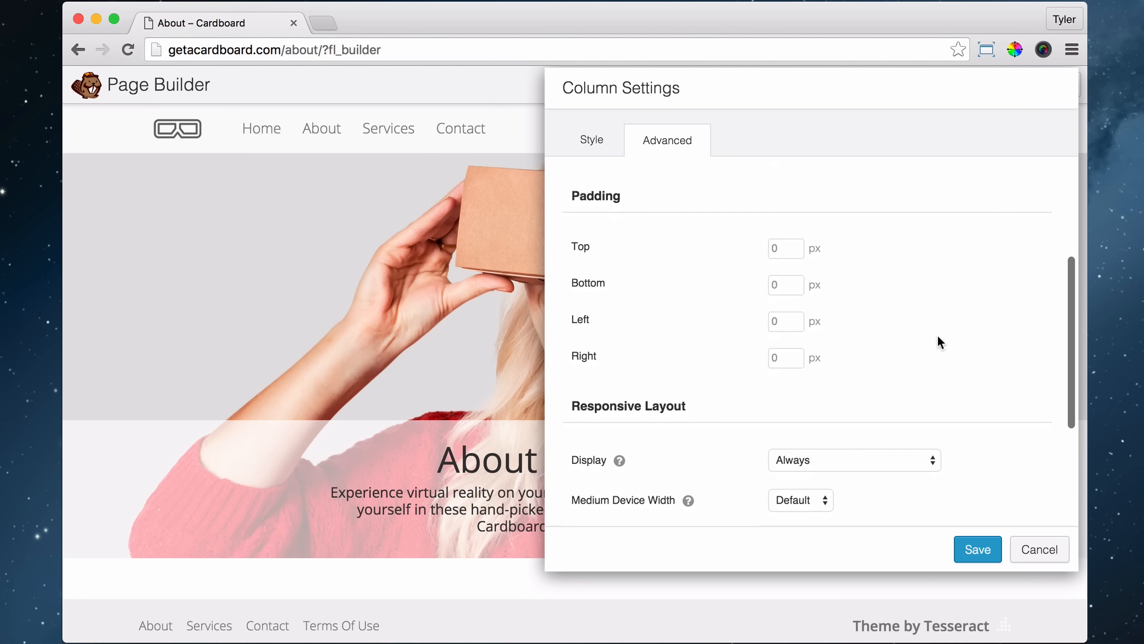
pyautogui.scroll(-1, 911, 344)
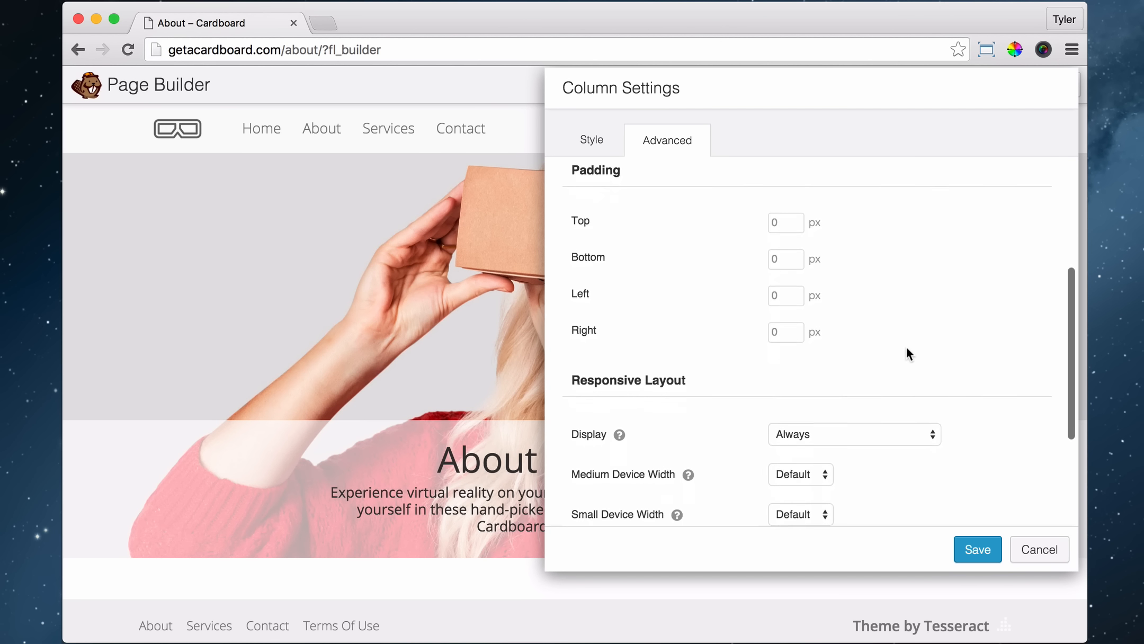
pyautogui.click(778, 218)
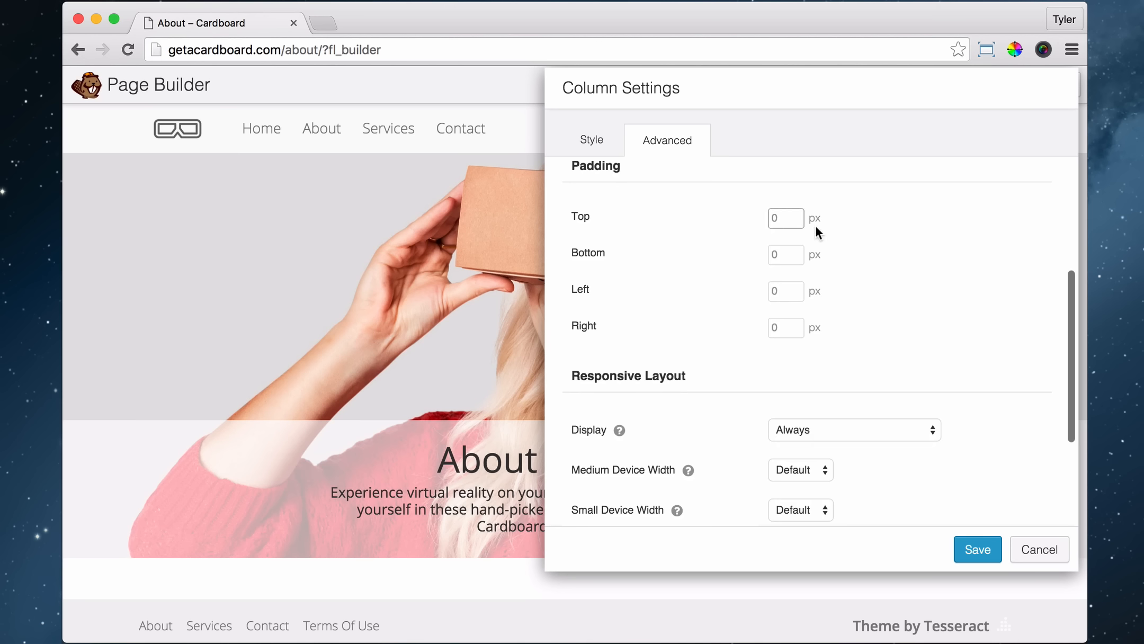
pyautogui.write('50')
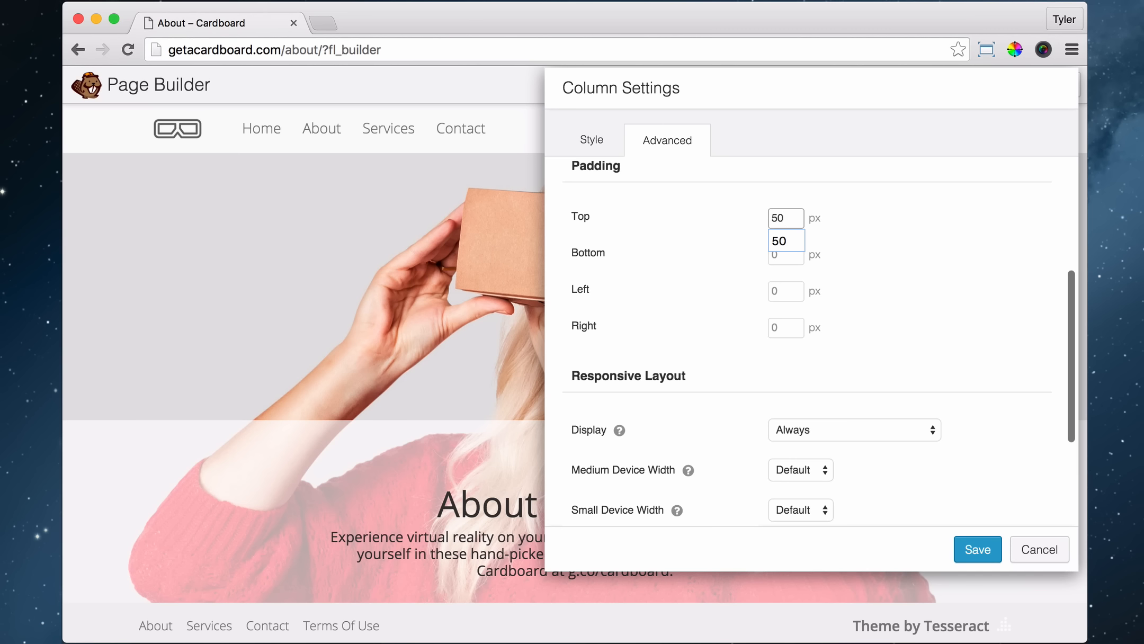
pyautogui.press('Tab')
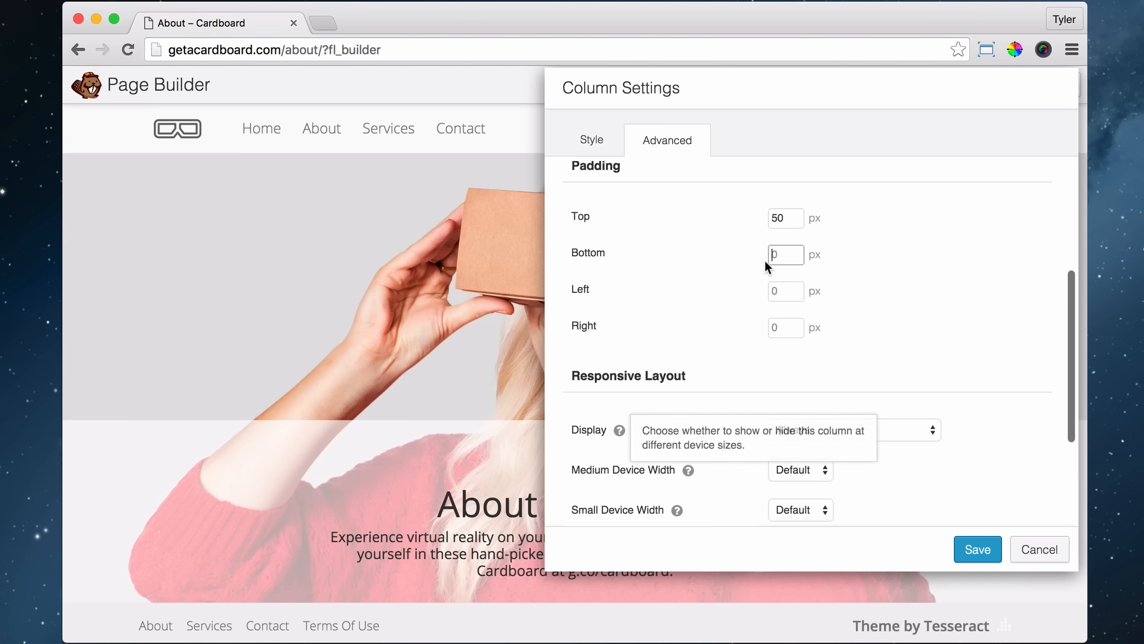
pyautogui.write('50')
pyautogui.scroll(-2, 334, 492)
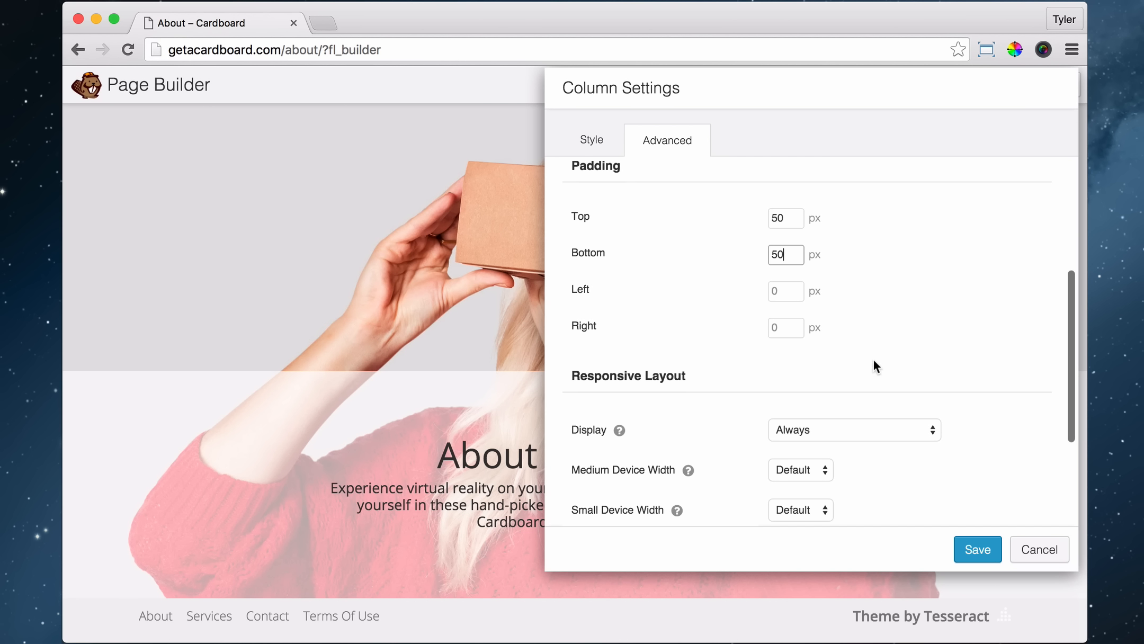
pyautogui.click(978, 549)
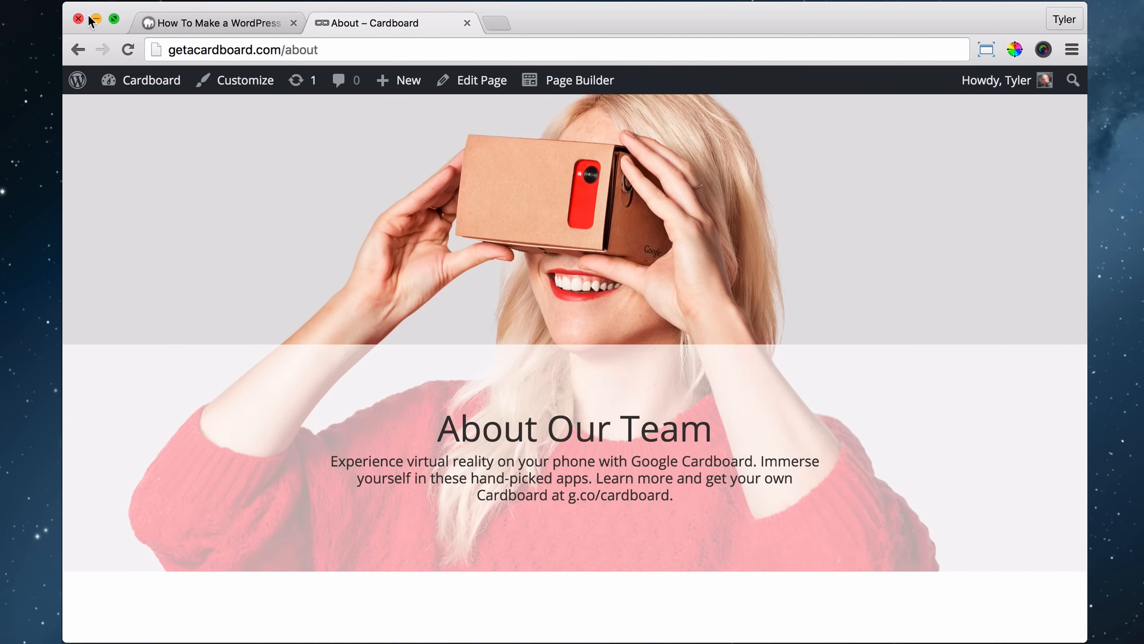
# Examine the layout of the team members section below the banner on the finished About page.
pyautogui.click(96, 20)
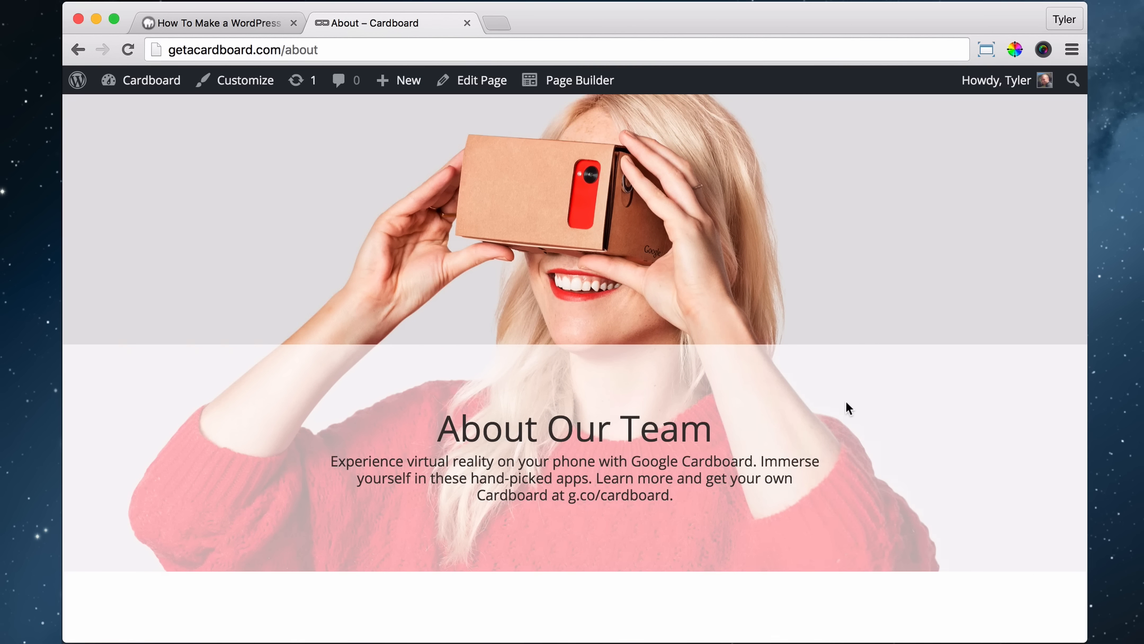
pyautogui.scroll(-7, 846, 405)
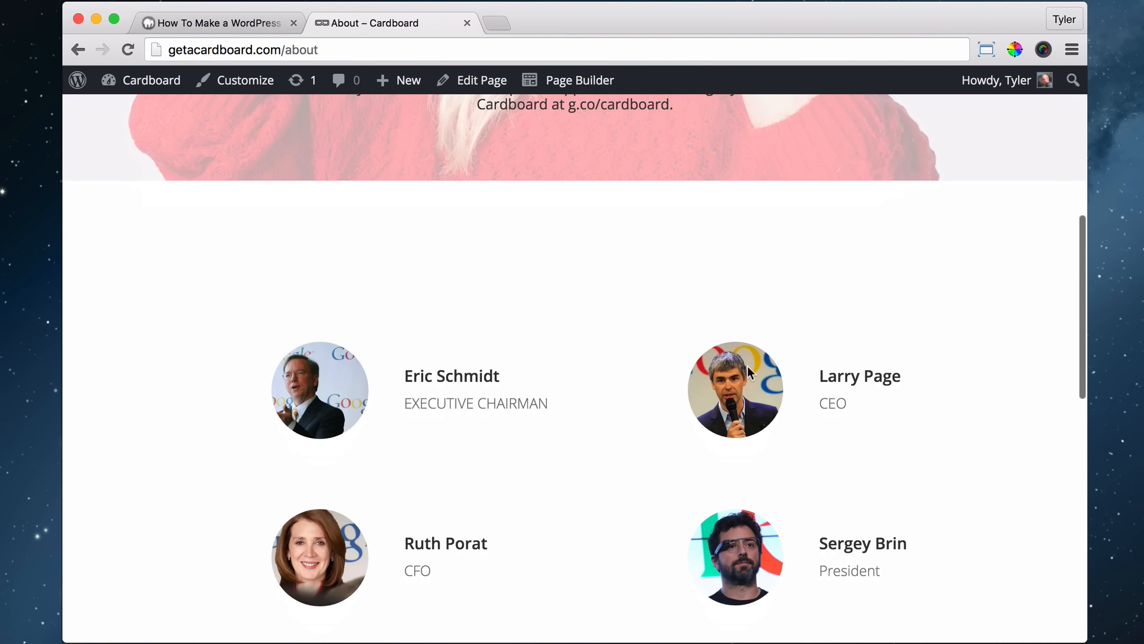
pyautogui.scroll(-2, 775, 477)
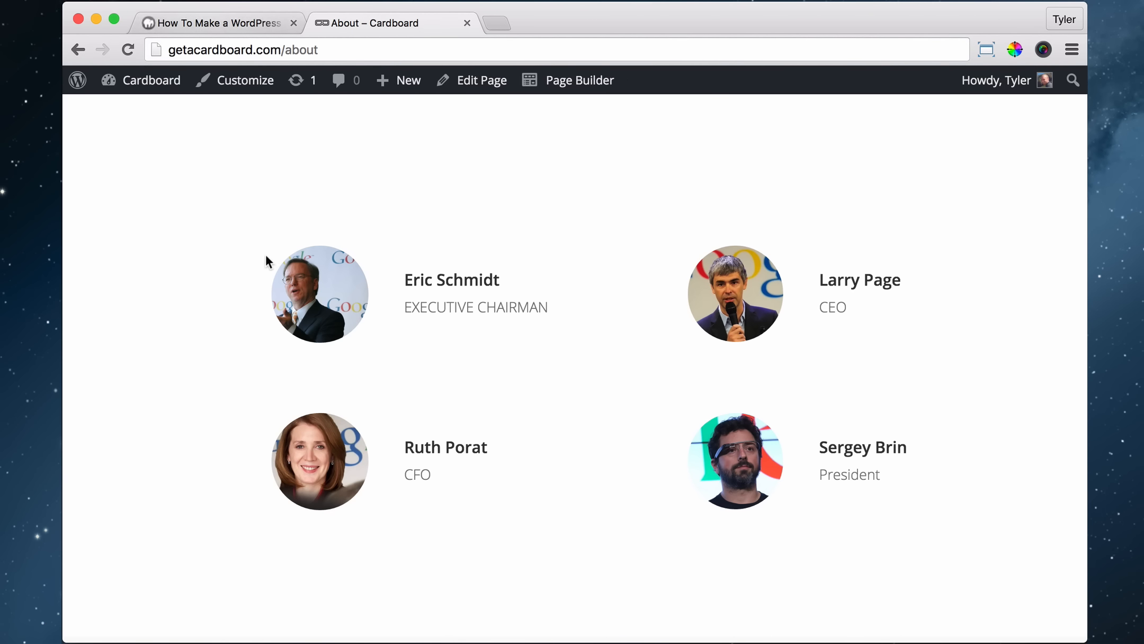
pyautogui.scroll(-2, 388, 260)
pyautogui.scroll(3, 388, 260)
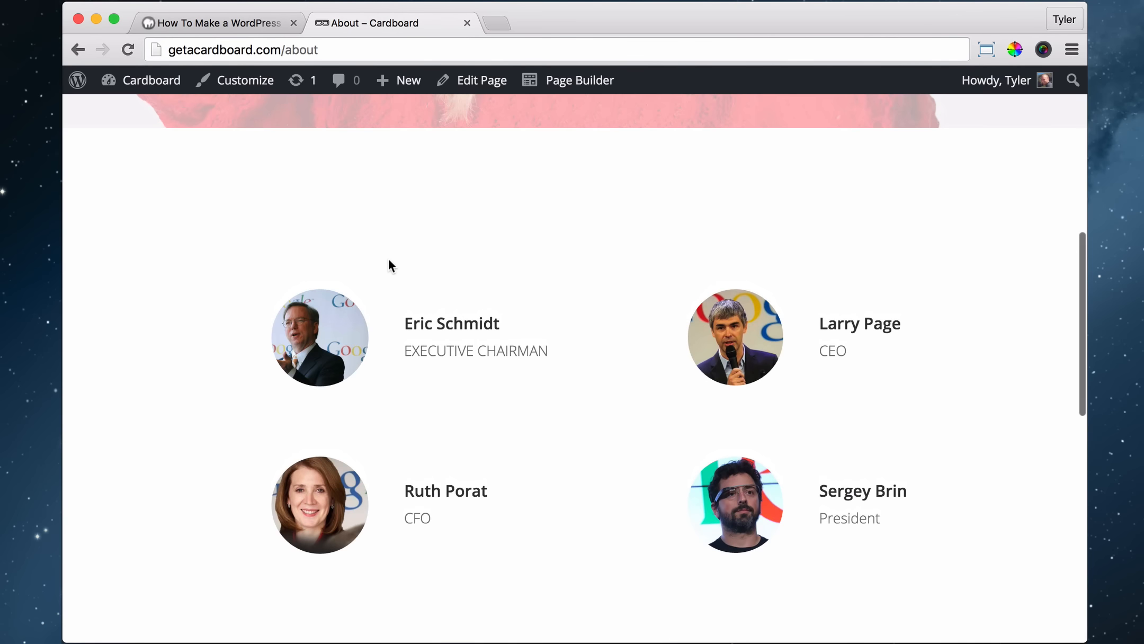
pyautogui.scroll(-2, 314, 251)
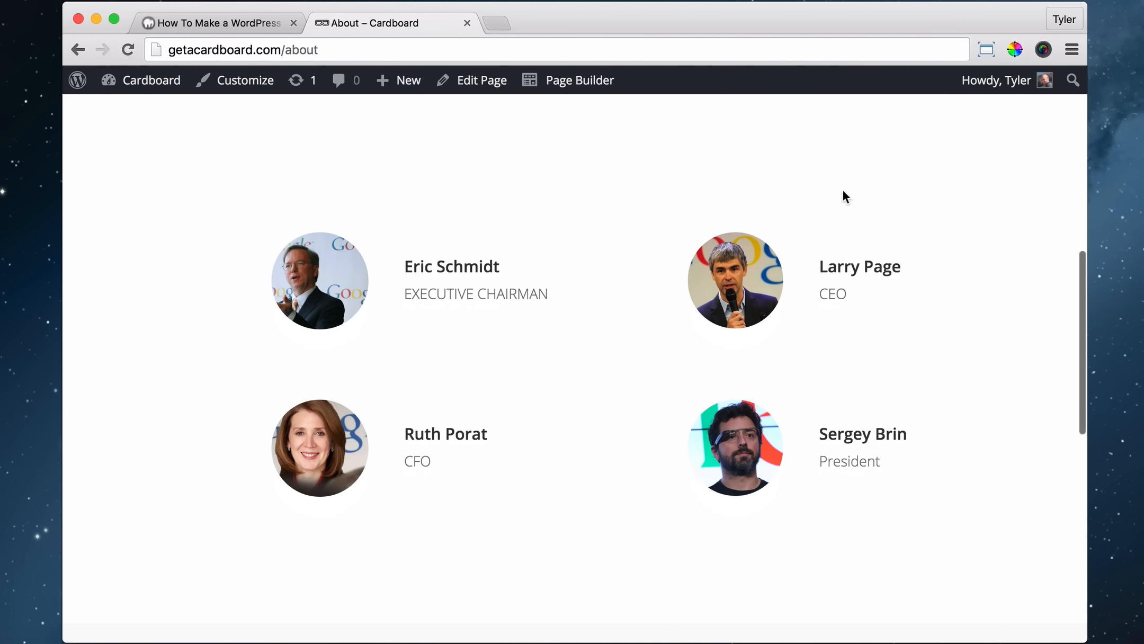
pyautogui.scroll(-3, 842, 196)
pyautogui.scroll(3, 863, 347)
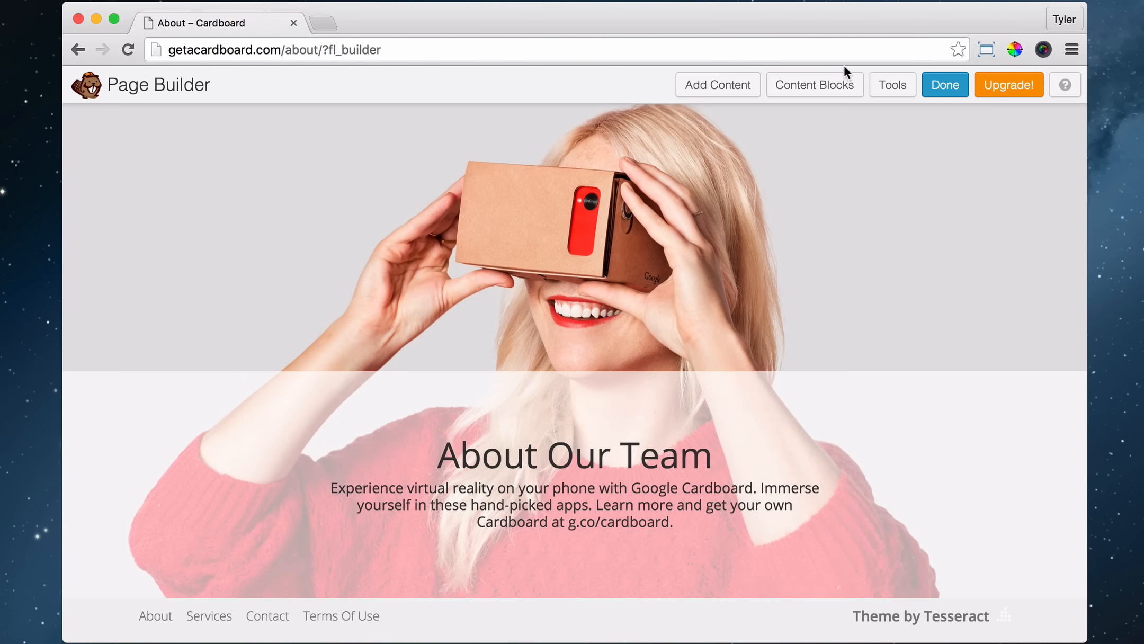
# Add a 2 Columns row directly below the banner row on the About page being built.
pyautogui.click(720, 84)
pyautogui.click(1014, 169)
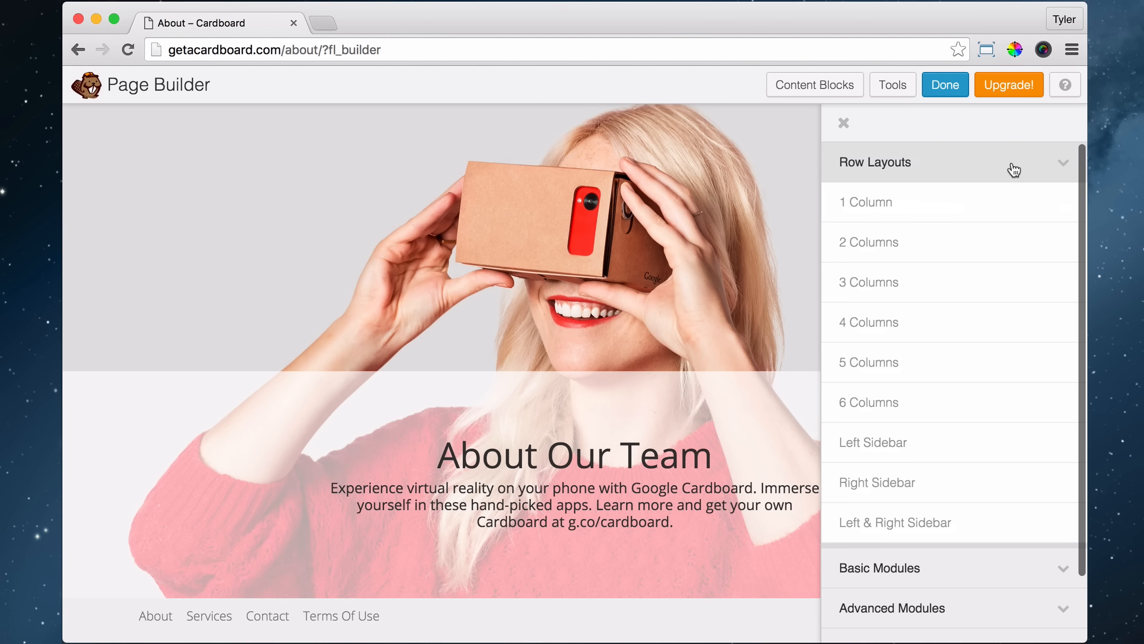
pyautogui.moveTo(873, 242); pyautogui.dragTo(492, 588)
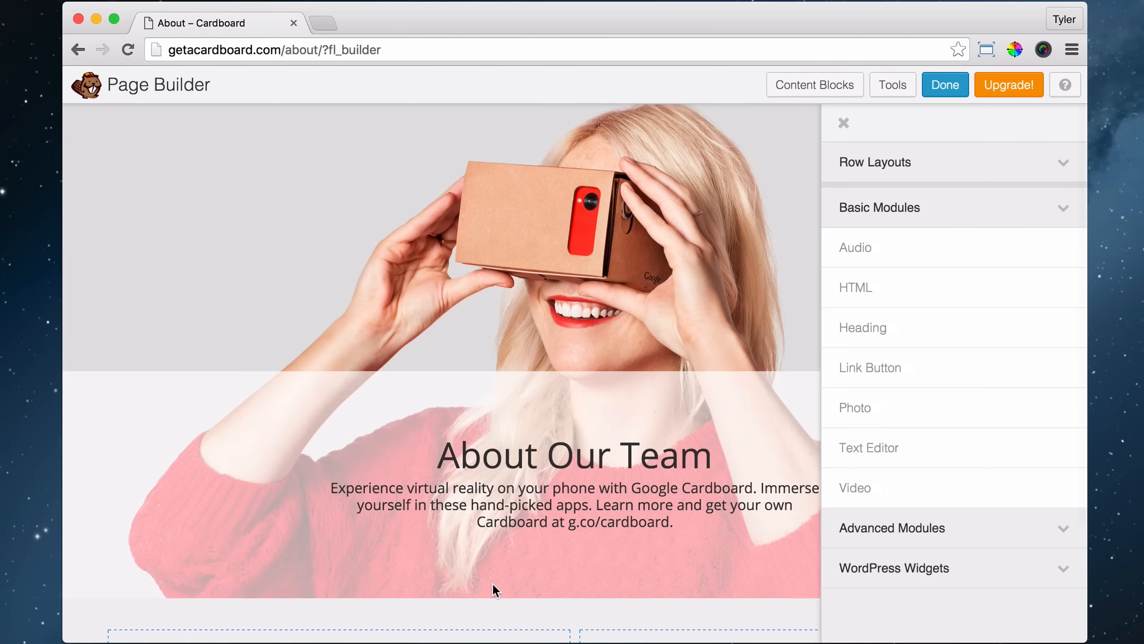
pyautogui.scroll(-3, 524, 530)
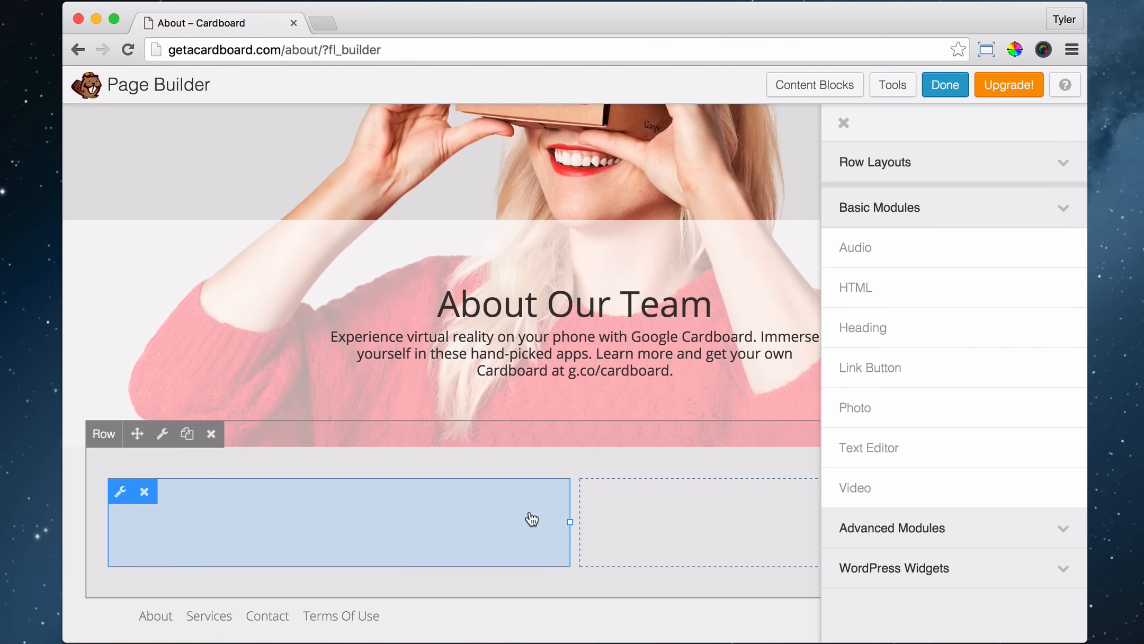
# Replace the 2 Columns row below the banner with a 4 Columns row.
pyautogui.click(210, 442)
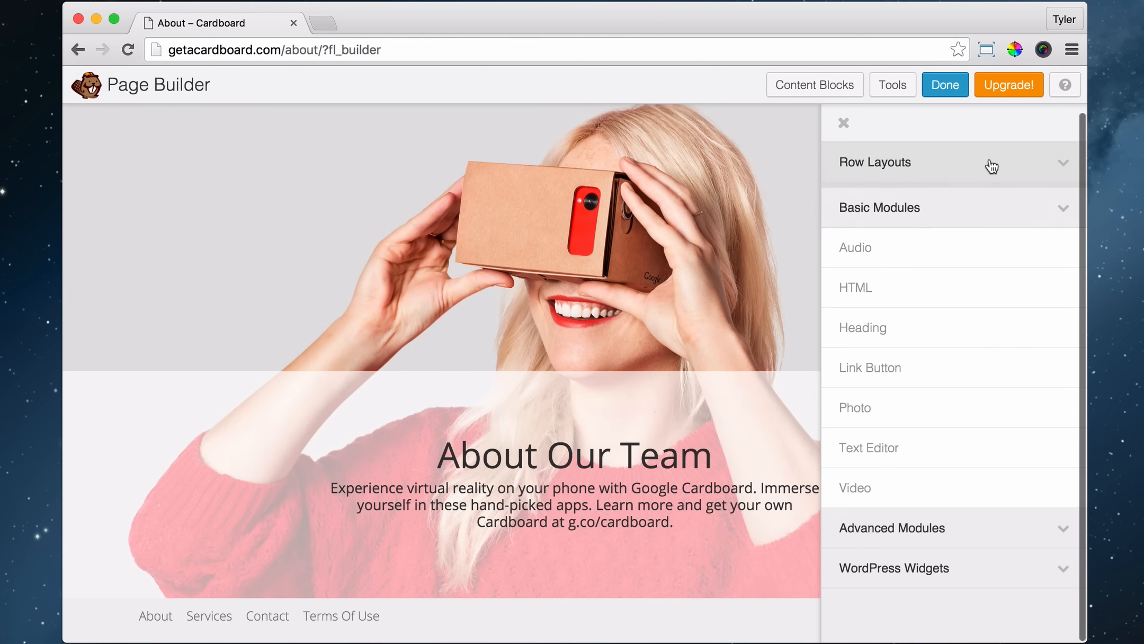
pyautogui.click(991, 167)
pyautogui.moveTo(855, 321); pyautogui.dragTo(528, 572)
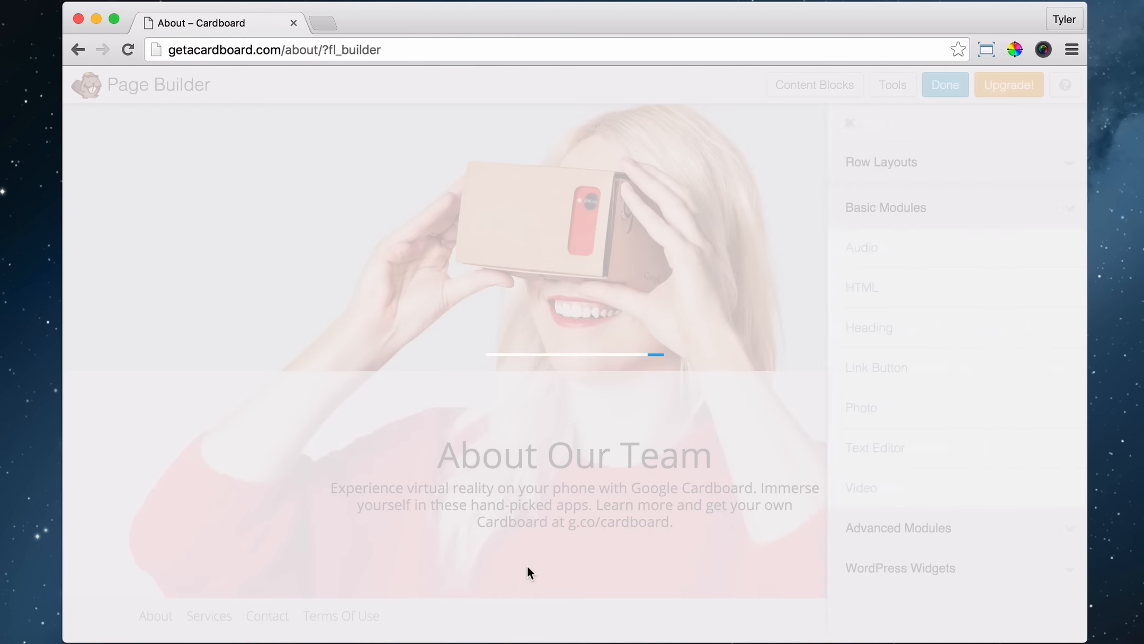
pyautogui.scroll(-3, 593, 384)
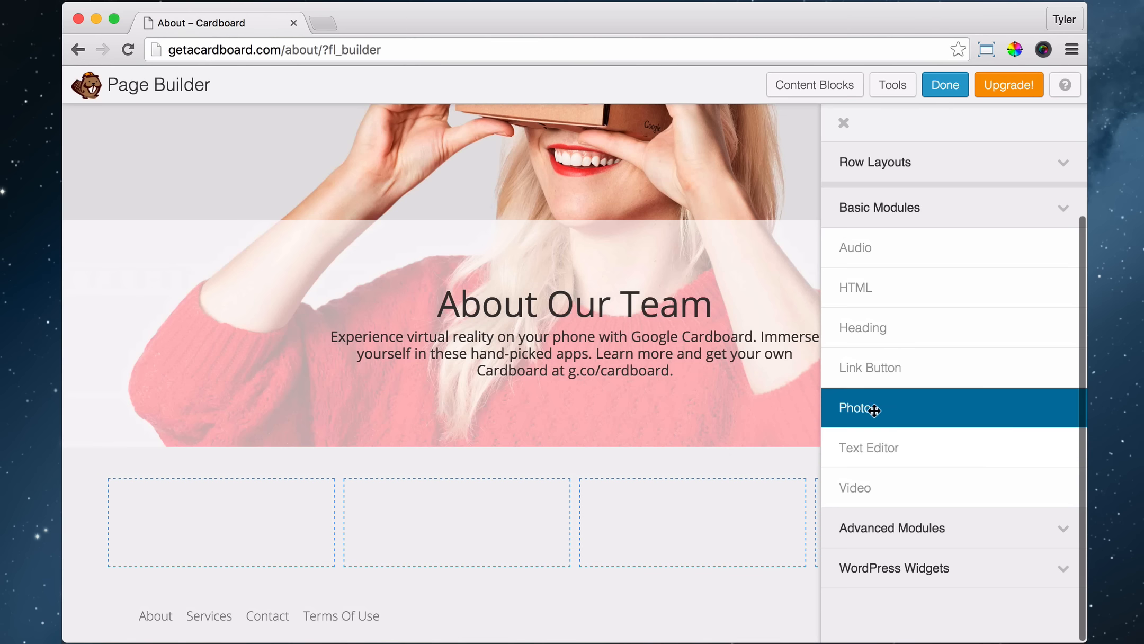
# Add a Photo module to the new row's first column and upload Eric.jpeg from the Cardboard-Images folder as its photo.
pyautogui.moveTo(874, 410); pyautogui.dragTo(235, 556)
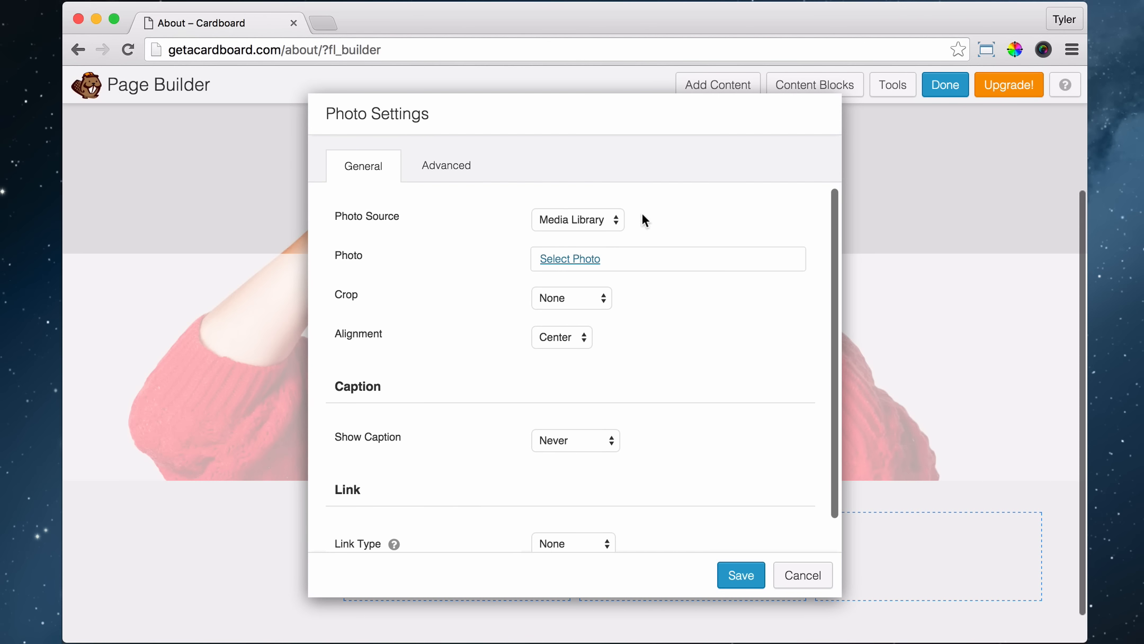
pyautogui.scroll(-1, 645, 254)
pyautogui.scroll(1, 645, 254)
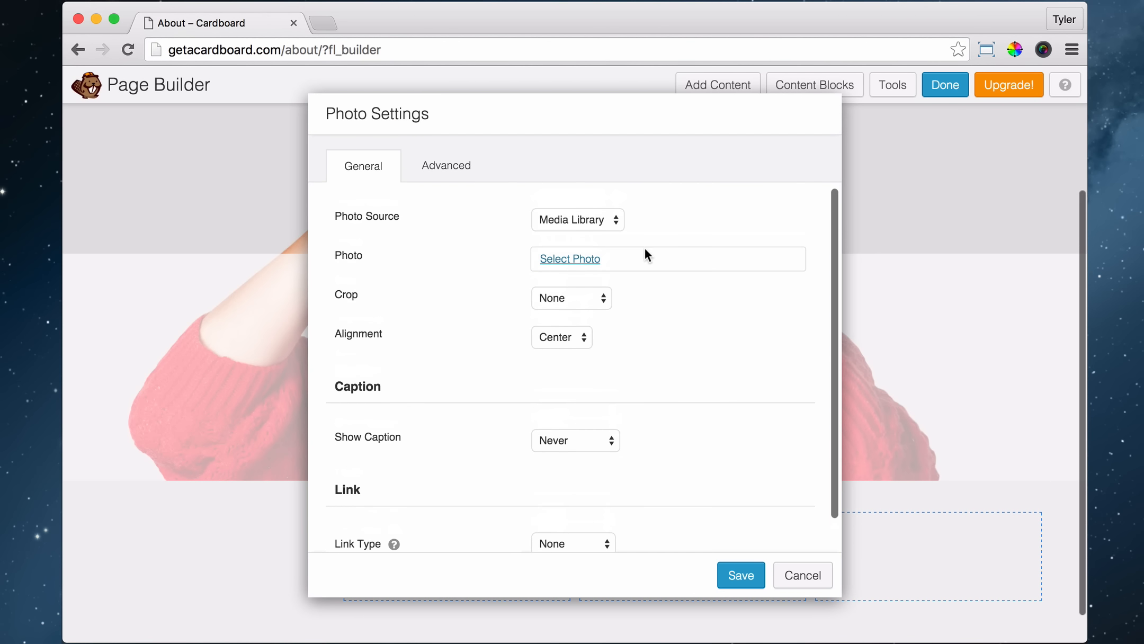
pyautogui.click(578, 261)
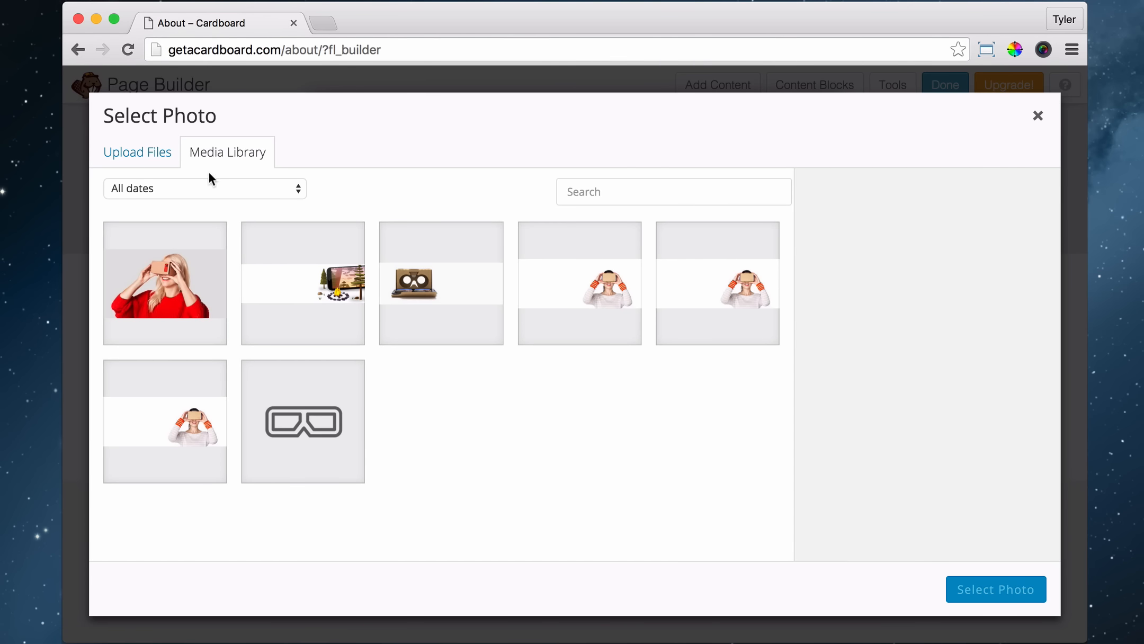
pyautogui.click(142, 155)
pyautogui.click(572, 396)
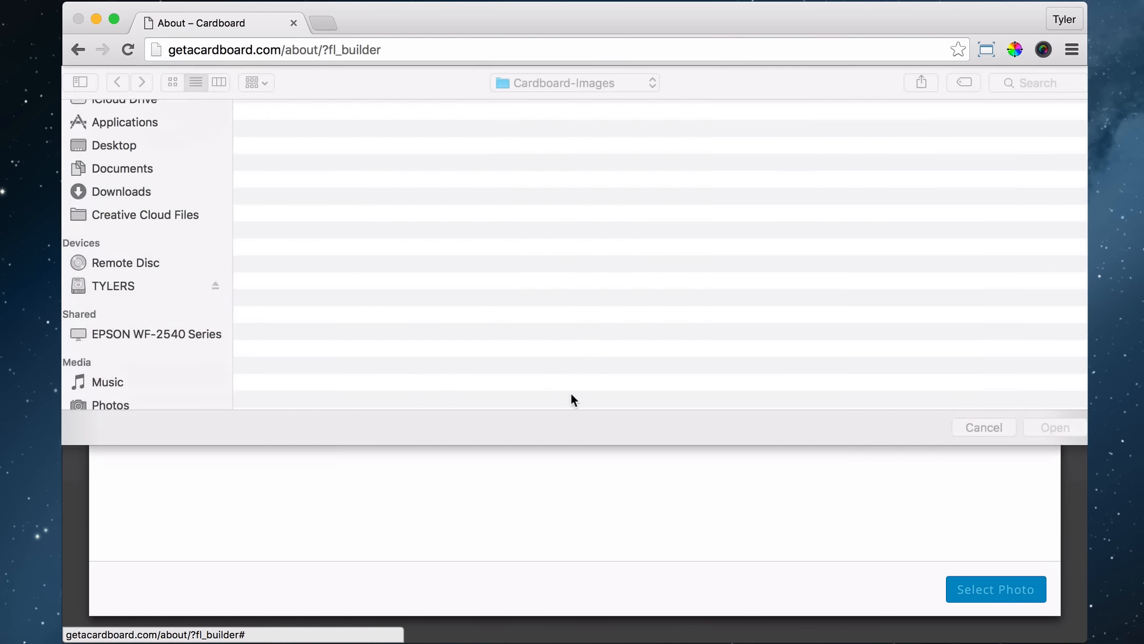
pyautogui.scroll(-1, 331, 228)
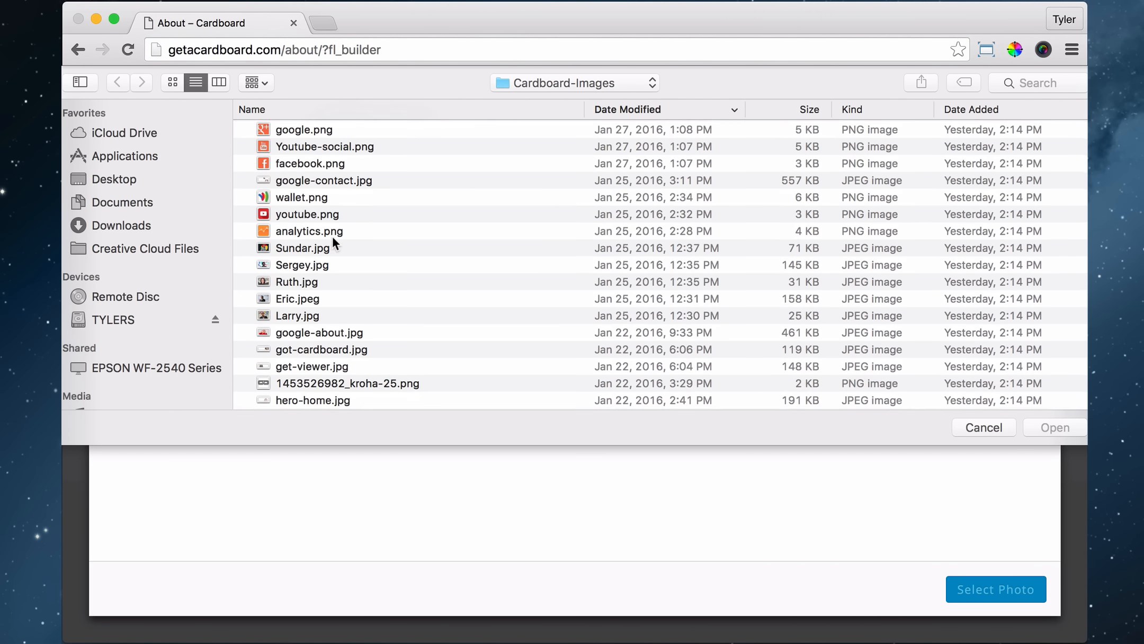
pyautogui.click(301, 299)
pyautogui.click(1045, 426)
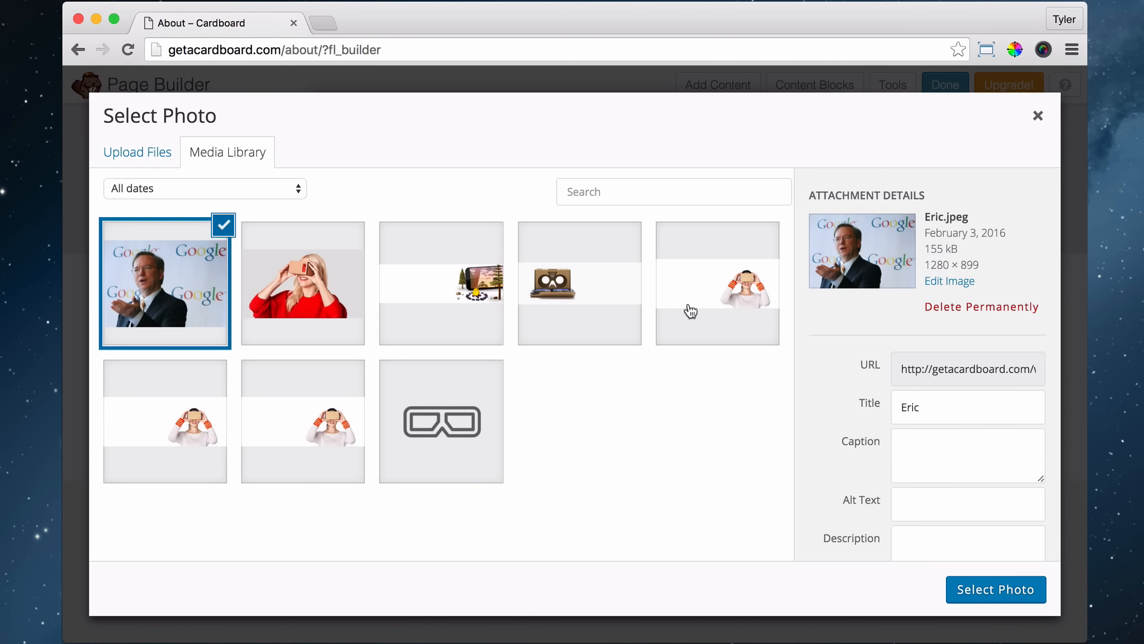
pyautogui.click(1002, 589)
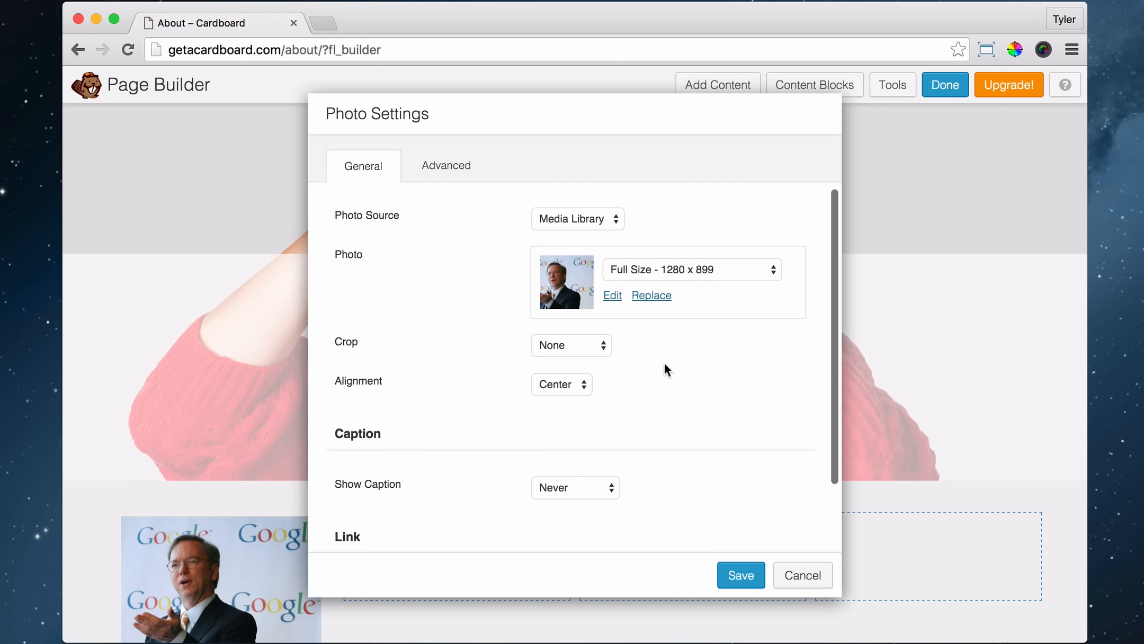
# Set the Eric.jpeg photo's crop to Circle and save the photo settings.
pyautogui.moveTo(514, 126); pyautogui.dragTo(741, 141)
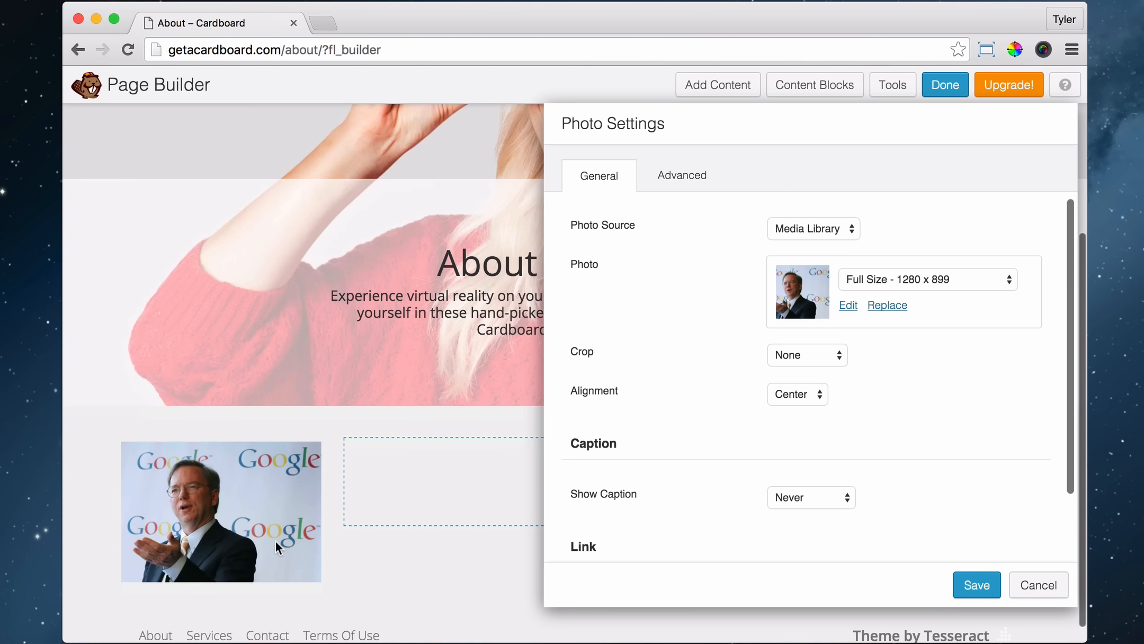
pyautogui.click(807, 357)
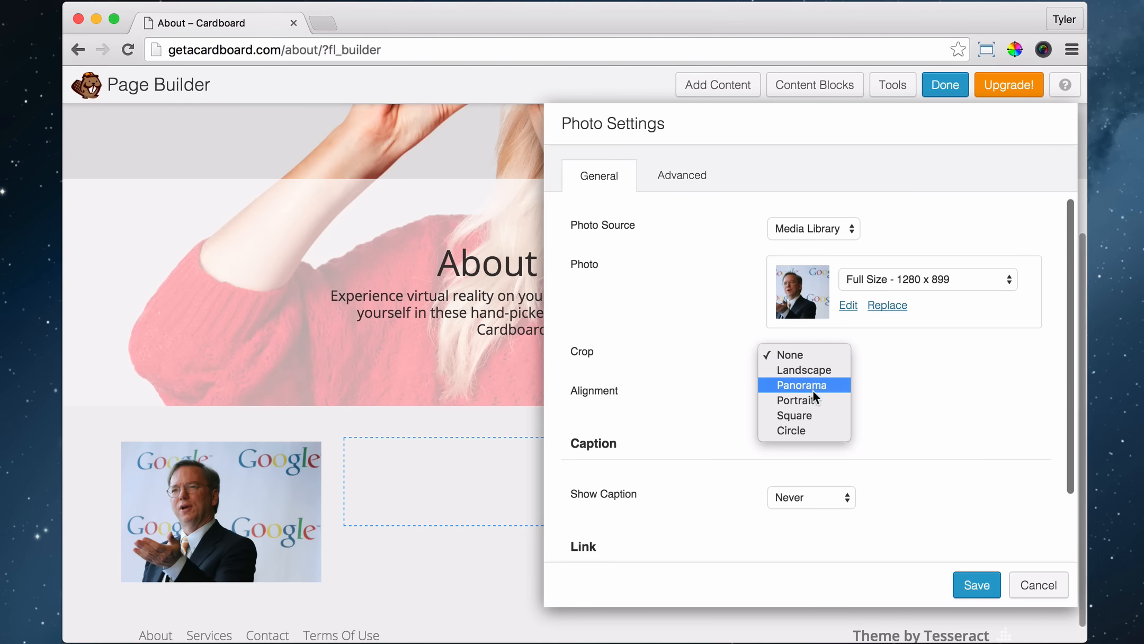
pyautogui.click(808, 426)
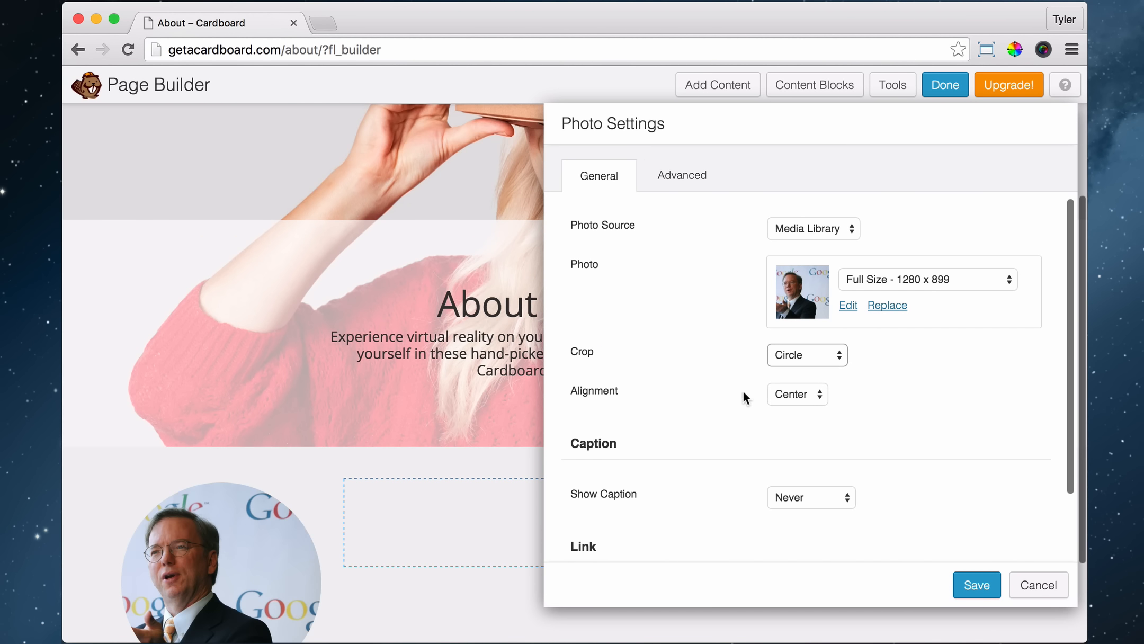
pyautogui.scroll(-3, 738, 372)
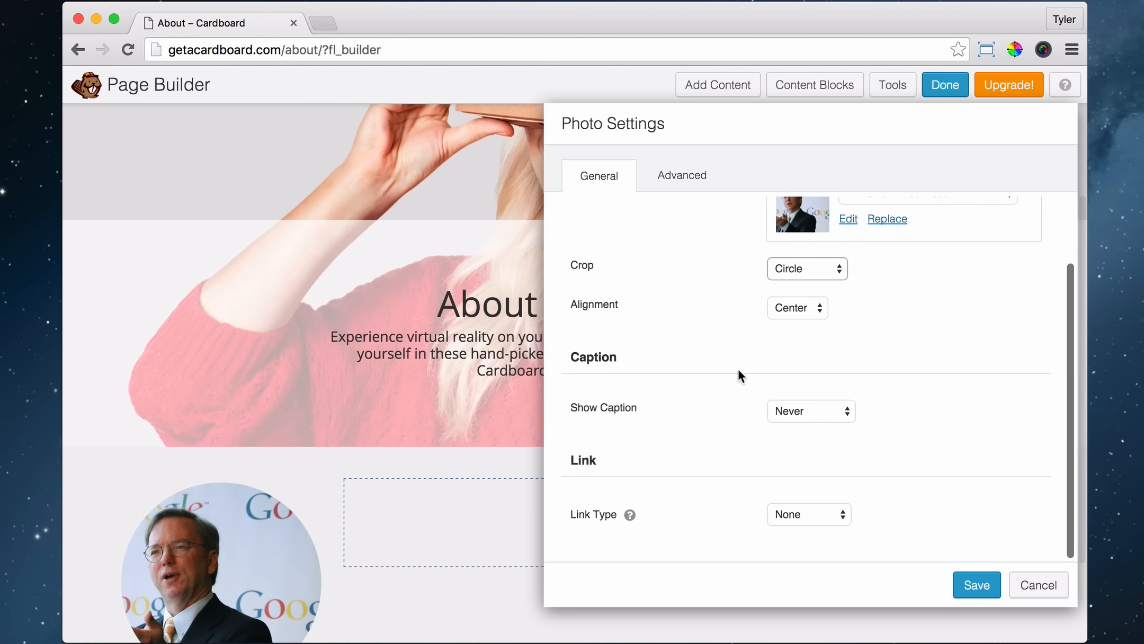
pyautogui.scroll(3, 739, 372)
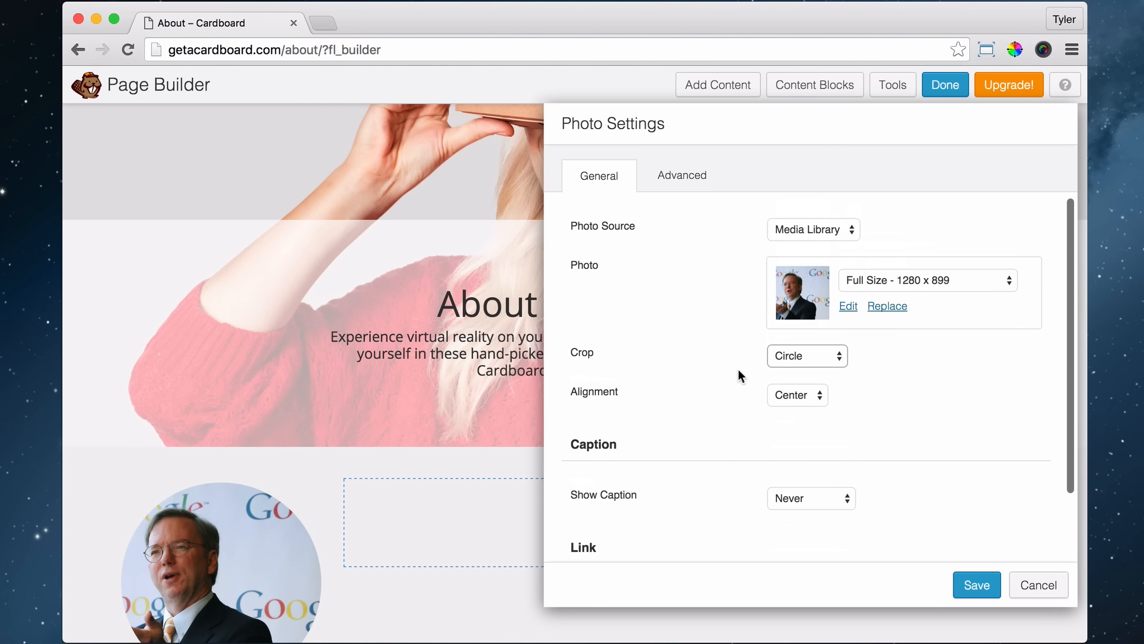
pyautogui.click(974, 584)
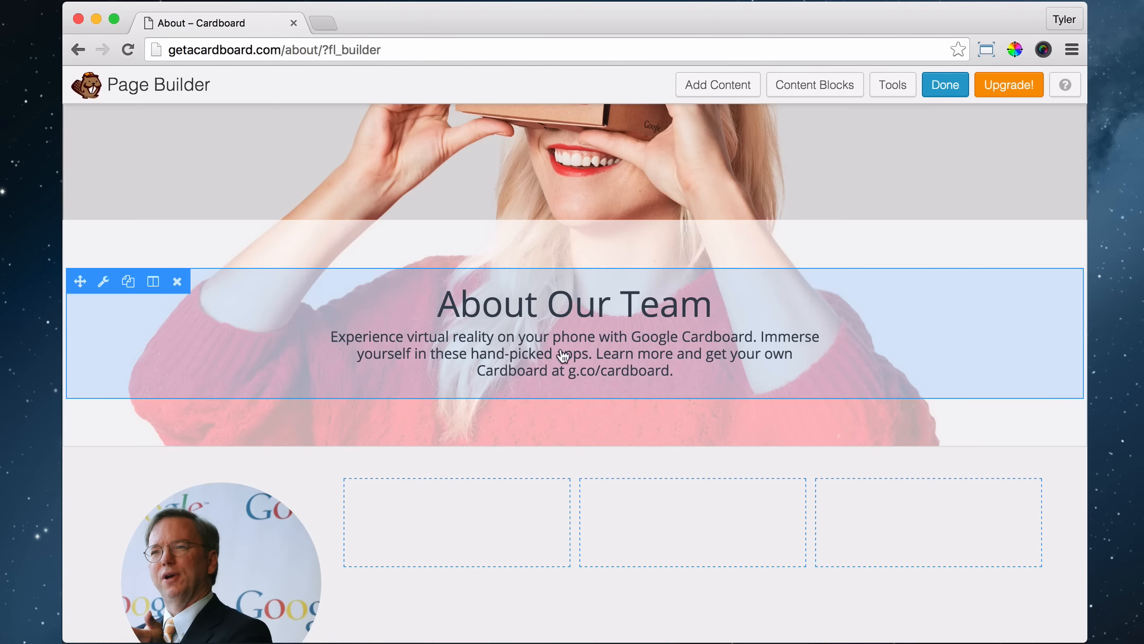
# Add a Text Editor module to the row's second column and start its text with blank space.
pyautogui.scroll(-3, 546, 444)
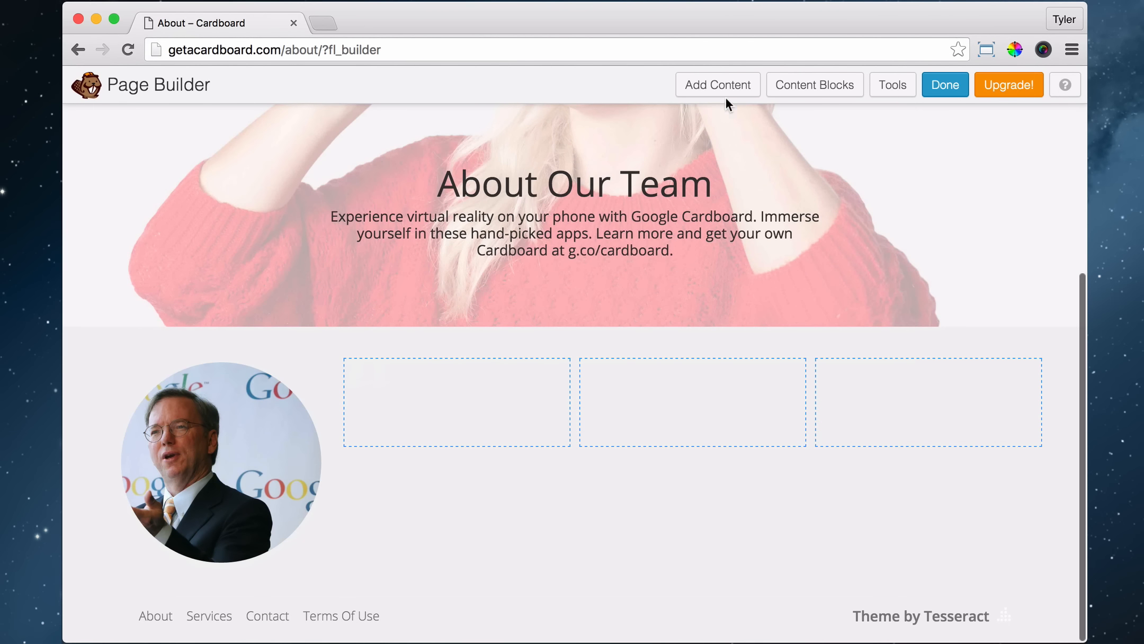
pyautogui.click(729, 93)
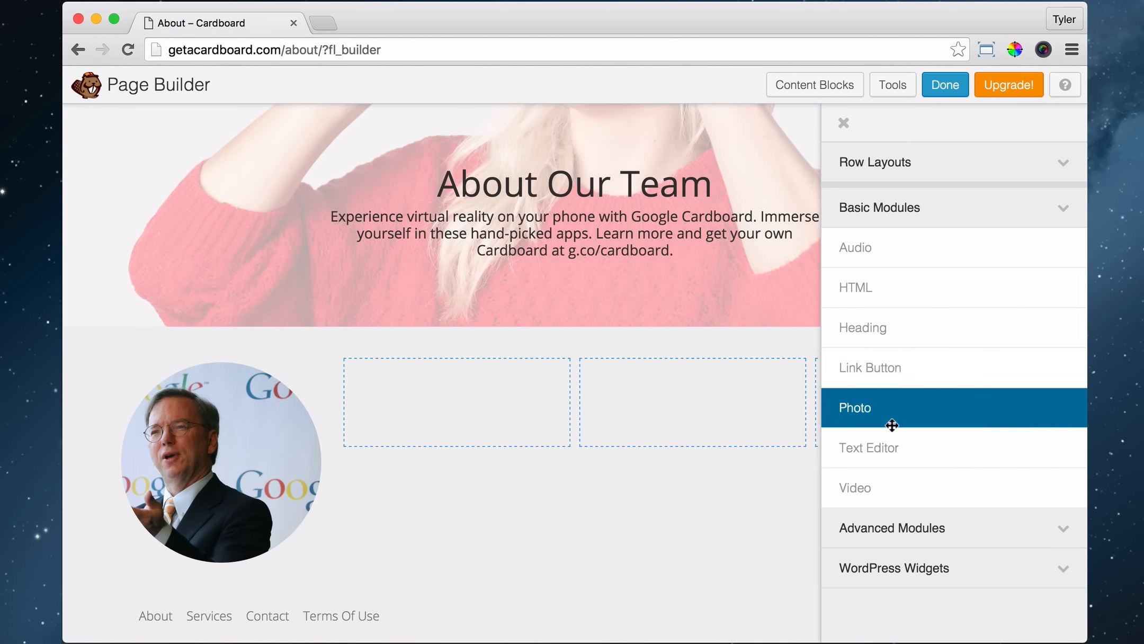
pyautogui.moveTo(880, 448); pyautogui.dragTo(439, 431)
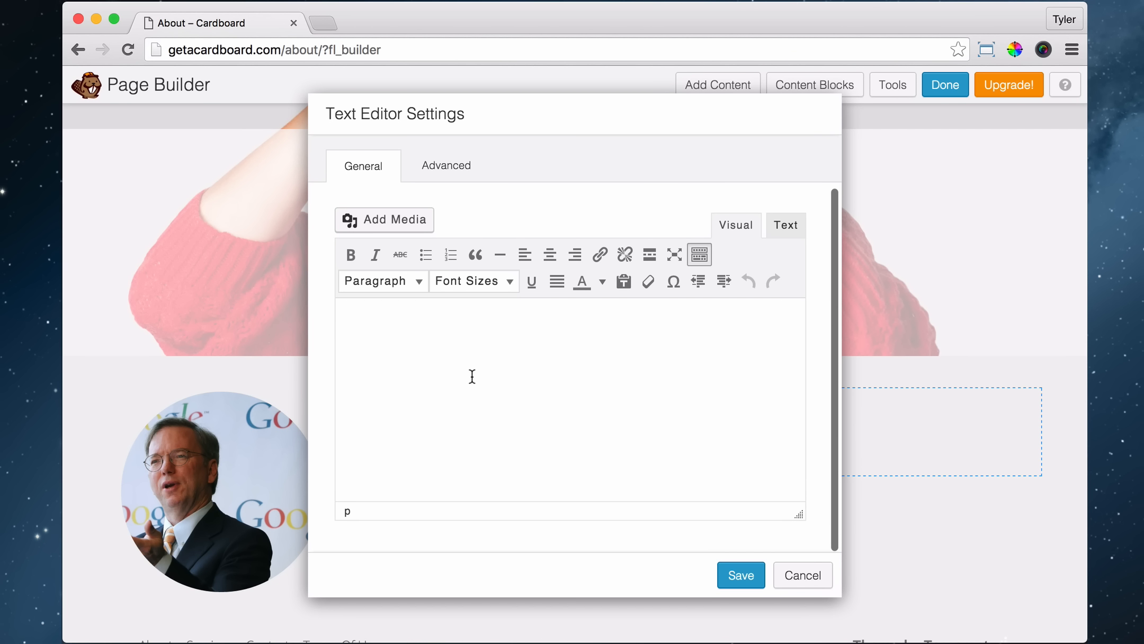
pyautogui.press('Return')
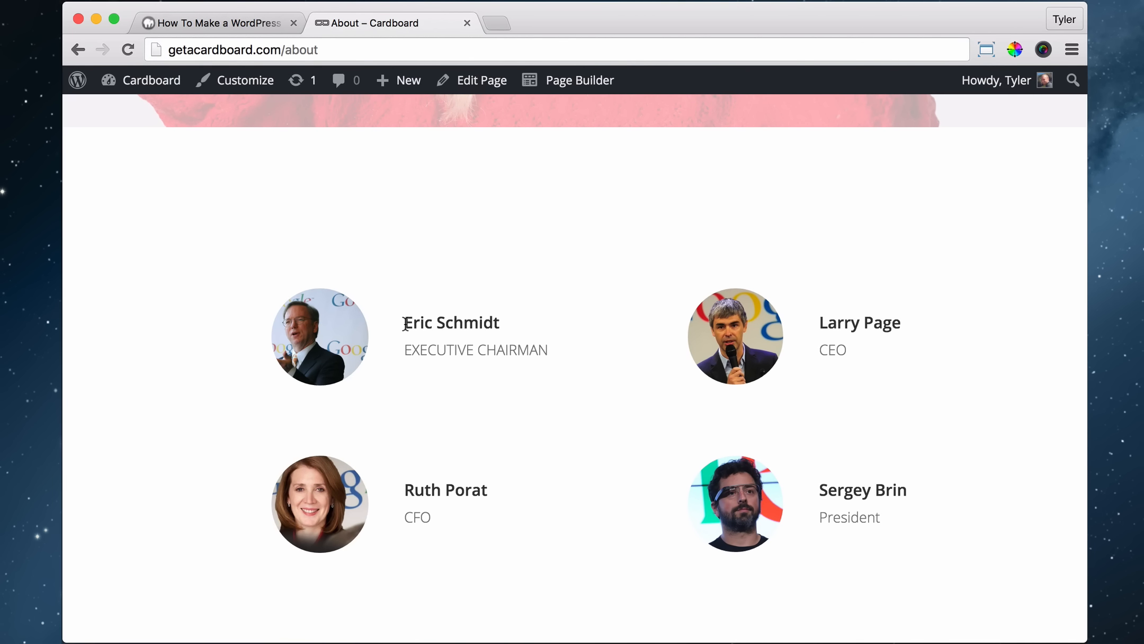
# Copy Eric Schmidt's name and EXECUTIVE CHAIRMAN title from the finished About page and paste them as plain text into the text module.
pyautogui.moveTo(405, 324); pyautogui.dragTo(555, 352)
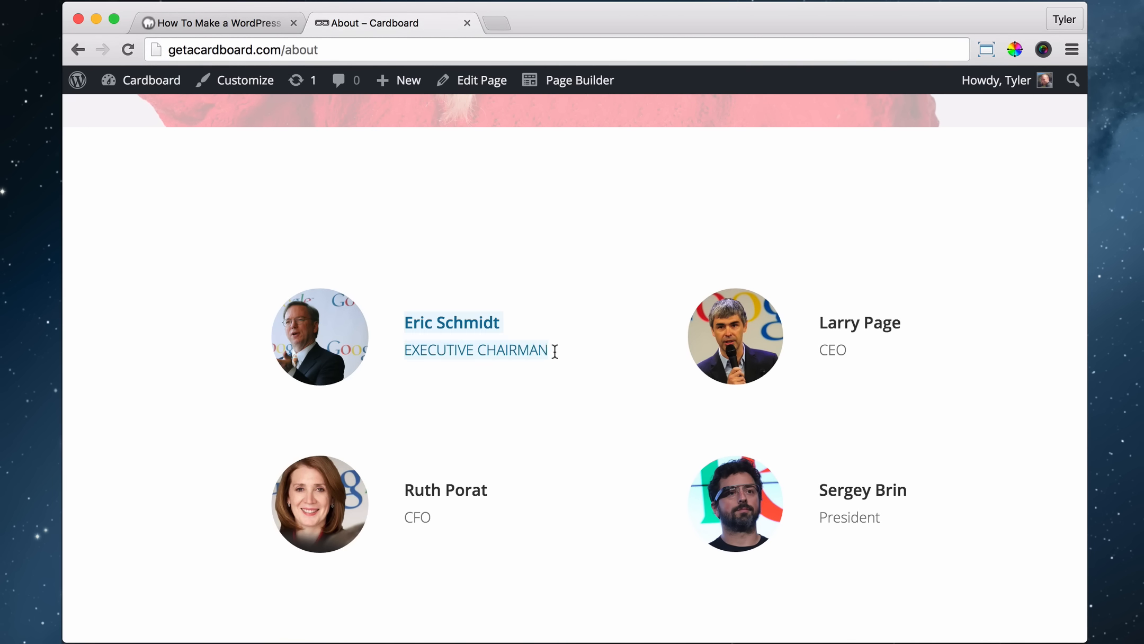
pyautogui.rightClick(463, 319)
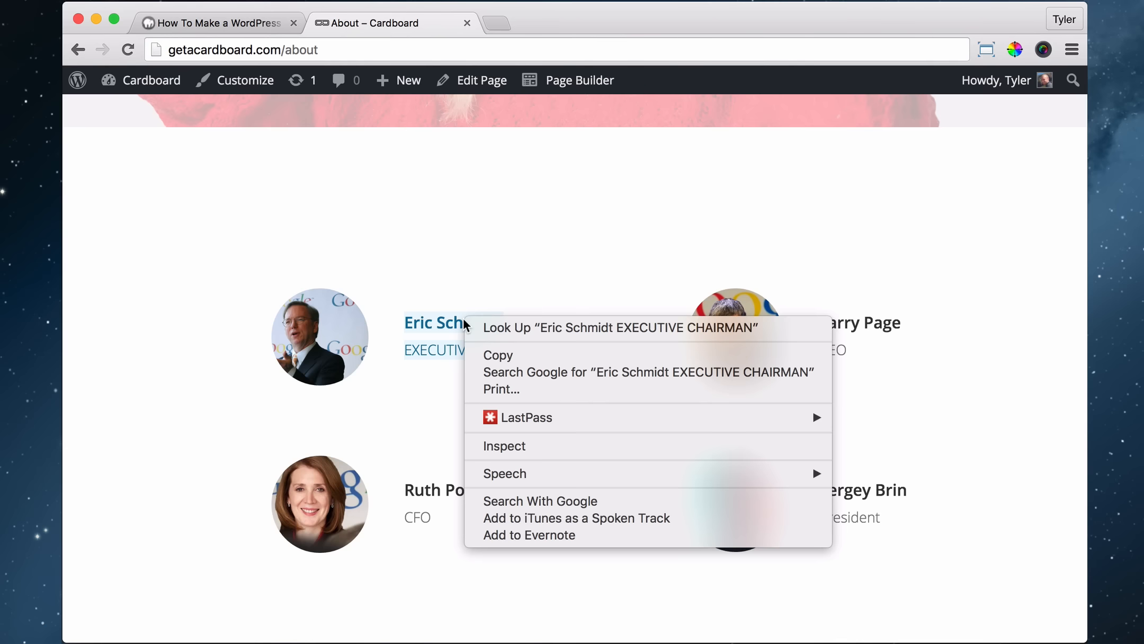
pyautogui.click(516, 356)
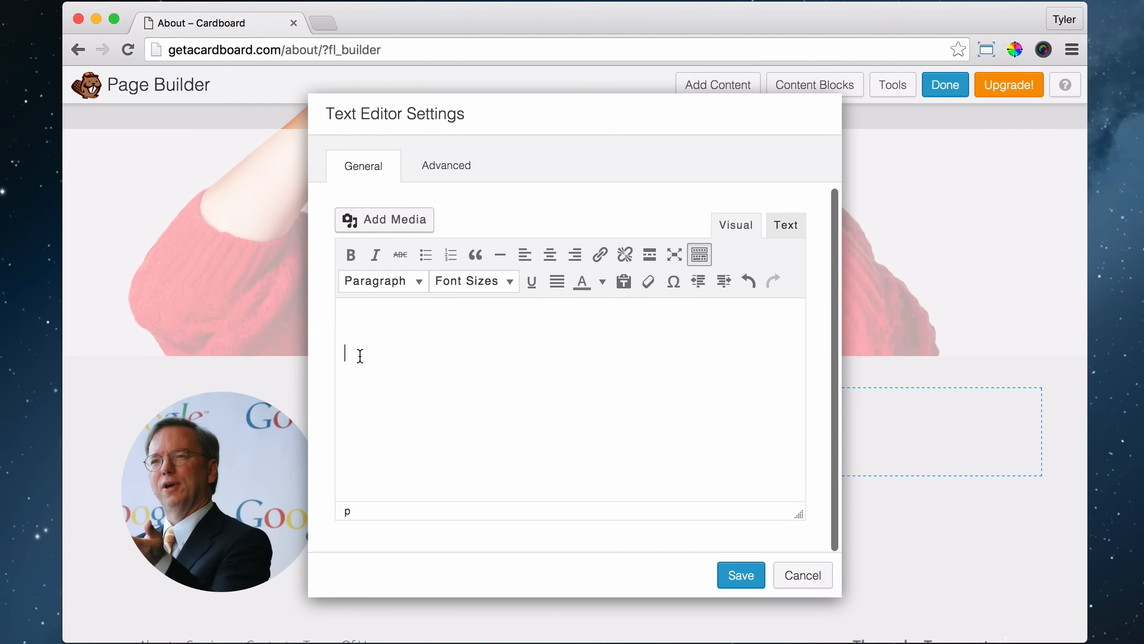
pyautogui.click(623, 281)
pyautogui.click(782, 412)
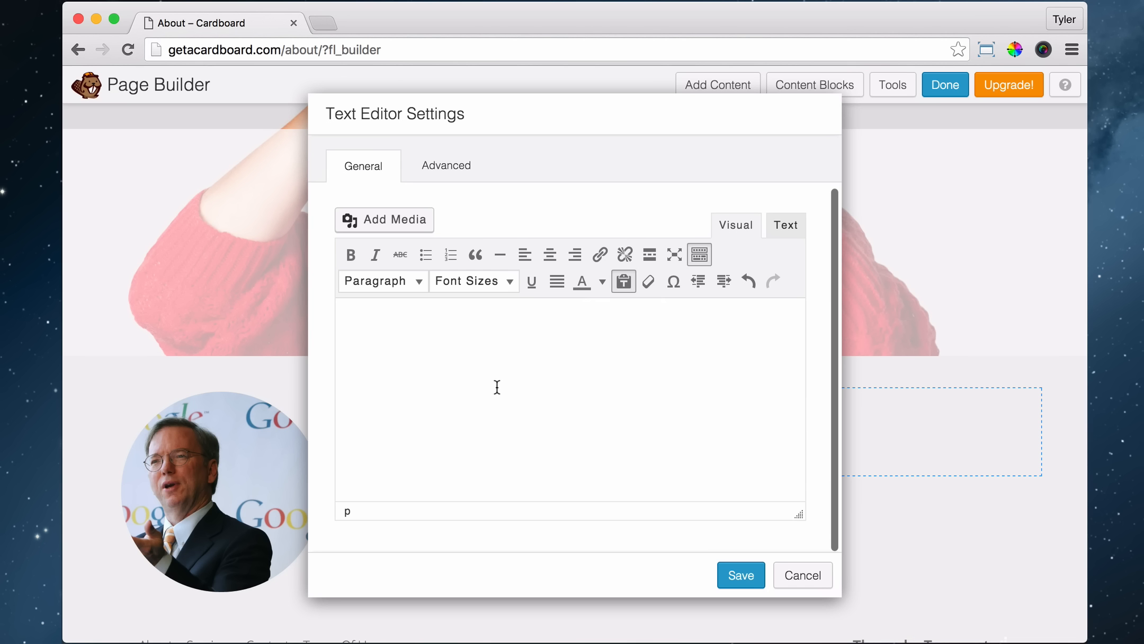
pyautogui.press('super+v')
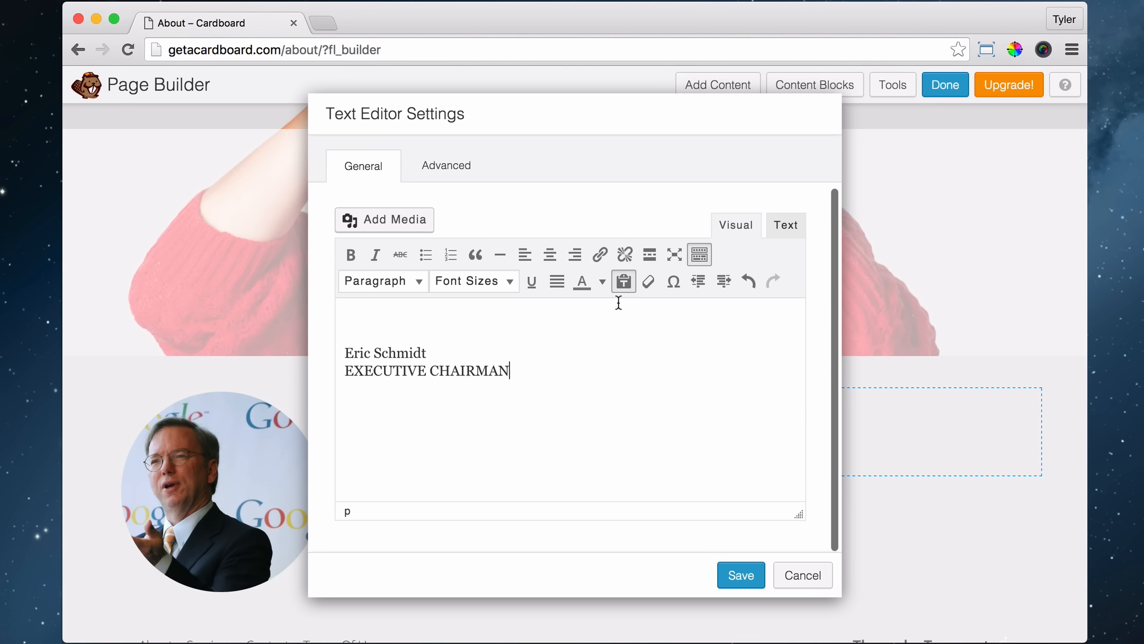
# Try to format only the Eric Schmidt line as Heading 3.
pyautogui.tripleClick(400, 354)
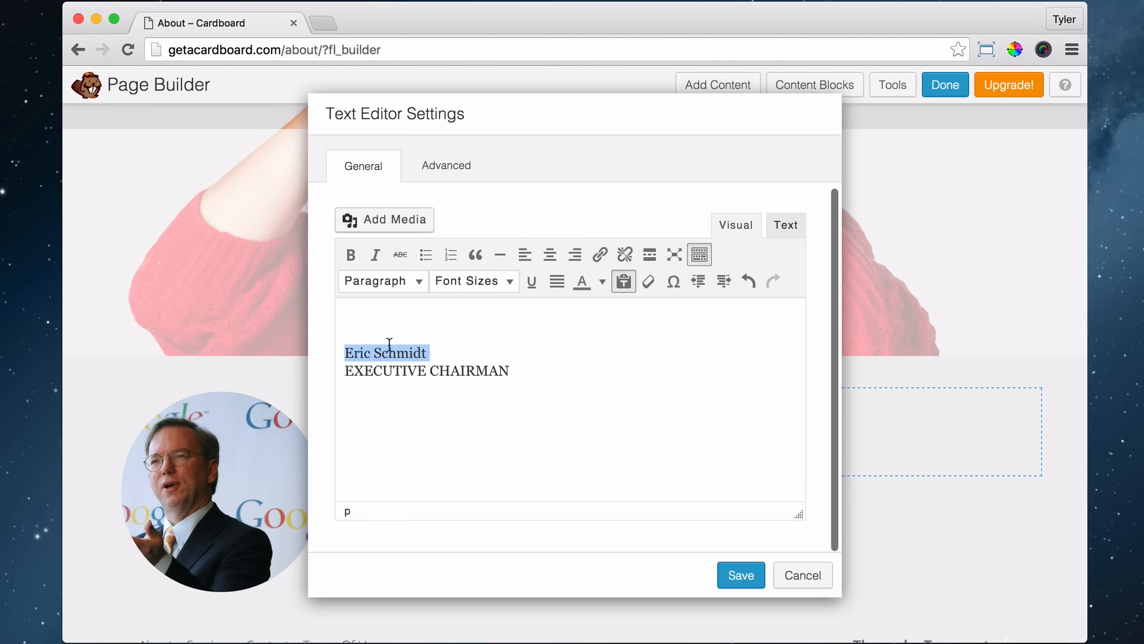
pyautogui.click(418, 280)
pyautogui.click(416, 416)
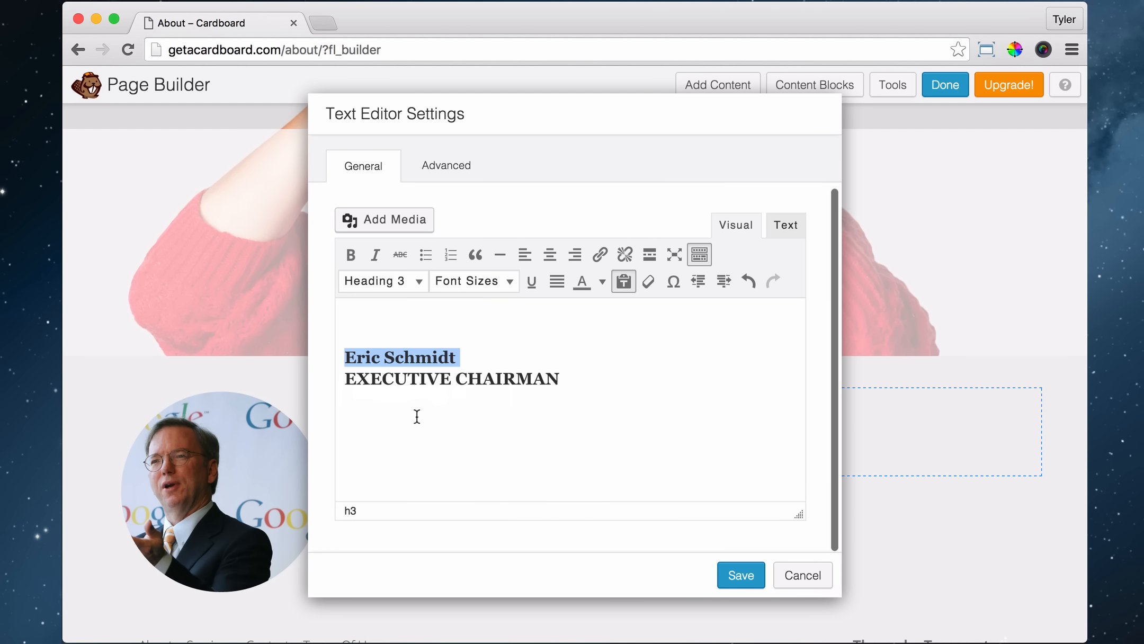
pyautogui.press('super+z')
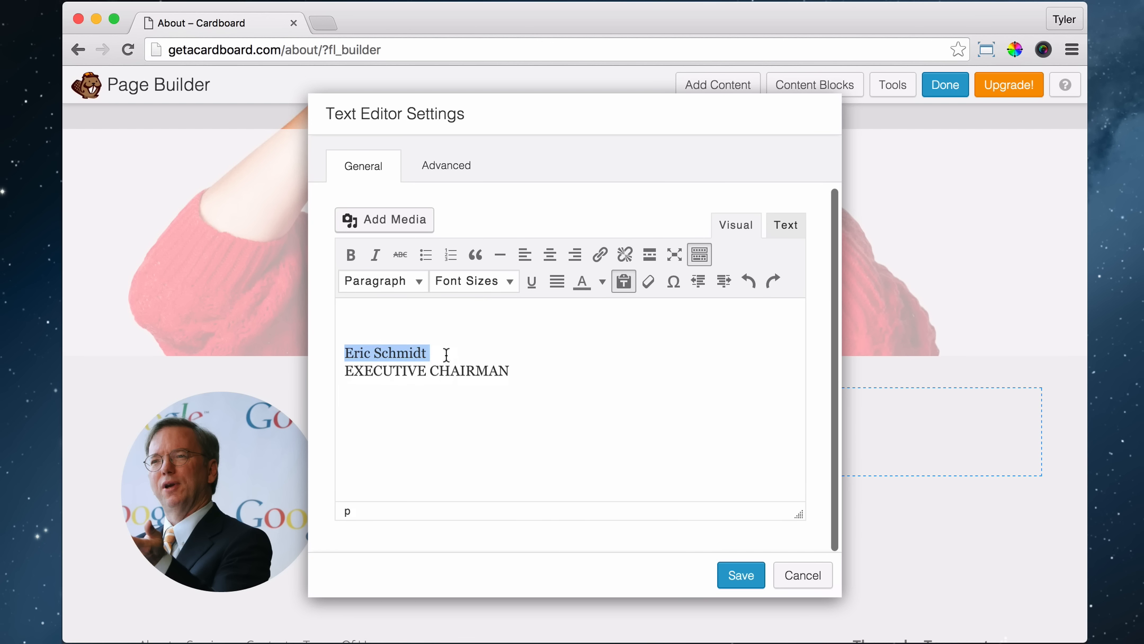
# Insert a line break between Eric Schmidt and EXECUTIVE CHAIRMAN and apply Heading 3 to the name.
pyautogui.click(443, 352)
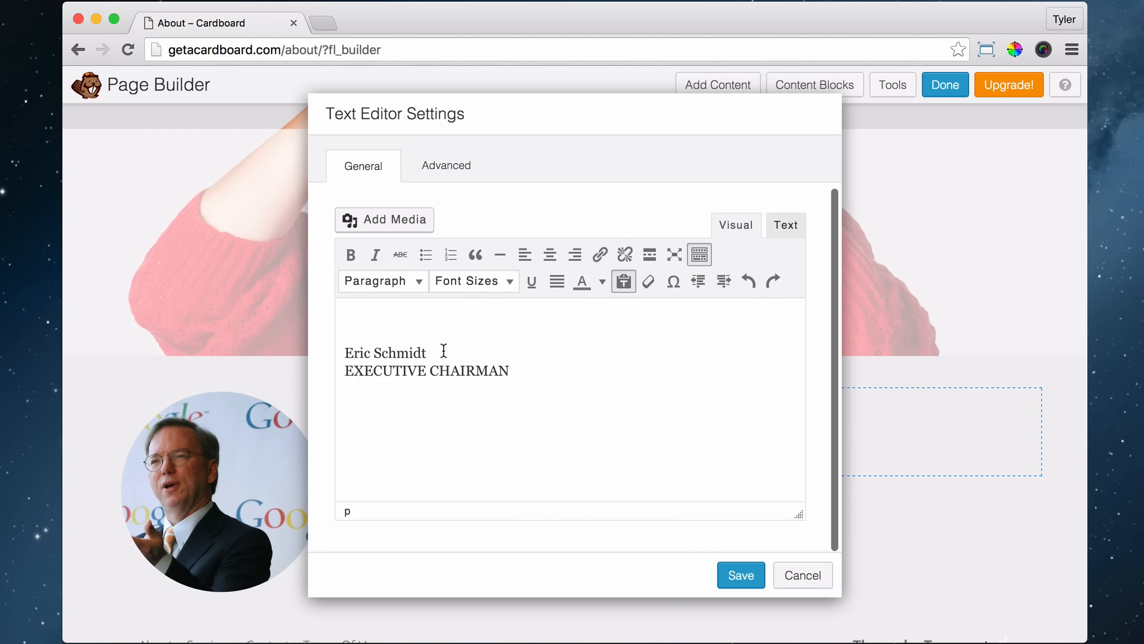
pyautogui.press('Return')
pyautogui.tripleClick(413, 350)
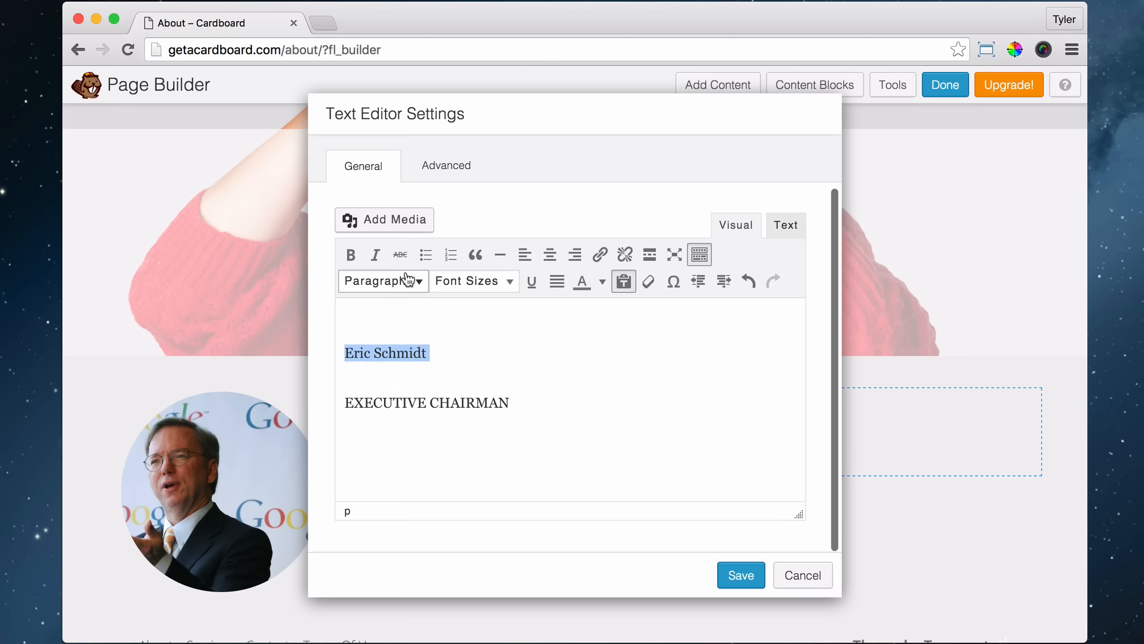
pyautogui.click(418, 281)
pyautogui.click(412, 424)
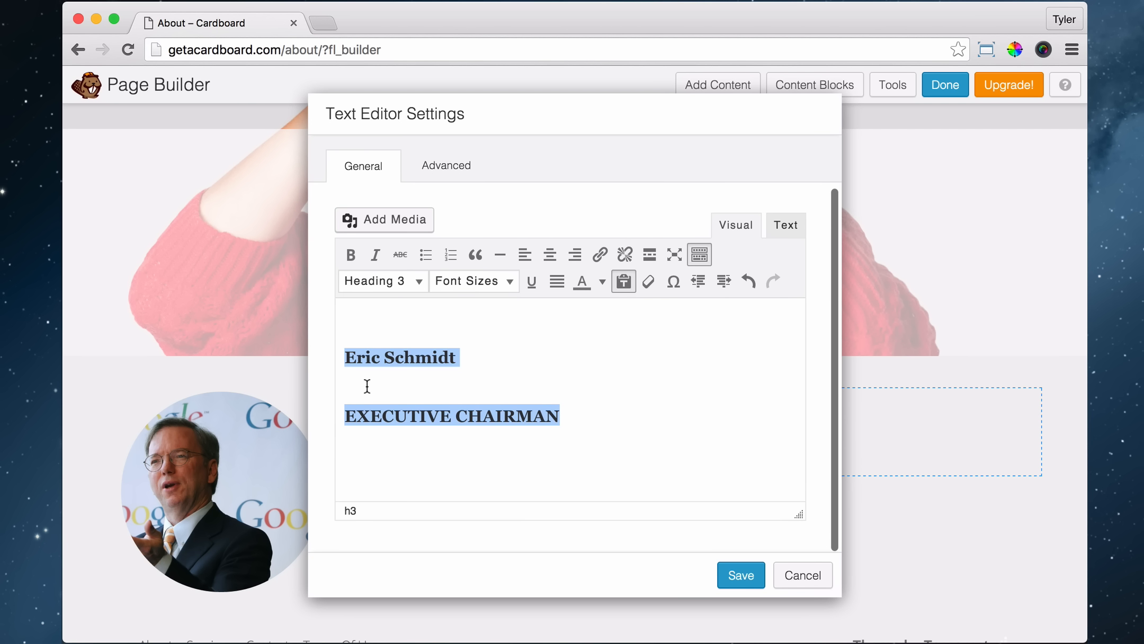
pyautogui.hotkey('ctrl', 'z')
pyautogui.tripleClick(420, 356)
pyautogui.click(418, 281)
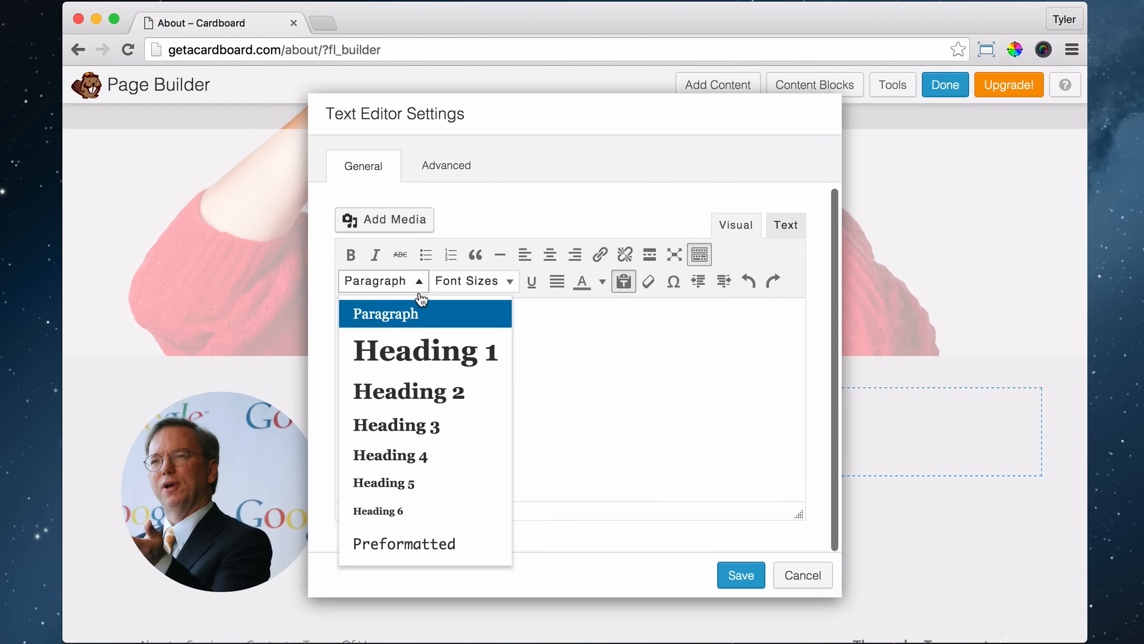
pyautogui.click(412, 424)
# Close the gap between the Eric Schmidt and EXECUTIVE CHAIRMAN lines, splitting them into separate paragraphs.
pyautogui.click(440, 373)
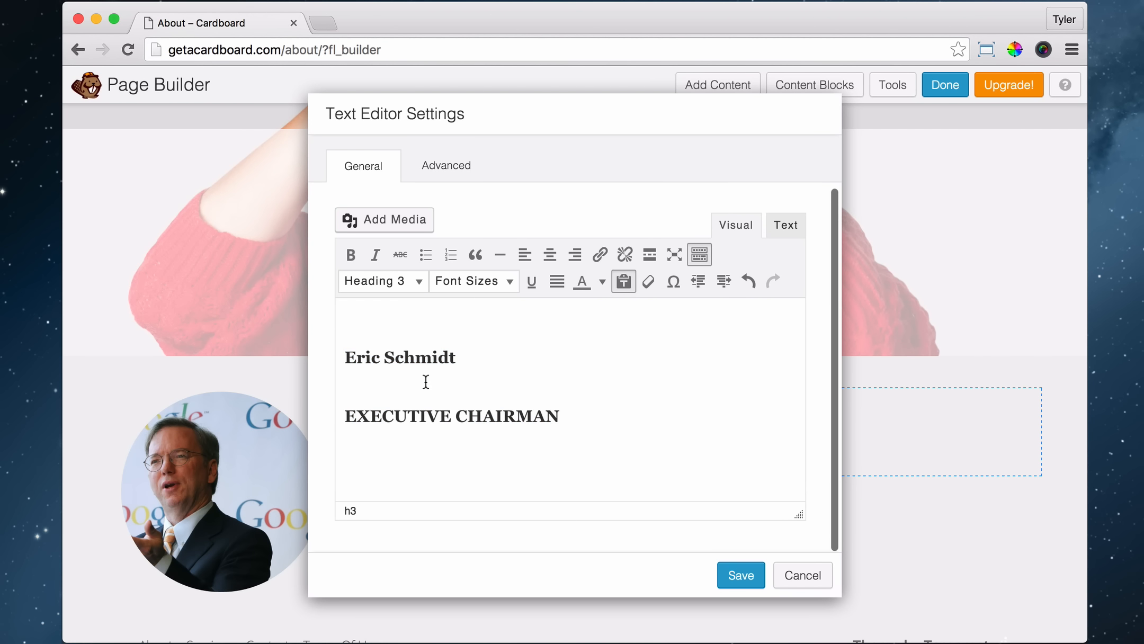
pyautogui.press('BackSpace')
pyautogui.press('Return')
pyautogui.press('Return')
pyautogui.press('BackSpace')
pyautogui.press('BackSpace')
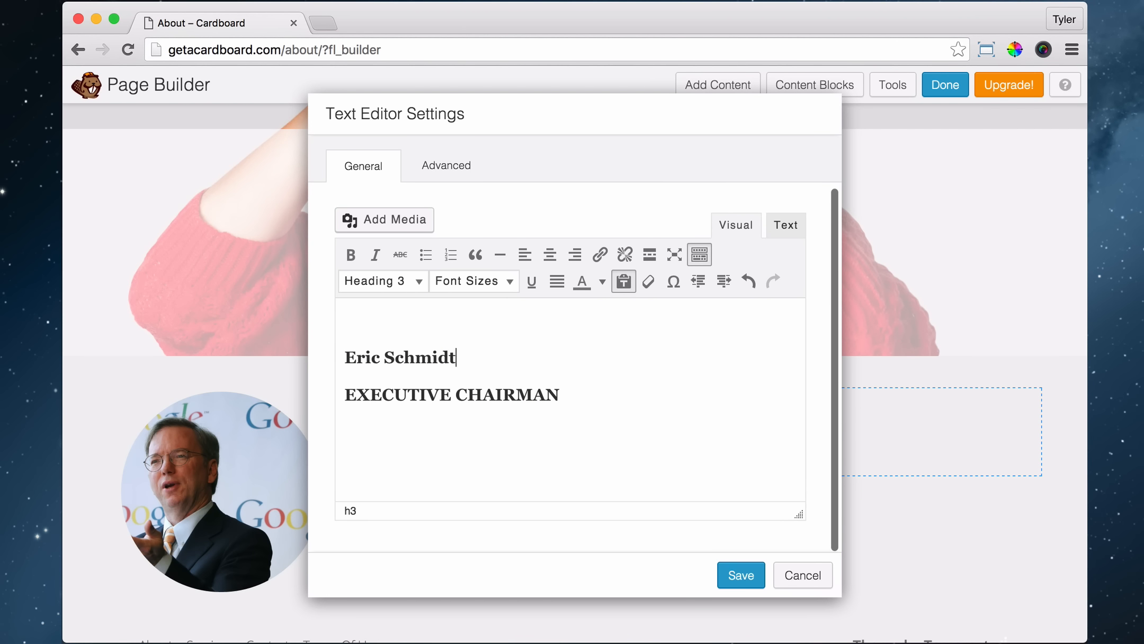
pyautogui.press('BackSpace')
# Replace the module's text with Eric Schmidt and EXECUTIVE CHAIRMAN, copied separately from the finished About page into two paragraphs.
pyautogui.moveTo(603, 393); pyautogui.dragTo(260, 358)
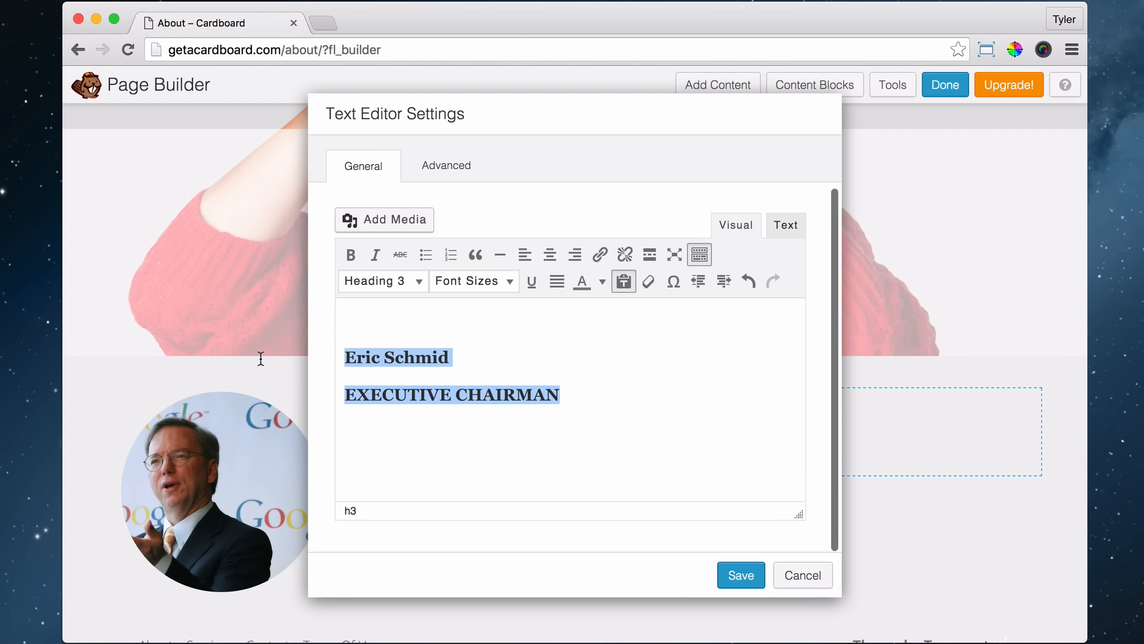
pyautogui.press('BackSpace')
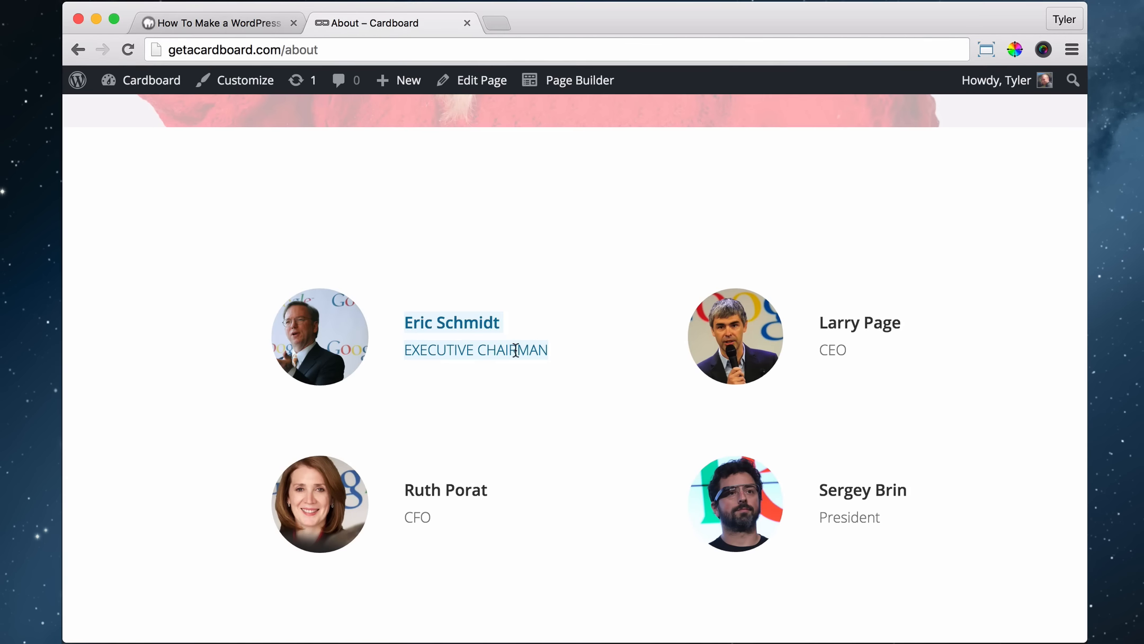
pyautogui.click(425, 323)
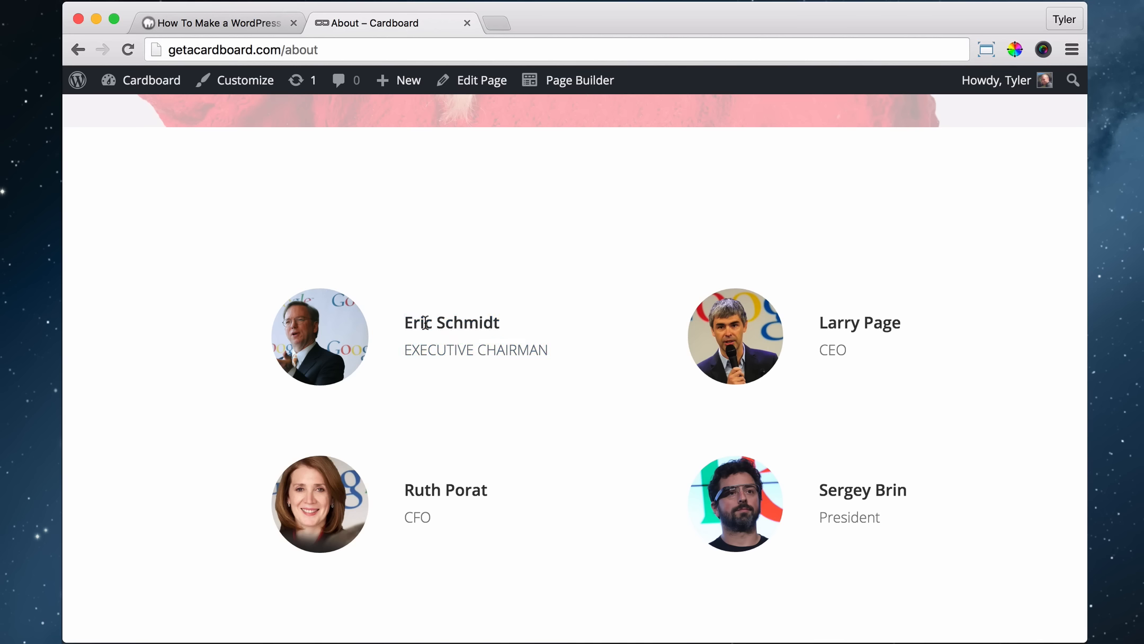
pyautogui.moveTo(407, 324); pyautogui.dragTo(505, 318)
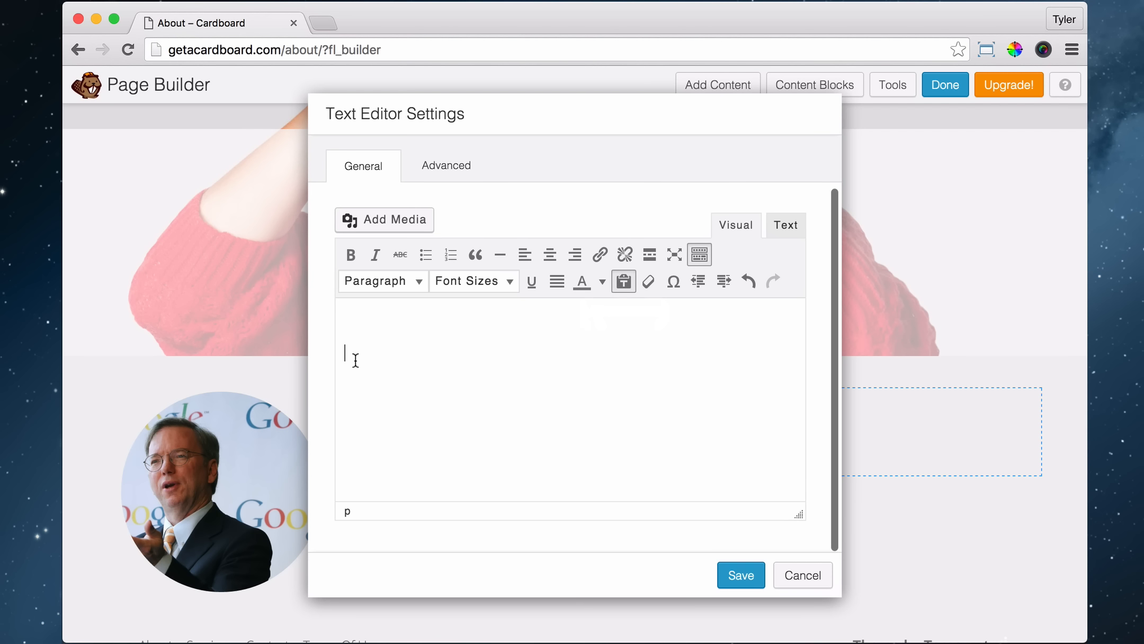
pyautogui.press('super+v')
pyautogui.press('Return')
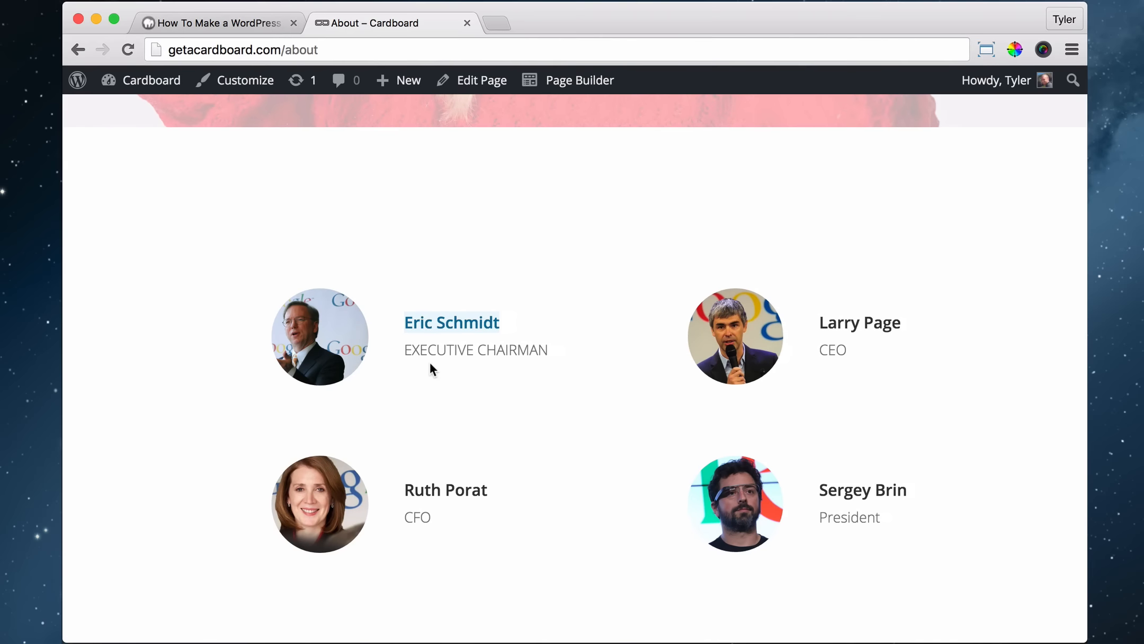
pyautogui.moveTo(405, 350); pyautogui.dragTo(578, 348)
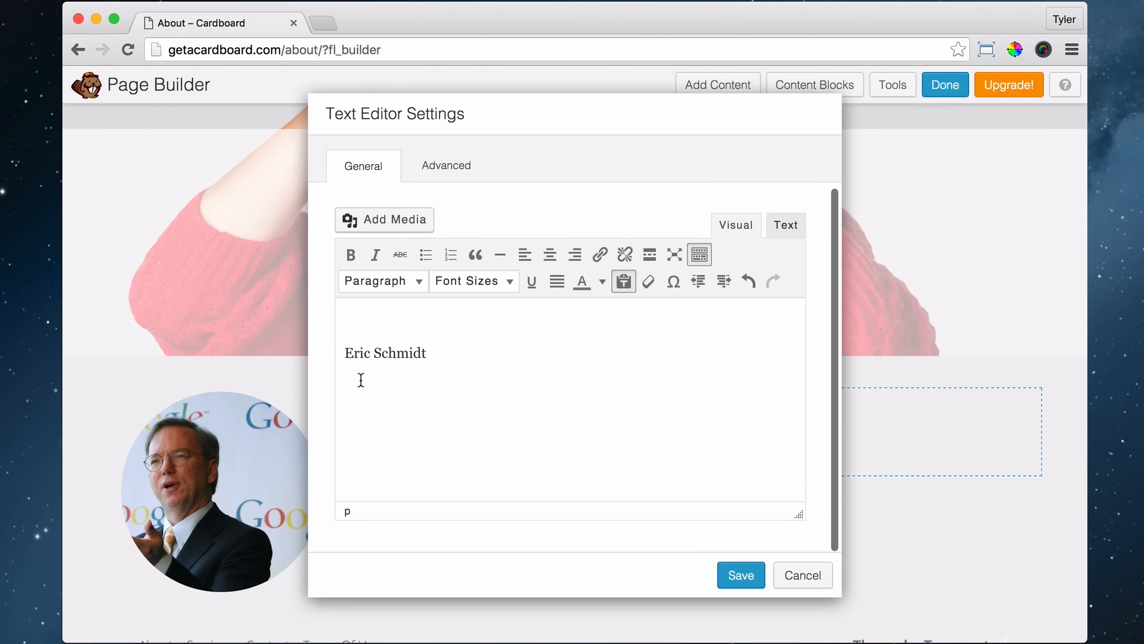
pyautogui.press('super+v')
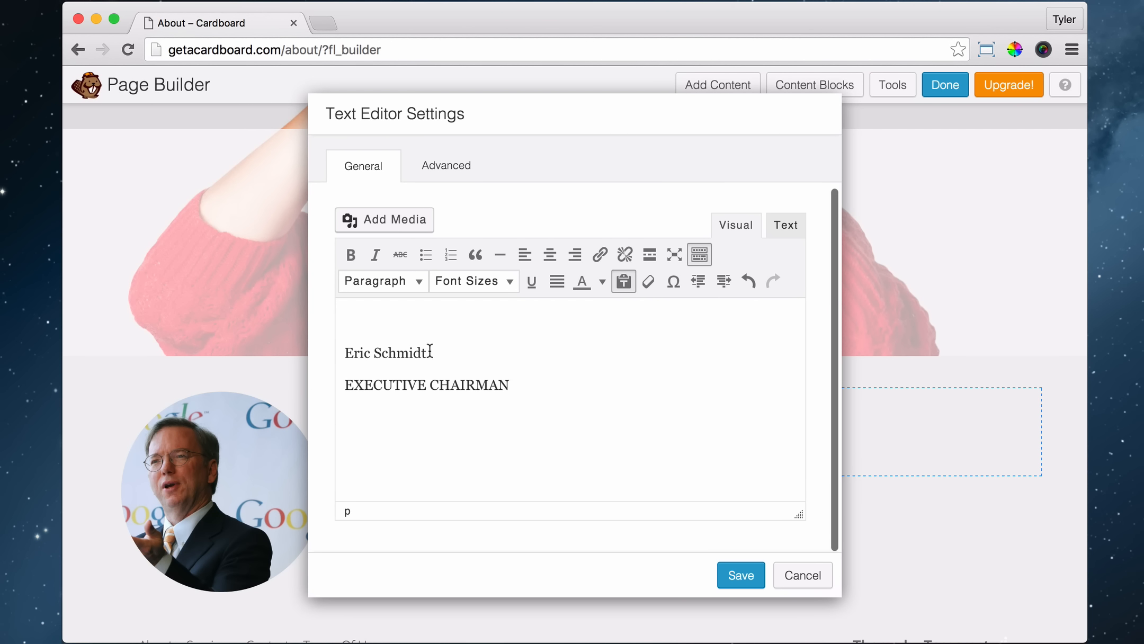
# Format only the Eric Schmidt line as Heading 3, check the result on the page and save the text module.
pyautogui.tripleClick(406, 353)
pyautogui.click(418, 281)
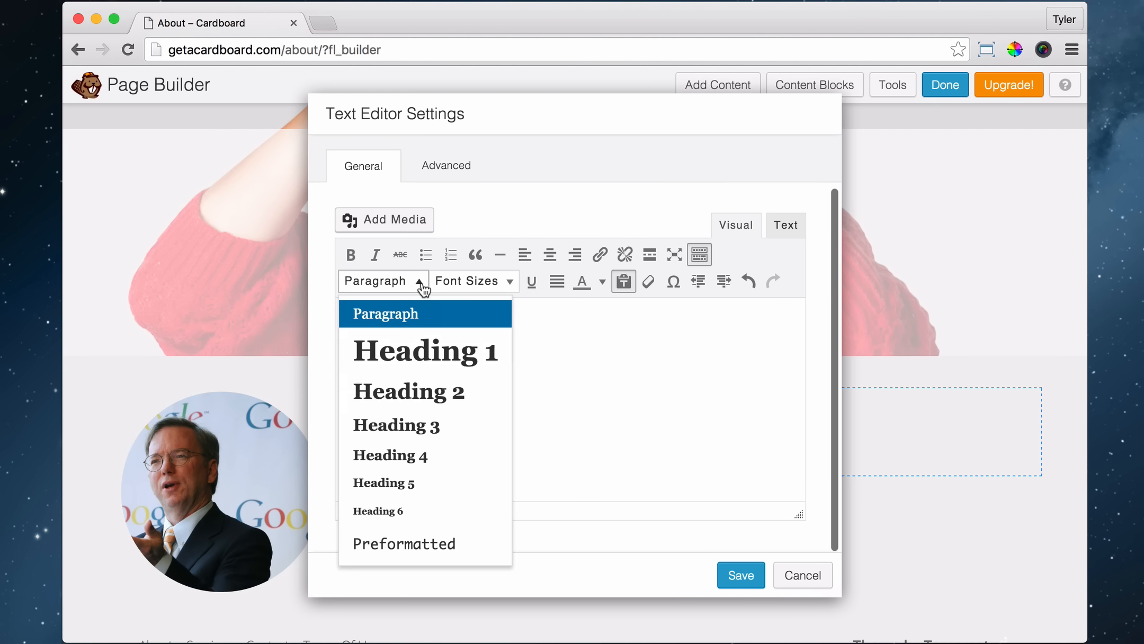
pyautogui.click(429, 427)
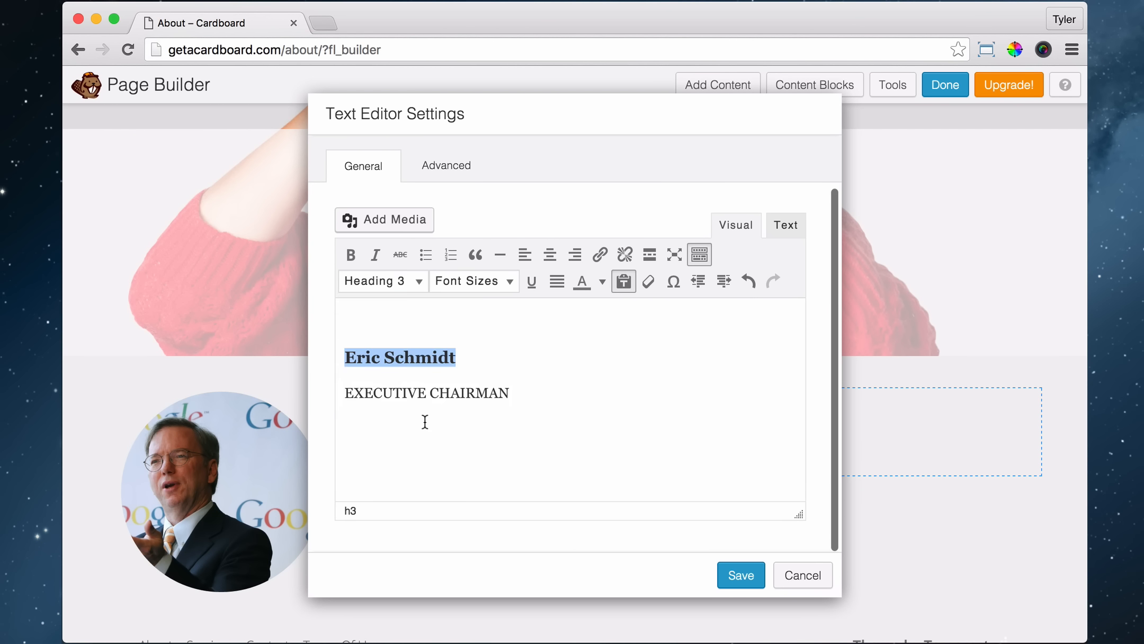
pyautogui.click(458, 358)
pyautogui.moveTo(495, 126); pyautogui.dragTo(636, 100)
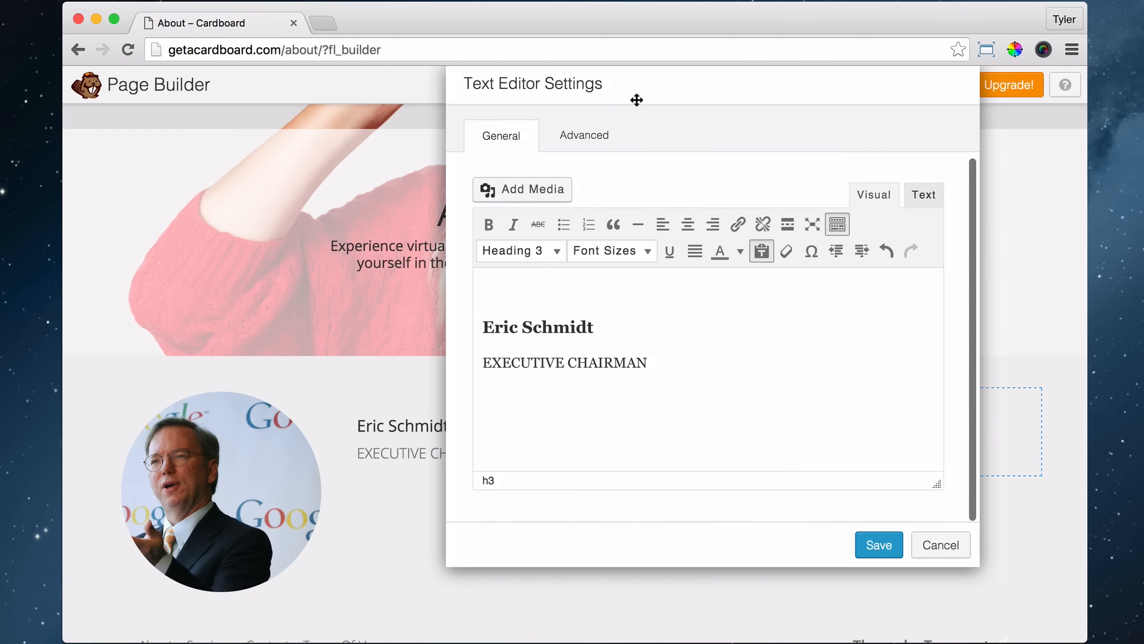
pyautogui.click(874, 546)
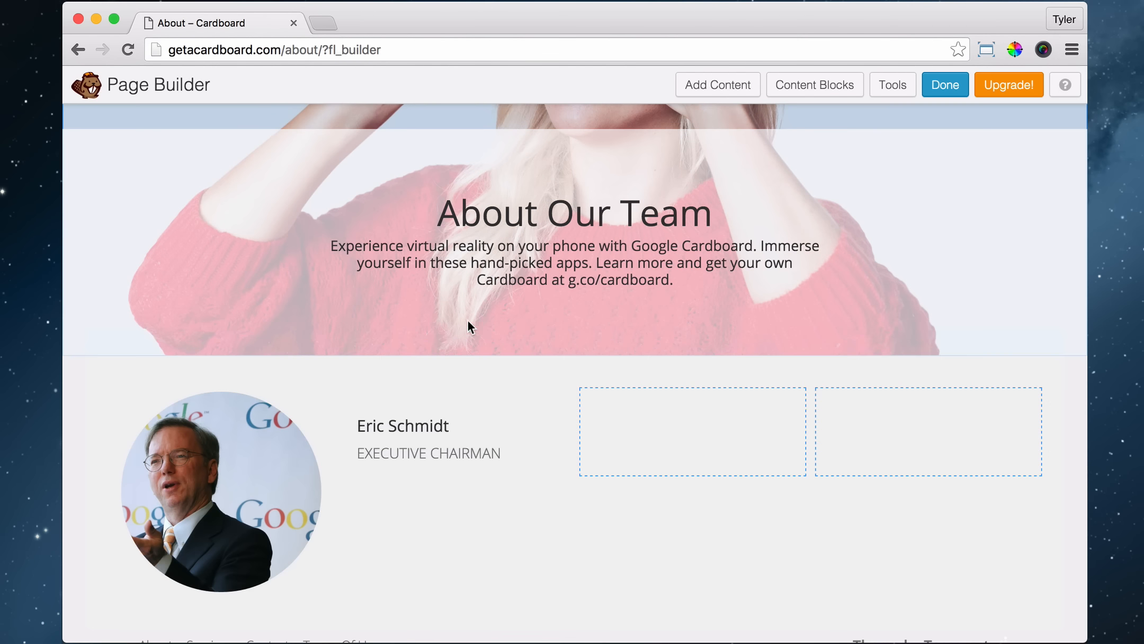
# Compare with the finished page, set the team row's margins to 100 px top and 150 px left and right, and save.
pyautogui.moveTo(192, 455)
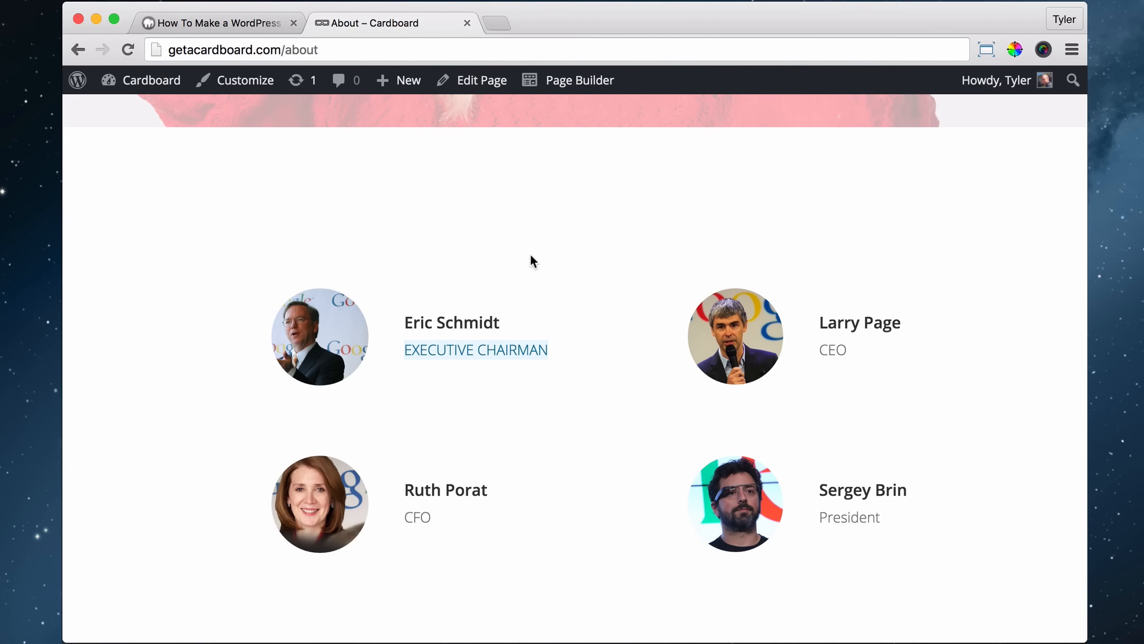
pyautogui.click(508, 236)
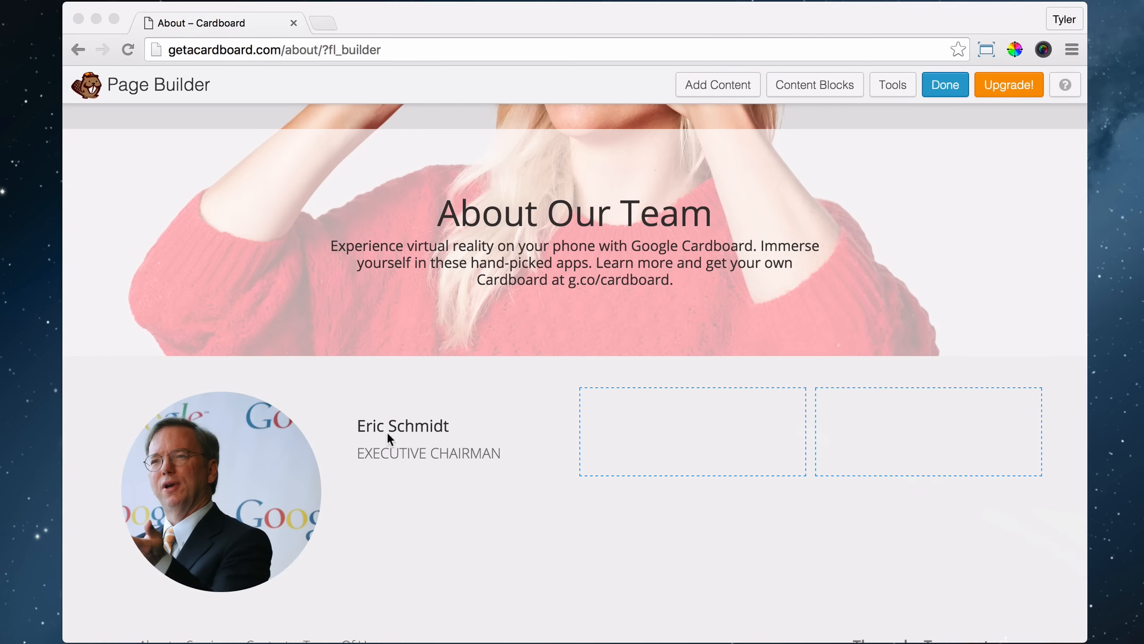
pyautogui.click(388, 435)
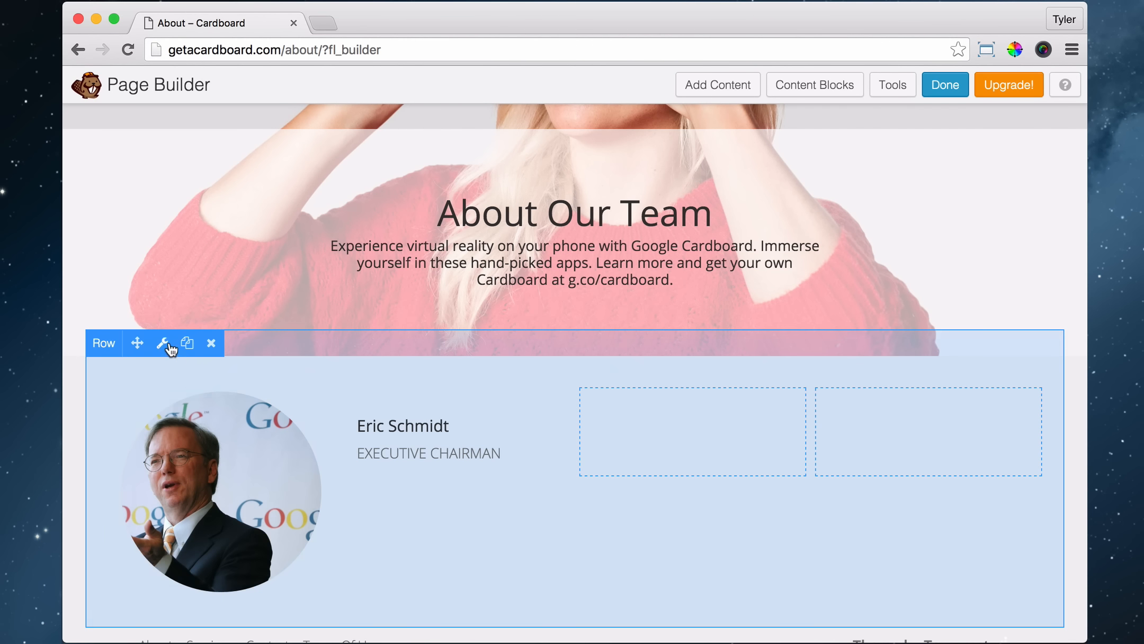
pyautogui.moveTo(263, 455)
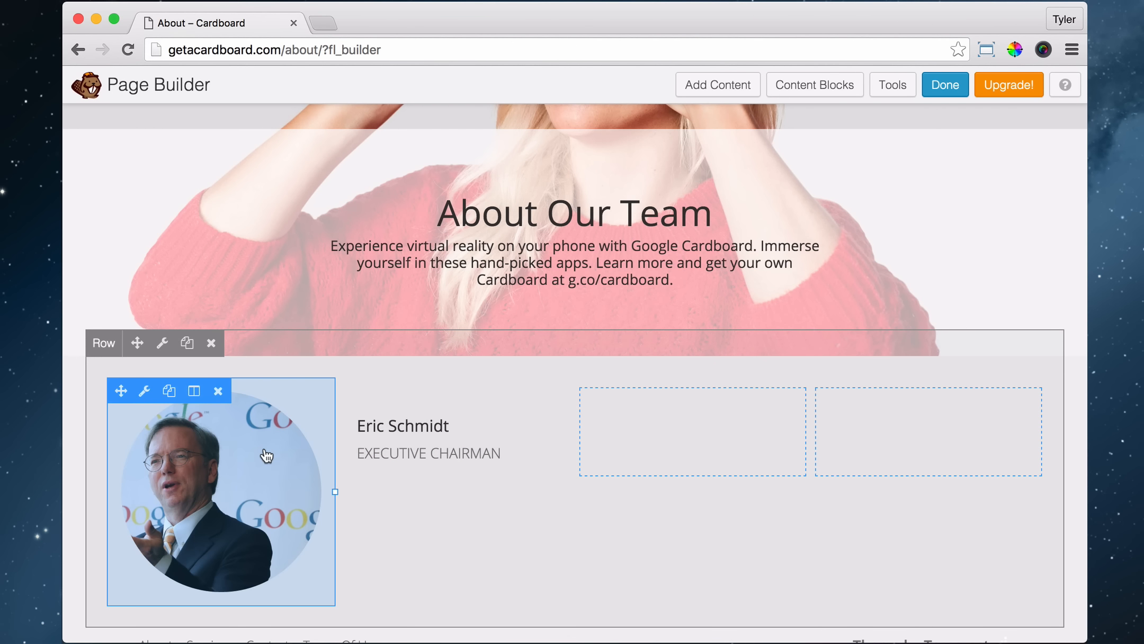
pyautogui.click(164, 344)
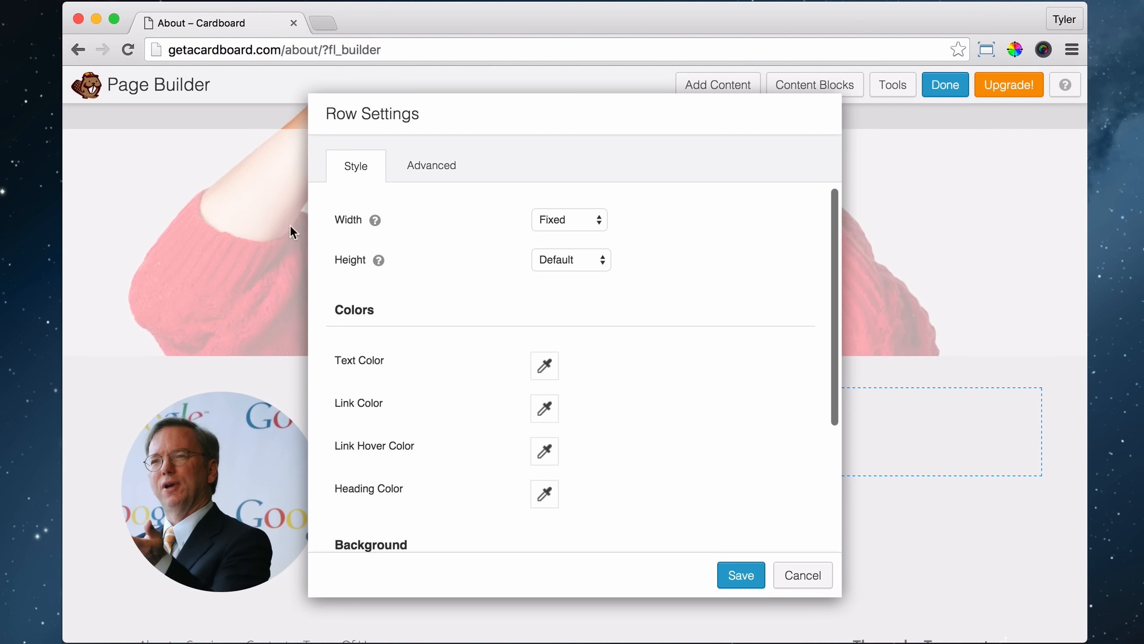
pyautogui.click(419, 175)
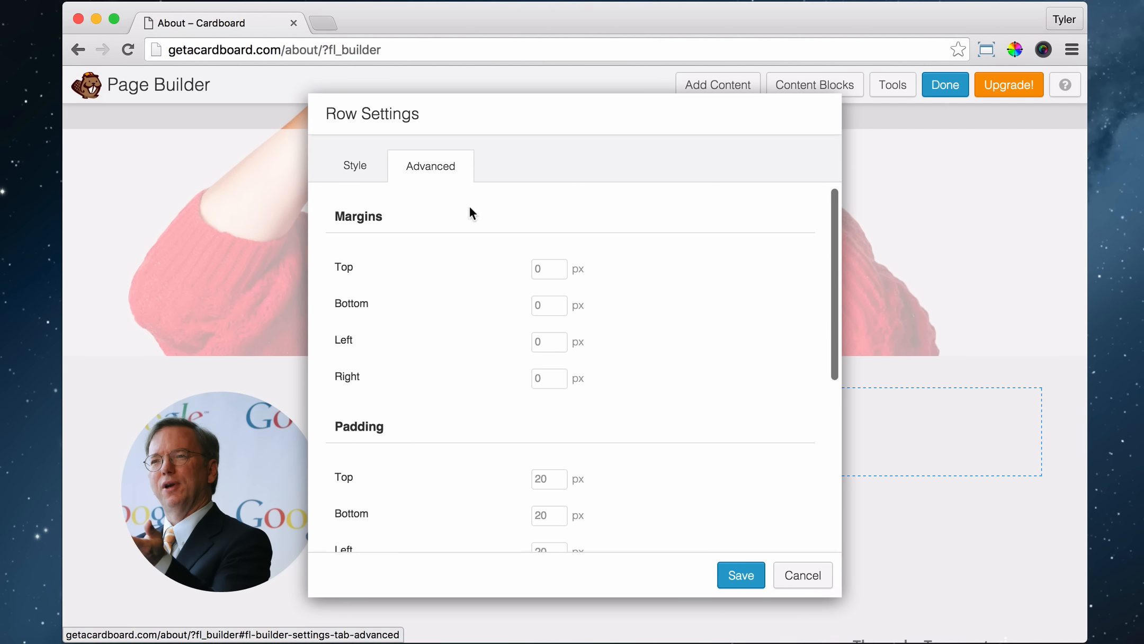
pyautogui.click(553, 269)
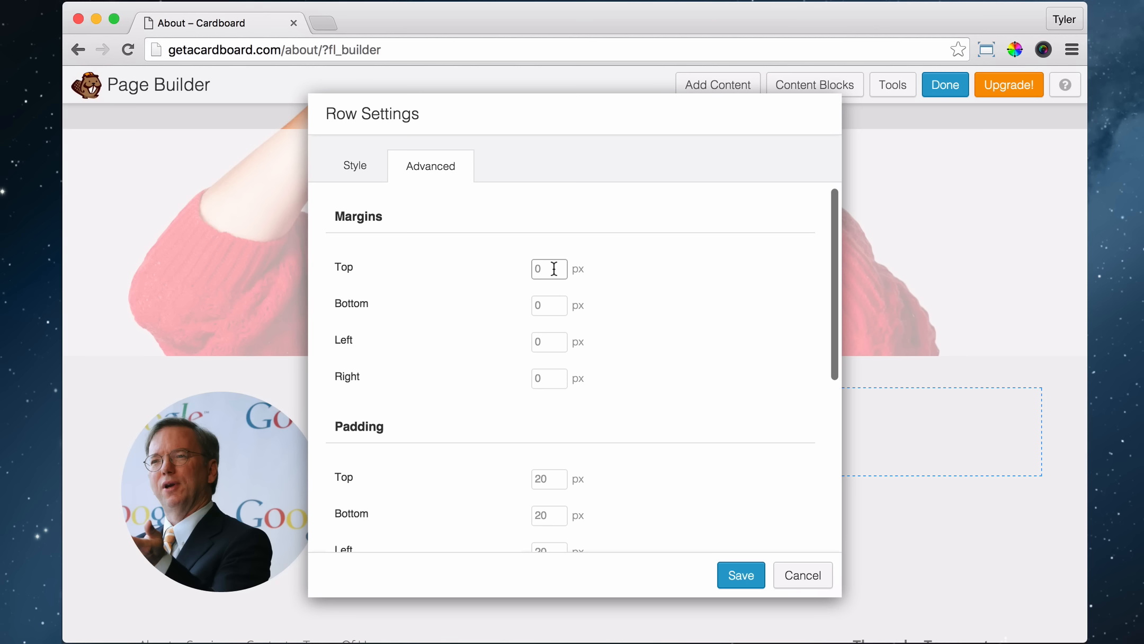
pyautogui.write('100')
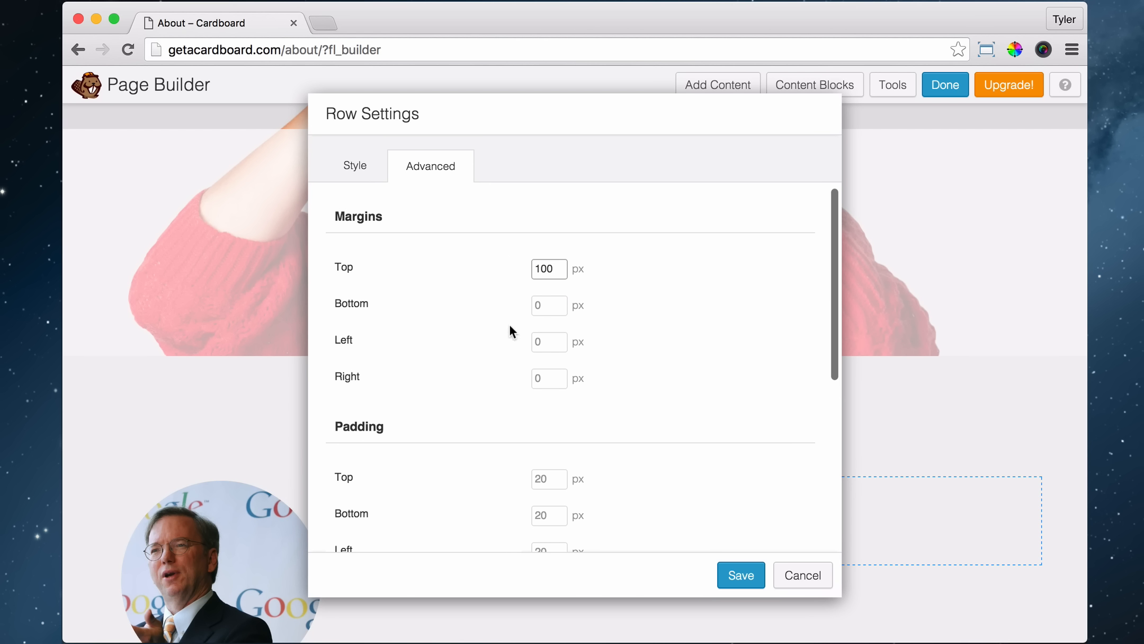
pyautogui.click(552, 340)
pyautogui.write('150')
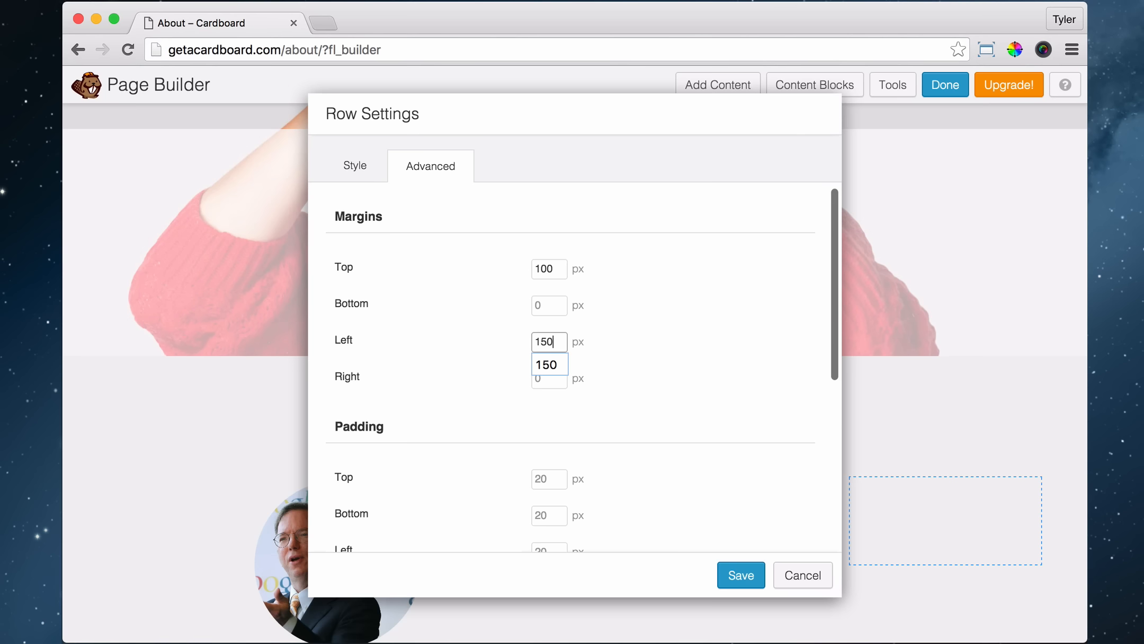
pyautogui.press('Tab')
pyautogui.write('150')
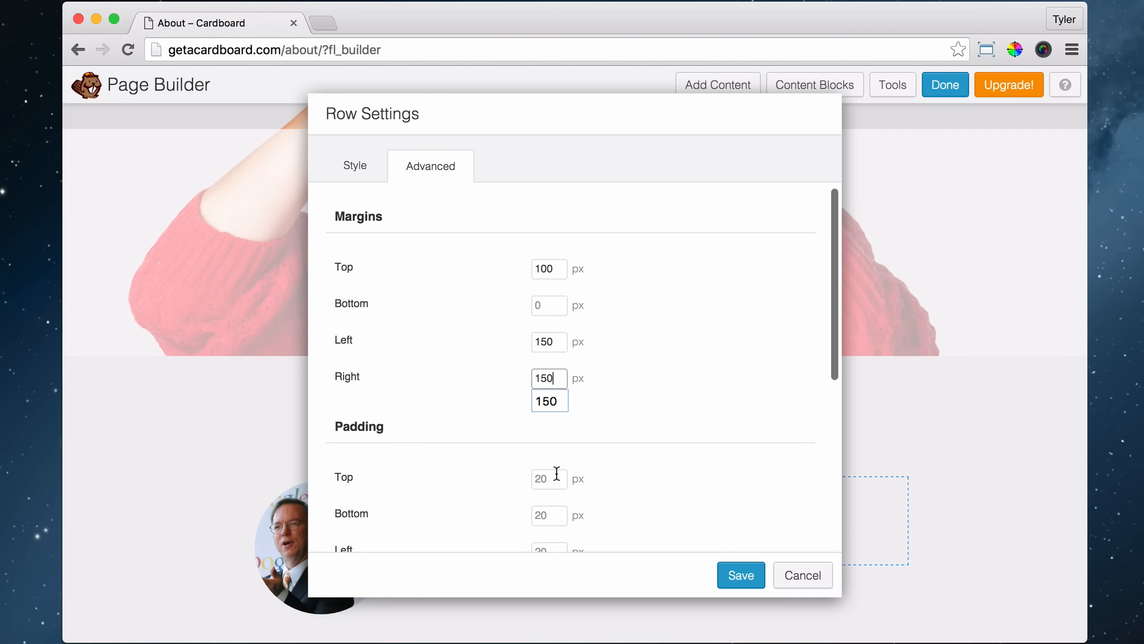
pyautogui.click(739, 577)
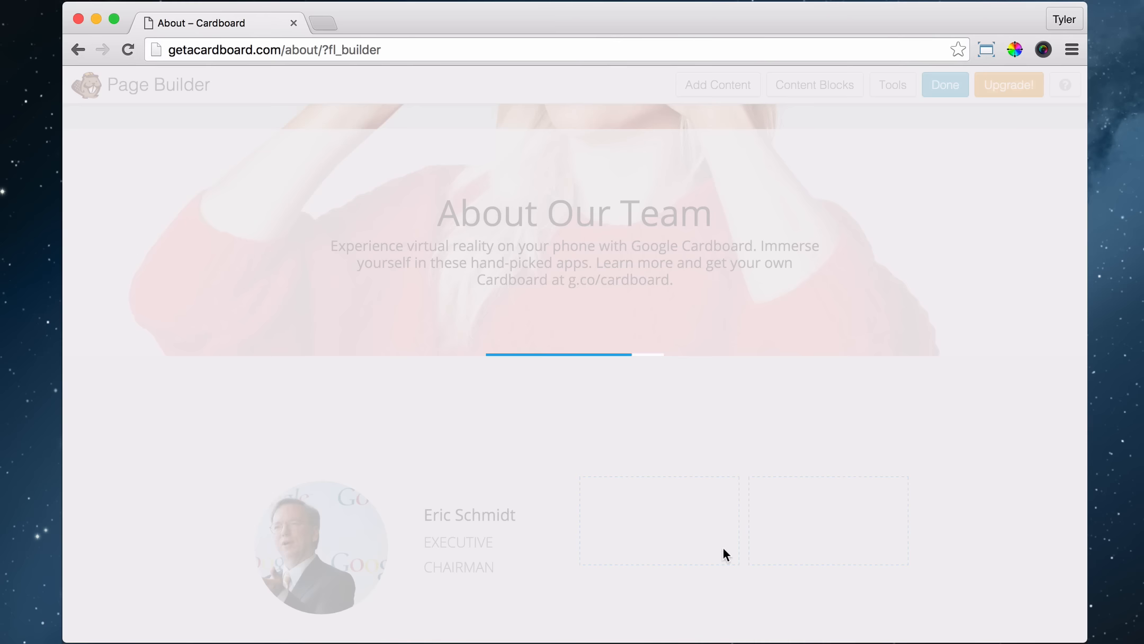
# Narrow the Eric Schmidt photo column and the empty third column, widening the name column so the title fits on one line.
pyautogui.scroll(-3, 745, 434)
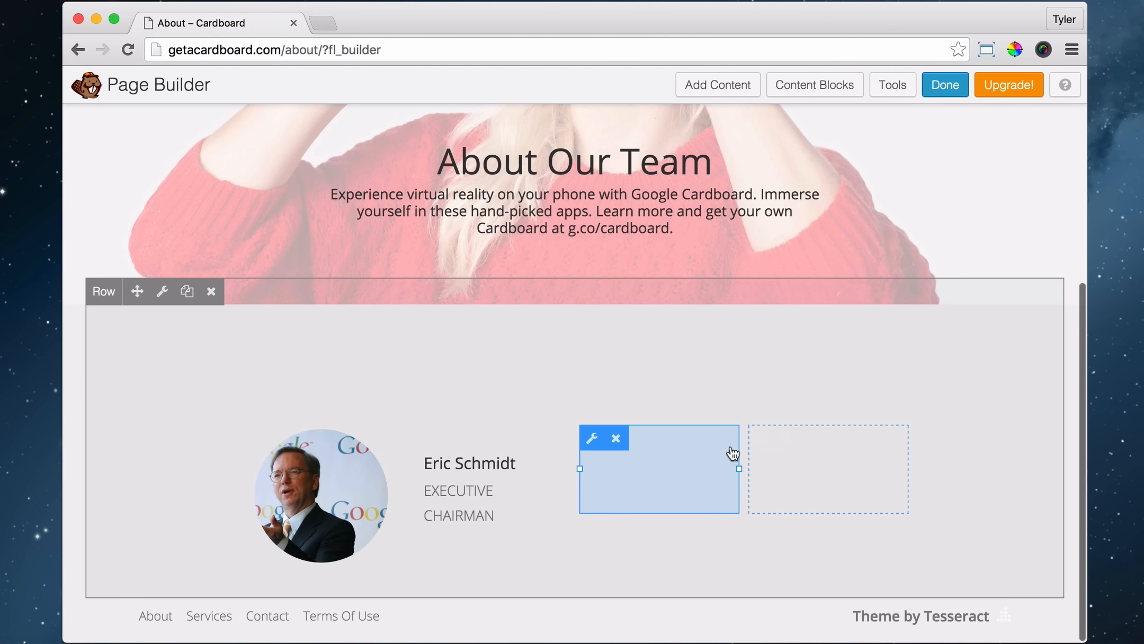
pyautogui.moveTo(579, 466); pyautogui.dragTo(600, 466)
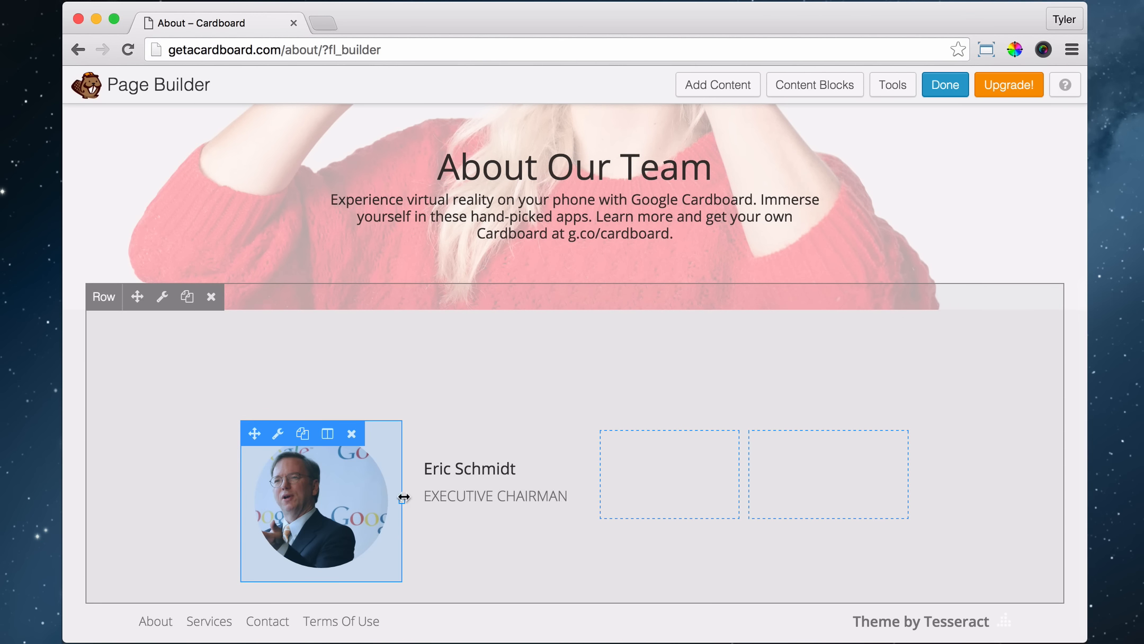
pyautogui.moveTo(402, 501); pyautogui.dragTo(357, 501)
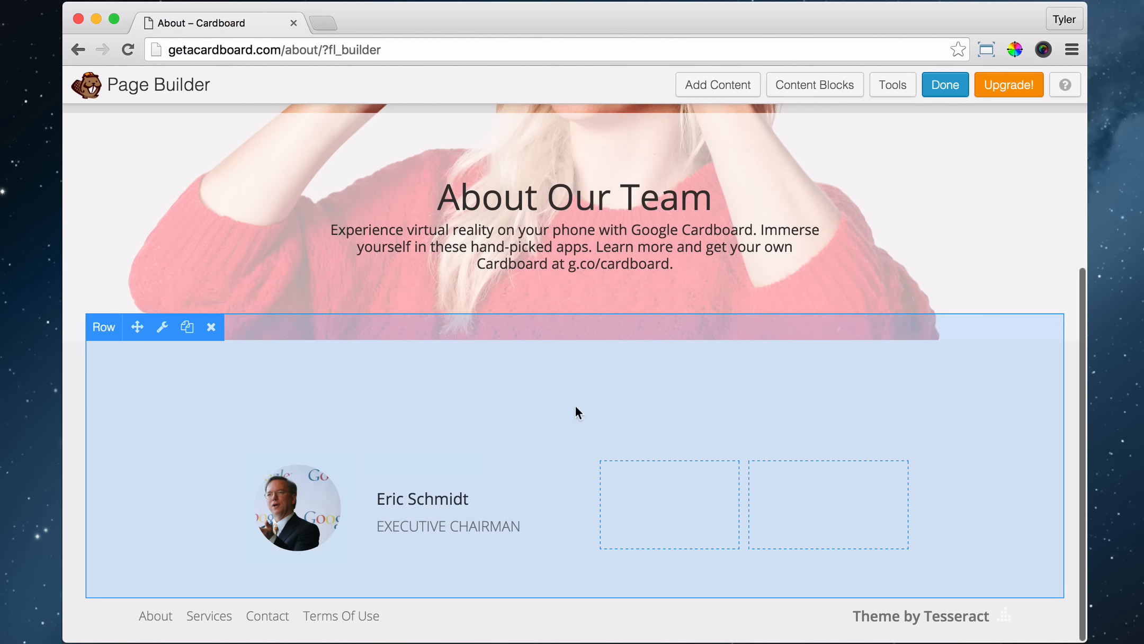
pyautogui.moveTo(616, 506)
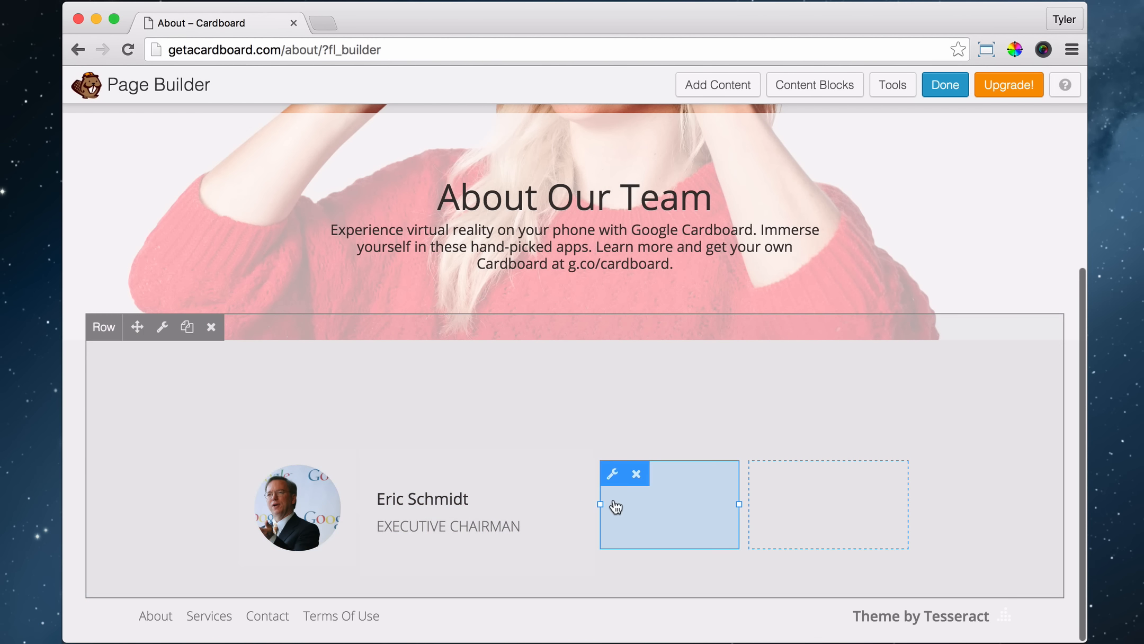
pyautogui.moveTo(599, 504); pyautogui.dragTo(623, 503)
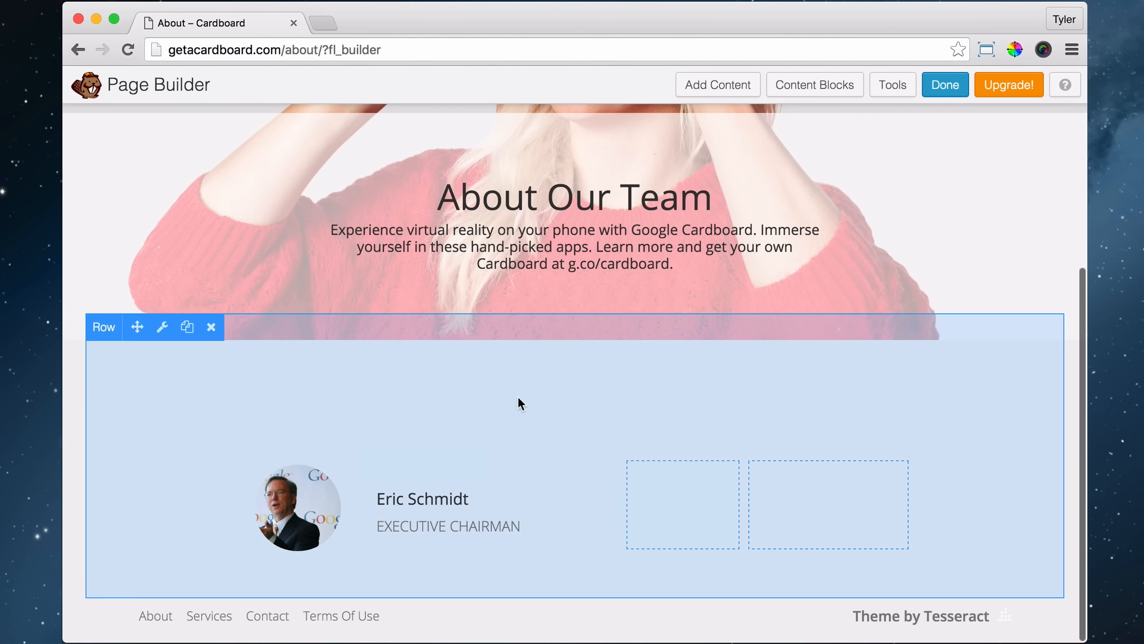
# Duplicate the Eric Schmidt photo module and move the copy into the empty third column.
pyautogui.moveTo(255, 517)
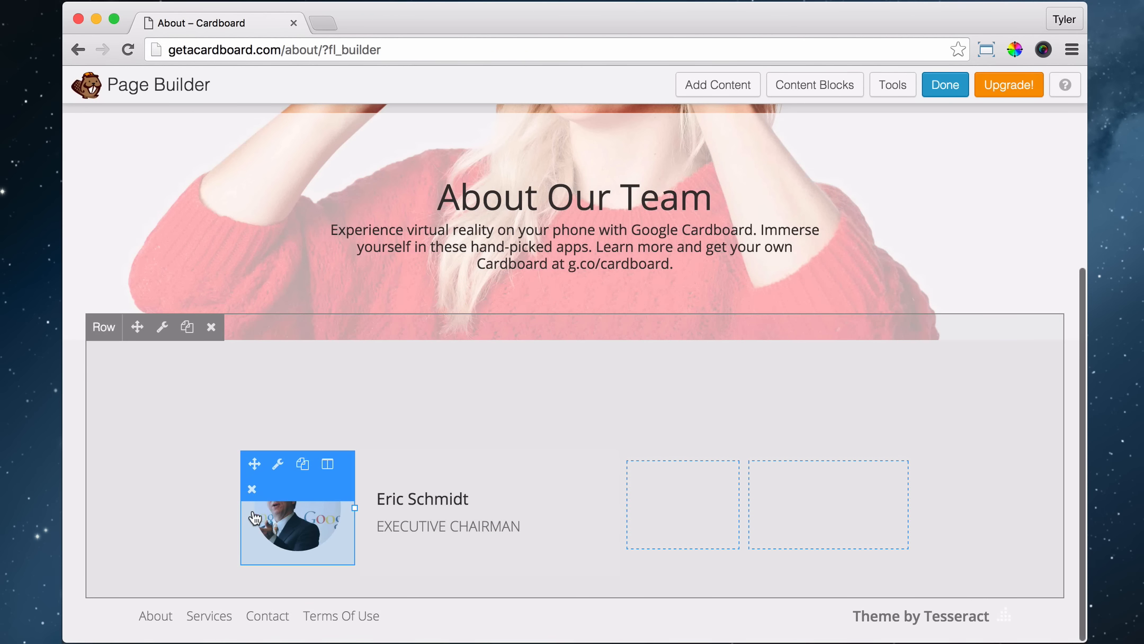
pyautogui.click(304, 464)
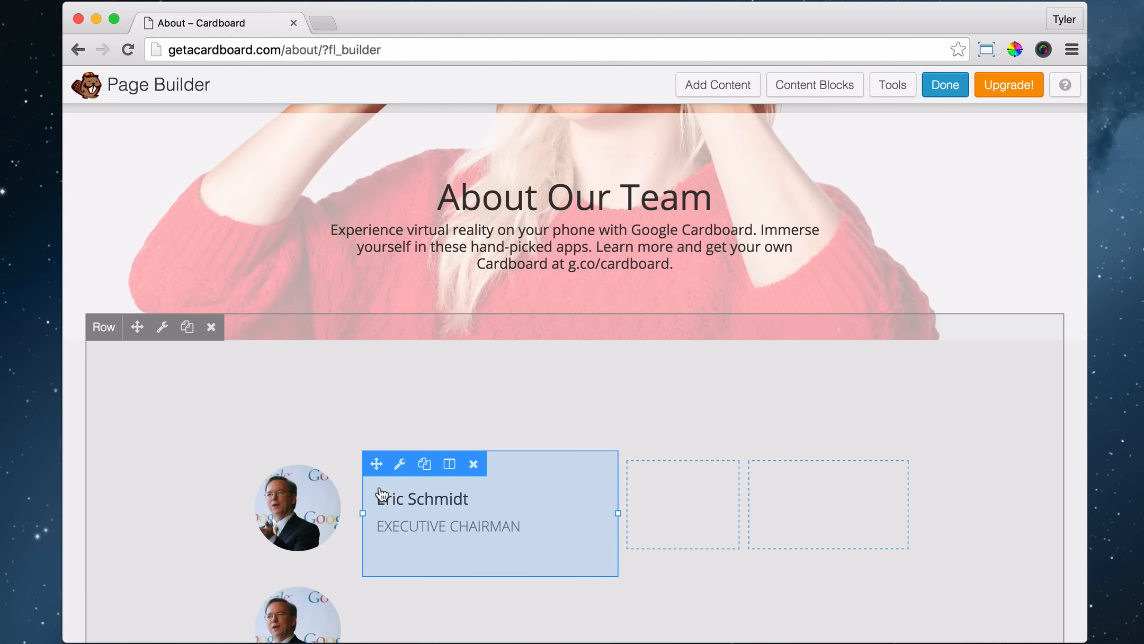
pyautogui.moveTo(281, 601)
pyautogui.moveTo(246, 584); pyautogui.dragTo(670, 495)
# Duplicate the Eric Schmidt text module and move the copy into the empty fourth column.
pyautogui.moveTo(413, 509)
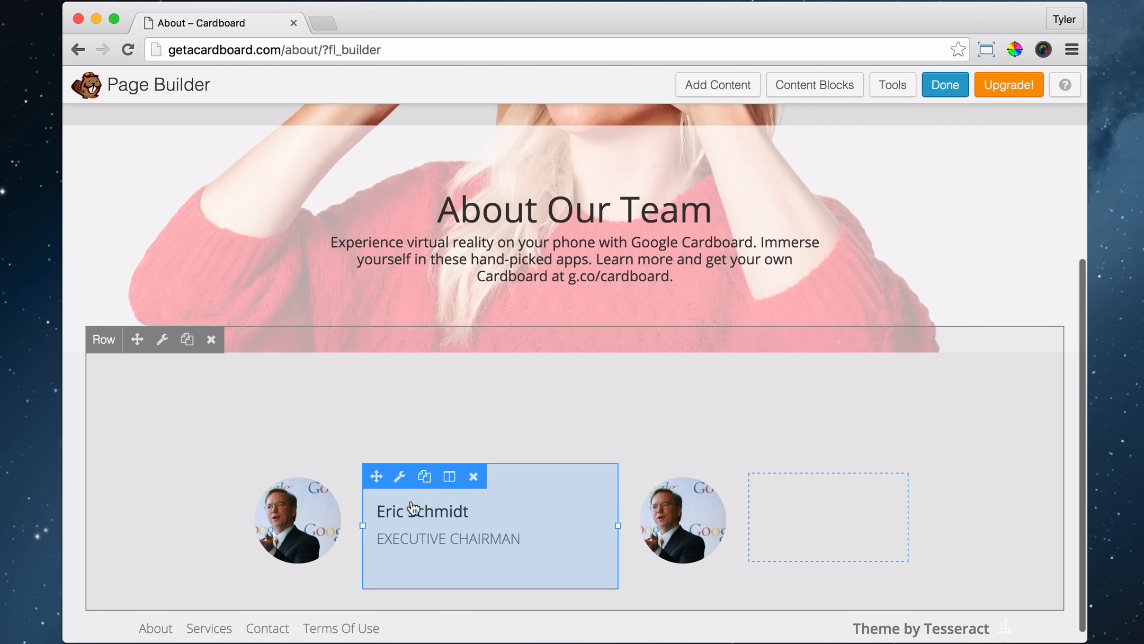
pyautogui.click(424, 476)
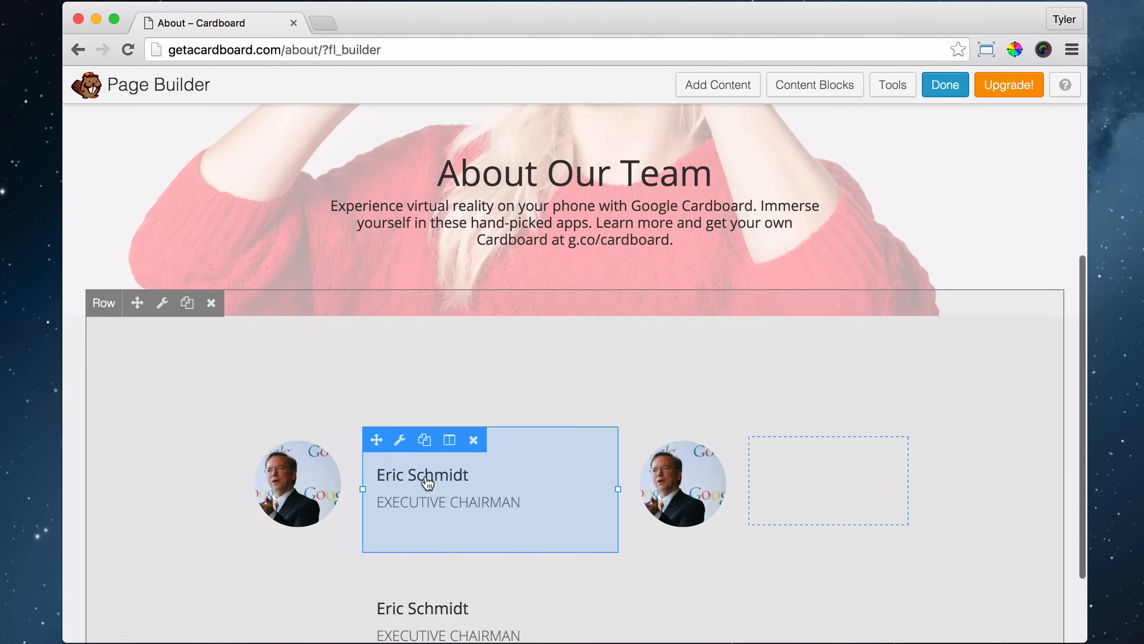
pyautogui.scroll(-2, 403, 524)
pyautogui.moveTo(376, 510); pyautogui.dragTo(791, 469)
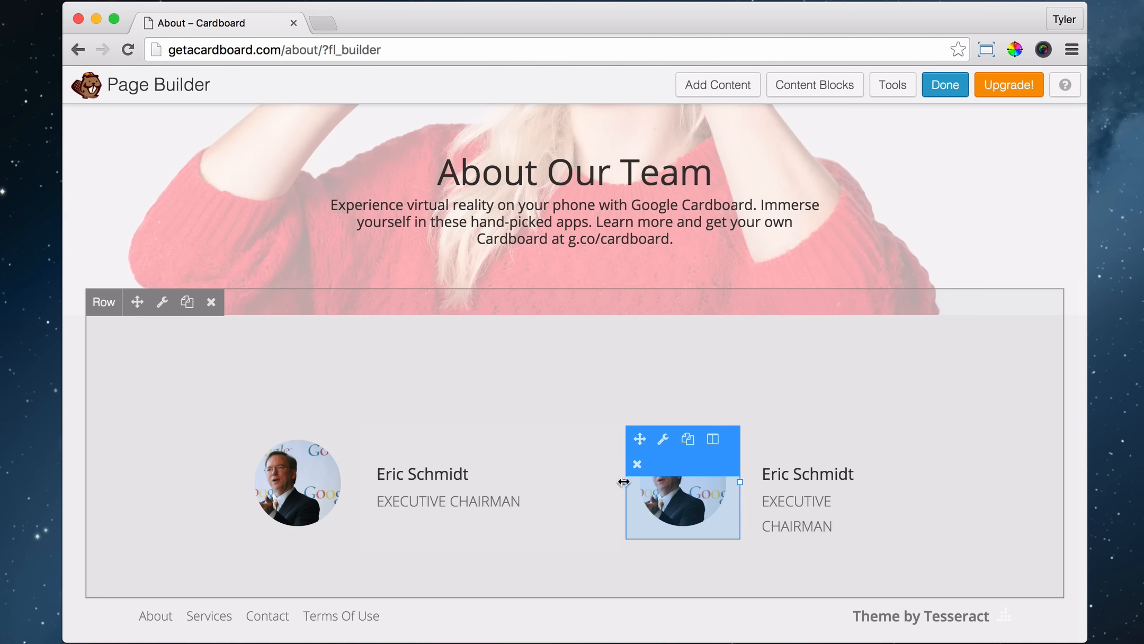
# Shift the second photo column towards the first pair and widen the fourth column so its EXECUTIVE CHAIRMAN title fits on one line.
pyautogui.moveTo(623, 481); pyautogui.dragTo(595, 482)
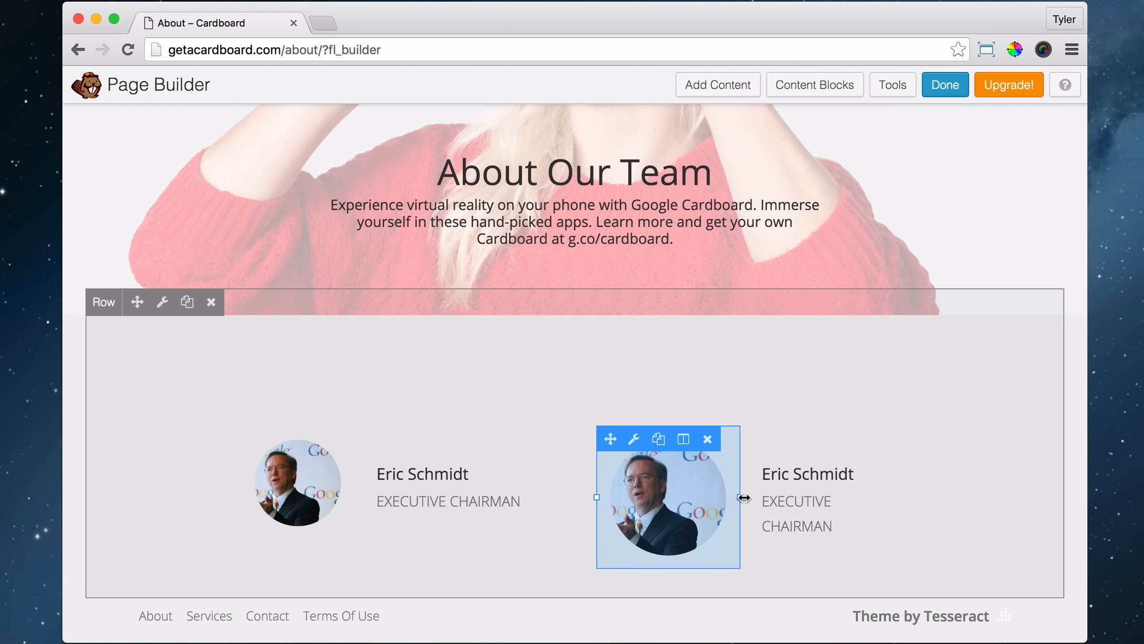
pyautogui.moveTo(741, 498); pyautogui.dragTo(715, 498)
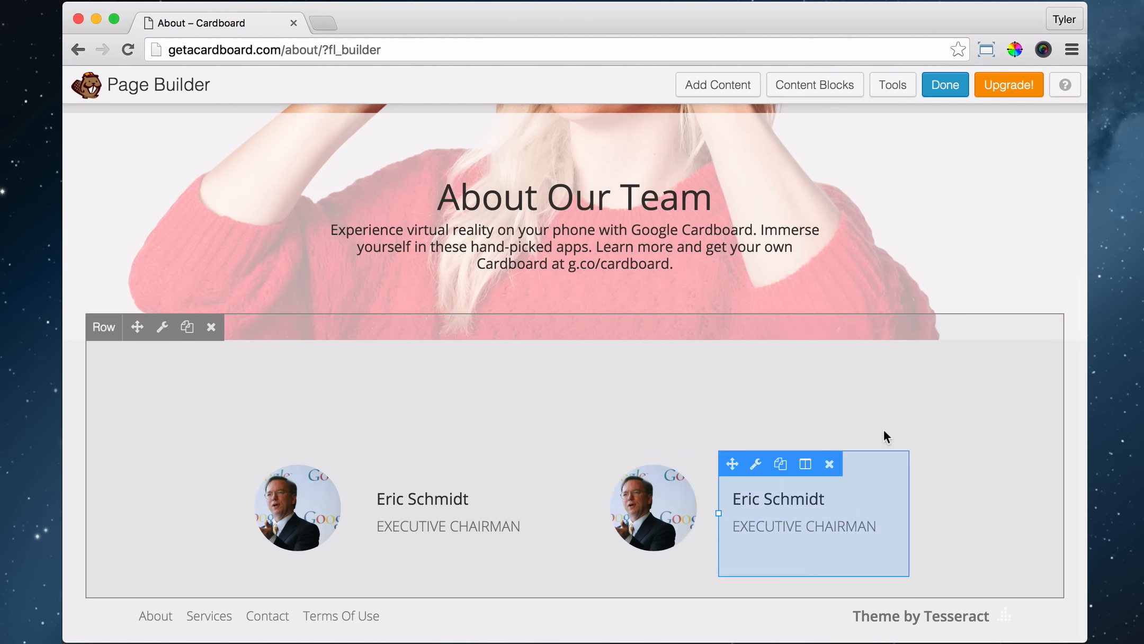
pyautogui.scroll(-2, 891, 388)
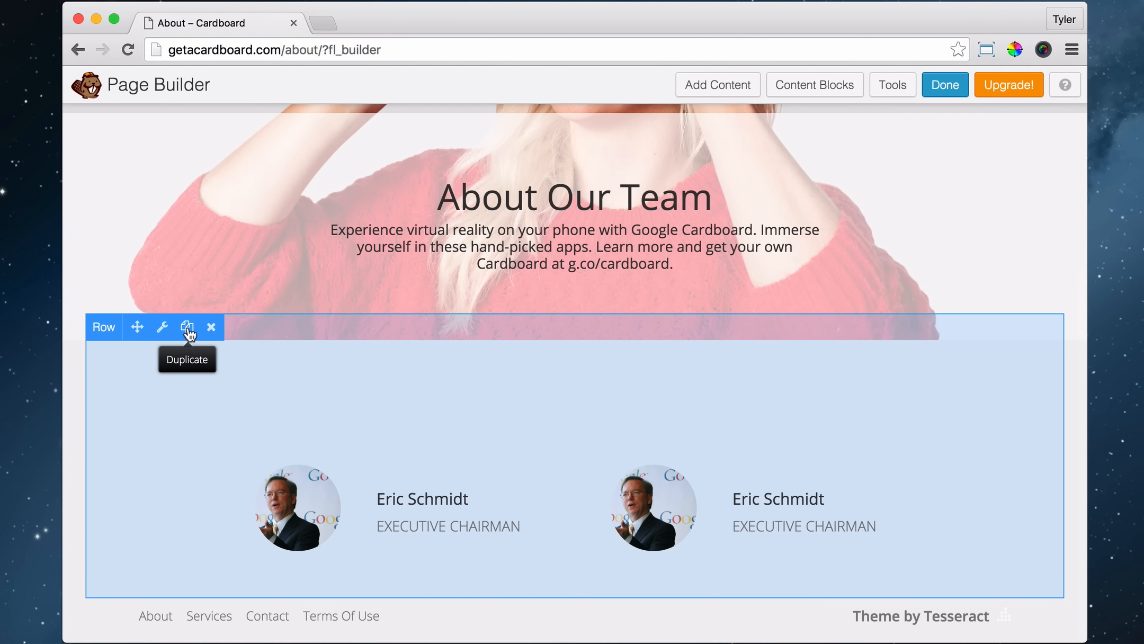
# Duplicate the team members row so a second row of four columns sits below the first.
pyautogui.click(188, 329)
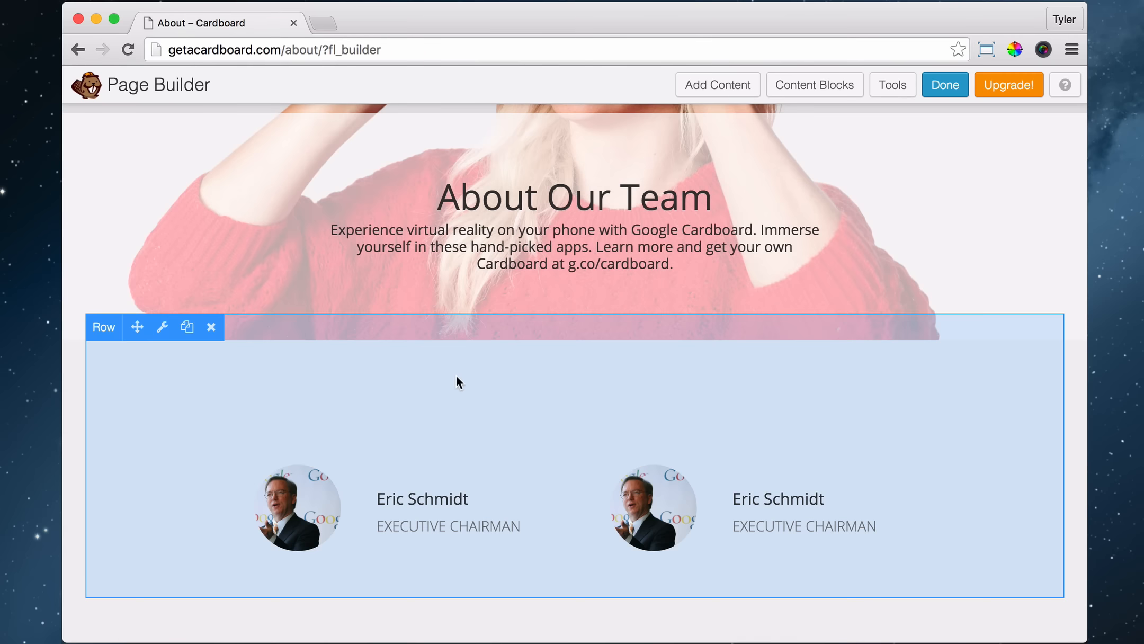
pyautogui.scroll(-3, 454, 376)
pyautogui.scroll(-3, 453, 379)
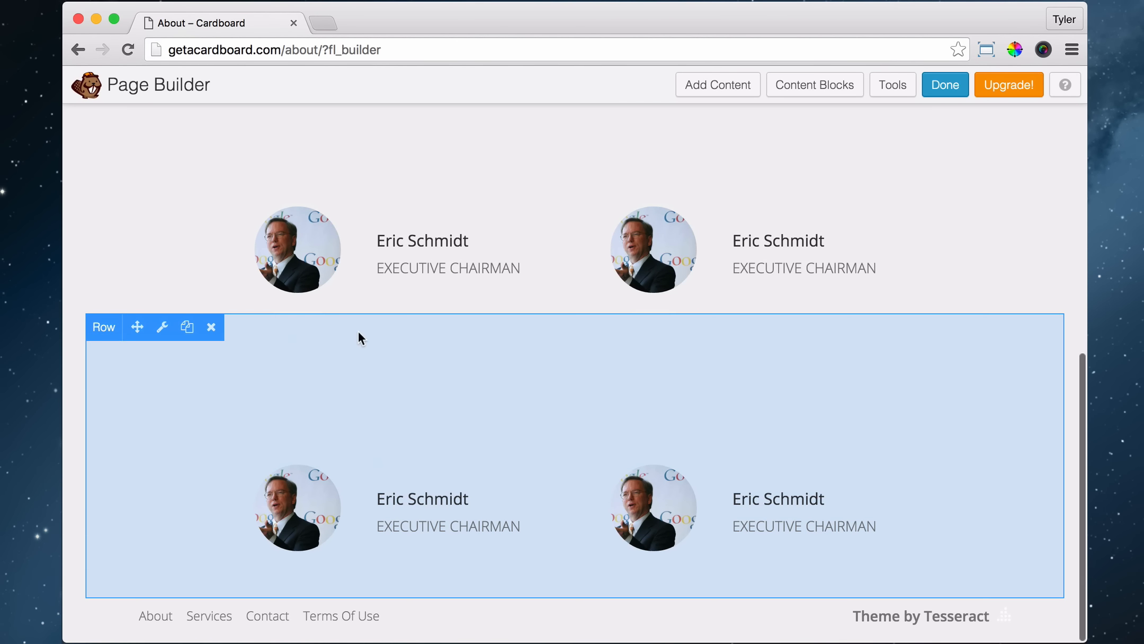
# Set the duplicated team row's top margin to 0 px and bottom margin to 100 px, and save the row settings.
pyautogui.click(164, 330)
pyautogui.click(442, 173)
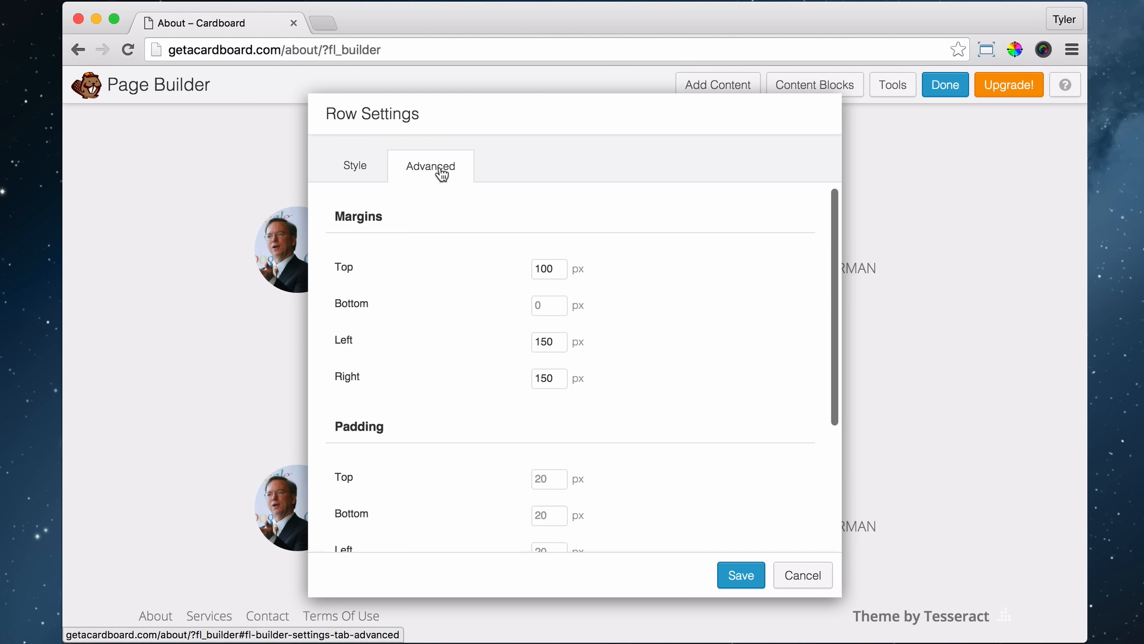
pyautogui.click(559, 270)
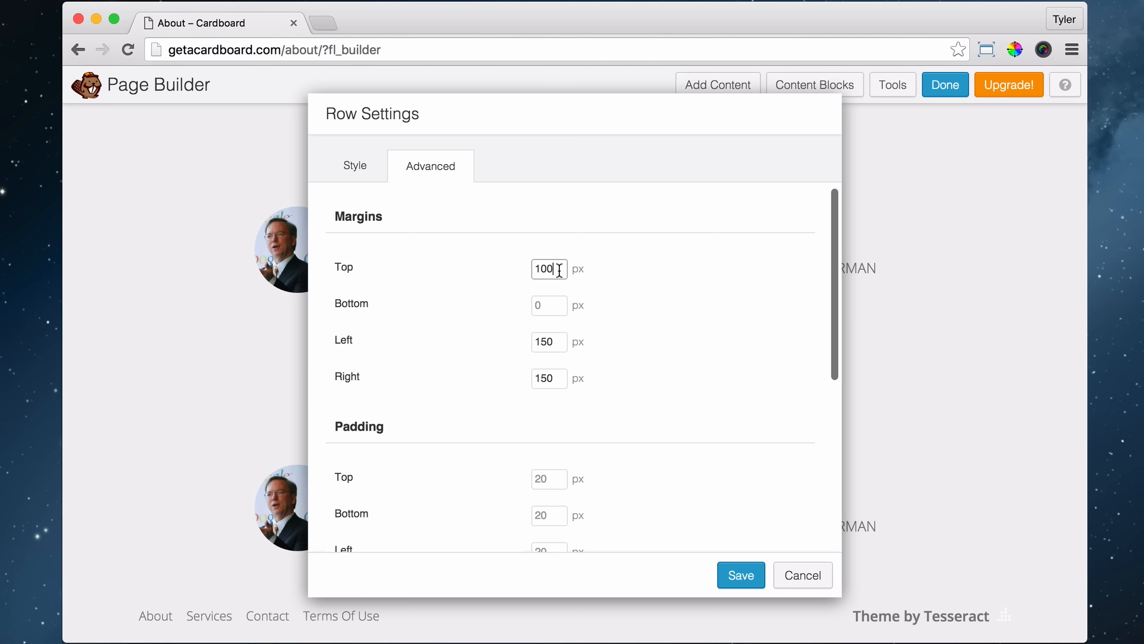
pyautogui.press('BackSpace')
pyautogui.press('BackSpace')
pyautogui.press('BackSpace')
pyautogui.write('0')
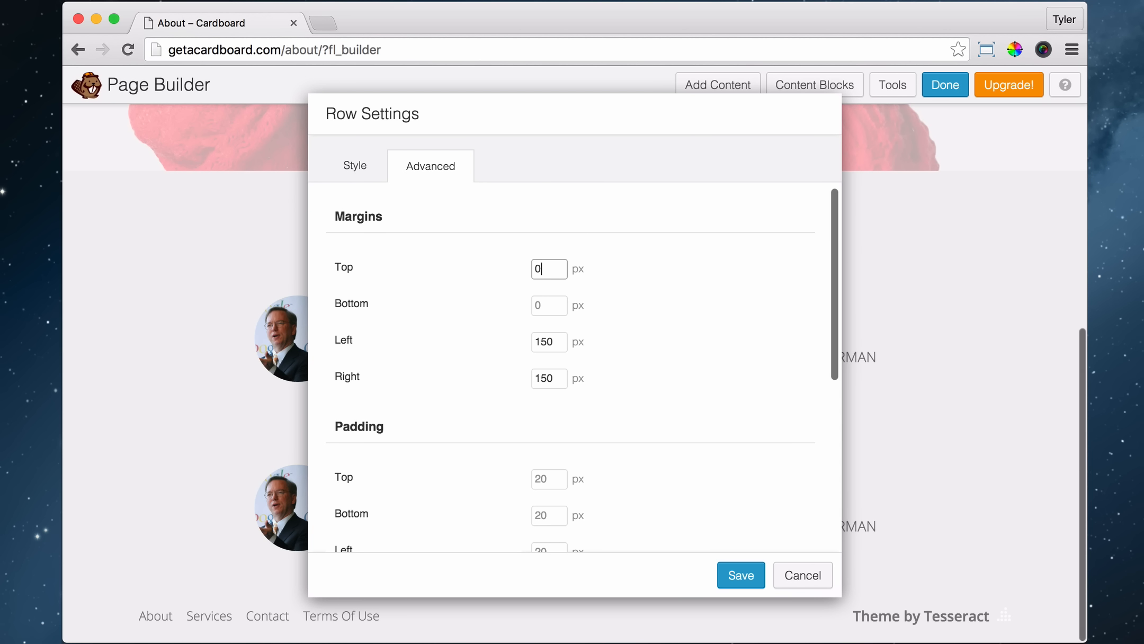
pyautogui.click(559, 302)
pyautogui.write('100')
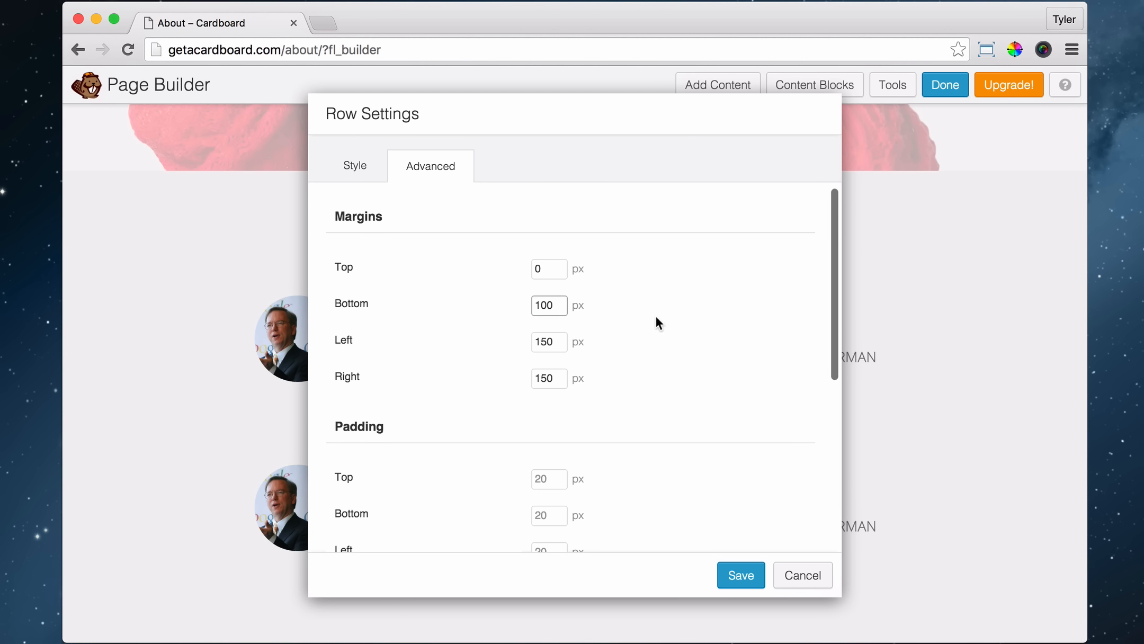
pyautogui.click(740, 576)
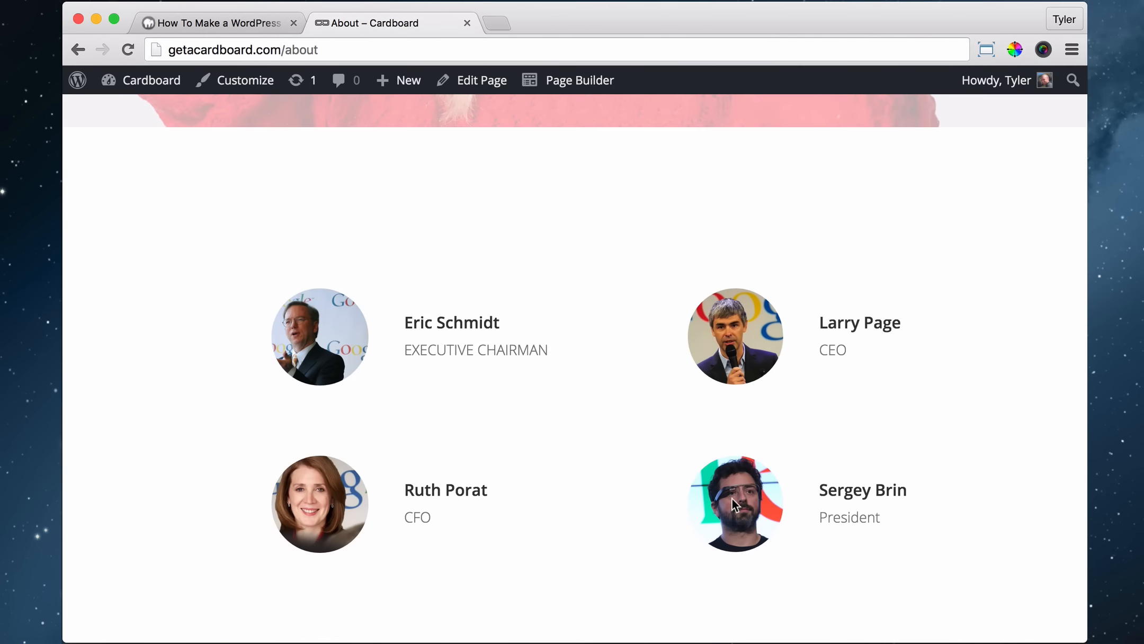
# Following the finished example page, change the upper row's second text module to the name Larry Page and the title CEO, and save it.
pyautogui.scroll(-2, 767, 485)
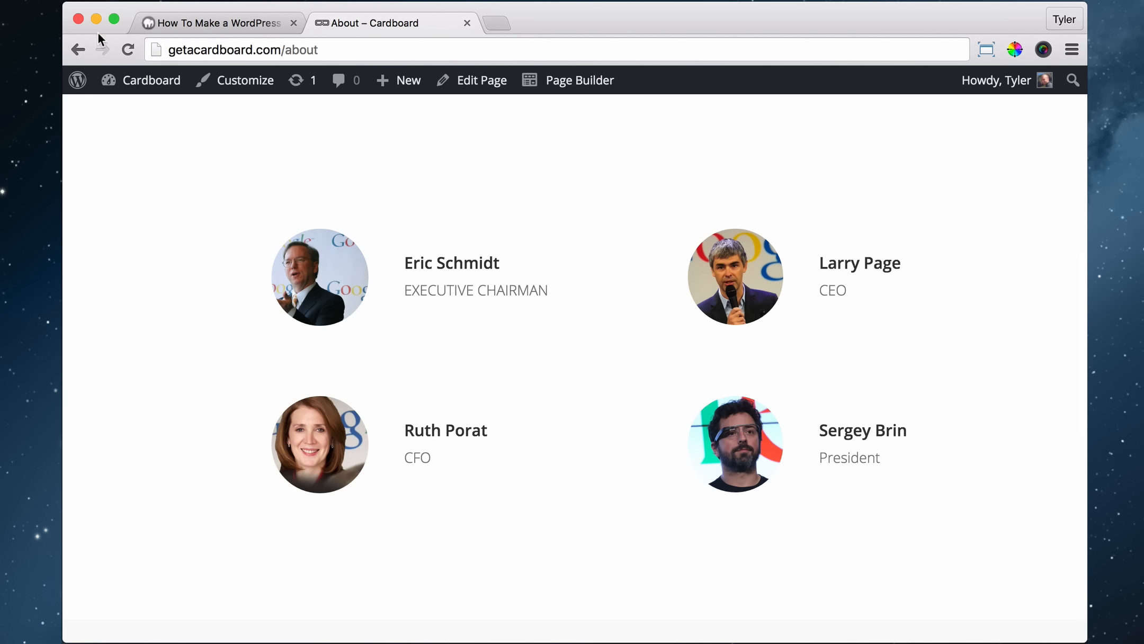
pyautogui.tripleClick(838, 261)
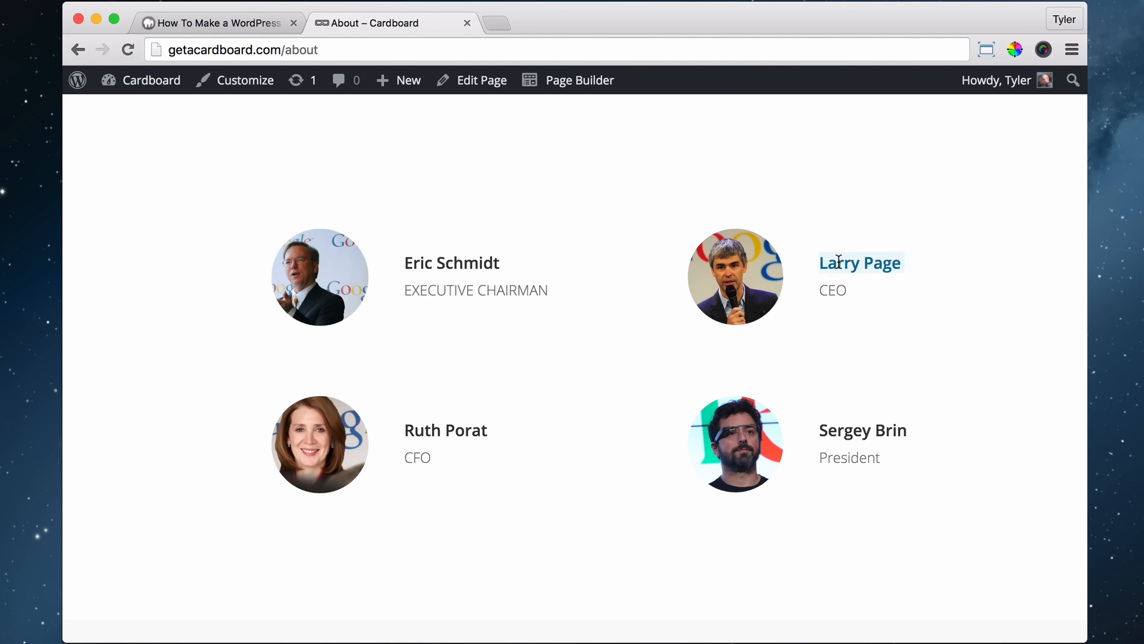
pyautogui.click(838, 261)
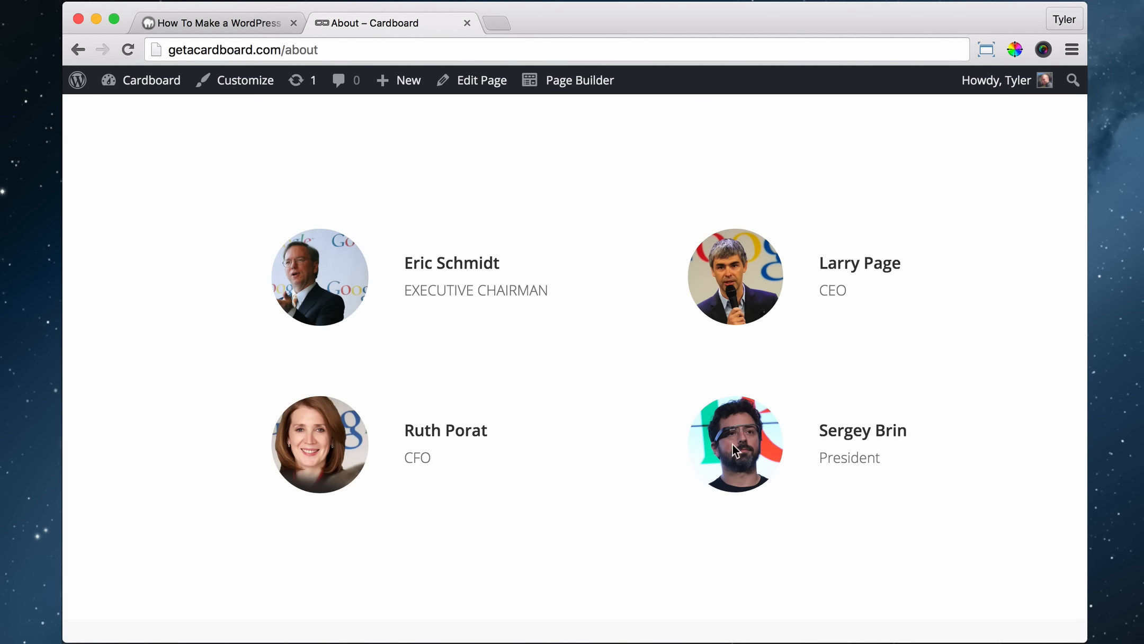
pyautogui.tripleClick(854, 433)
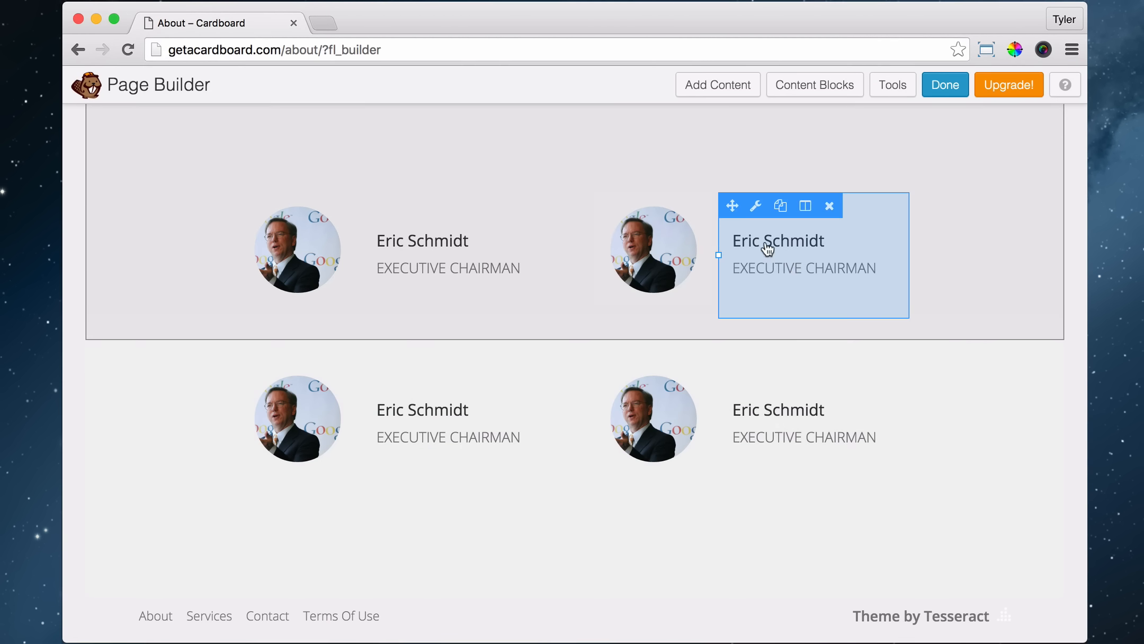
pyautogui.click(755, 205)
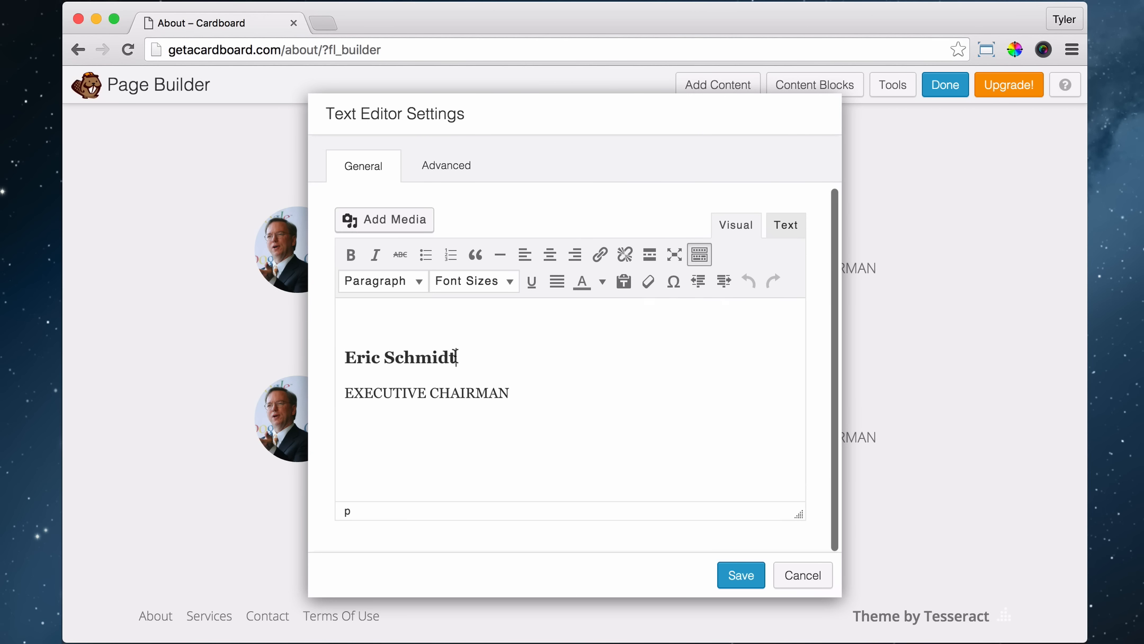
pyautogui.moveTo(456, 356); pyautogui.dragTo(341, 353)
pyautogui.write('CE')
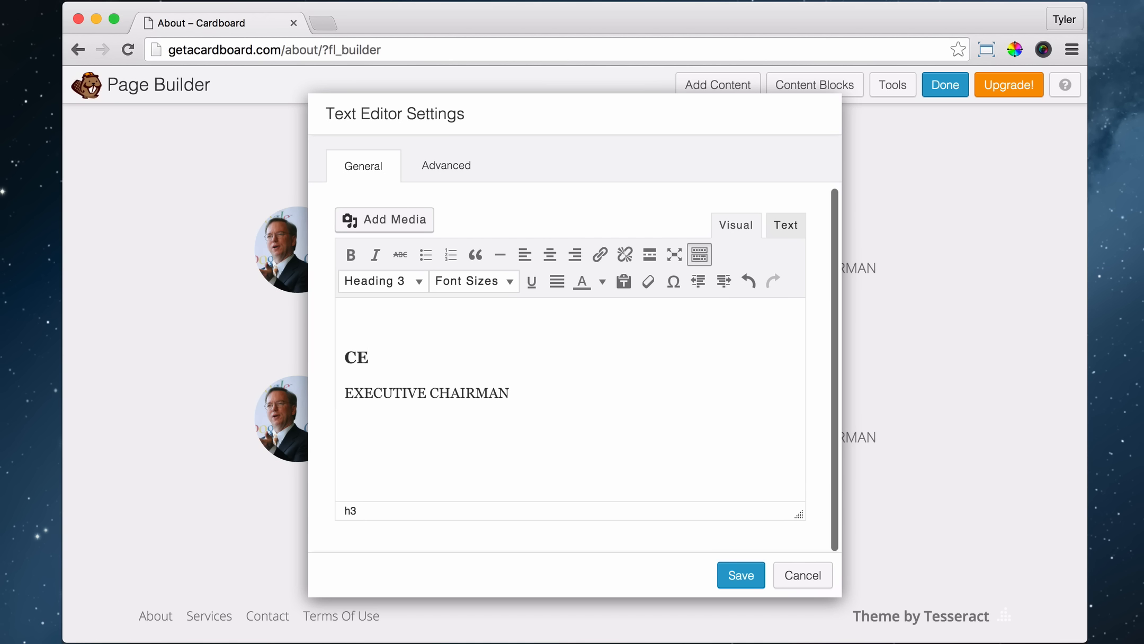
pyautogui.write('O')
pyautogui.press('super+z')
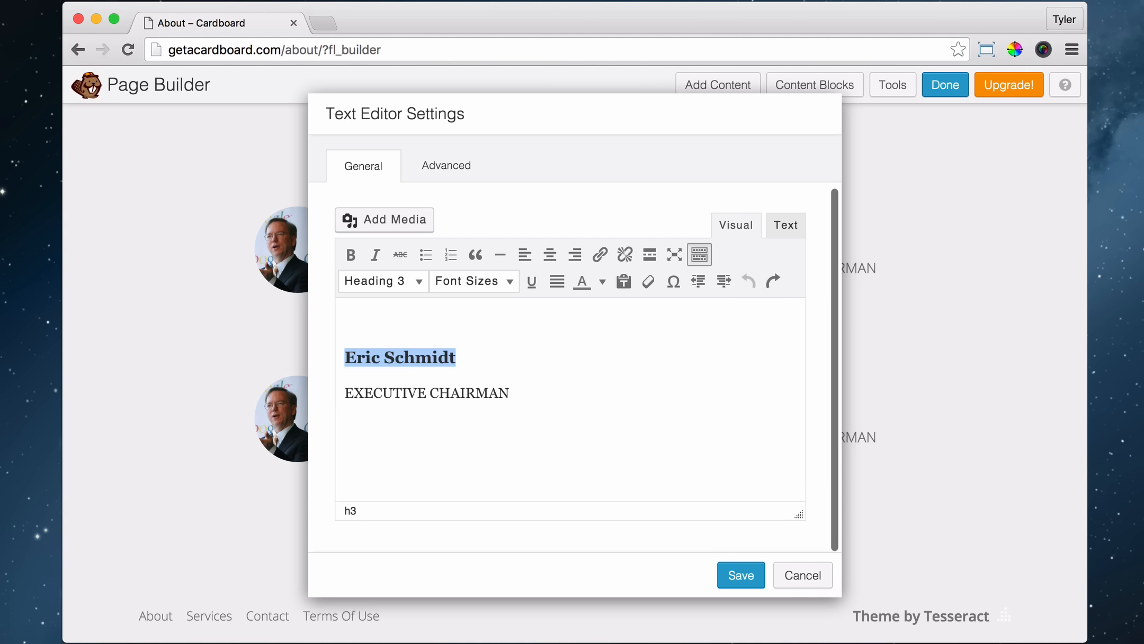
pyautogui.write('Larry Page')
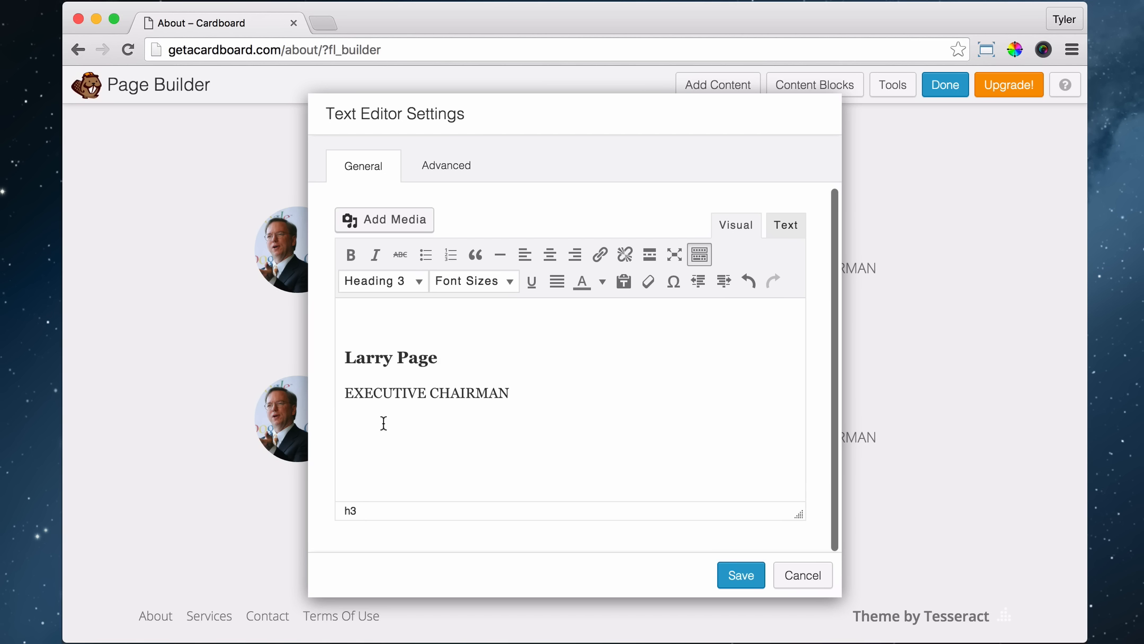
pyautogui.moveTo(503, 393); pyautogui.dragTo(337, 391)
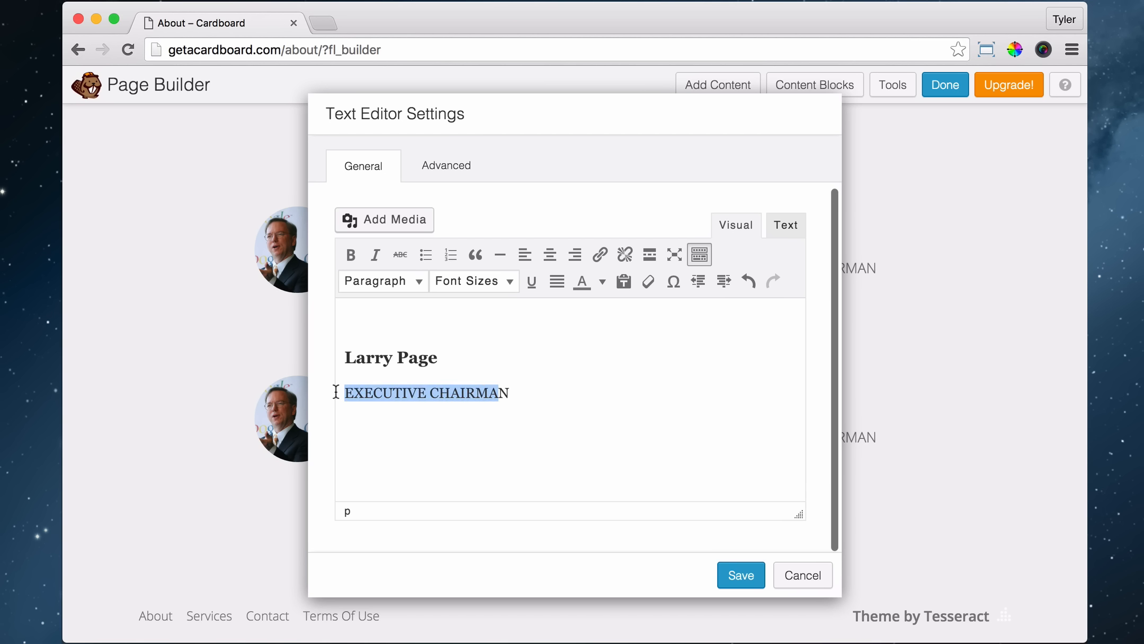
pyautogui.write('CEO')
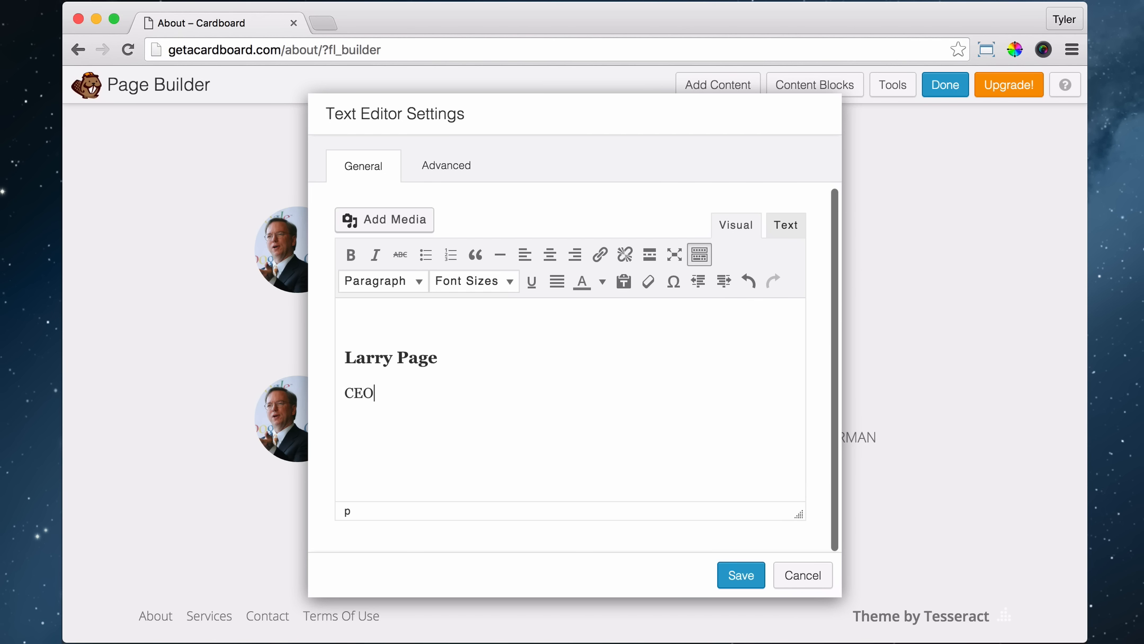
pyautogui.click(739, 575)
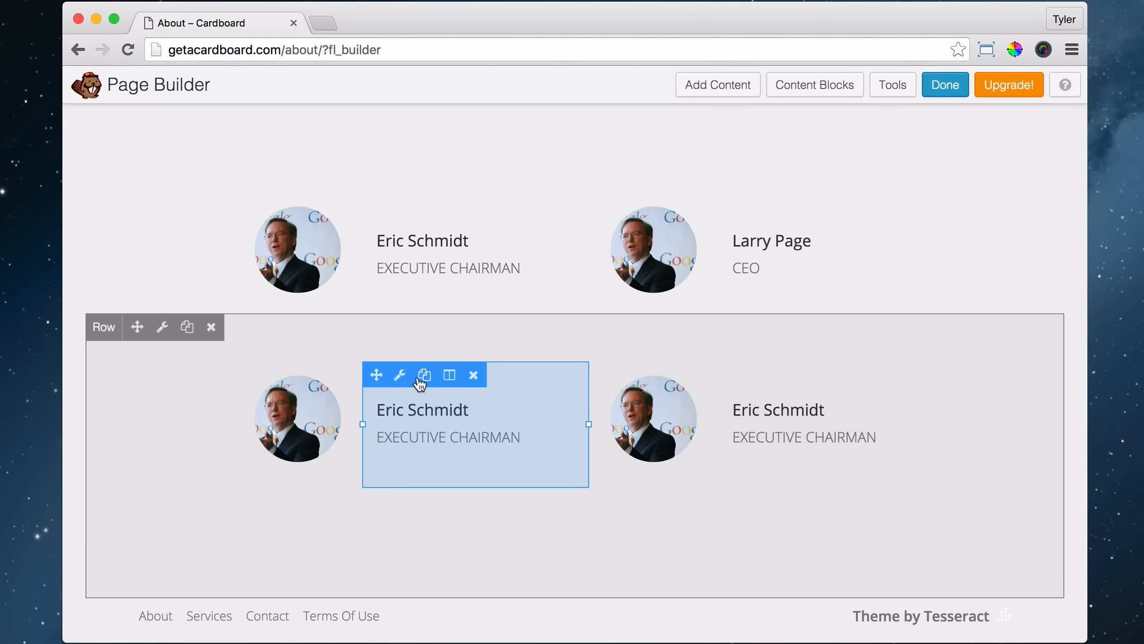
# Change the lower row's first text module to the name Ruth Porat and the title CFO, and save it.
pyautogui.click(402, 377)
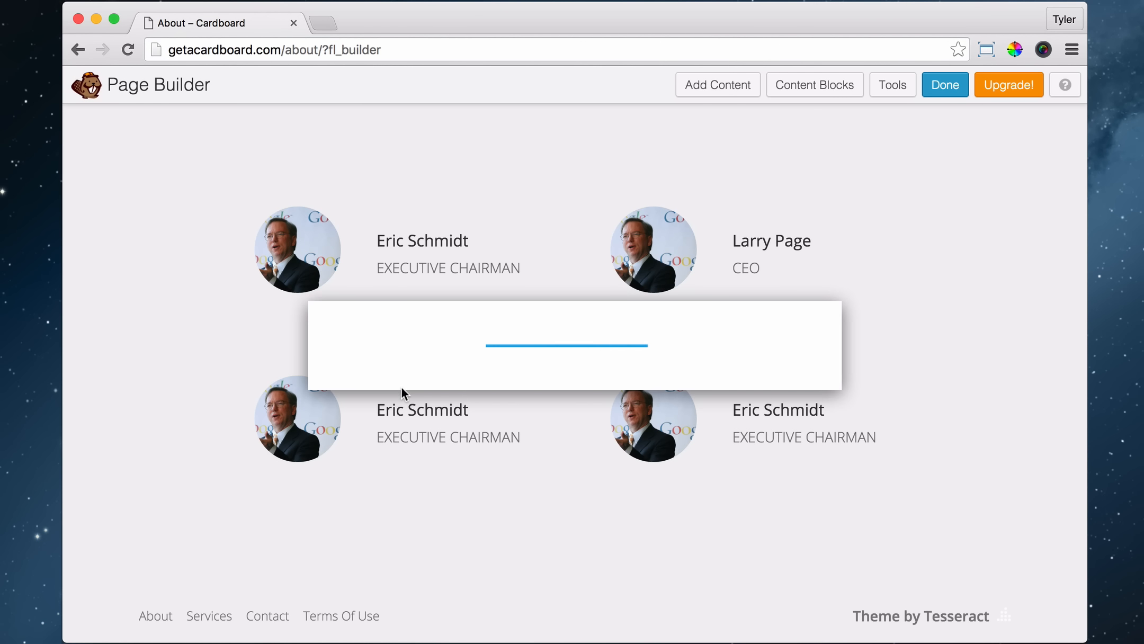
pyautogui.moveTo(450, 358); pyautogui.dragTo(354, 359)
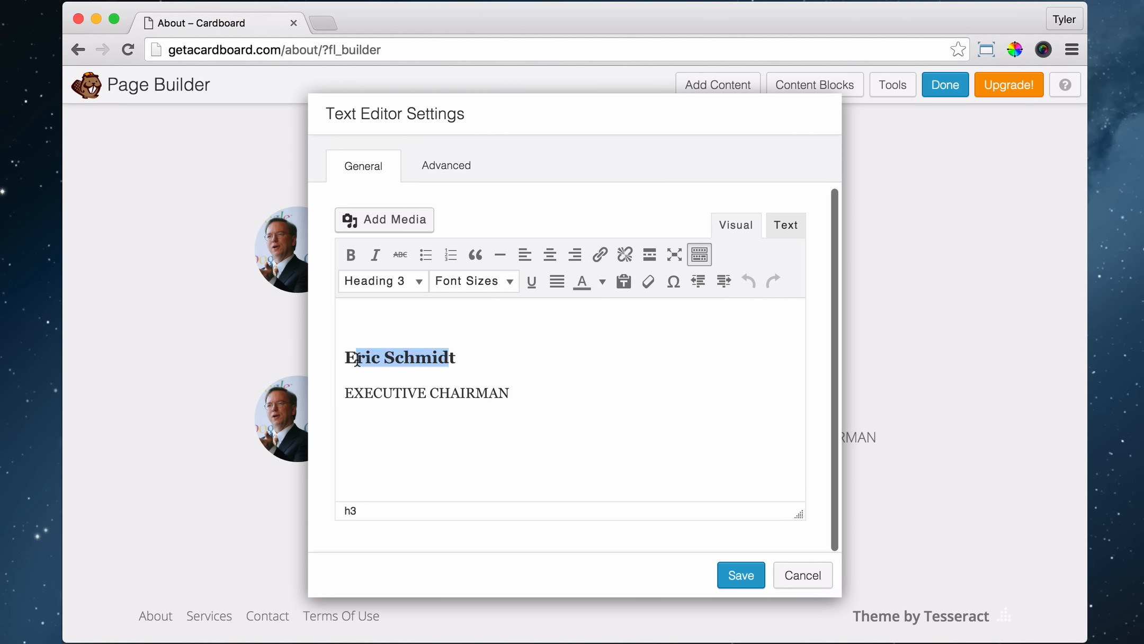
pyautogui.write('Ruth Porat')
pyautogui.click(356, 358)
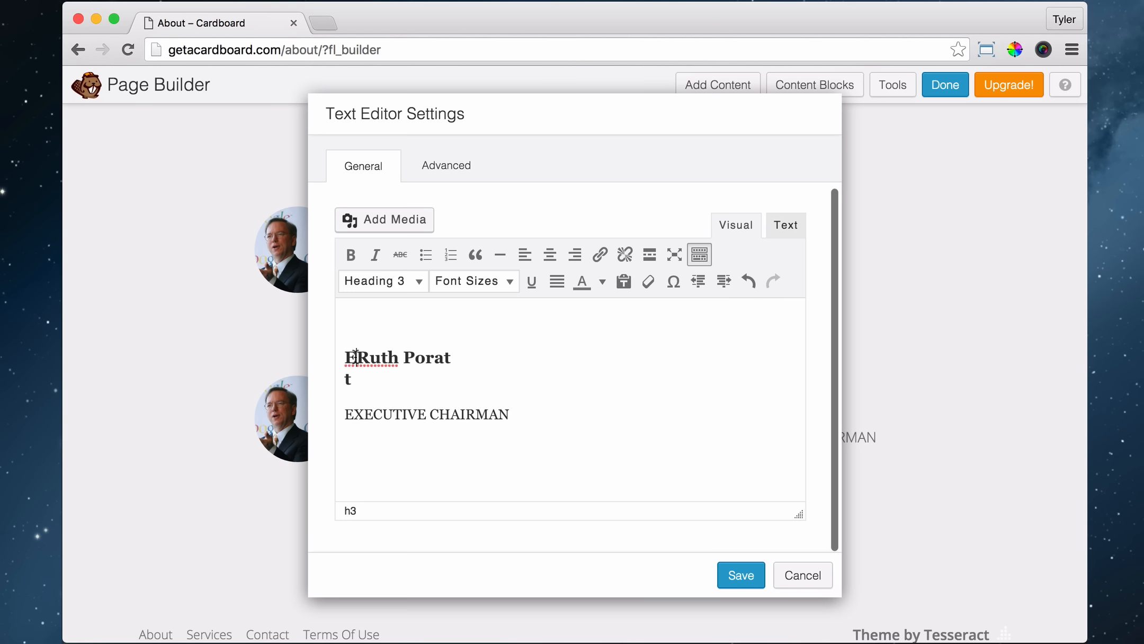
pyautogui.press('BackSpace')
pyautogui.press('Down')
pyautogui.press('BackSpace')
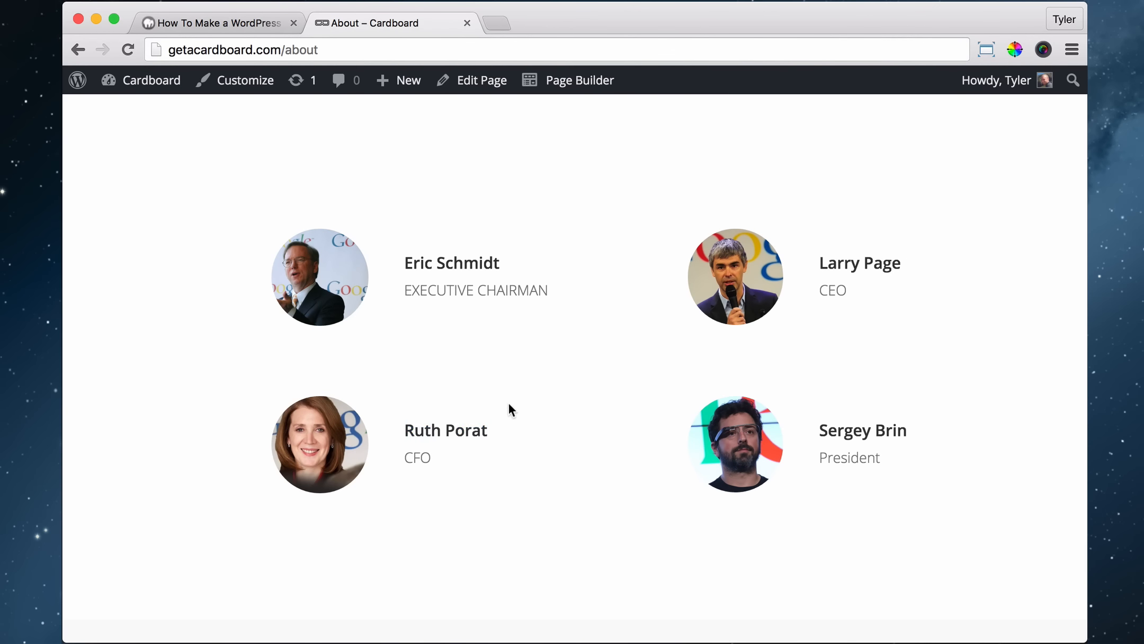
pyautogui.tripleClick(853, 428)
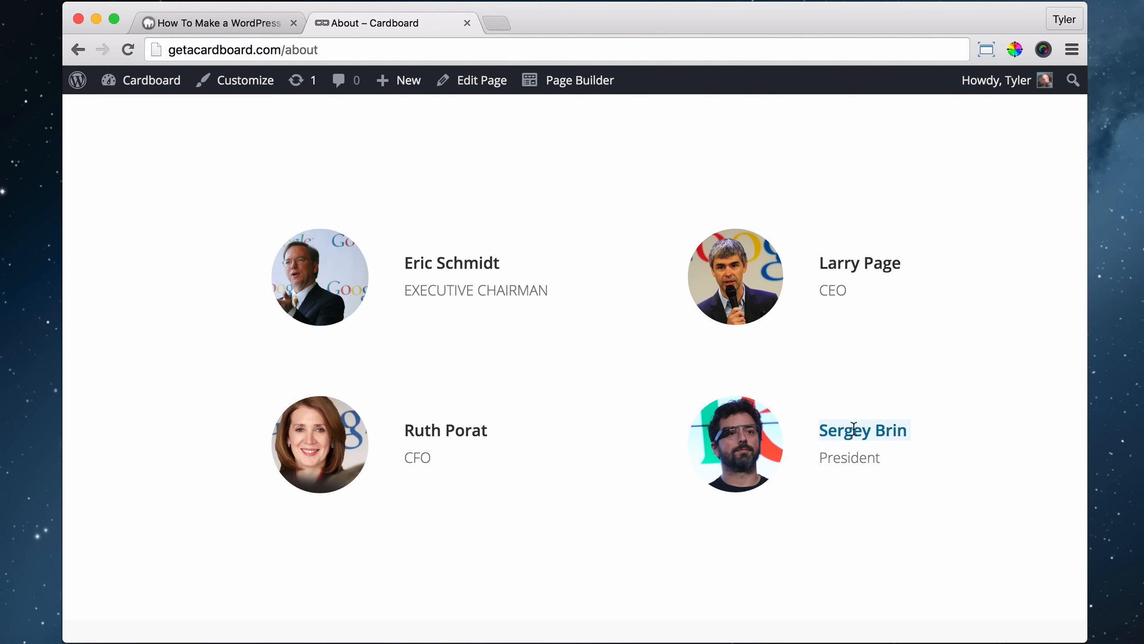
pyautogui.click(96, 20)
pyautogui.moveTo(503, 395); pyautogui.dragTo(331, 387)
pyautogui.write('CFO')
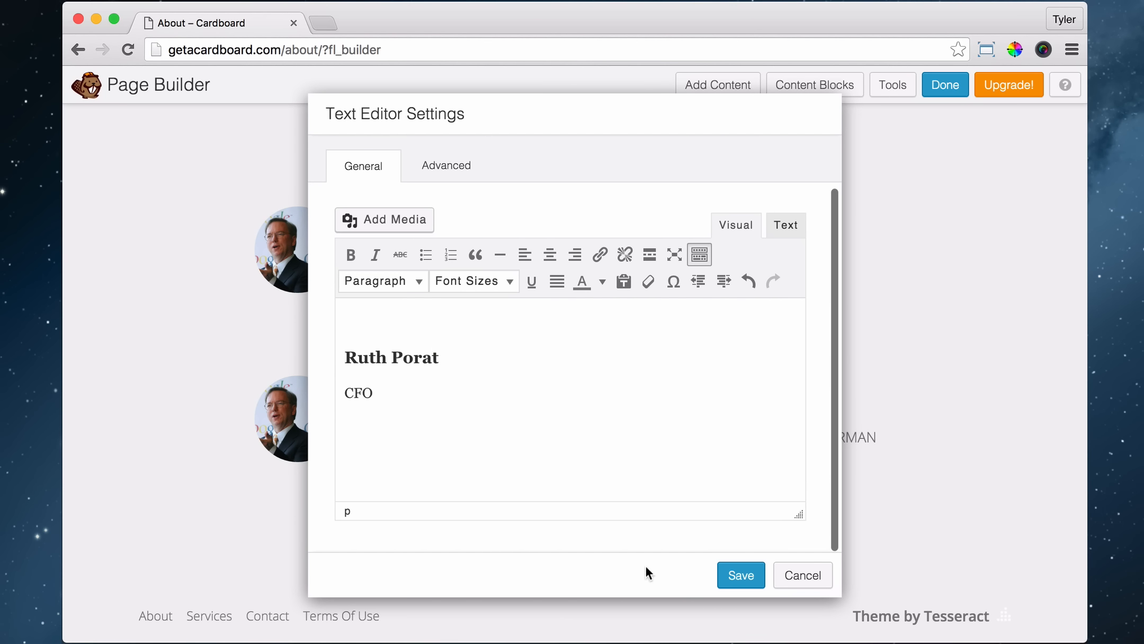
pyautogui.click(745, 574)
# Change the lower row's second text module to the name Sergey Brin and the title PRESIDENT in capitals, and save it.
pyautogui.click(757, 383)
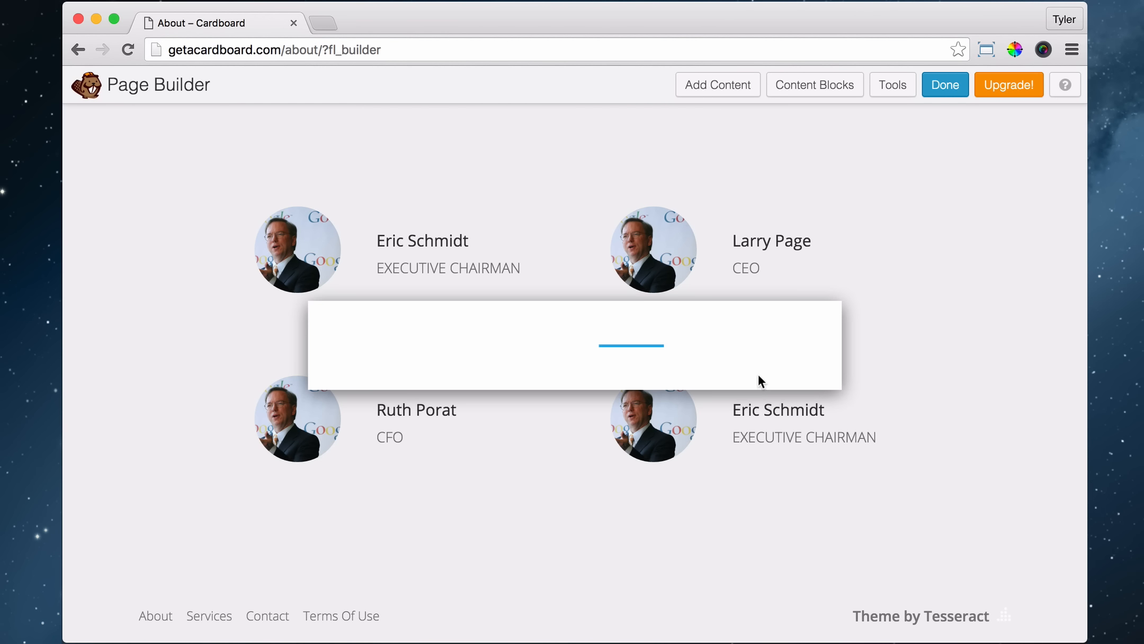
pyautogui.moveTo(454, 358); pyautogui.dragTo(355, 358)
pyautogui.write('Sergey Brin')
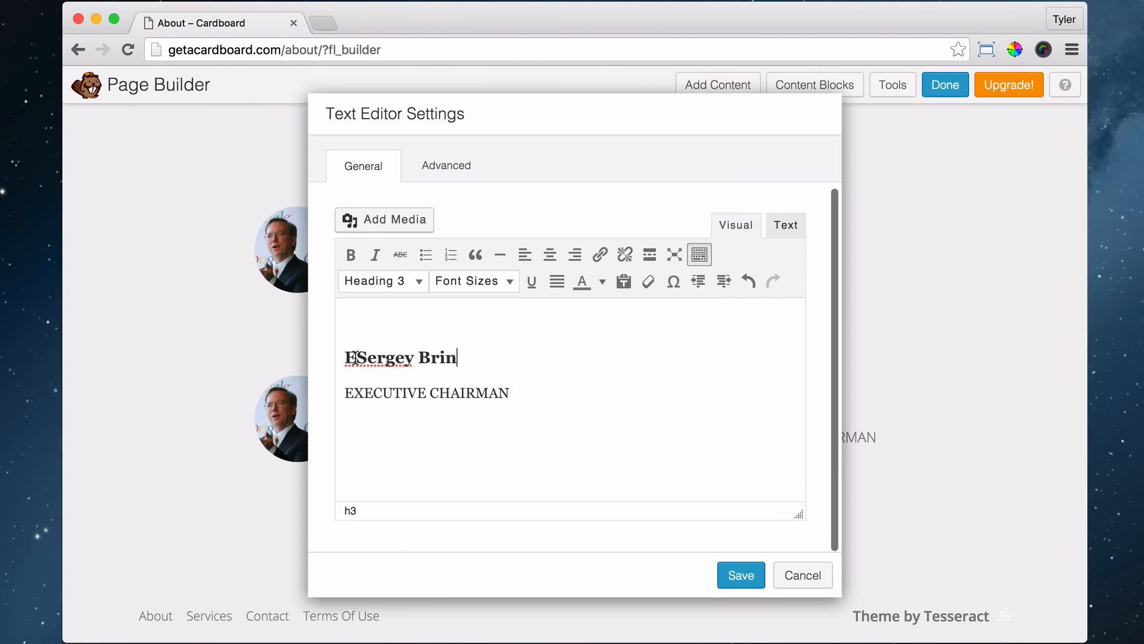
pyautogui.click(356, 357)
pyautogui.press('BackSpace')
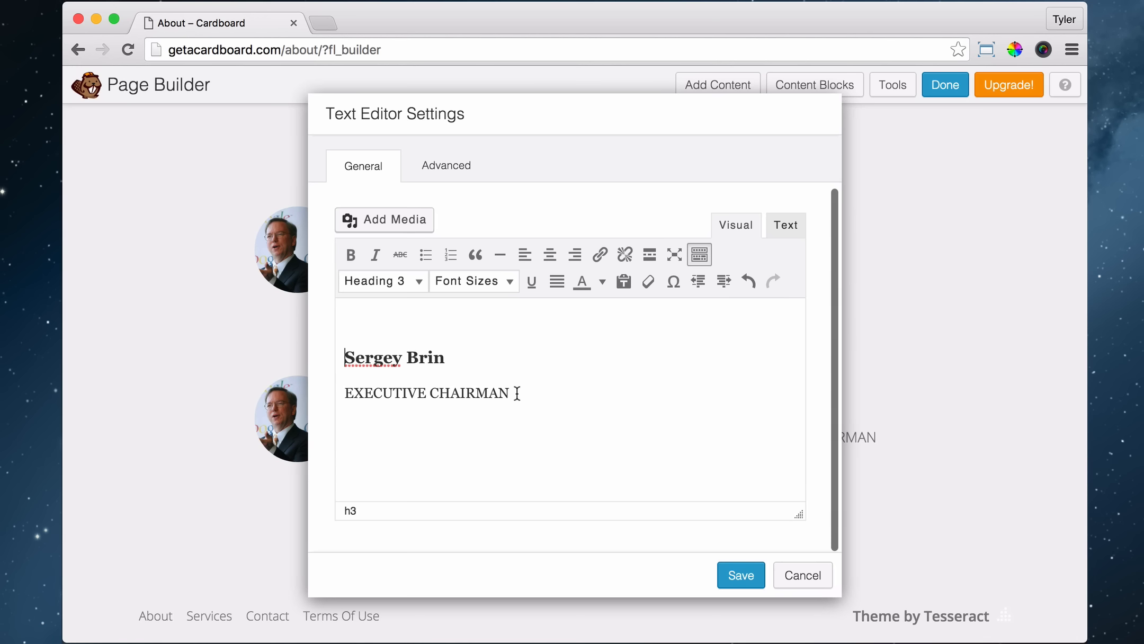
pyautogui.moveTo(517, 393); pyautogui.dragTo(340, 392)
pyautogui.write('President')
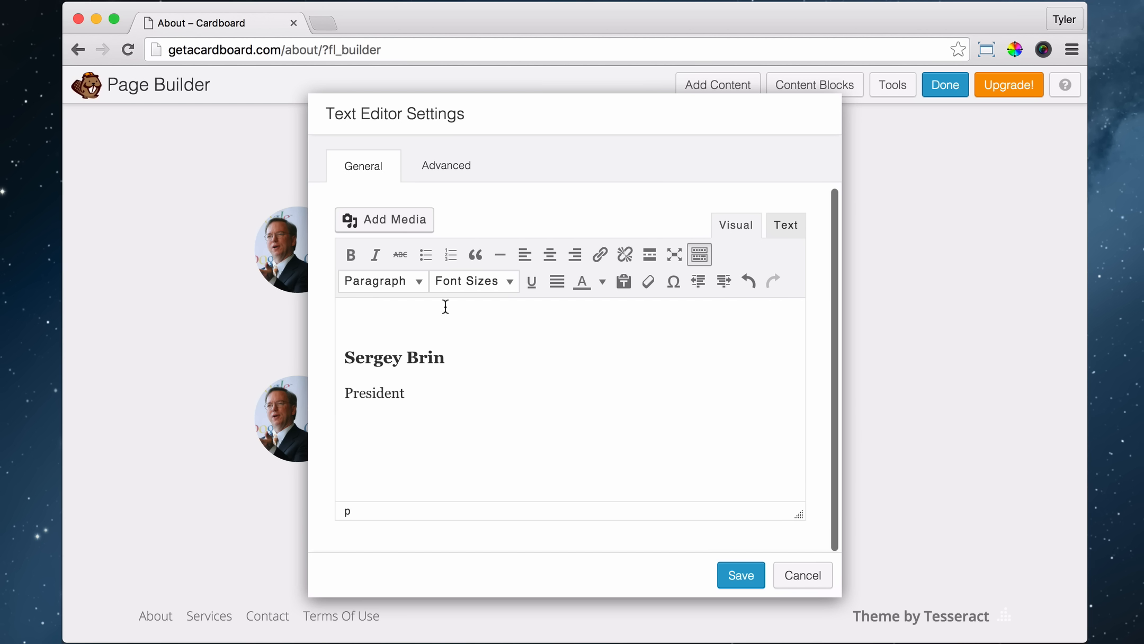
pyautogui.moveTo(535, 110); pyautogui.dragTo(618, 124)
pyautogui.moveTo(486, 415); pyautogui.dragTo(439, 410)
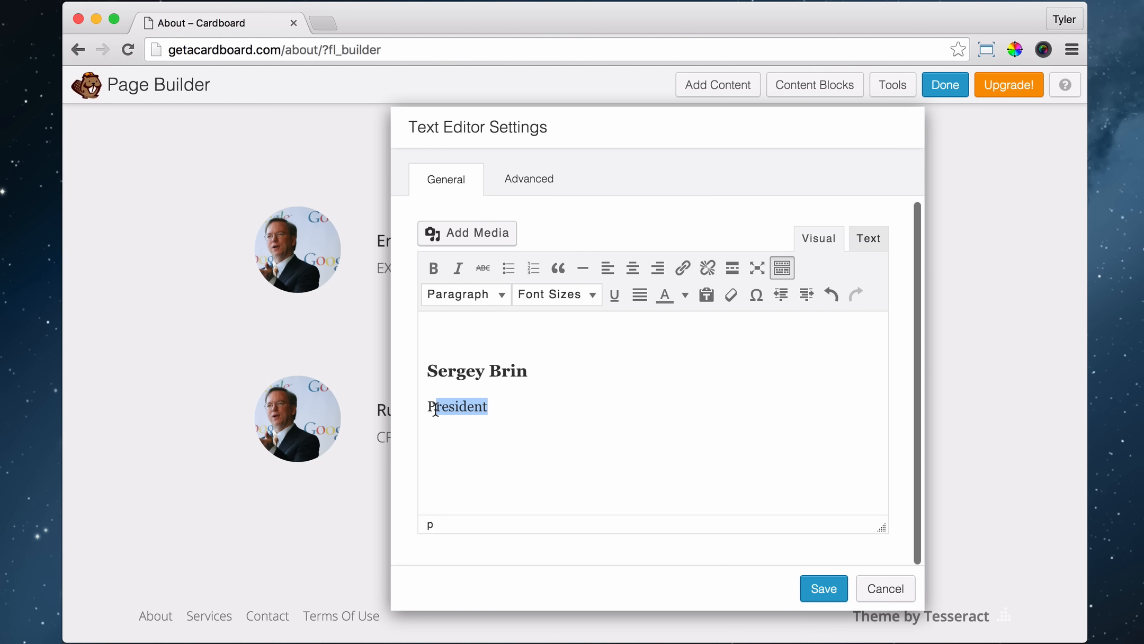
pyautogui.write('RESIDENT')
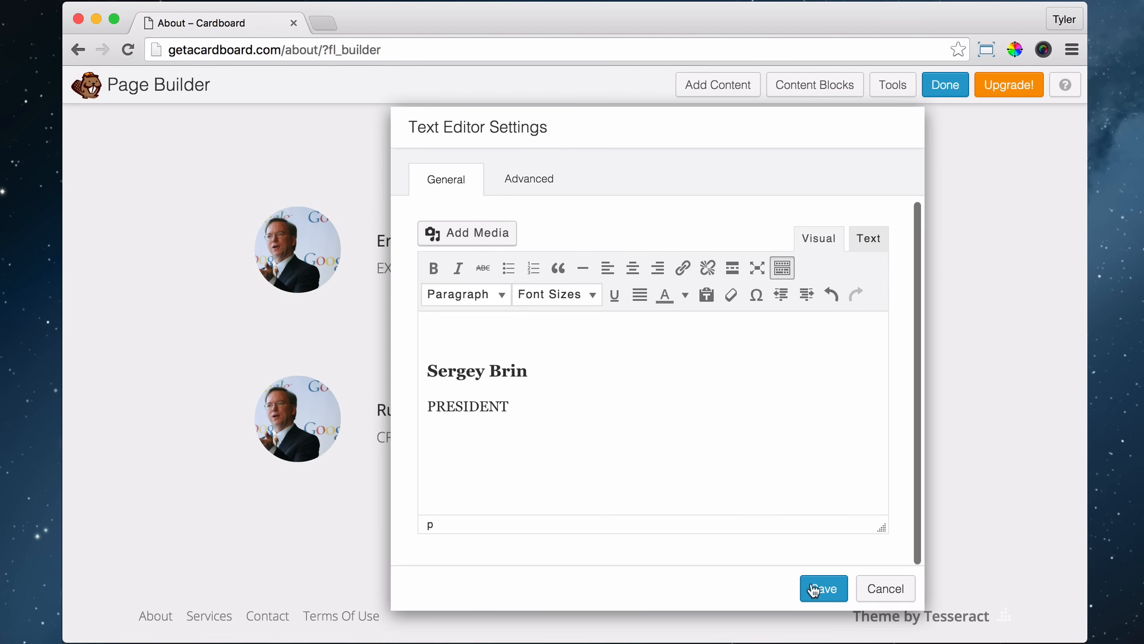
pyautogui.click(814, 590)
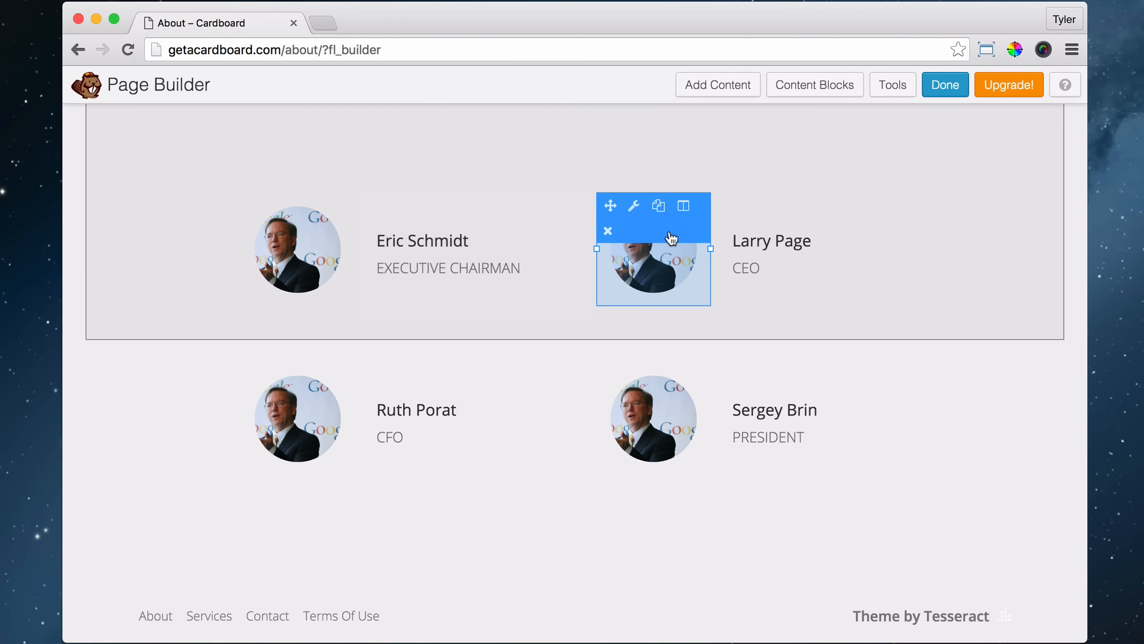
# Replace the photo beside Larry Page with Larry.jpg uploaded from the Cardboard-Images folder, and save the photo settings.
pyautogui.click(634, 207)
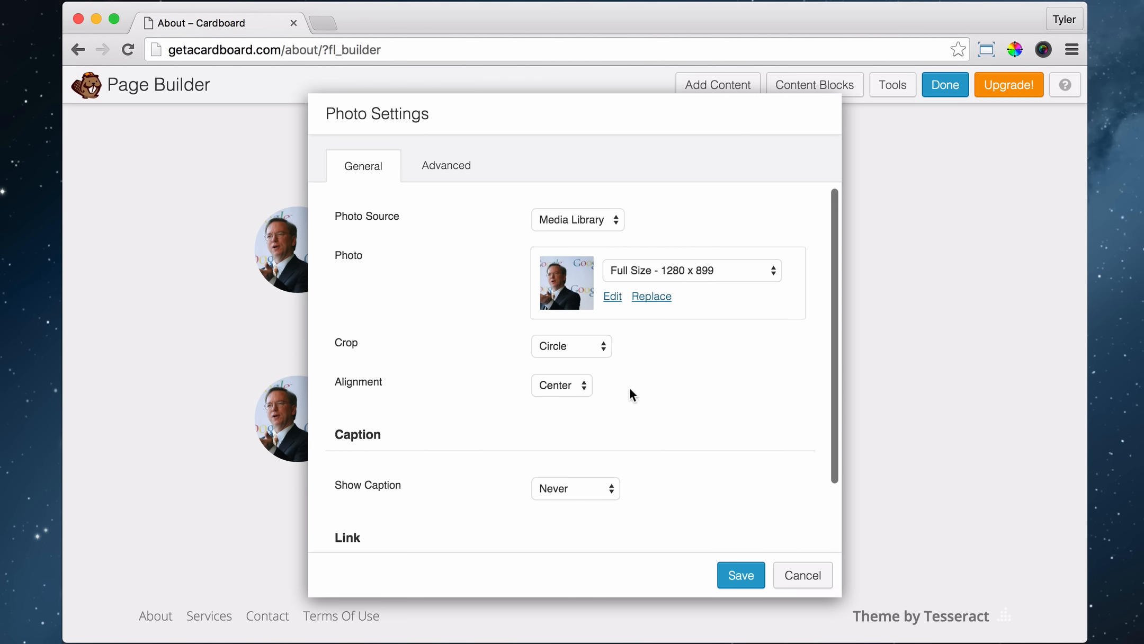
pyautogui.click(611, 299)
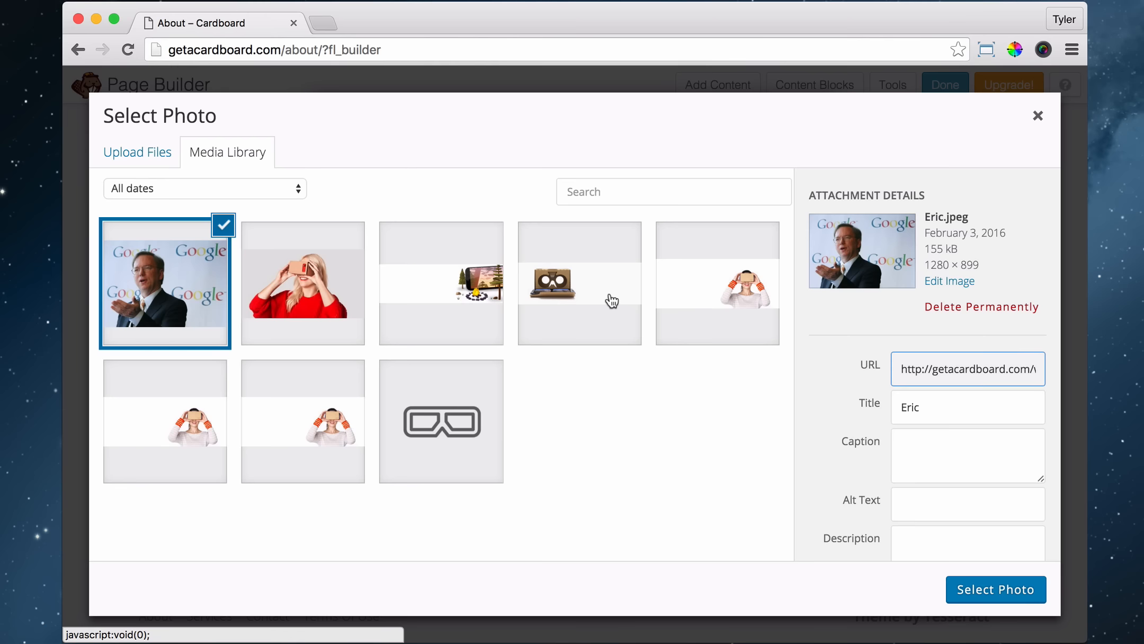
pyautogui.click(143, 161)
pyautogui.click(549, 380)
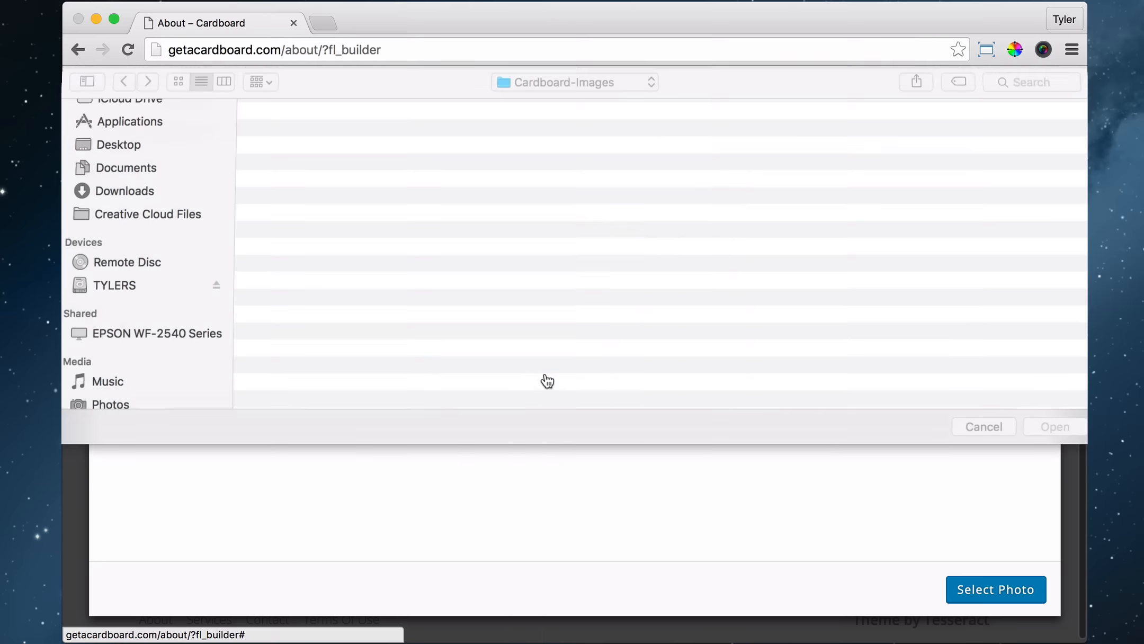
pyautogui.click(308, 171)
pyautogui.press('l')
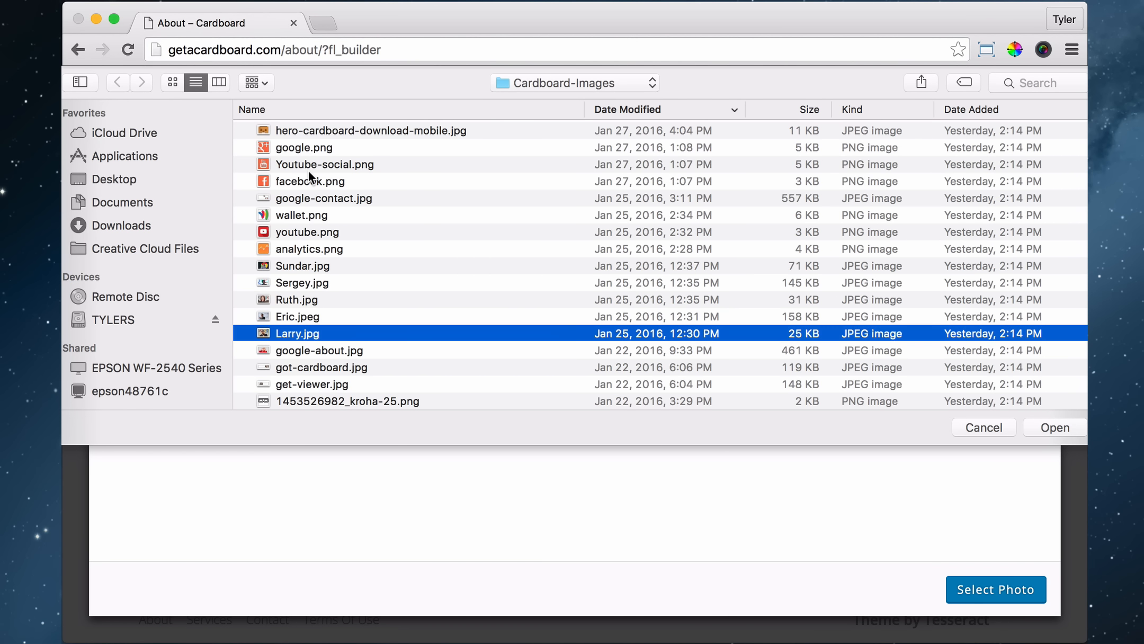
pyautogui.click(1042, 423)
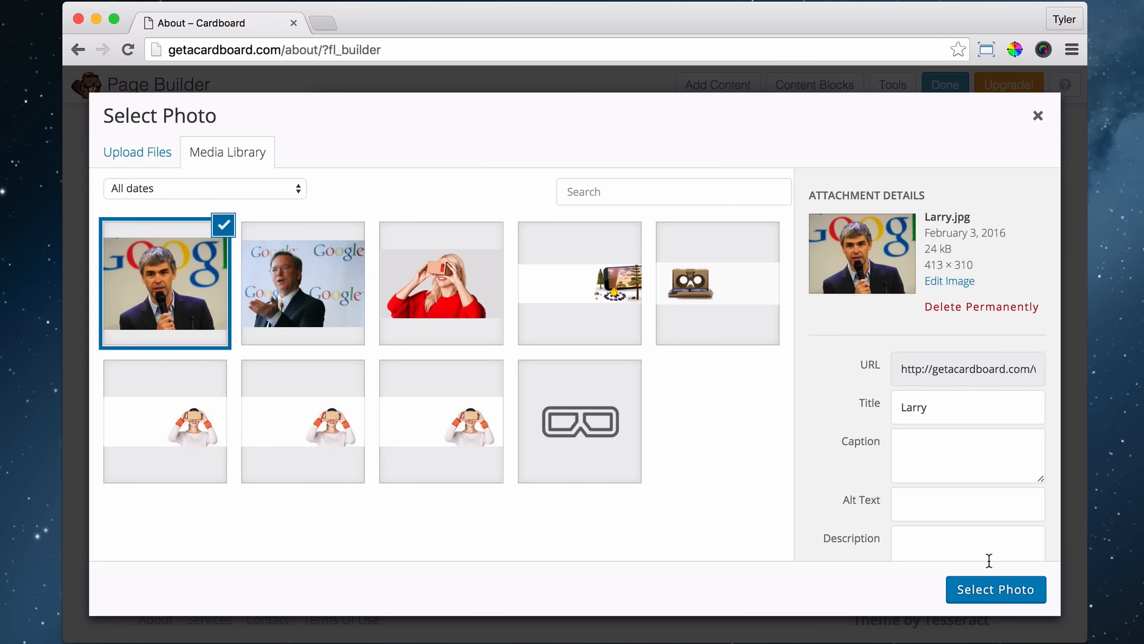
pyautogui.click(1011, 587)
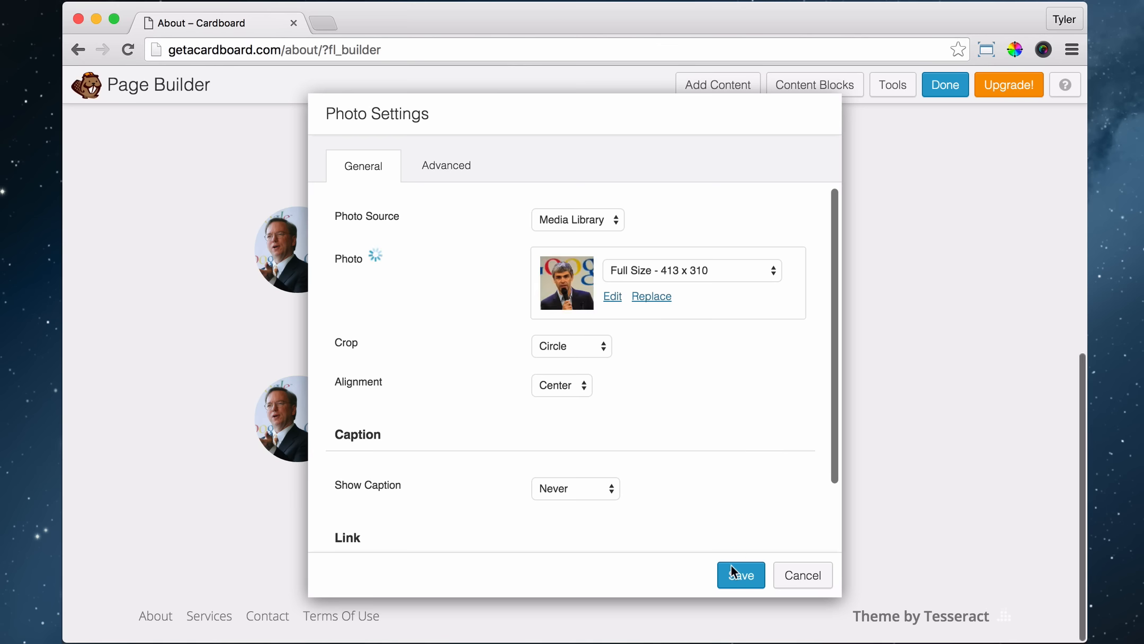
pyautogui.click(740, 575)
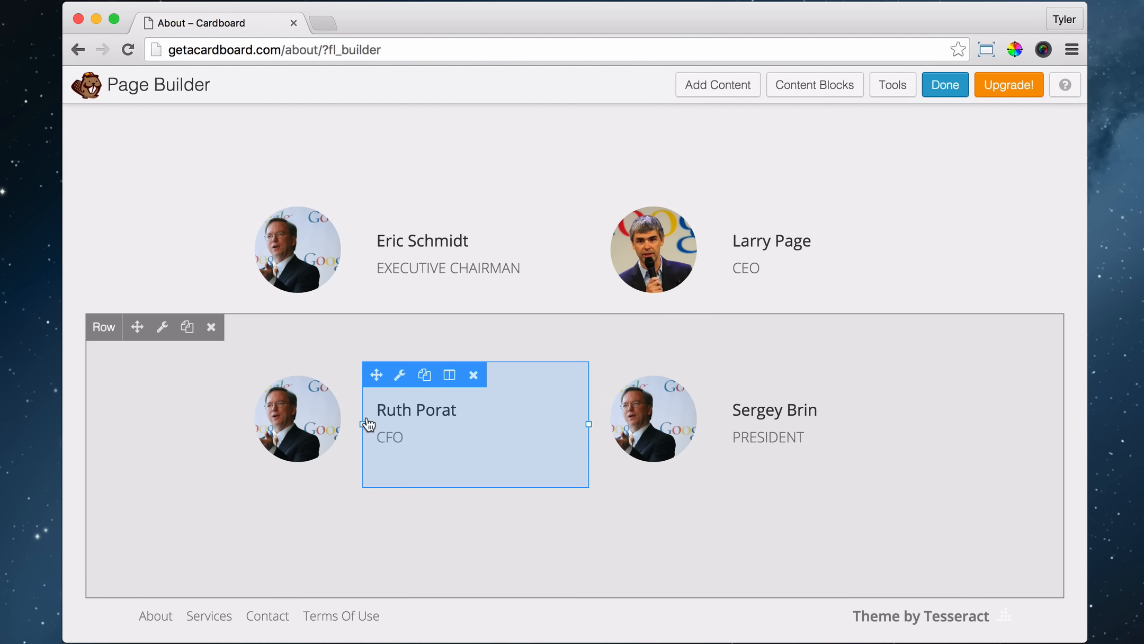
# Replace the photo beside Ruth Porat with Ruth.jpg uploaded from the Cardboard-Images folder, and save the photo settings.
pyautogui.moveTo(304, 412)
pyautogui.click(277, 375)
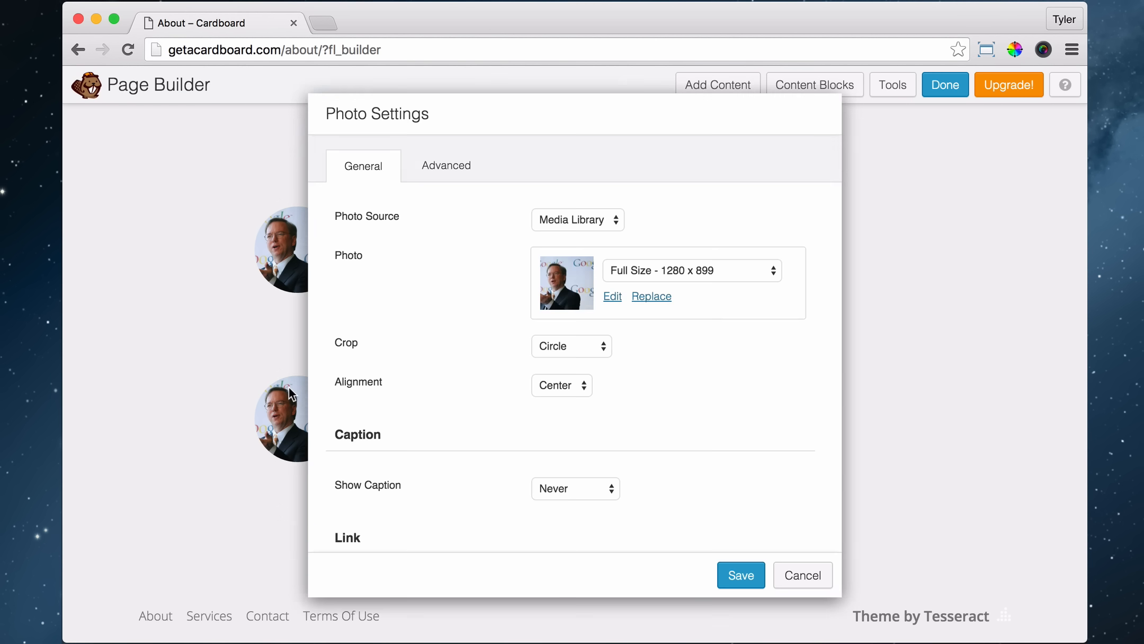
pyautogui.click(612, 296)
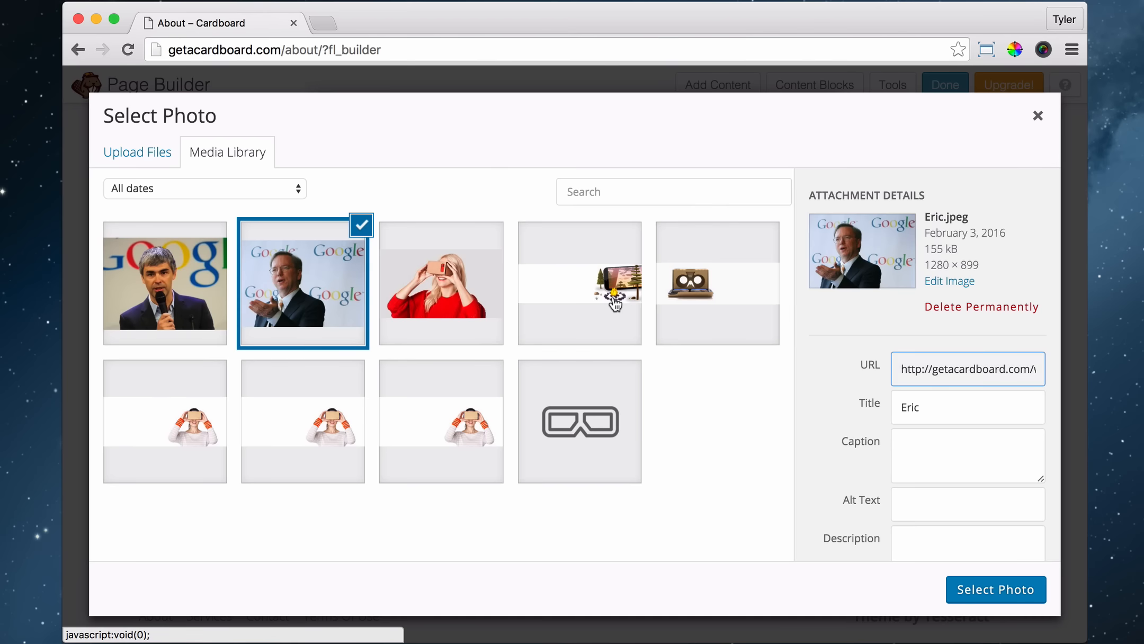
pyautogui.click(169, 158)
pyautogui.click(595, 396)
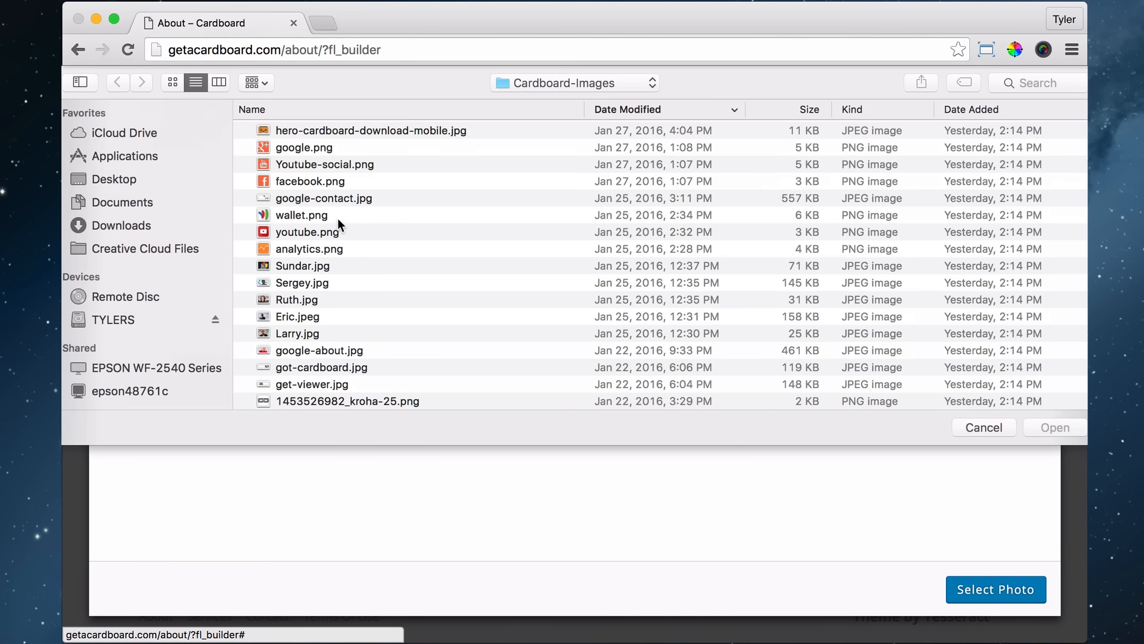
pyautogui.click(336, 216)
pyautogui.press('r')
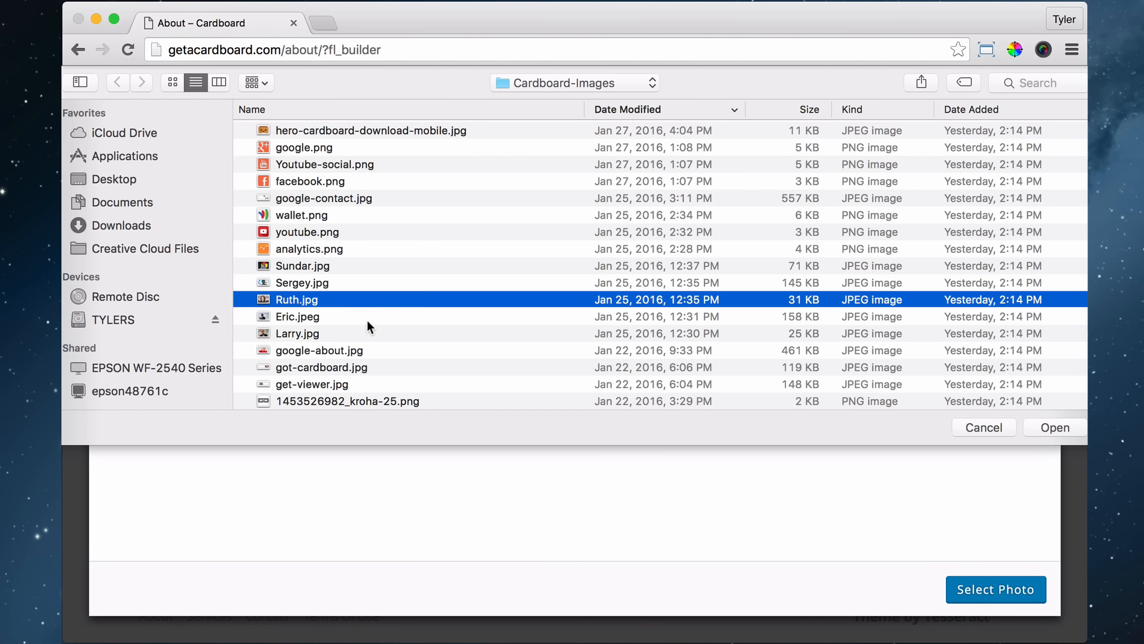
pyautogui.click(1048, 430)
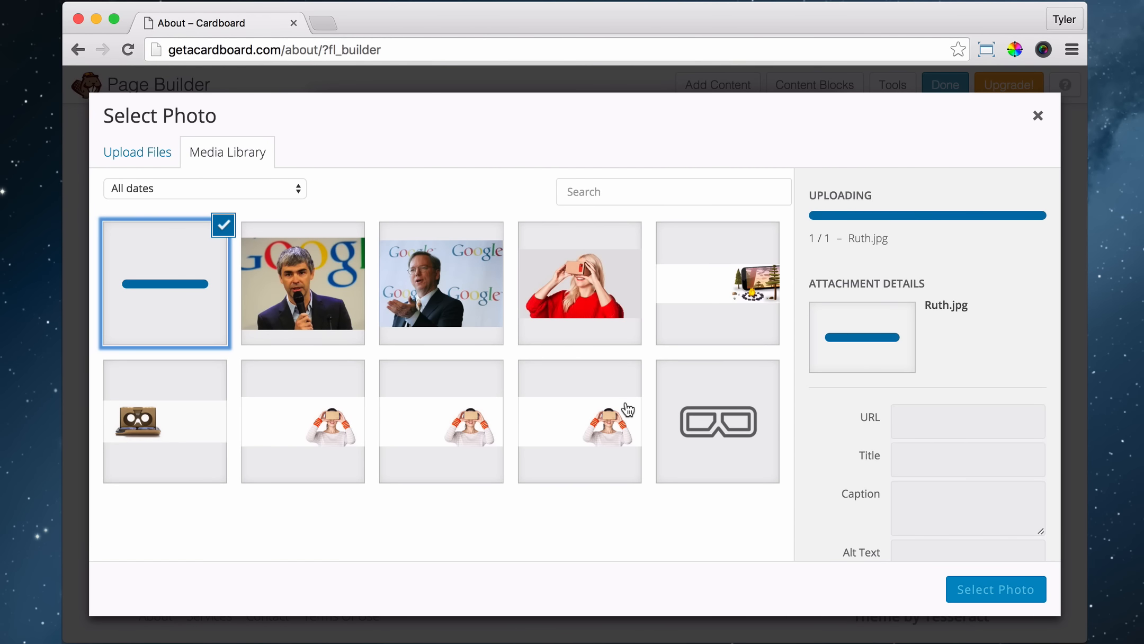
pyautogui.click(1011, 590)
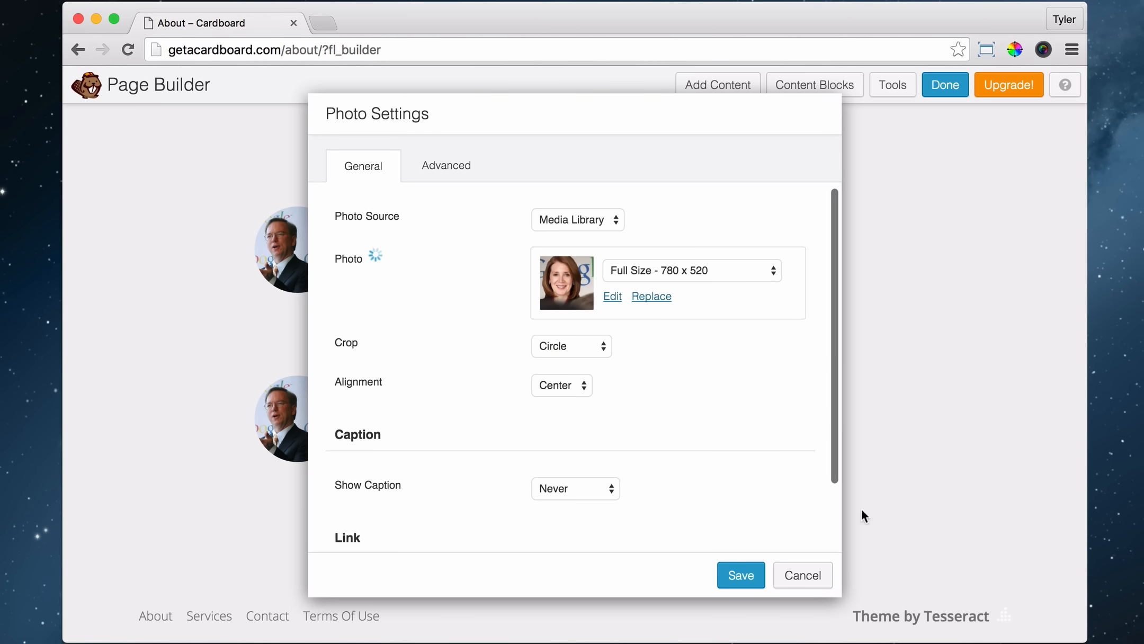
pyautogui.click(740, 575)
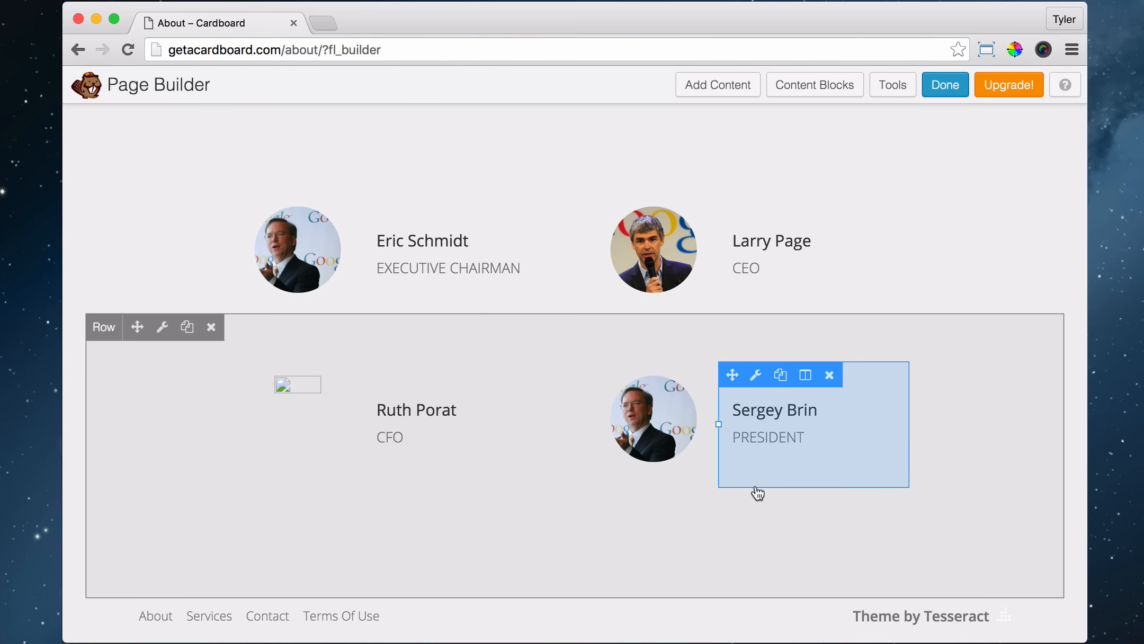
# Replace the photo beside Sergey Brin with Sergey.jpg uploaded from the Cardboard-Images folder, and save the photo settings.
pyautogui.click(633, 374)
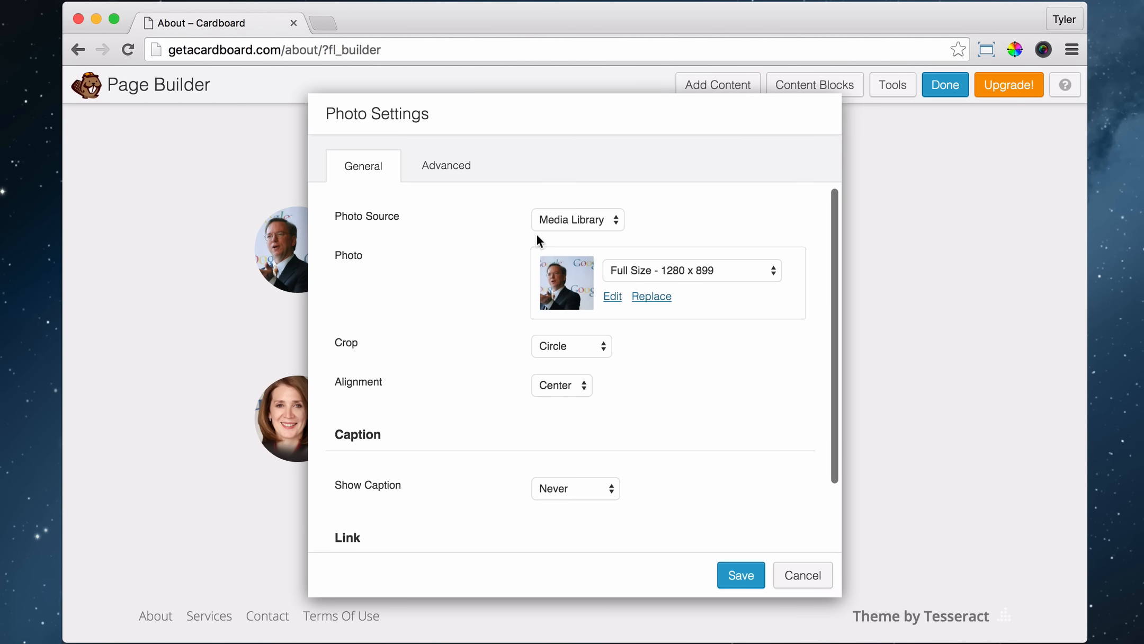
pyautogui.click(612, 297)
pyautogui.click(158, 166)
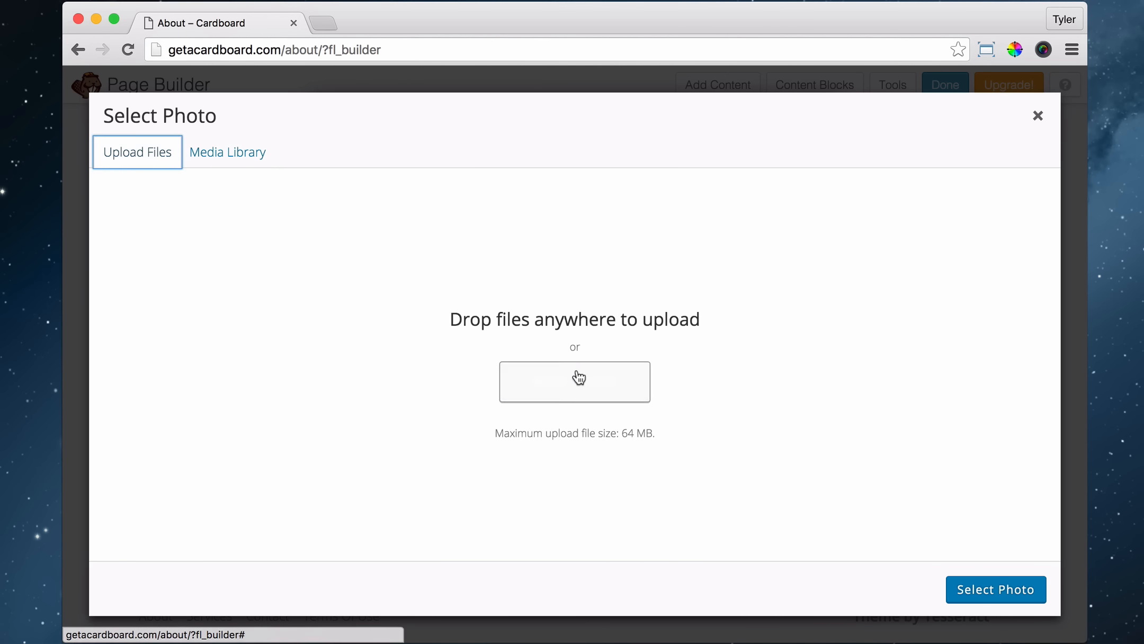
pyautogui.click(576, 378)
pyautogui.click(317, 282)
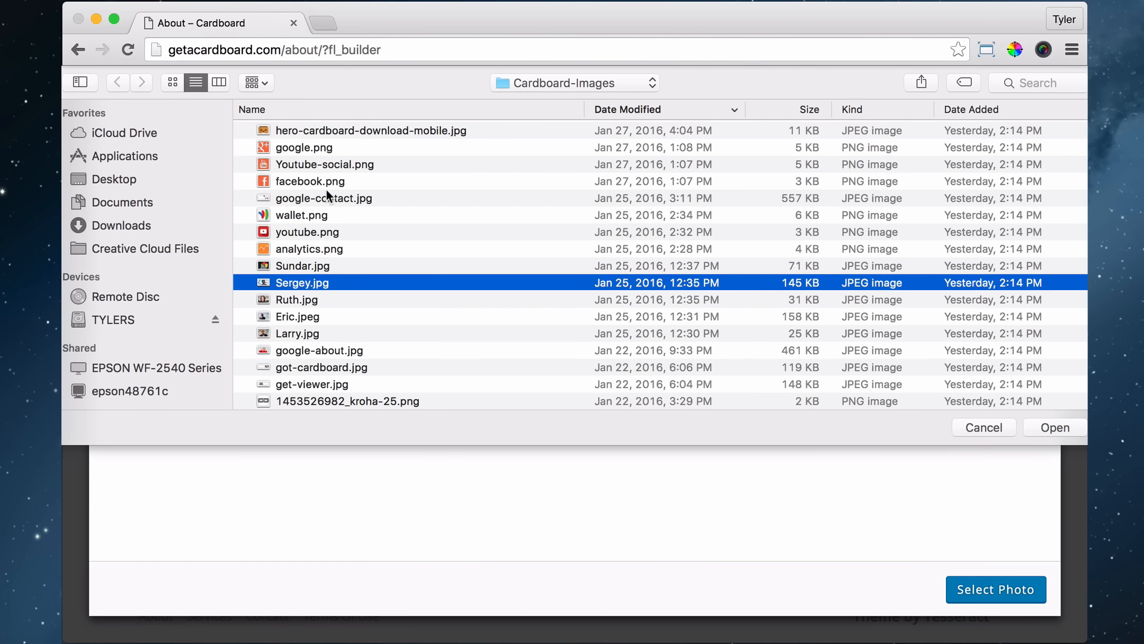
pyautogui.click(1037, 428)
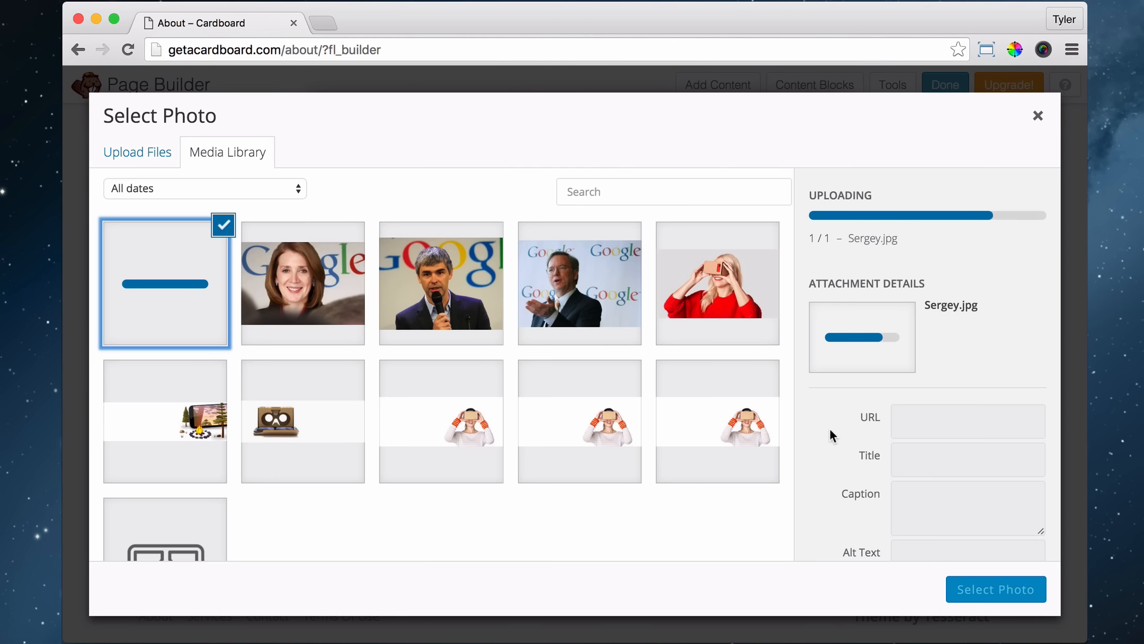
pyautogui.click(974, 586)
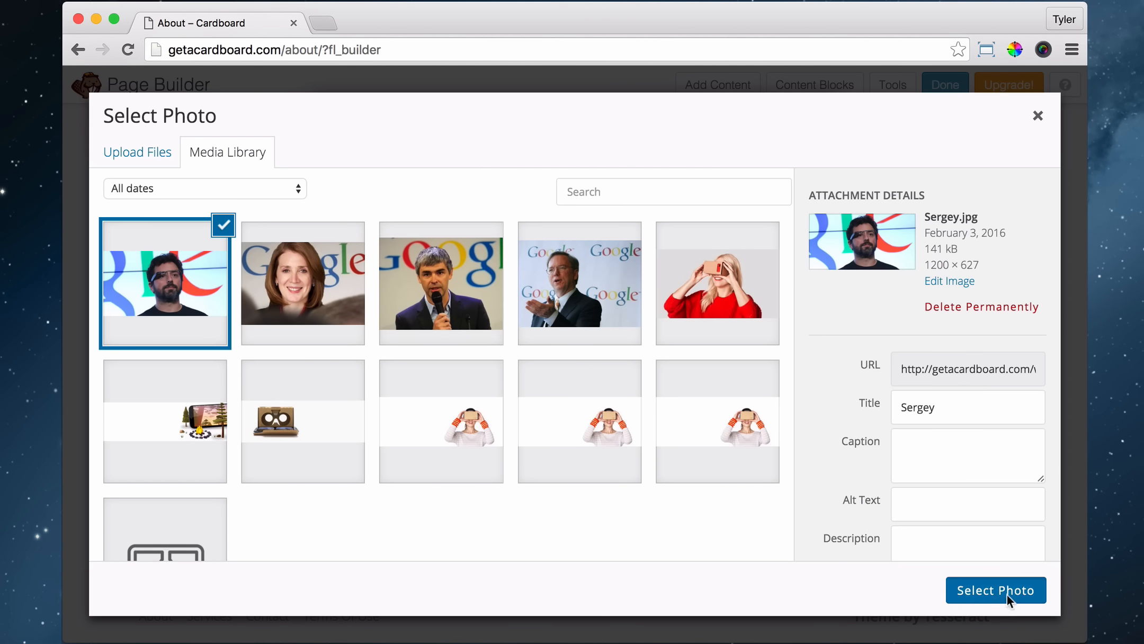
pyautogui.click(744, 576)
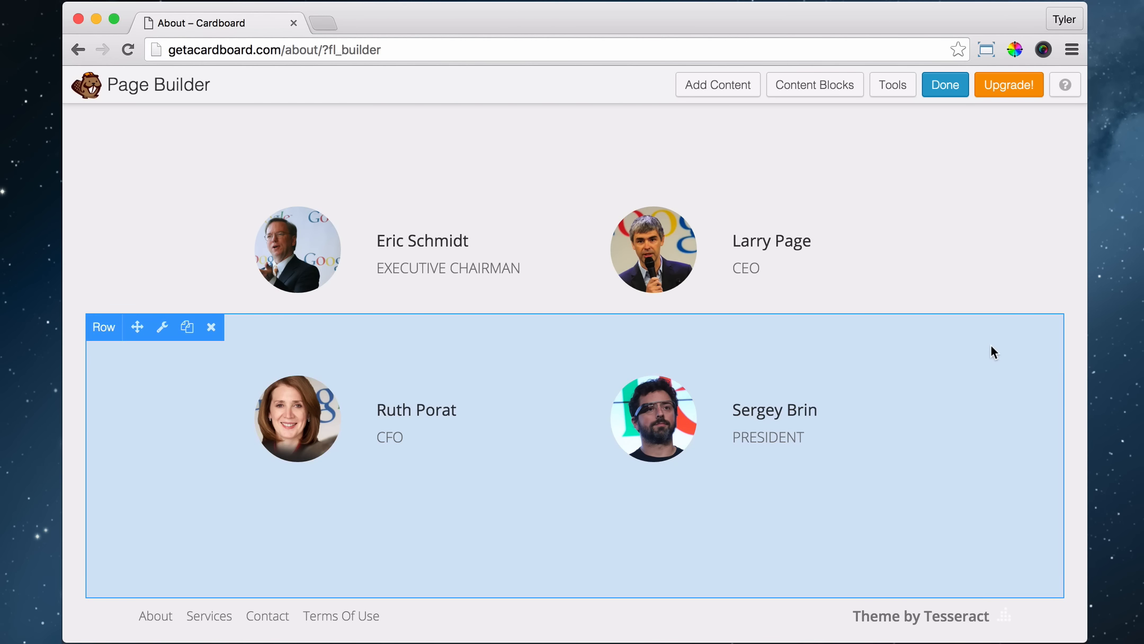
# Copy the full testimonial quote beginning "Our employees appreciate the choice" from the finished example About page.
pyautogui.scroll(-2, 990, 344)
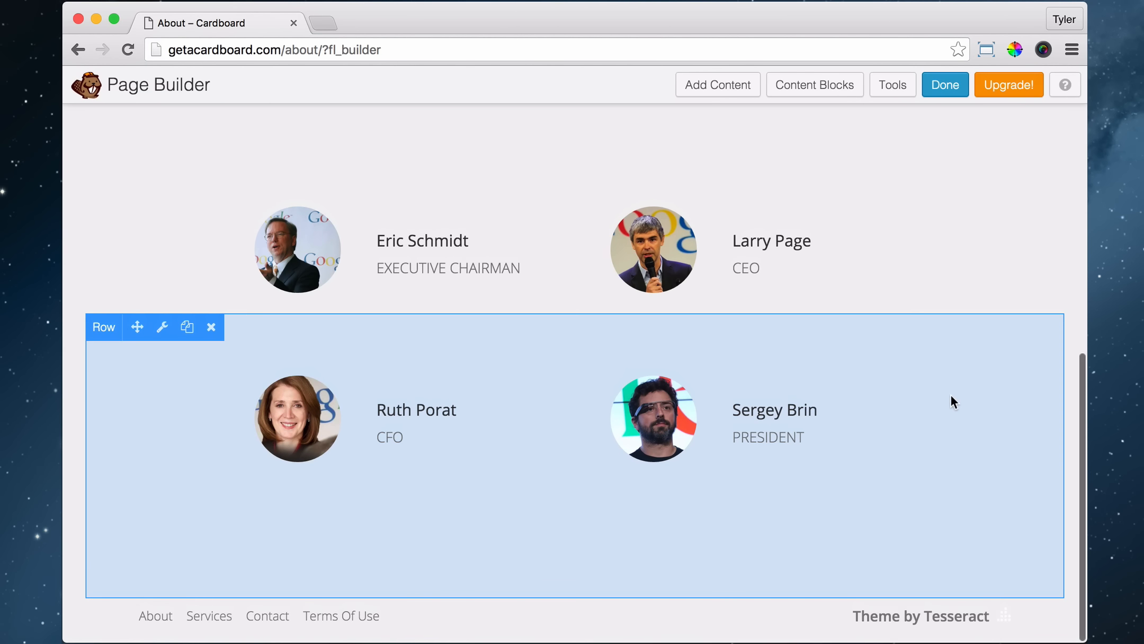
pyautogui.scroll(10, 945, 402)
pyautogui.scroll(-10, 945, 397)
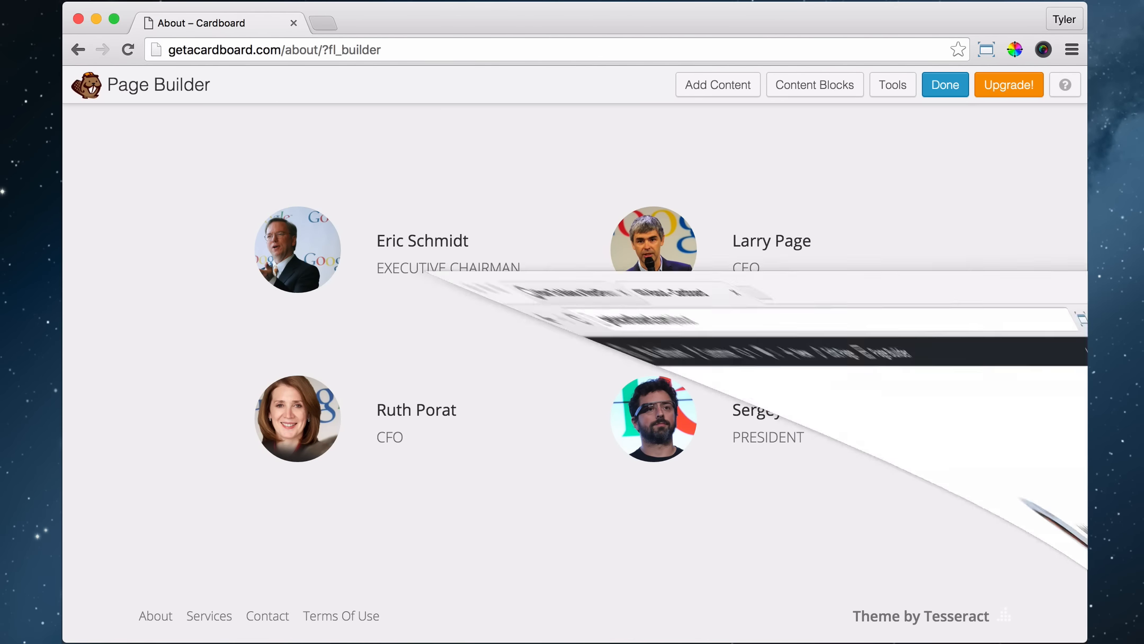
pyautogui.scroll(-5, 848, 327)
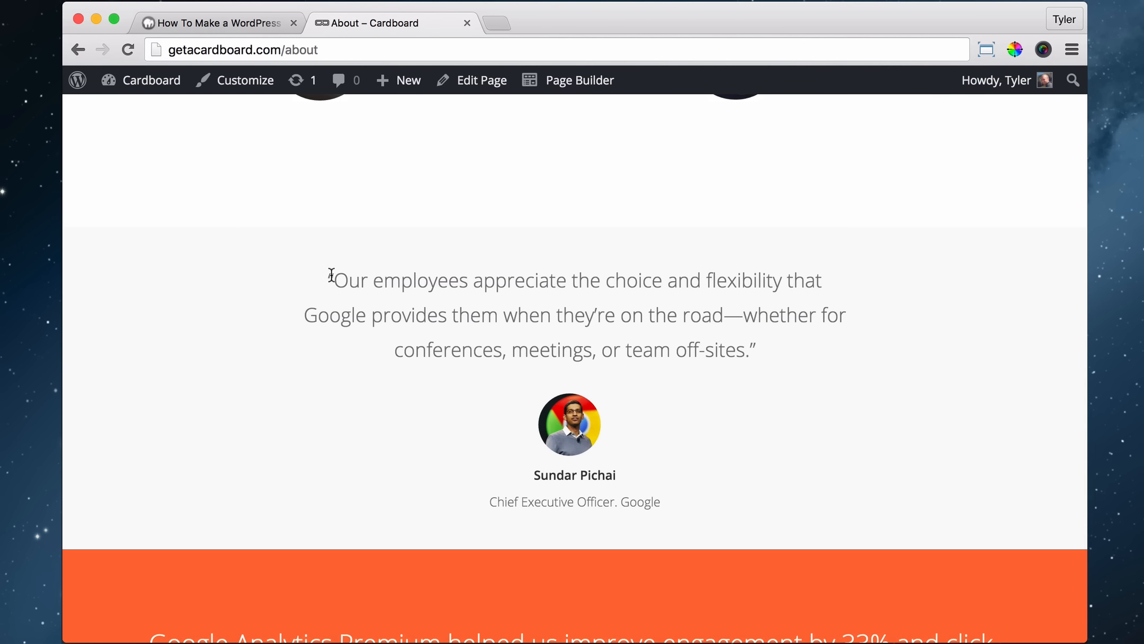
pyautogui.moveTo(328, 274); pyautogui.dragTo(780, 340)
pyautogui.rightClick(664, 308)
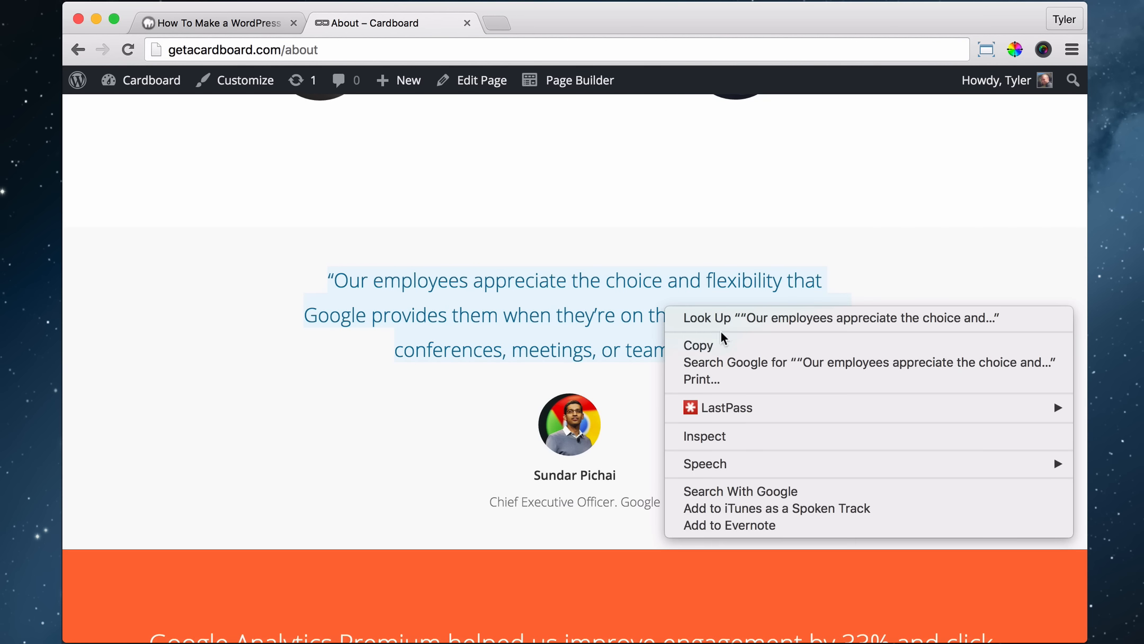
pyautogui.click(722, 339)
pyautogui.click(538, 286)
# Examine the finished example page's banner, team rows, testimonial and orange call-to-action section as a layout reference.
pyautogui.scroll(-1, 538, 286)
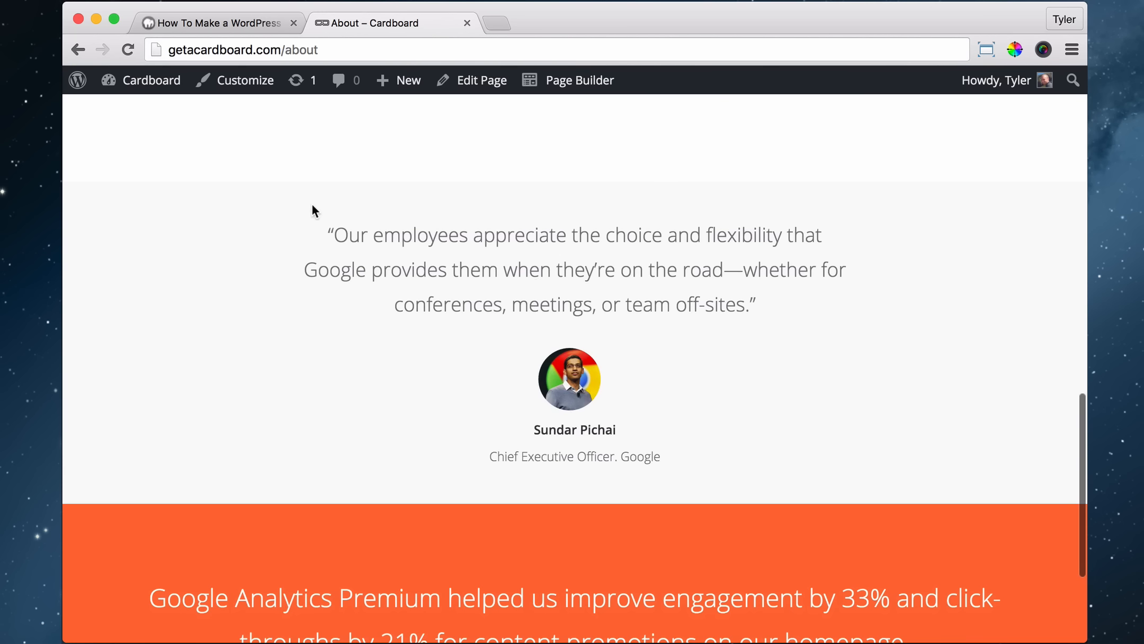
pyautogui.scroll(5, 314, 225)
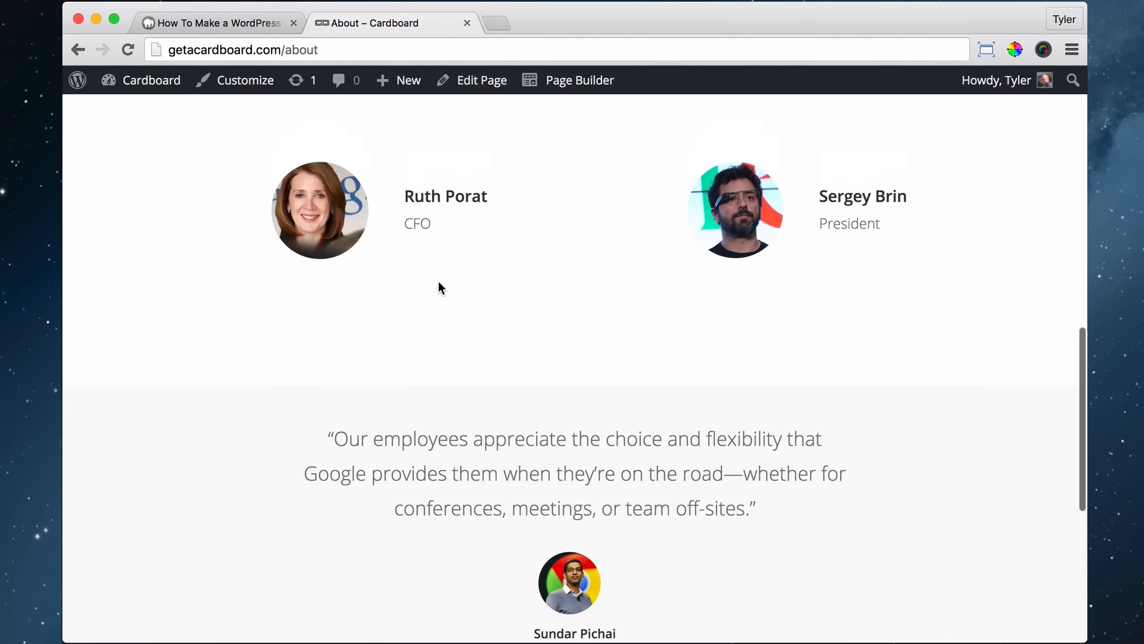
pyautogui.scroll(15, 438, 283)
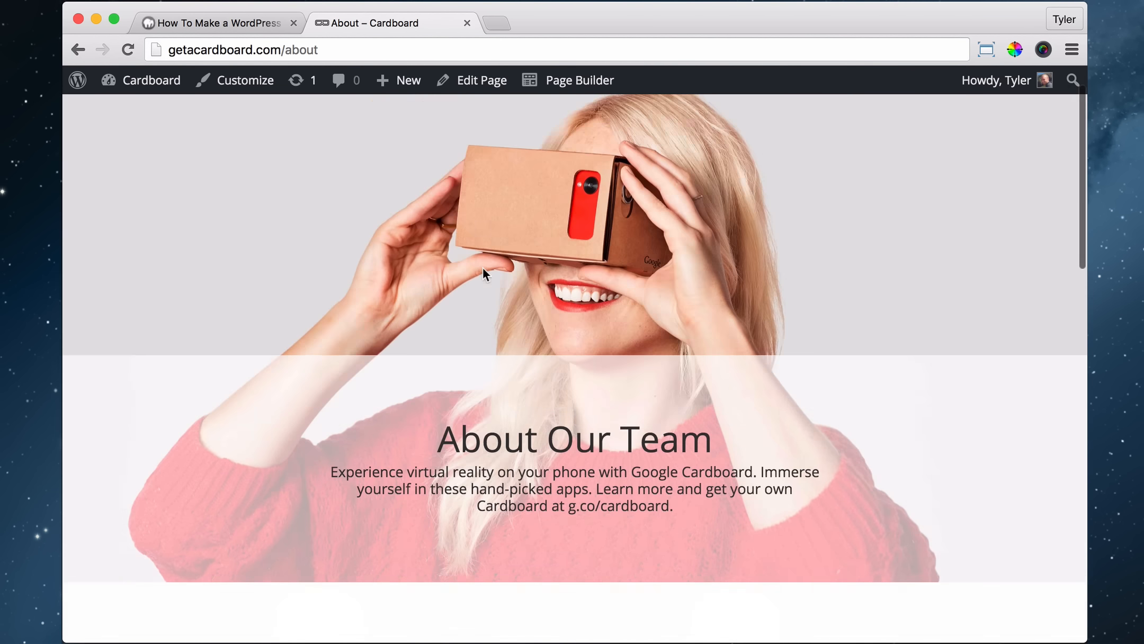
pyautogui.scroll(-10, 533, 286)
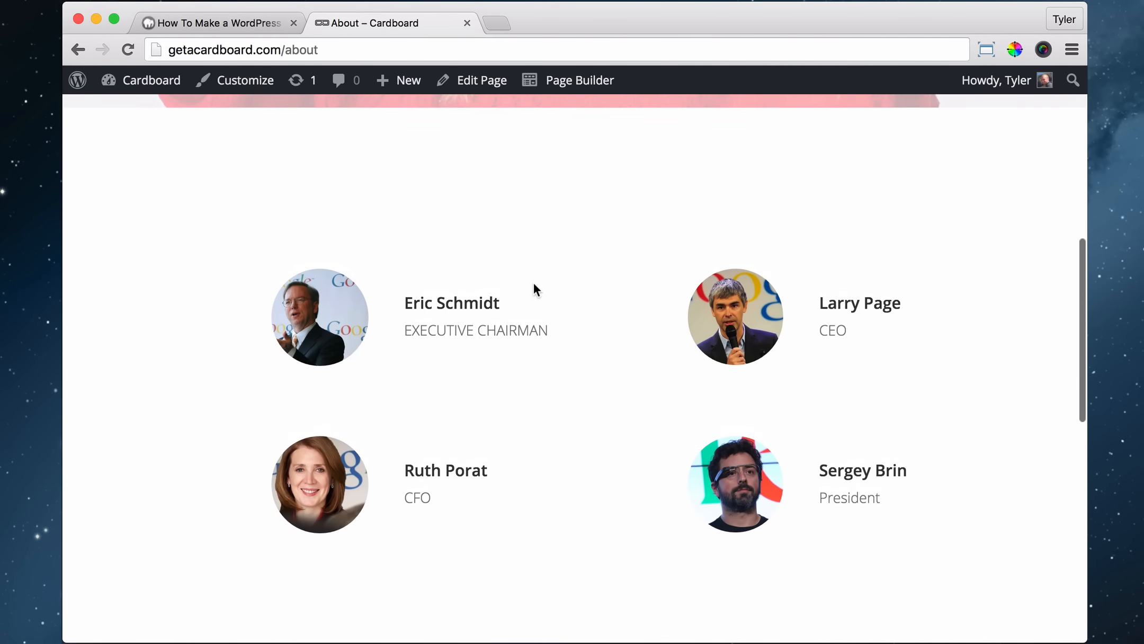
pyautogui.scroll(-2, 533, 286)
pyautogui.scroll(2, 533, 286)
pyautogui.scroll(-8, 533, 286)
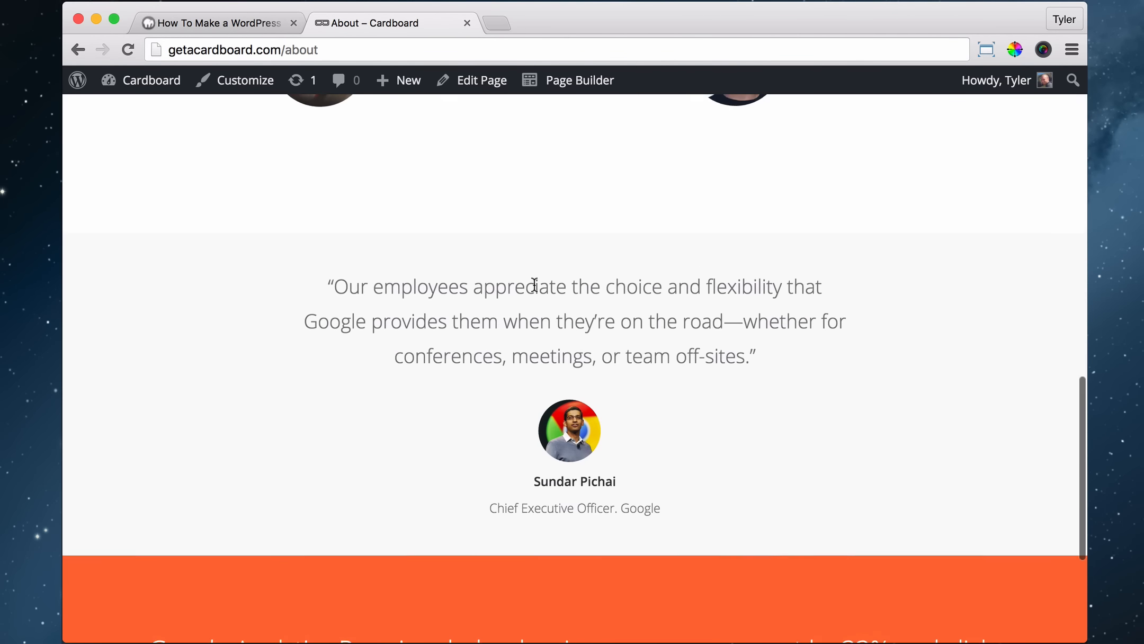
pyautogui.scroll(-5, 533, 283)
pyautogui.scroll(3, 512, 331)
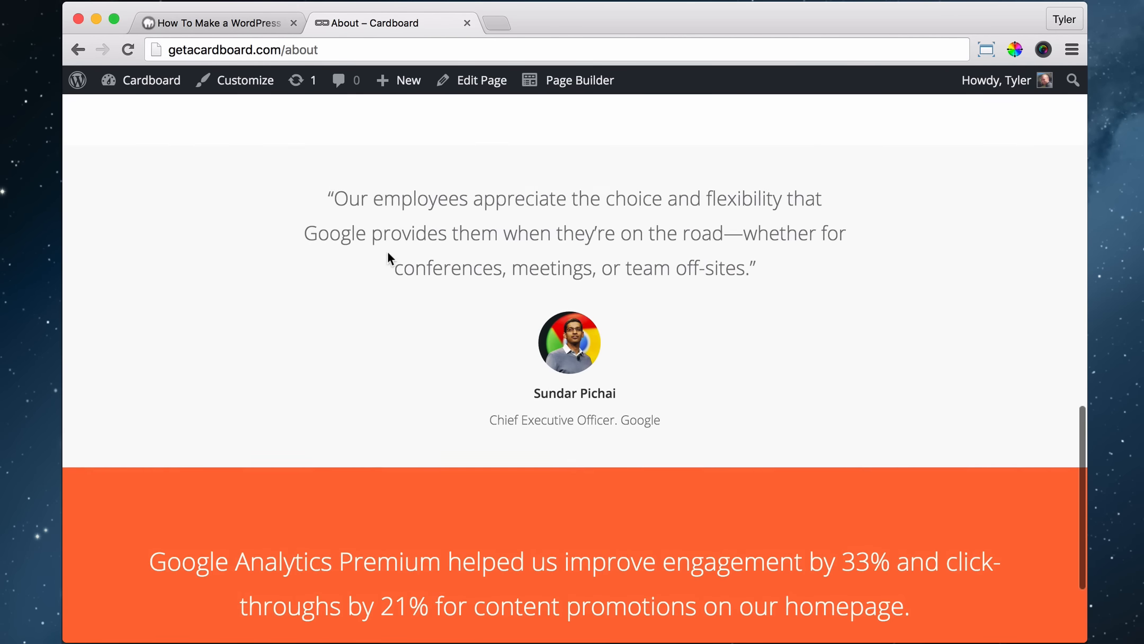
pyautogui.scroll(2, 387, 253)
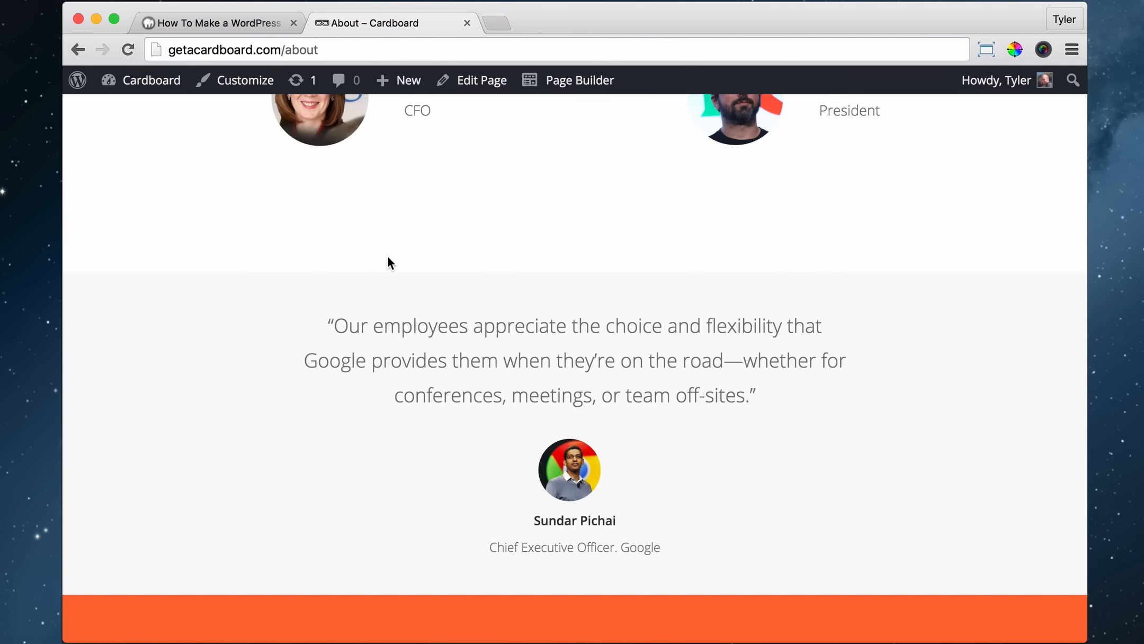
pyautogui.click(240, 20)
pyautogui.click(355, 23)
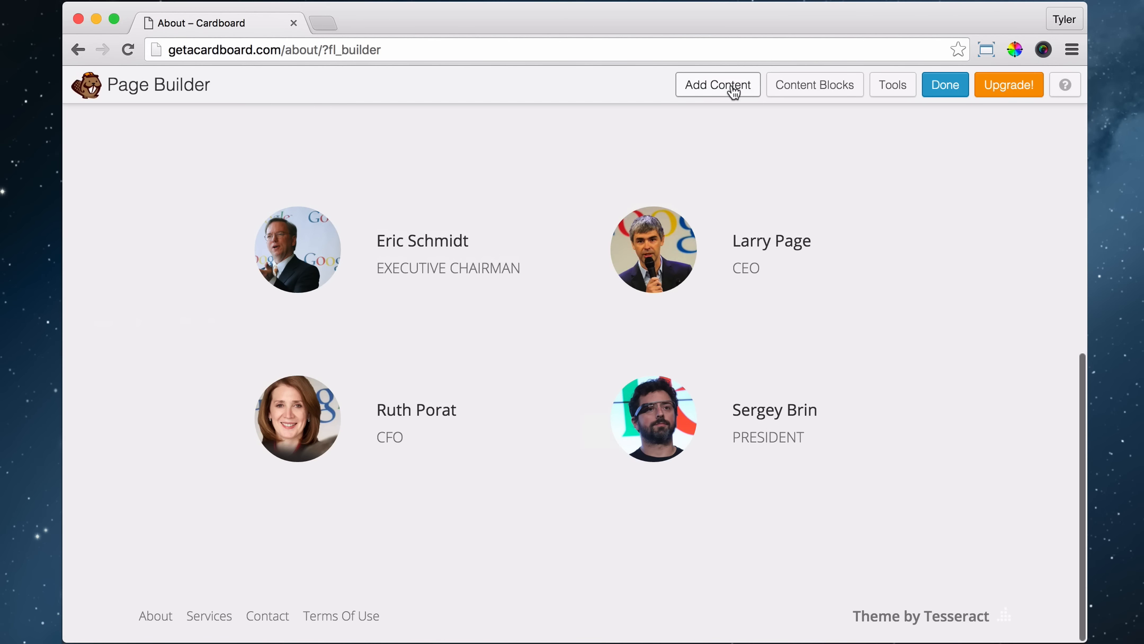
# Add a one-column row below the lower team row and open its row settings.
pyautogui.click(732, 87)
pyautogui.click(960, 161)
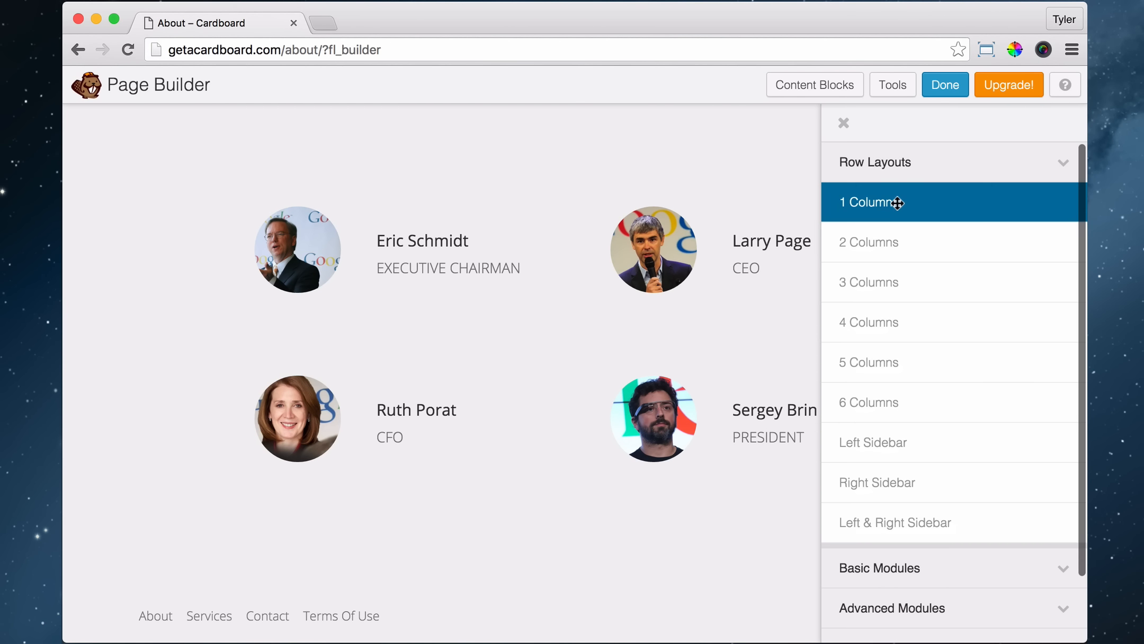
pyautogui.moveTo(873, 207); pyautogui.dragTo(400, 567)
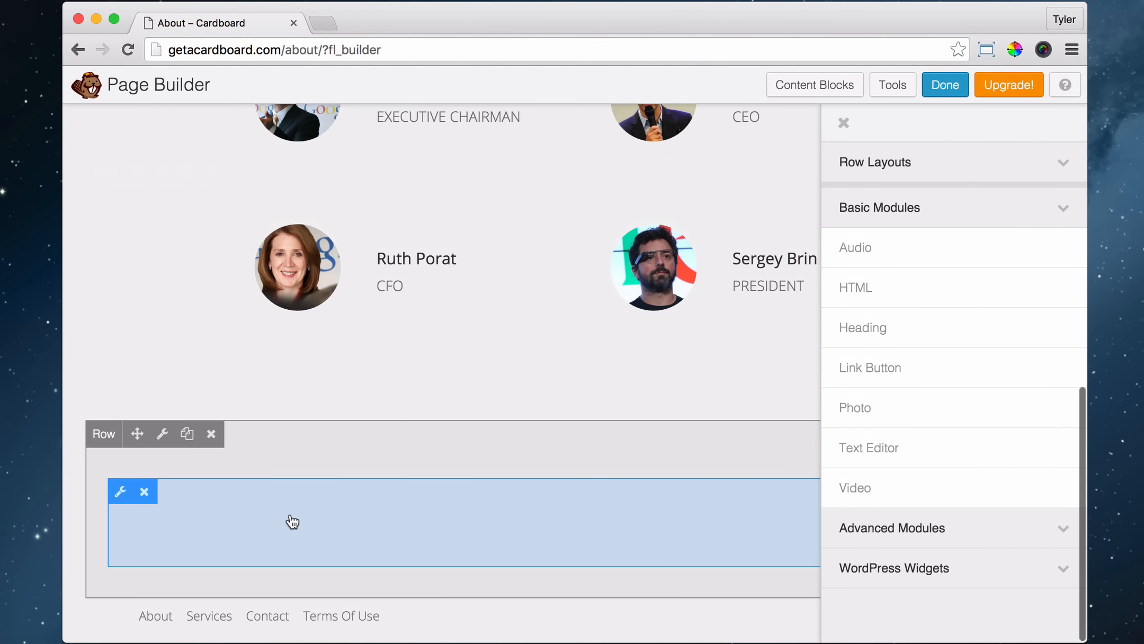
pyautogui.click(163, 435)
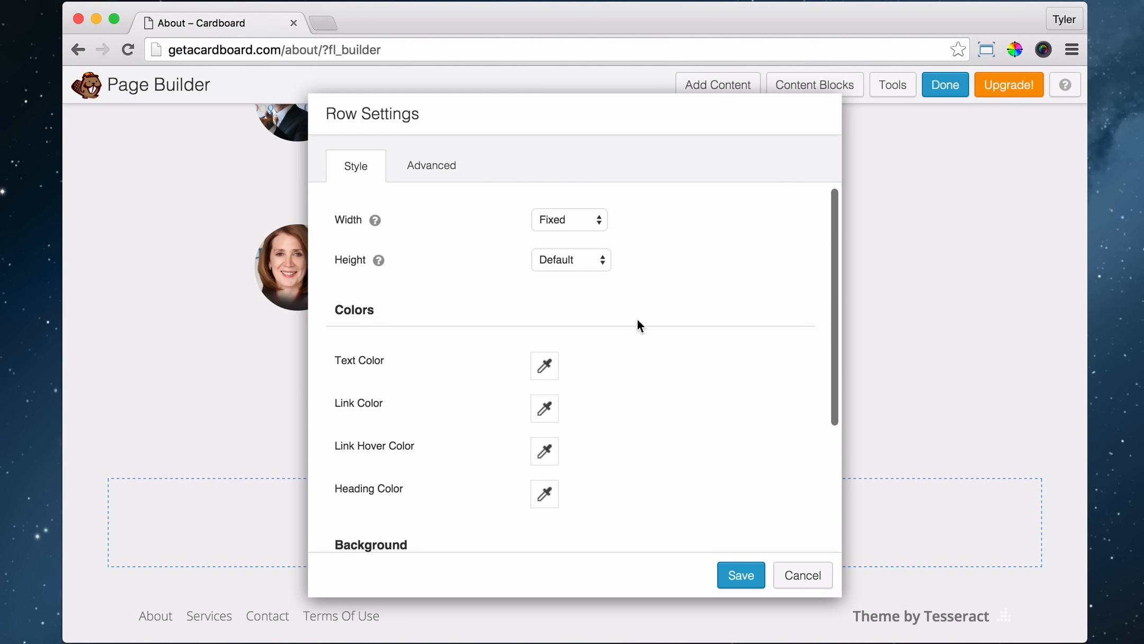
# Set the new bottom row's width to Full Width in its row settings.
pyautogui.scroll(-3, 616, 339)
pyautogui.scroll(3, 616, 339)
pyautogui.scroll(-1, 617, 338)
pyautogui.scroll(1, 615, 338)
pyautogui.click(601, 220)
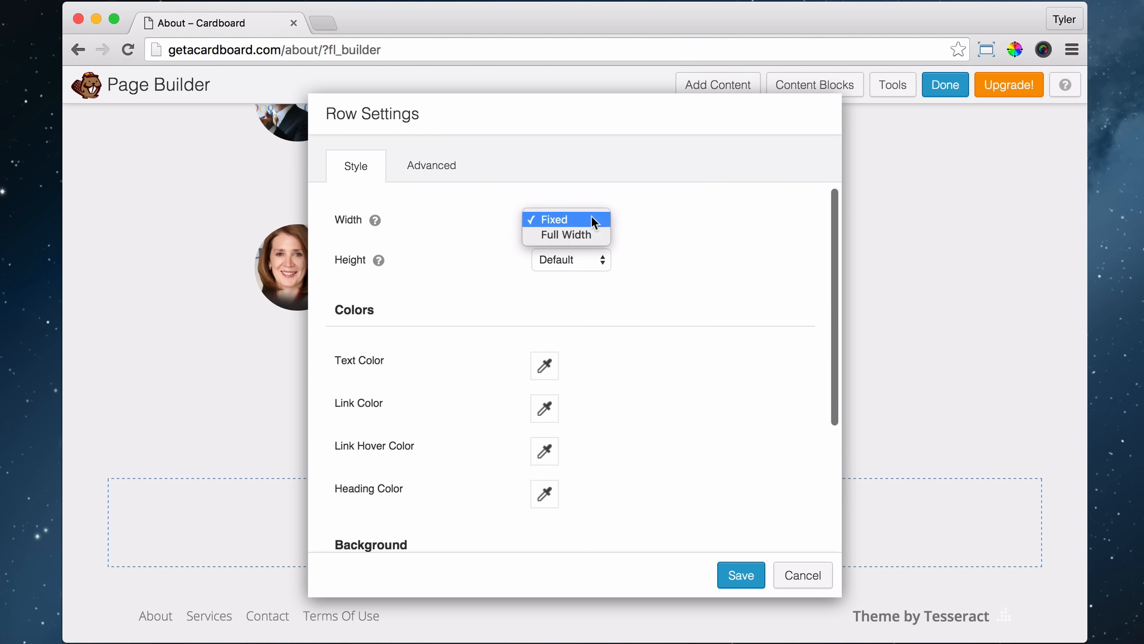
pyautogui.click(570, 236)
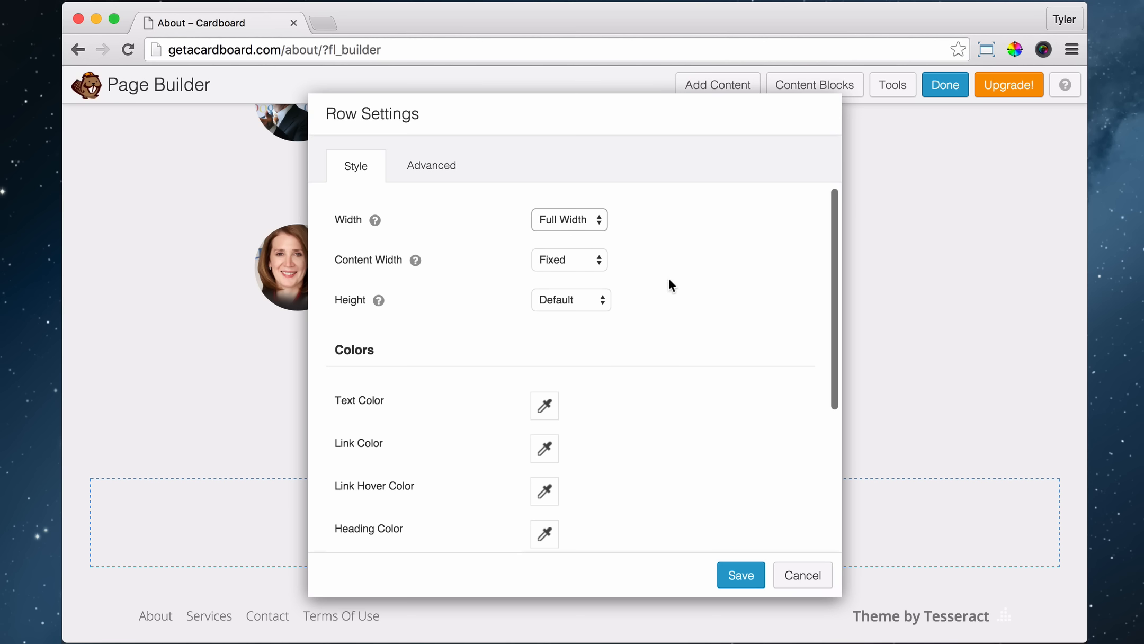
# Give the row a solid very light grey background color and save the row settings.
pyautogui.scroll(-4, 707, 357)
pyautogui.click(574, 436)
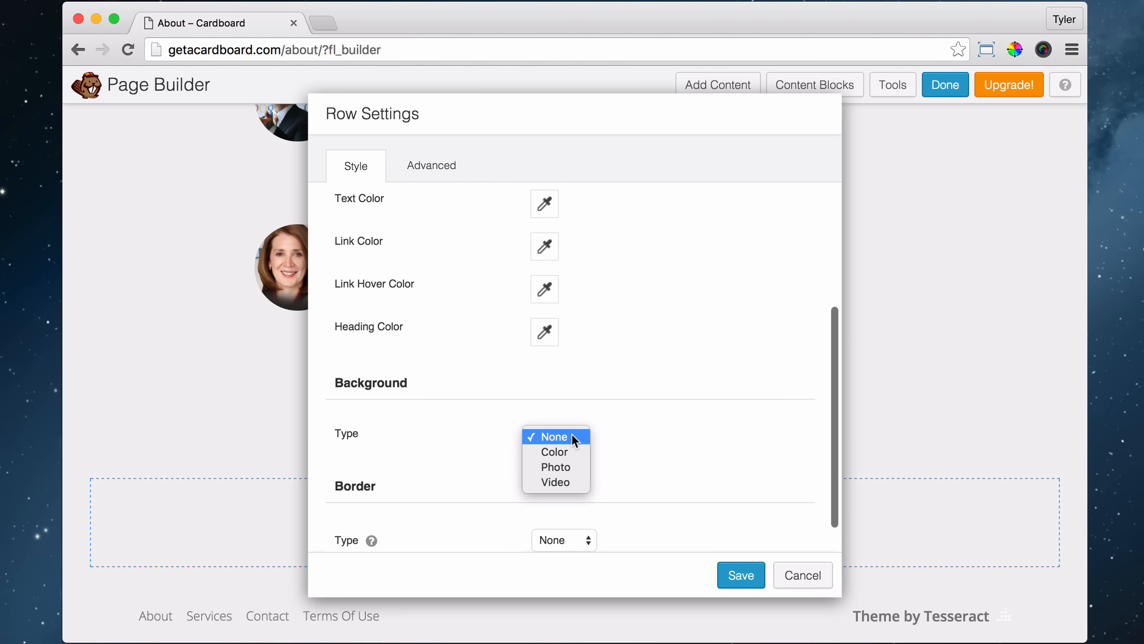
pyautogui.click(564, 450)
pyautogui.scroll(-4, 650, 397)
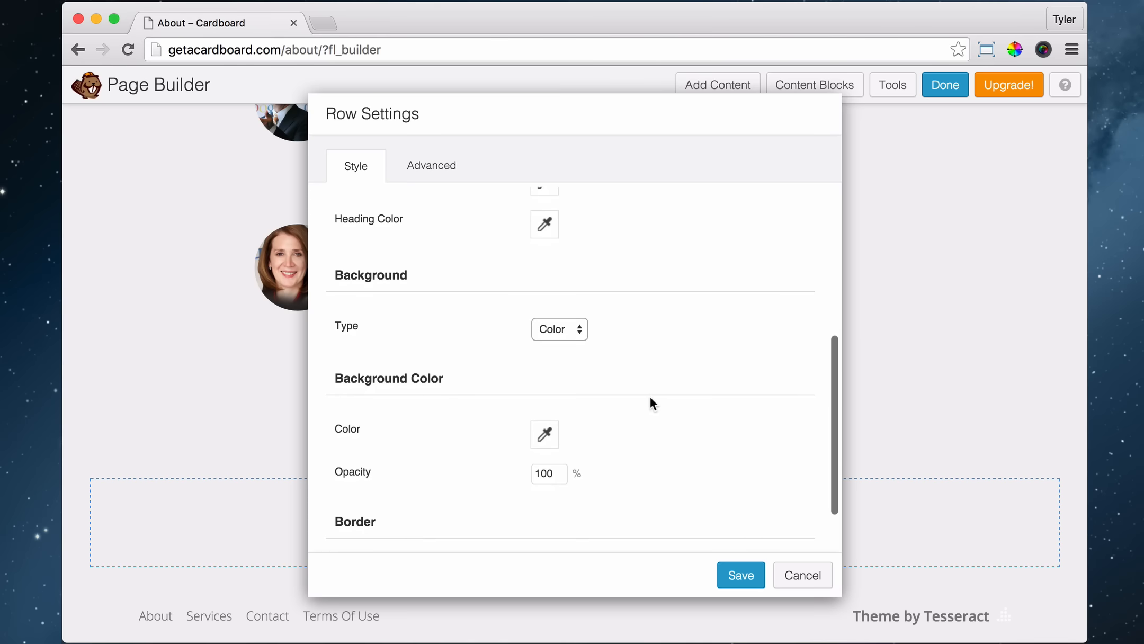
pyautogui.click(544, 434)
pyautogui.moveTo(562, 263); pyautogui.dragTo(497, 195)
pyautogui.click(524, 260)
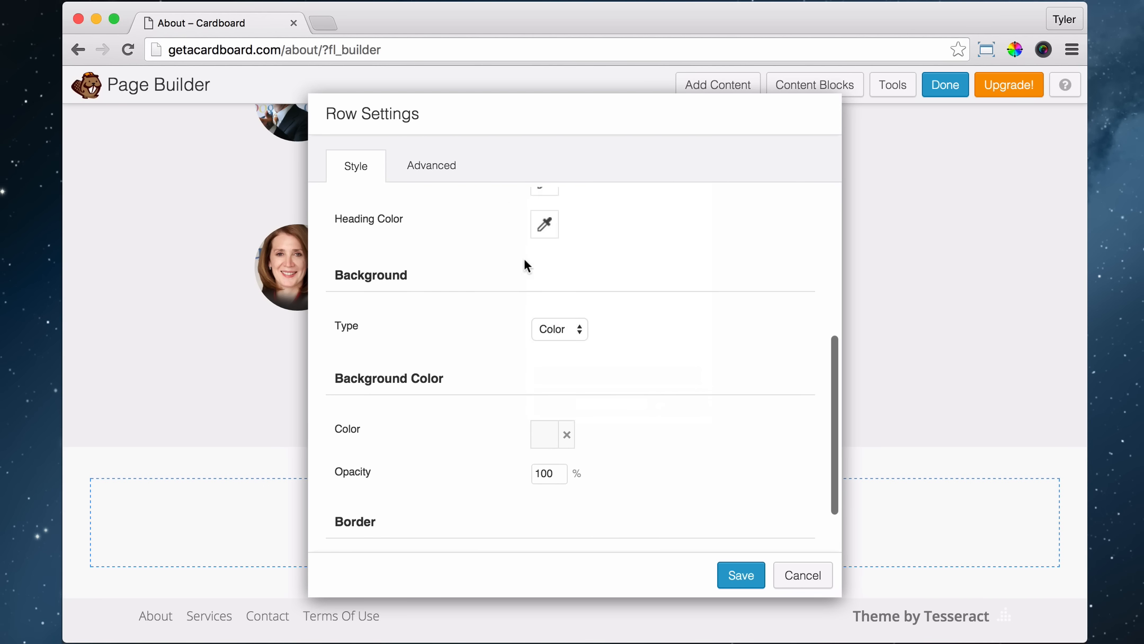
pyautogui.click(741, 576)
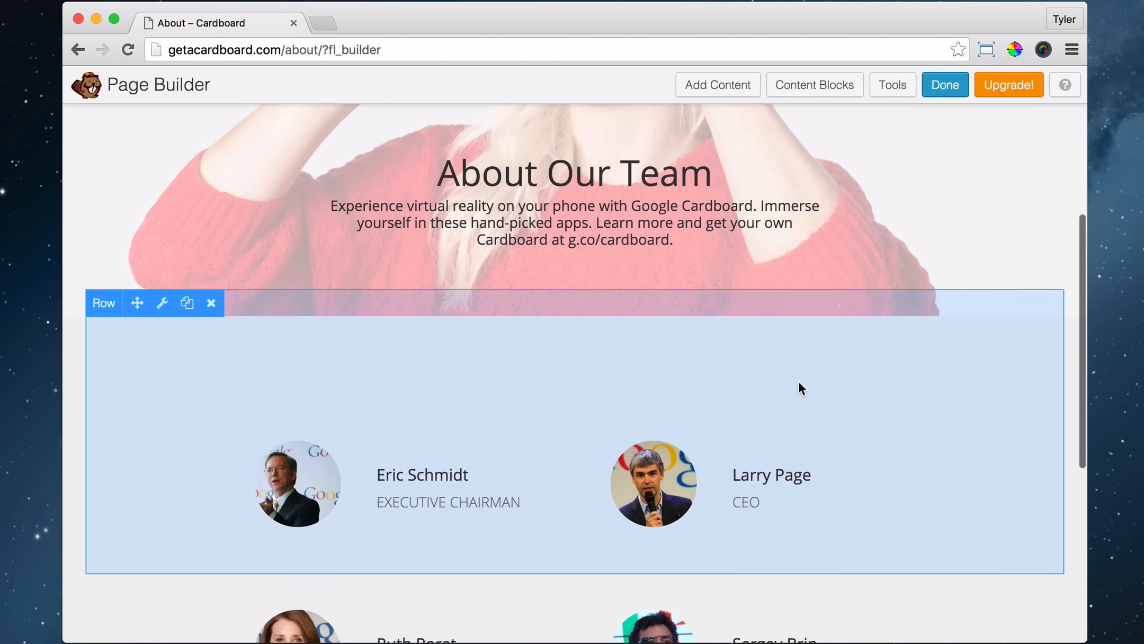
# Finish editing, publish the changes, and check the team rows and grey row on the published About page.
pyautogui.scroll(-5, 797, 379)
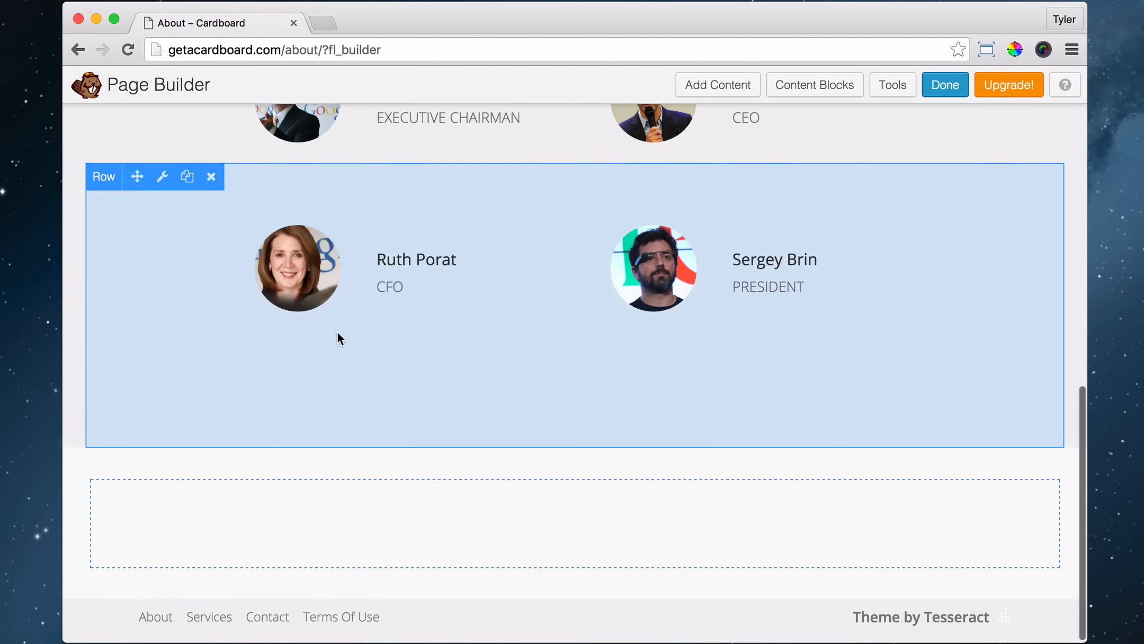
pyautogui.scroll(10, 339, 334)
pyautogui.scroll(-7, 373, 345)
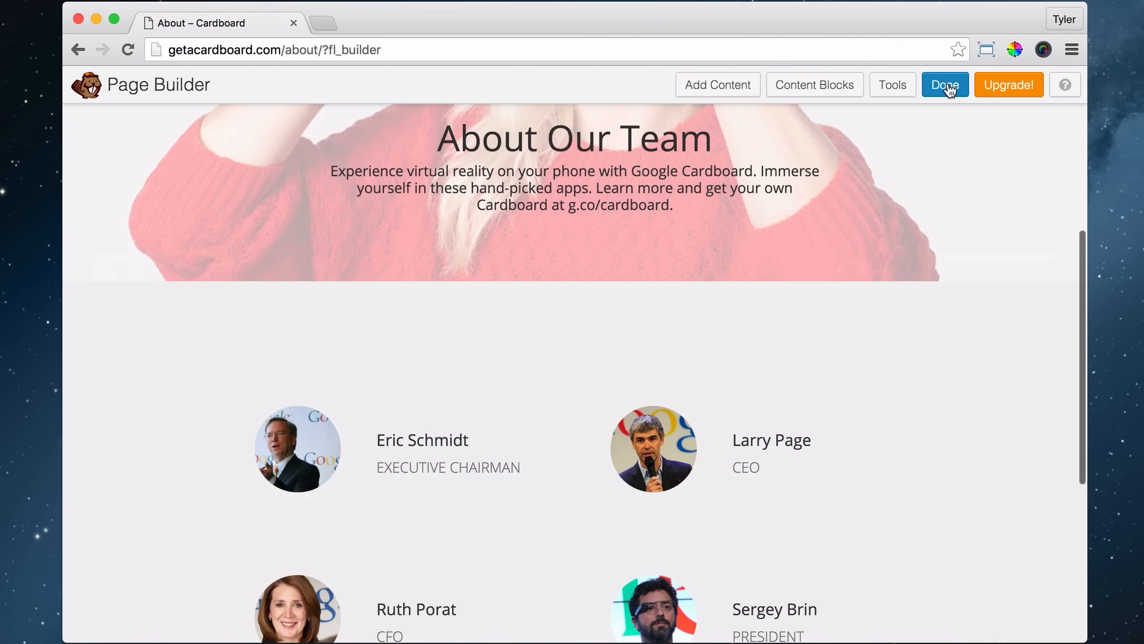
pyautogui.click(945, 86)
pyautogui.click(585, 309)
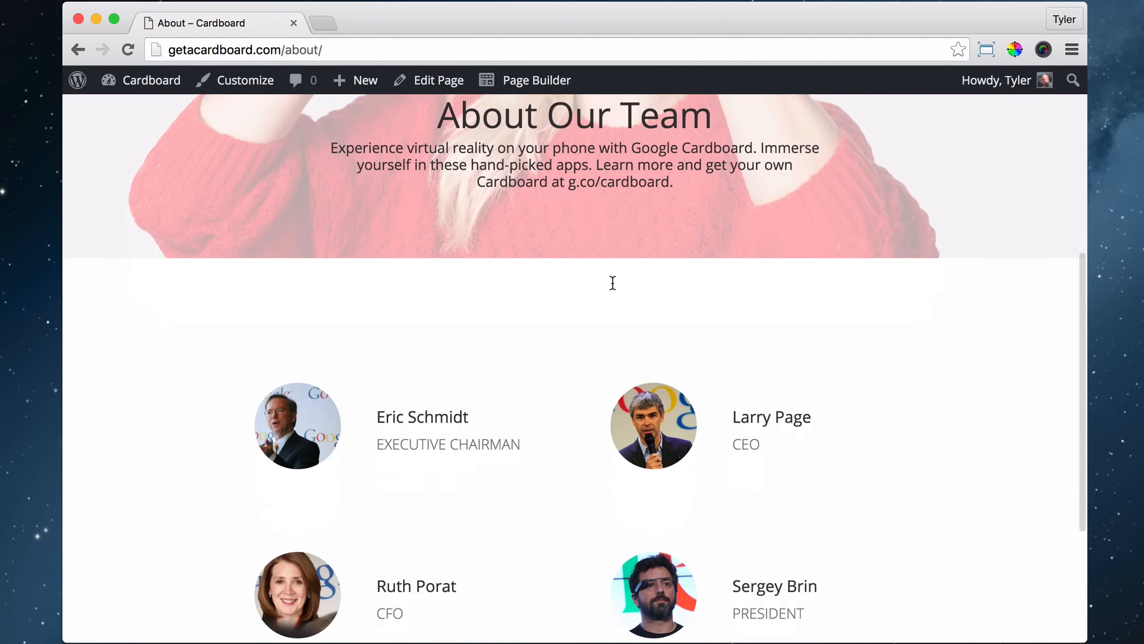
pyautogui.scroll(-5, 577, 289)
pyautogui.scroll(3, 259, 229)
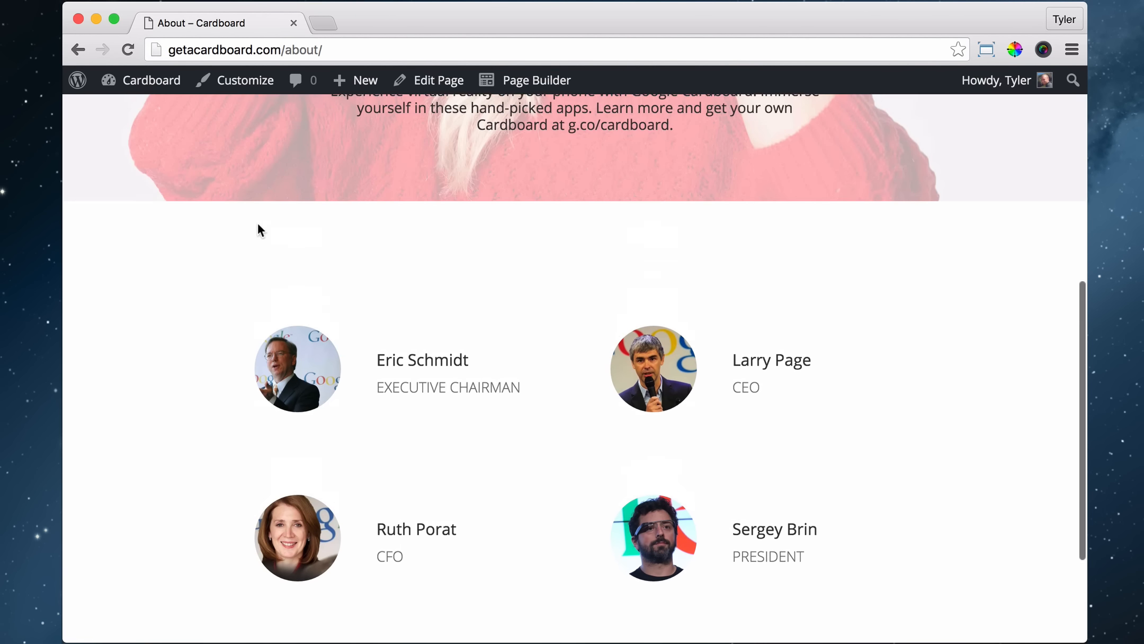
# Reopen the About page in Page Builder and add a Text Editor module to the empty light grey row.
pyautogui.click(527, 80)
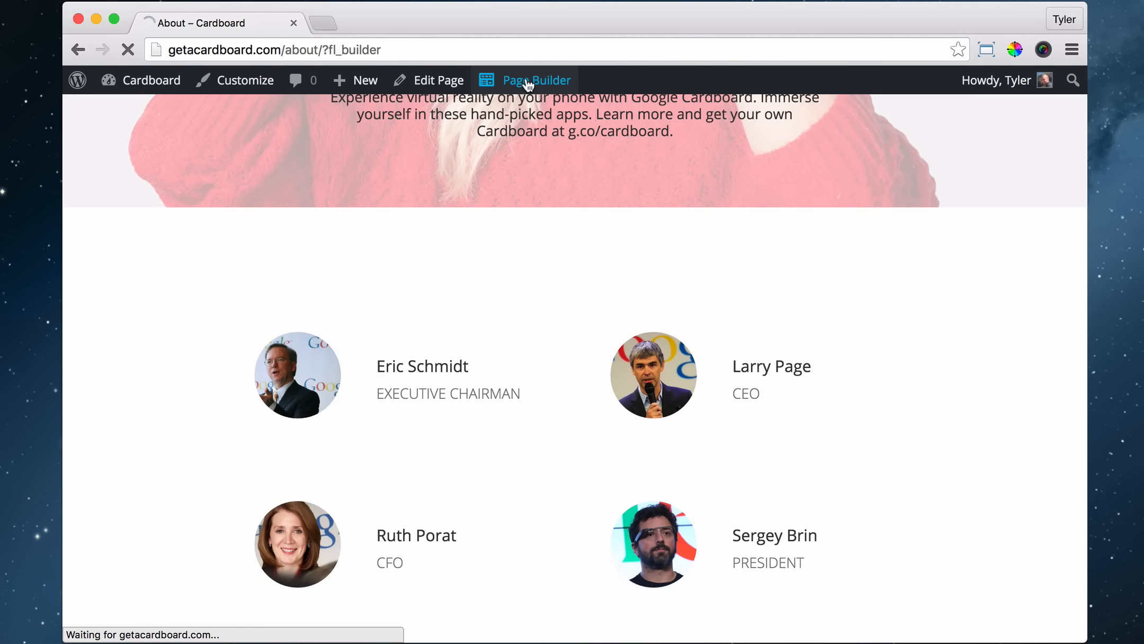
pyautogui.scroll(-10, 674, 236)
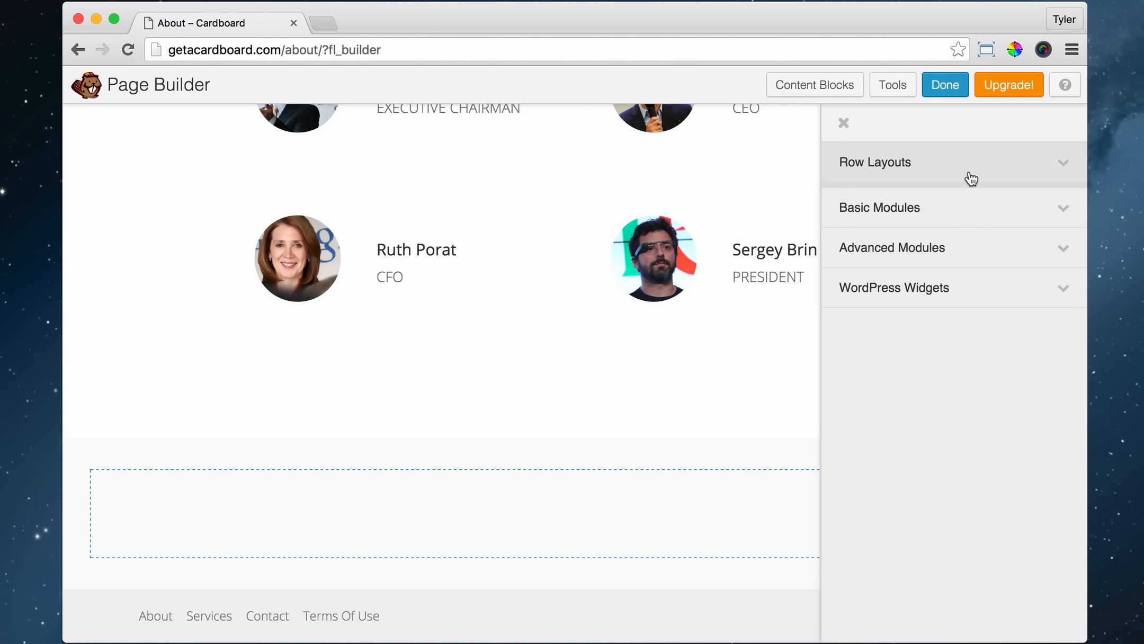
pyautogui.click(960, 209)
pyautogui.moveTo(883, 461); pyautogui.dragTo(466, 552)
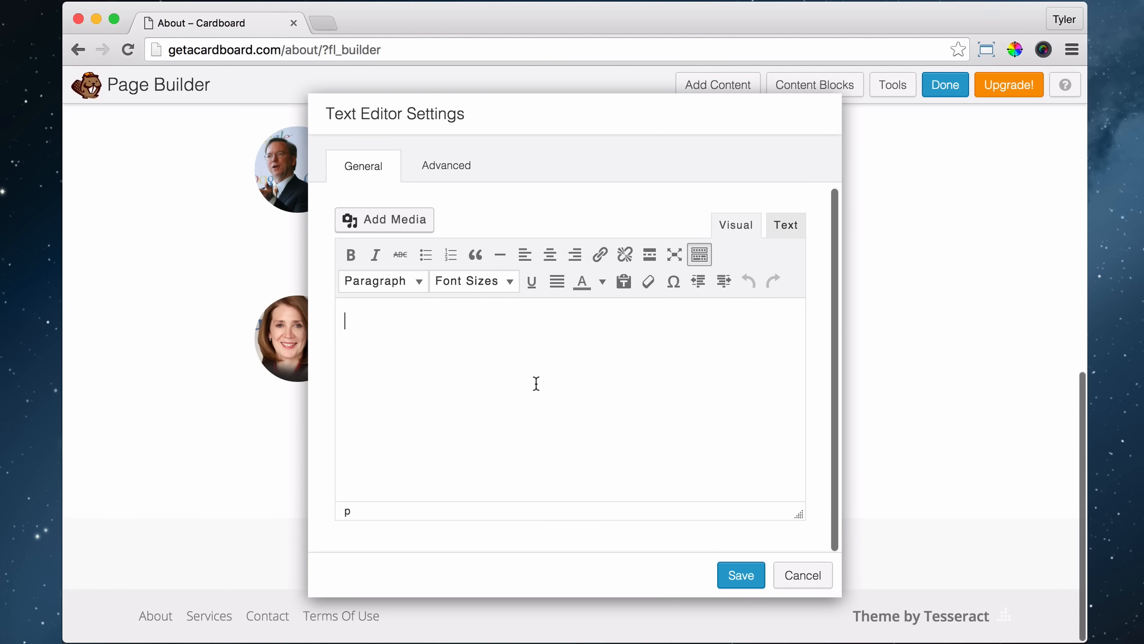
# Turn on plain-text pasting and paste the testimonial quote beginning "Our employees appreciate the choice" into the text module.
pyautogui.click(623, 280)
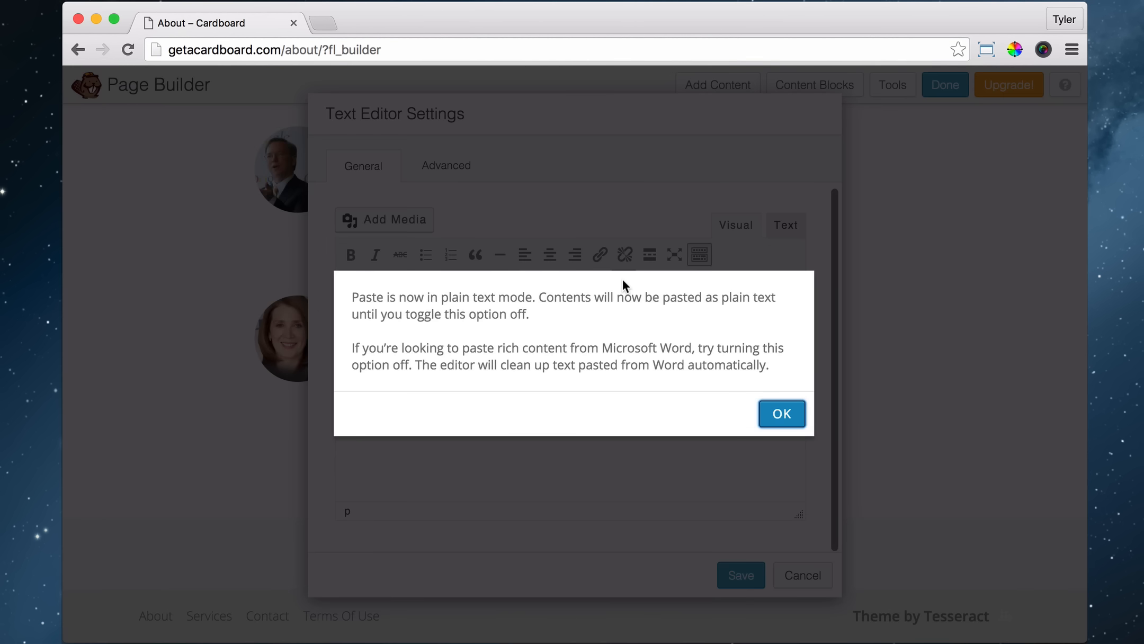
pyautogui.click(791, 413)
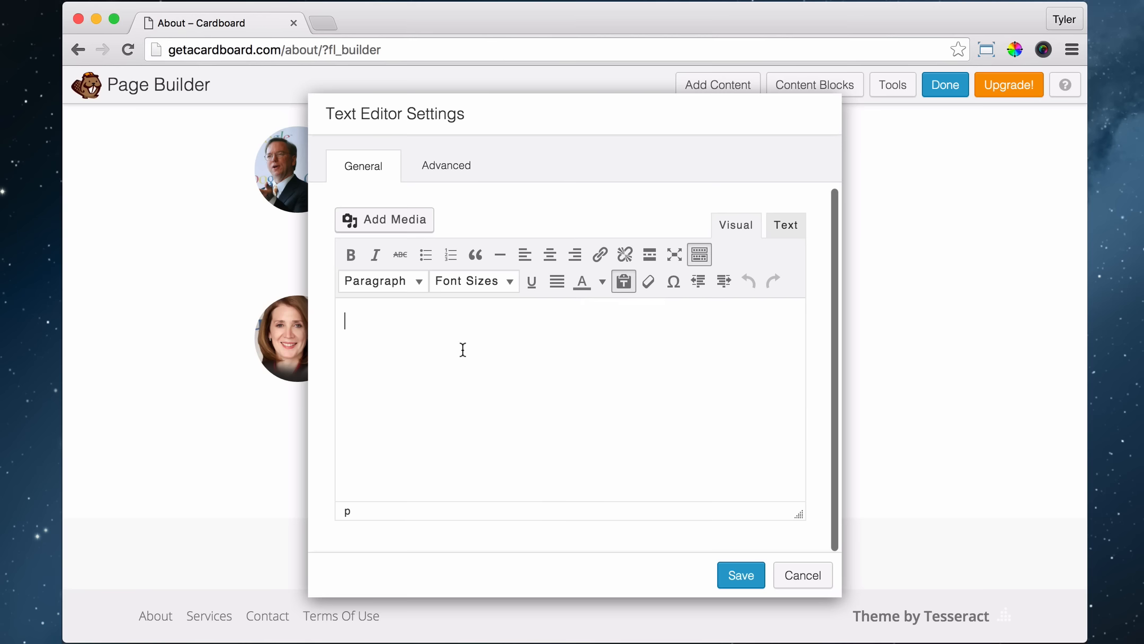
pyautogui.write('"Our employees appreciate the choice and flexibility that Google provides them when they’re on the road—whether for conferences, meetings, or team off-sites."')
# Set the whole testimonial quote to 22px and center it.
pyautogui.moveTo(536, 355); pyautogui.dragTo(283, 306)
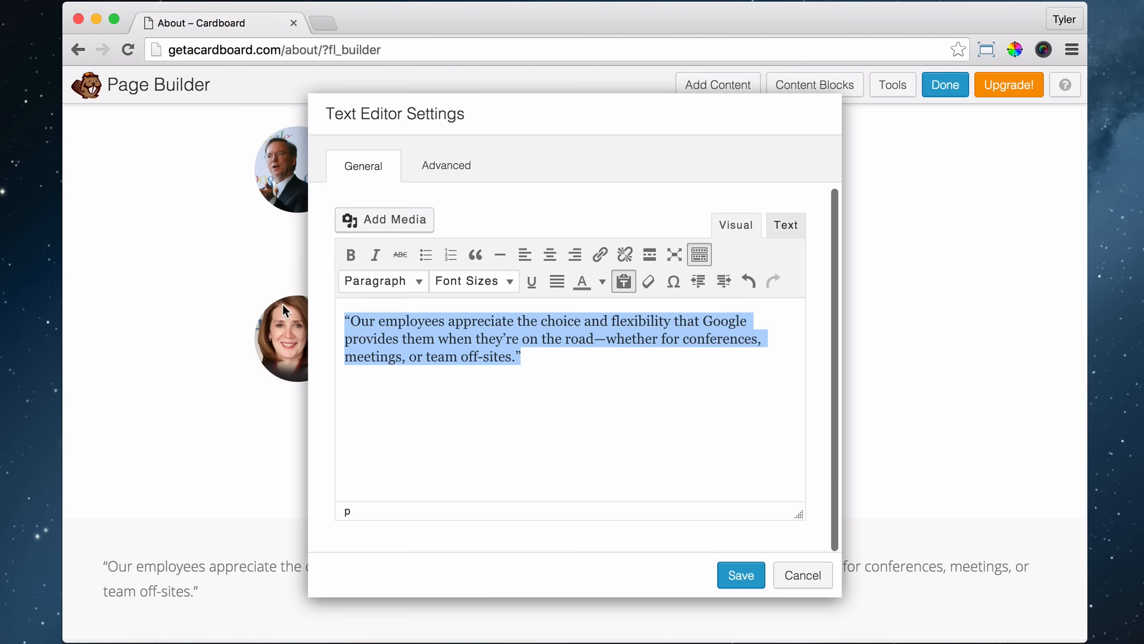
pyautogui.click(474, 282)
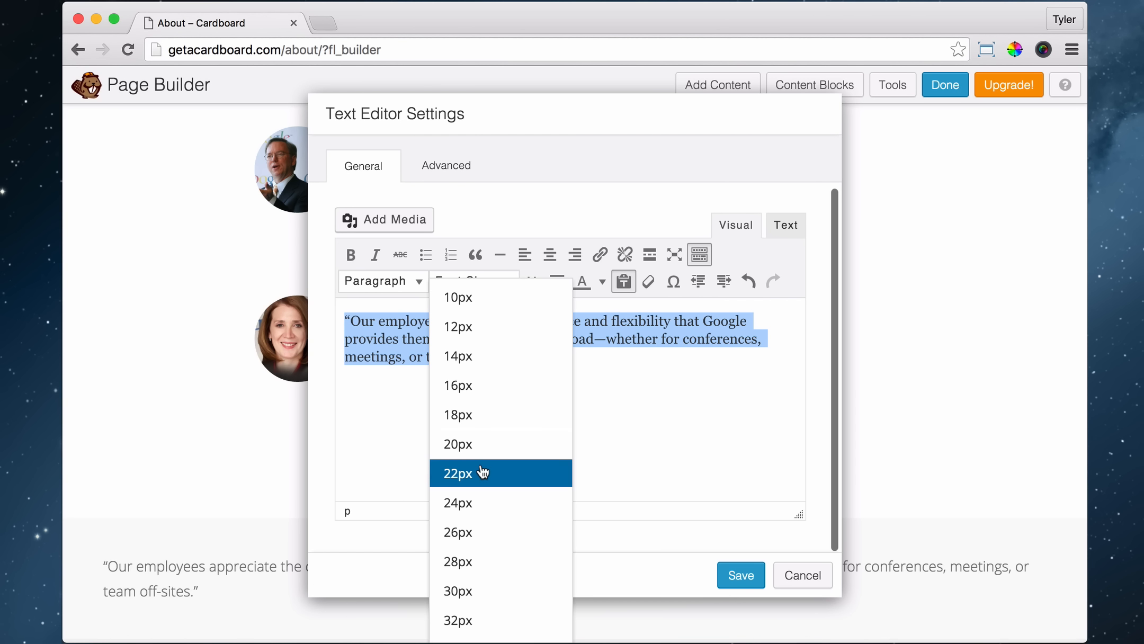
pyautogui.click(459, 473)
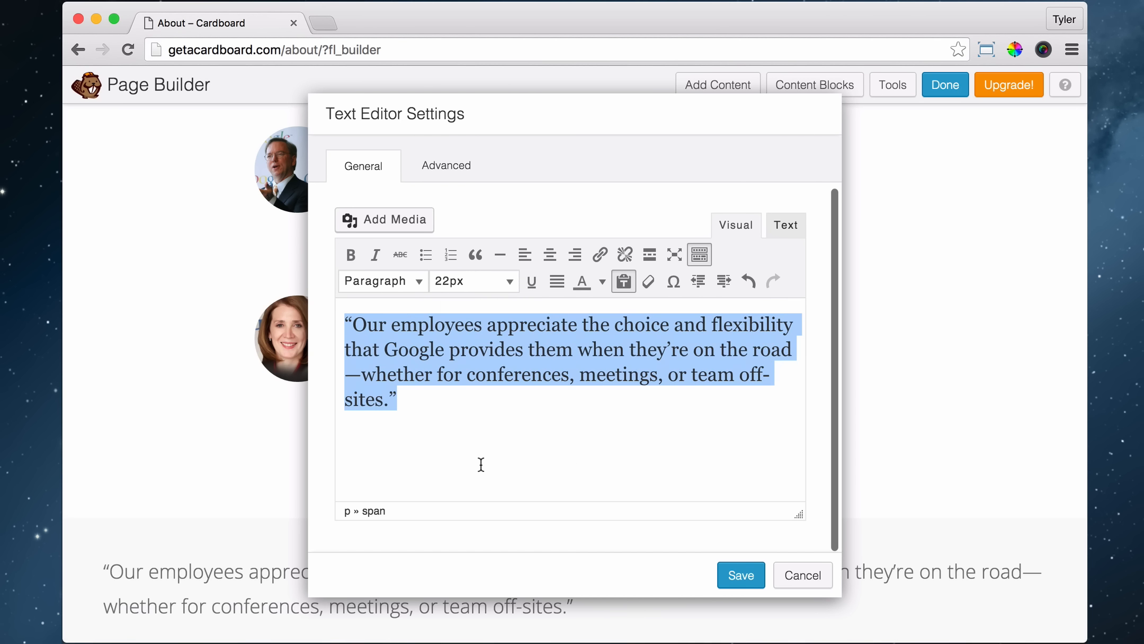
pyautogui.click(554, 255)
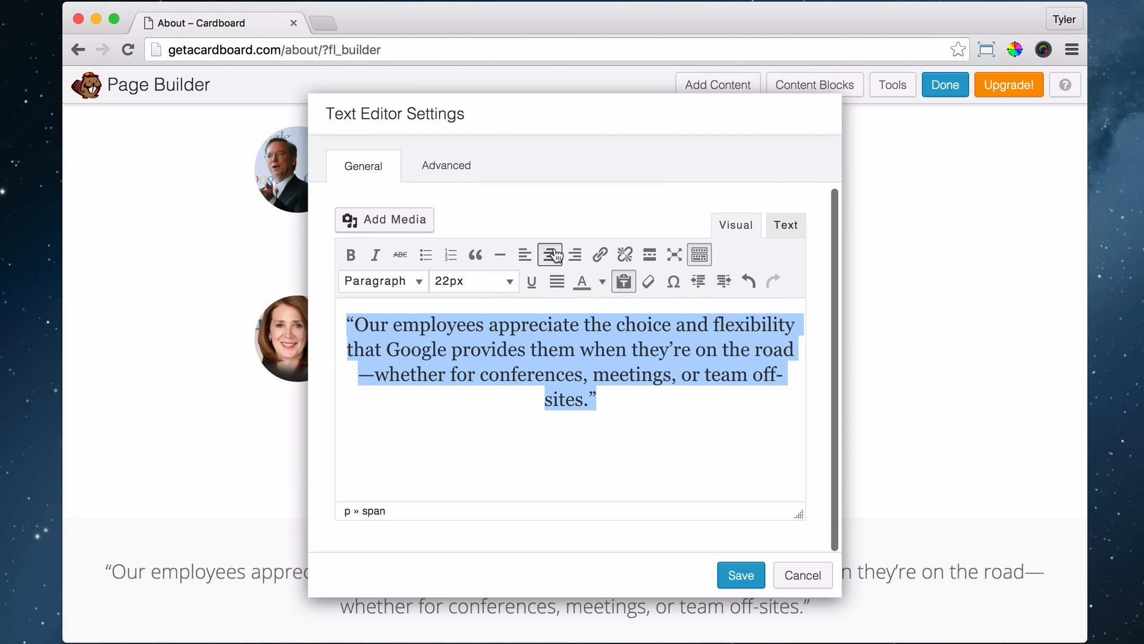
# Set the testimonial module's left and right margins to 190 px and save its settings.
pyautogui.click(449, 168)
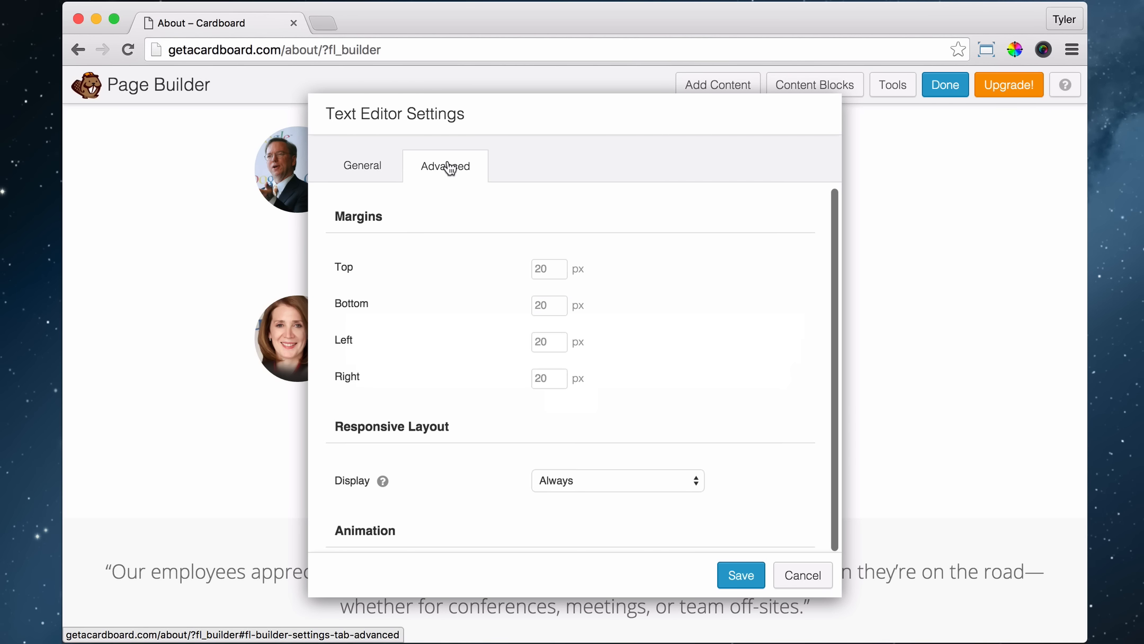
pyautogui.click(552, 347)
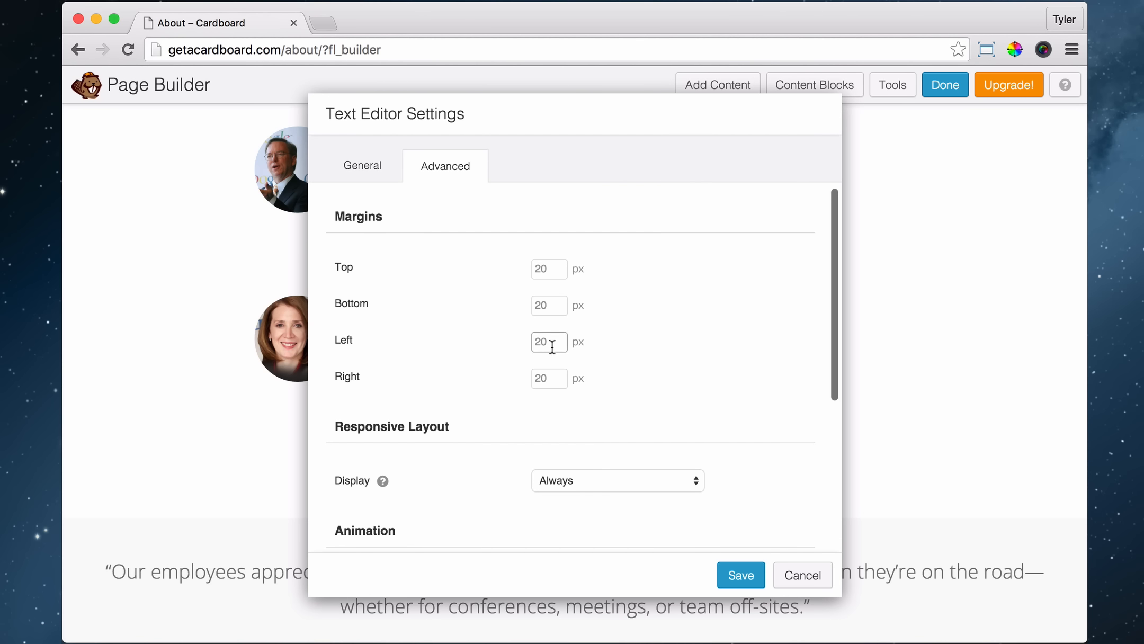
pyautogui.write('190')
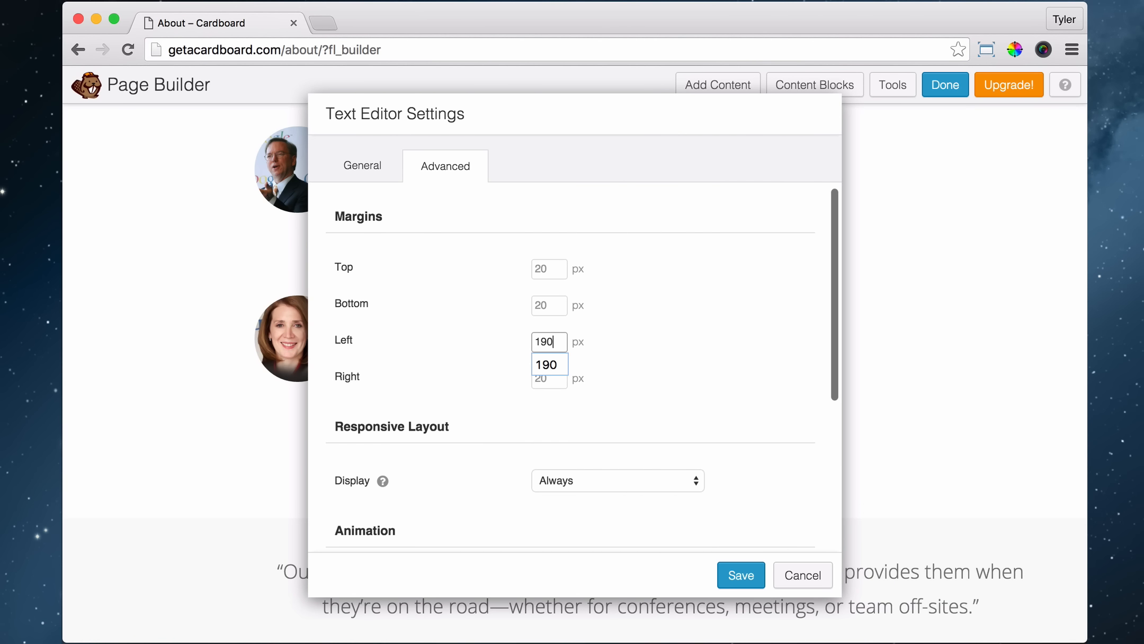
pyautogui.press('Tab')
pyautogui.write('190')
pyautogui.click(636, 354)
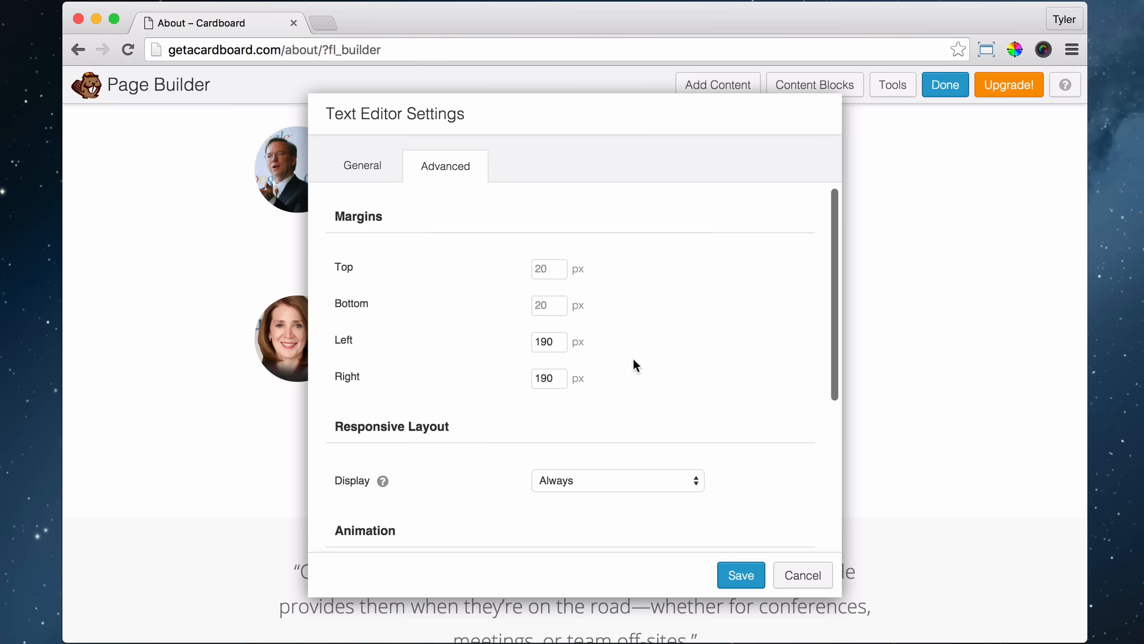
pyautogui.scroll(-3, 630, 362)
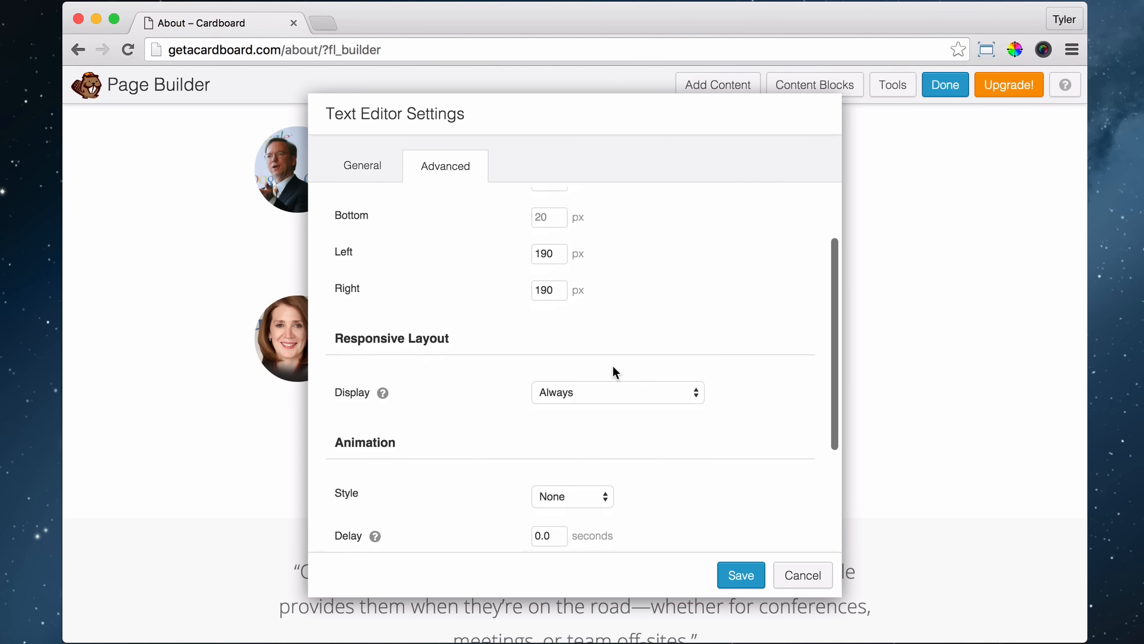
pyautogui.click(736, 575)
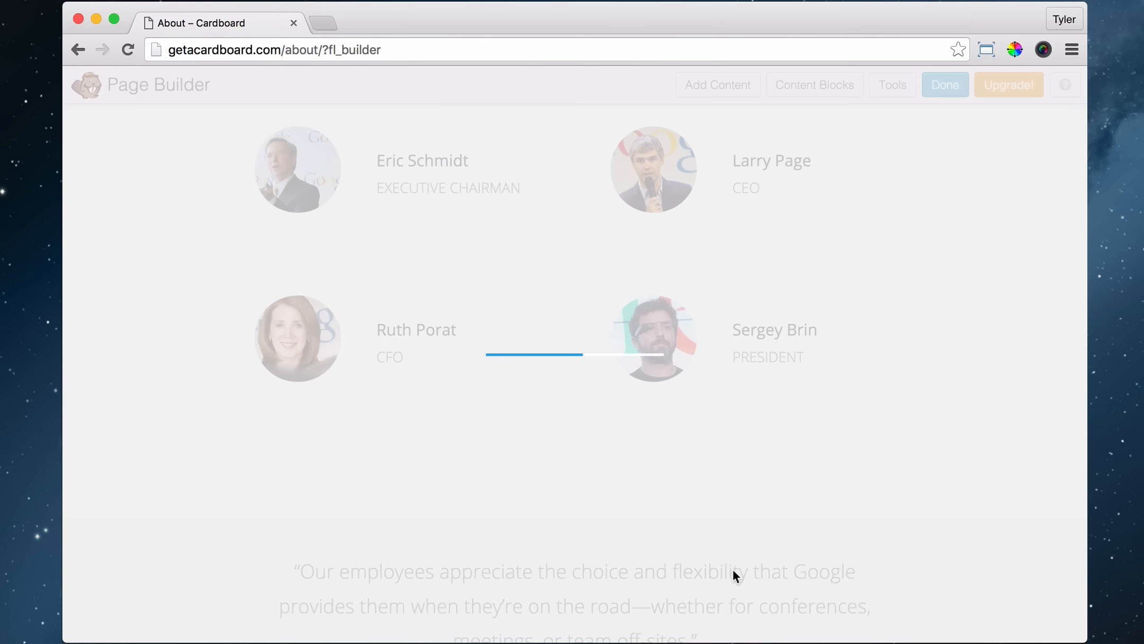
pyautogui.scroll(-2, 717, 436)
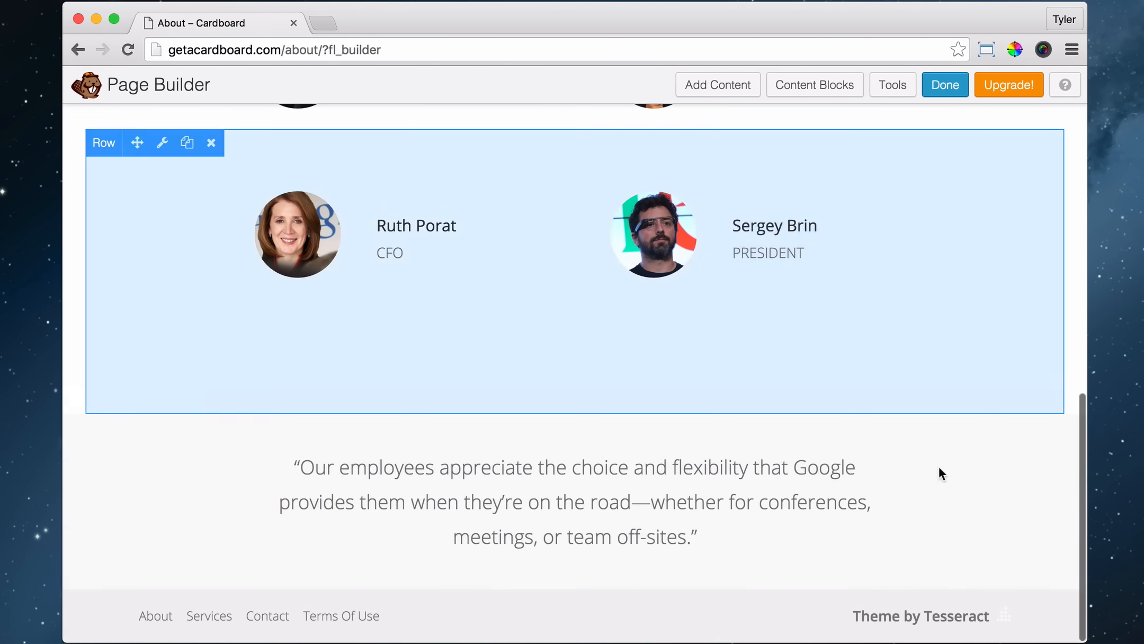
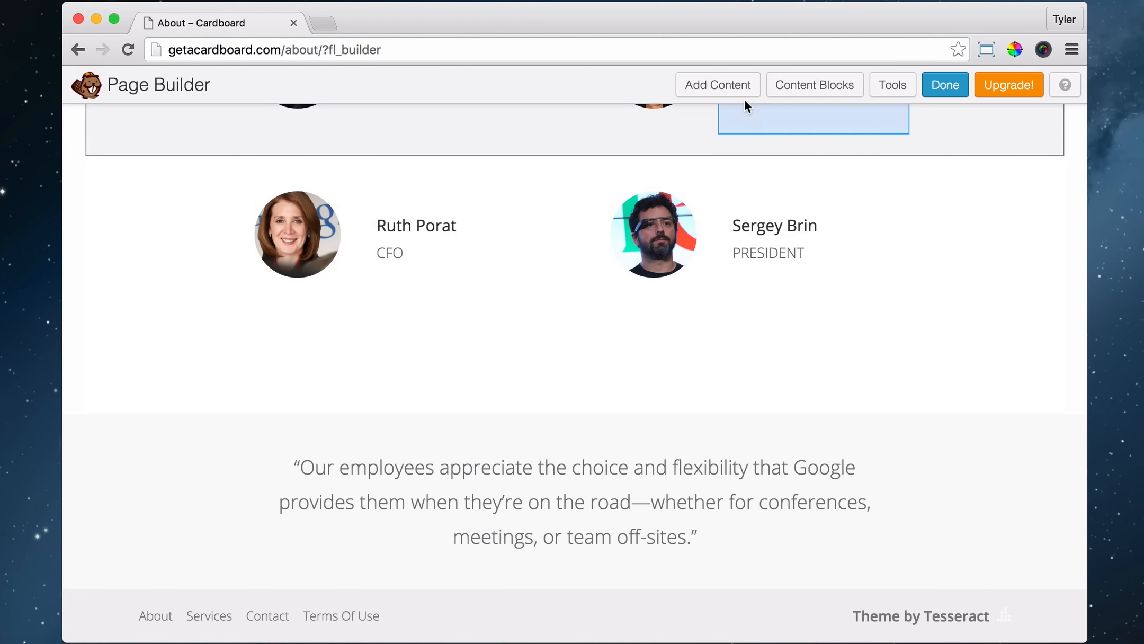
# Add a 3 Columns layout directly below the testimonial quote in the light grey section.
pyautogui.click(728, 87)
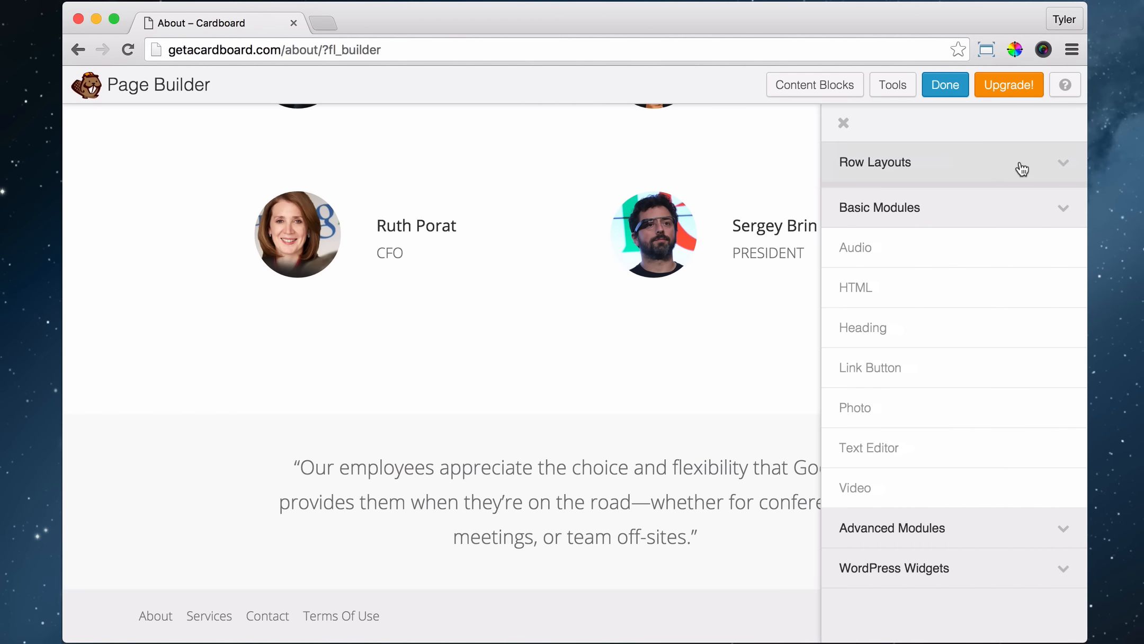
pyautogui.click(1022, 168)
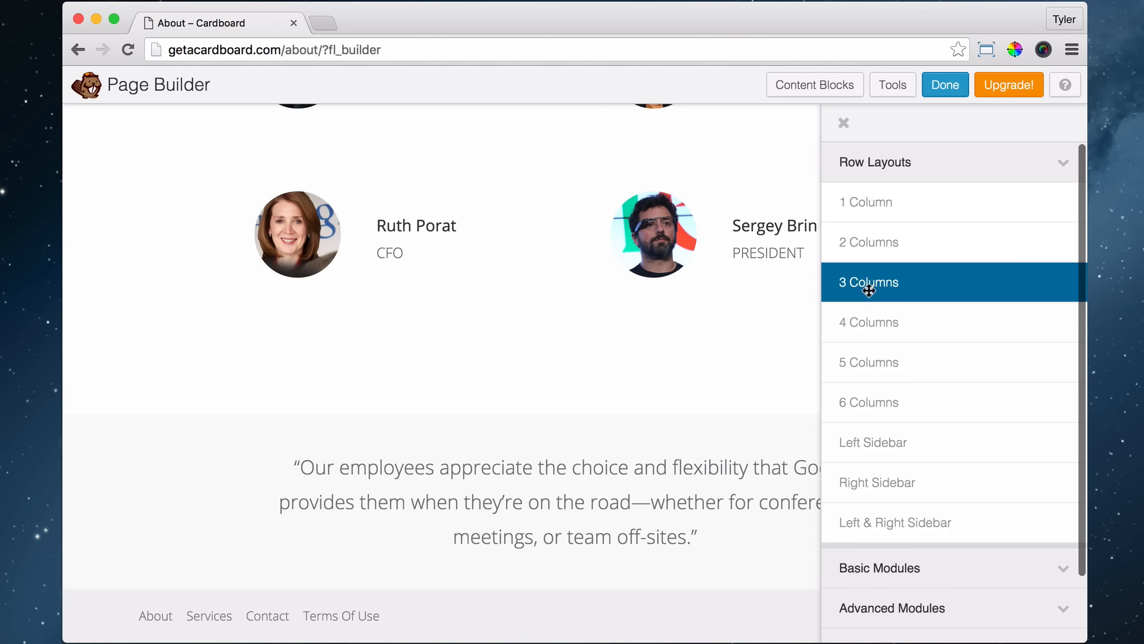
pyautogui.moveTo(868, 290); pyautogui.dragTo(496, 521)
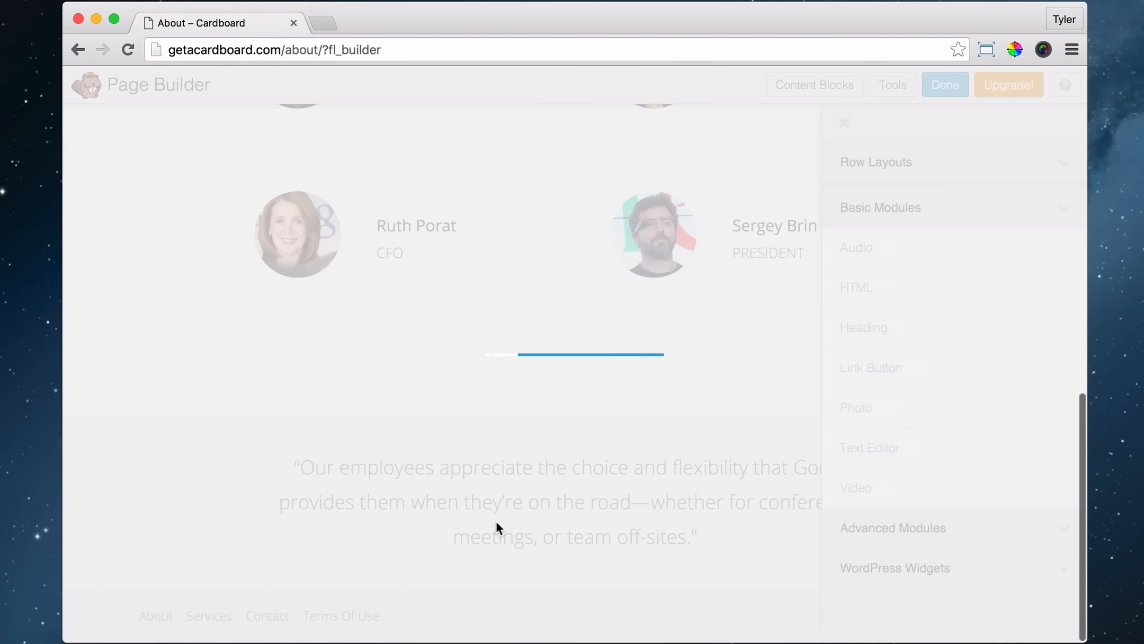
pyautogui.scroll(-2, 525, 498)
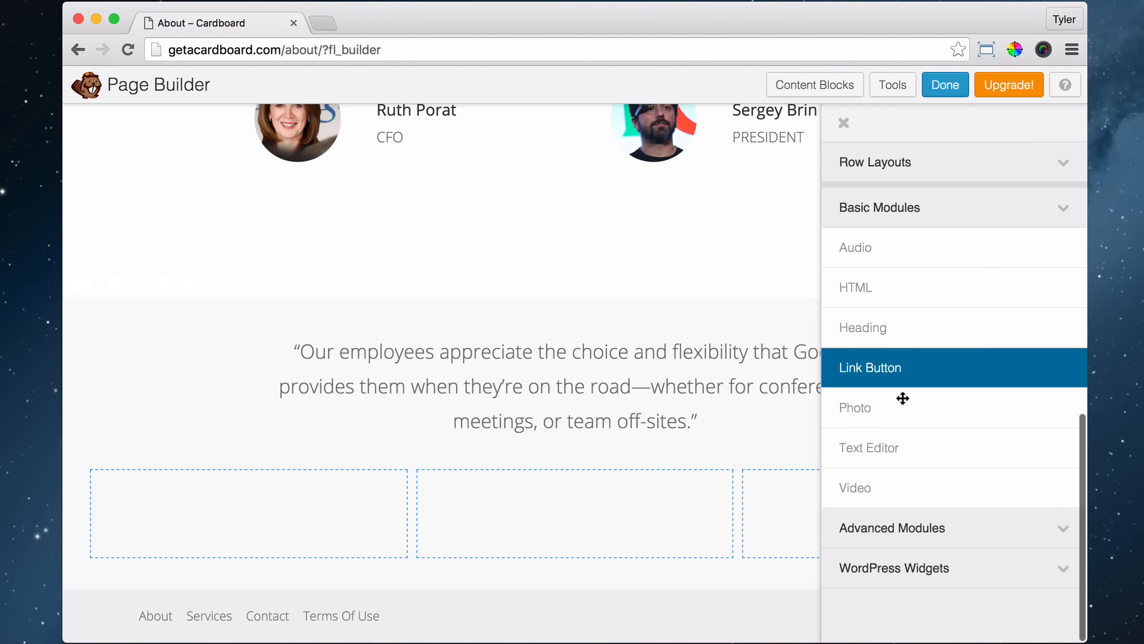
# Add a Photo module to the middle column below the quote, then upload Sundar.jpg and select it as the photo.
pyautogui.moveTo(868, 408); pyautogui.dragTo(568, 525)
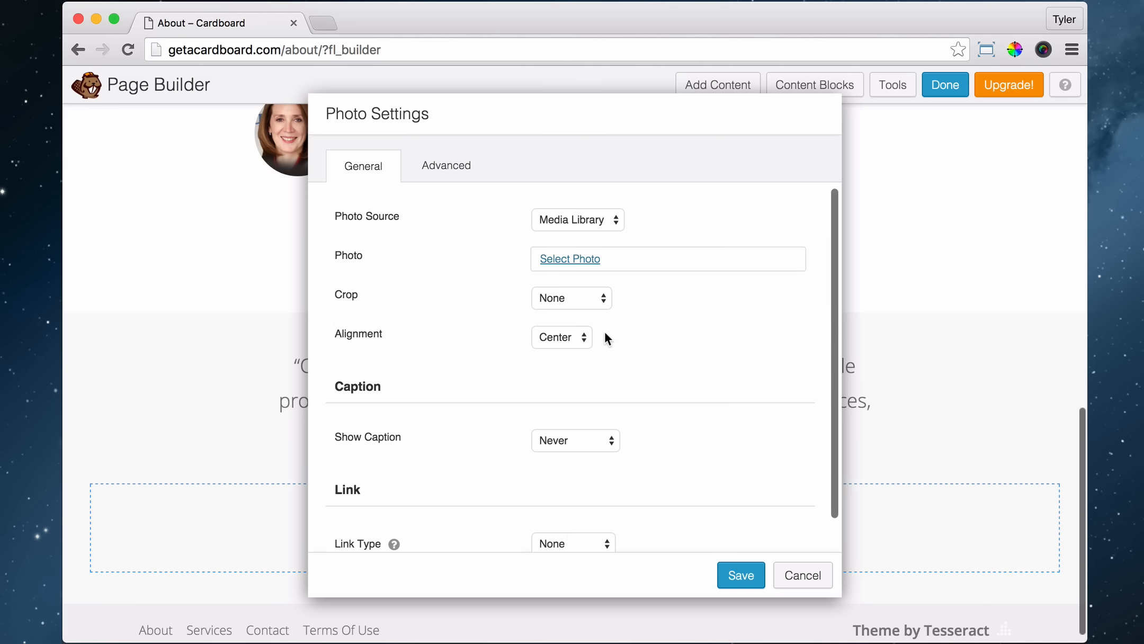
pyautogui.click(566, 258)
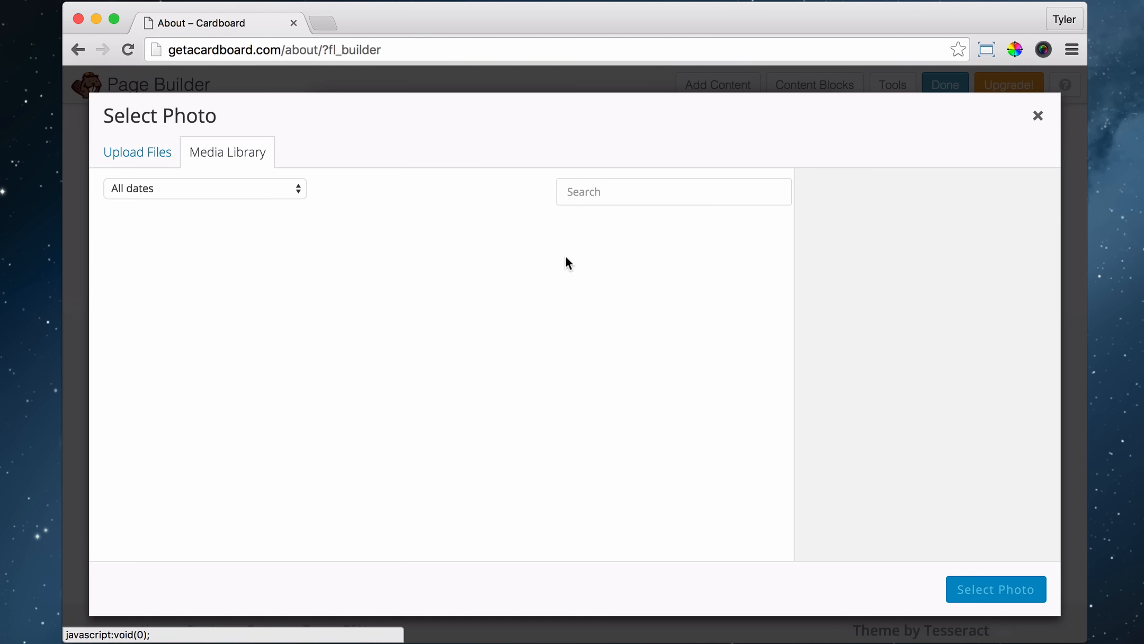
pyautogui.click(159, 161)
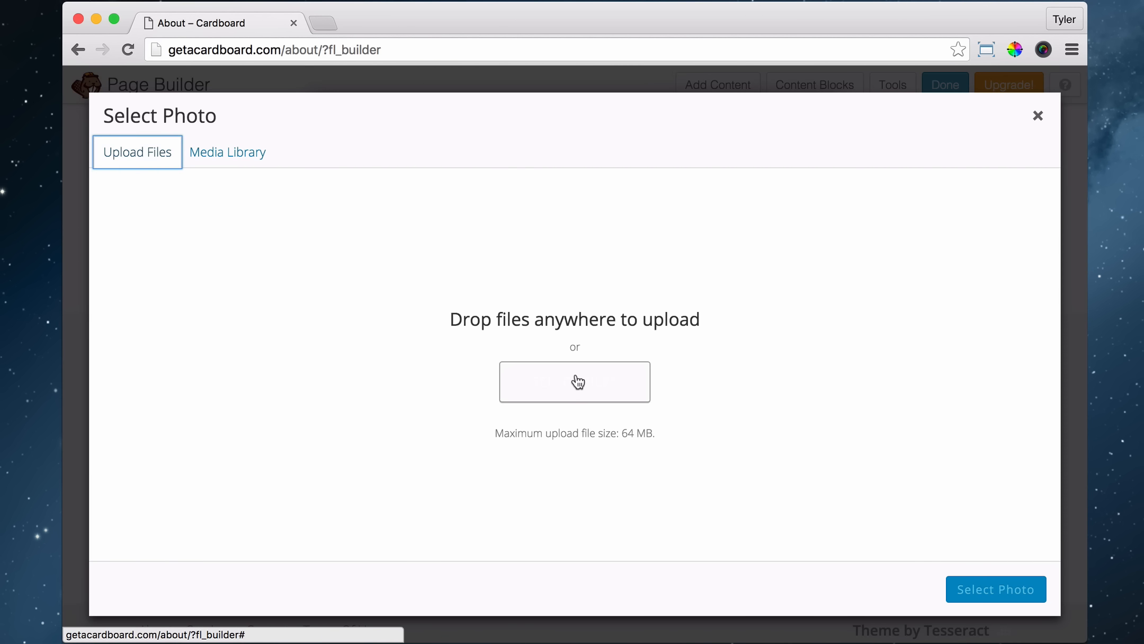
pyautogui.click(578, 384)
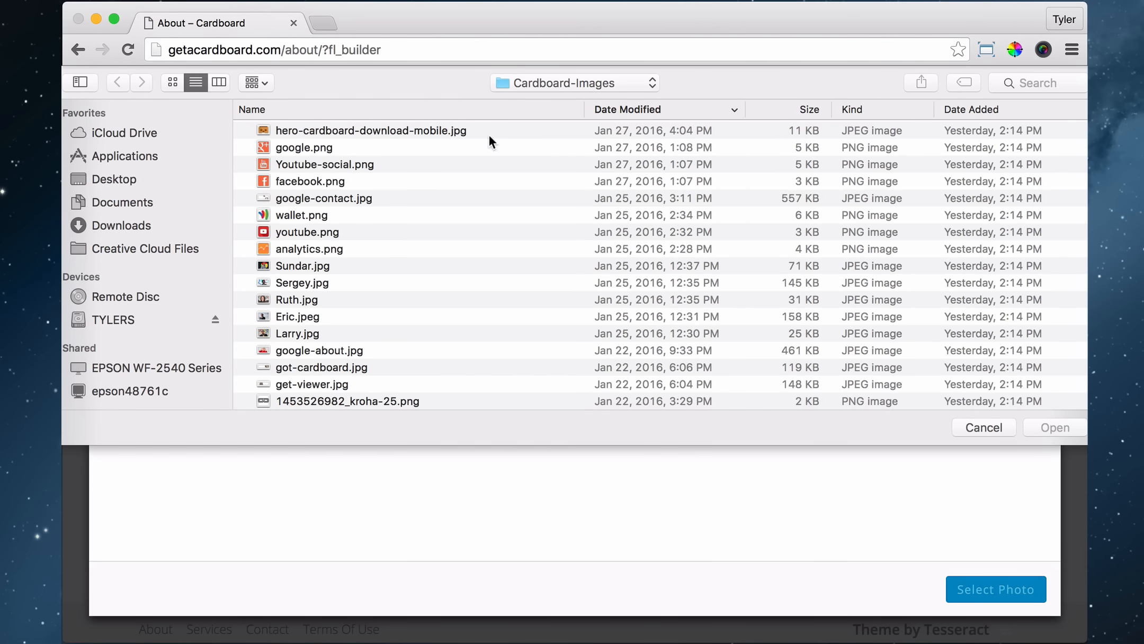
pyautogui.scroll(-1, 430, 198)
pyautogui.scroll(1, 430, 199)
pyautogui.click(315, 266)
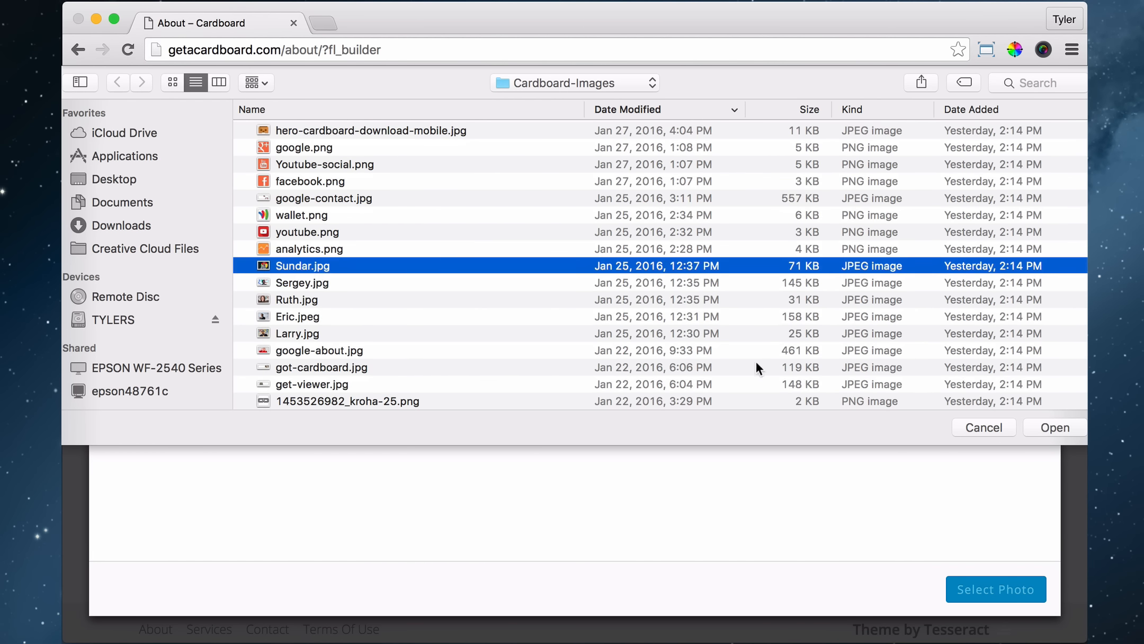
pyautogui.click(1055, 427)
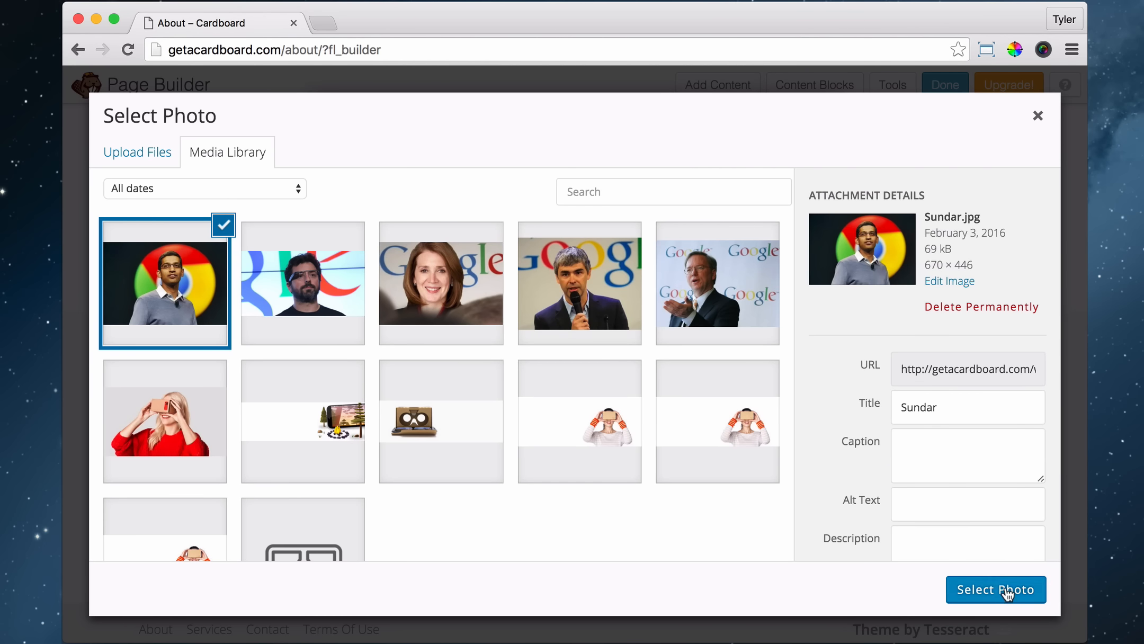
pyautogui.click(1004, 592)
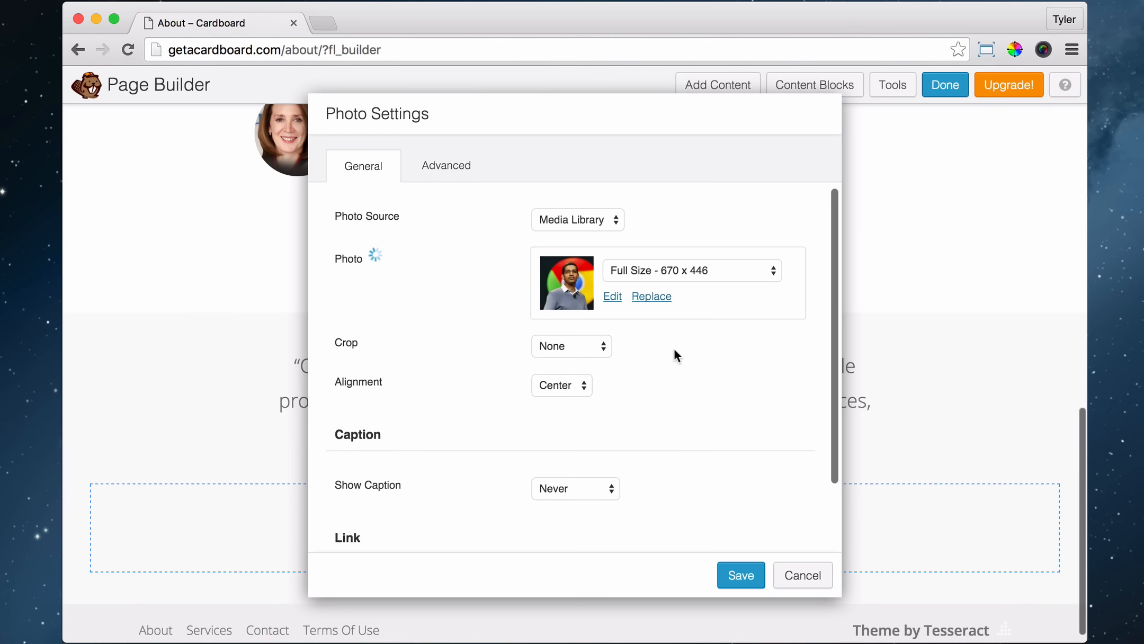
# Set the Sundar photo's crop to Circle and save the photo module's settings.
pyautogui.click(577, 347)
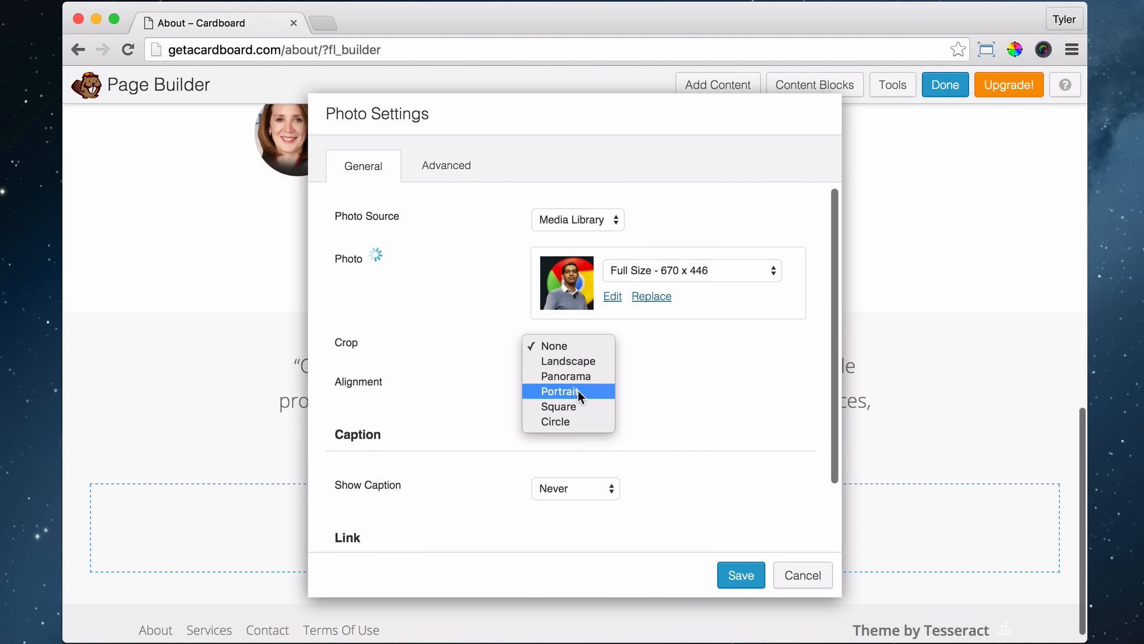
pyautogui.click(575, 421)
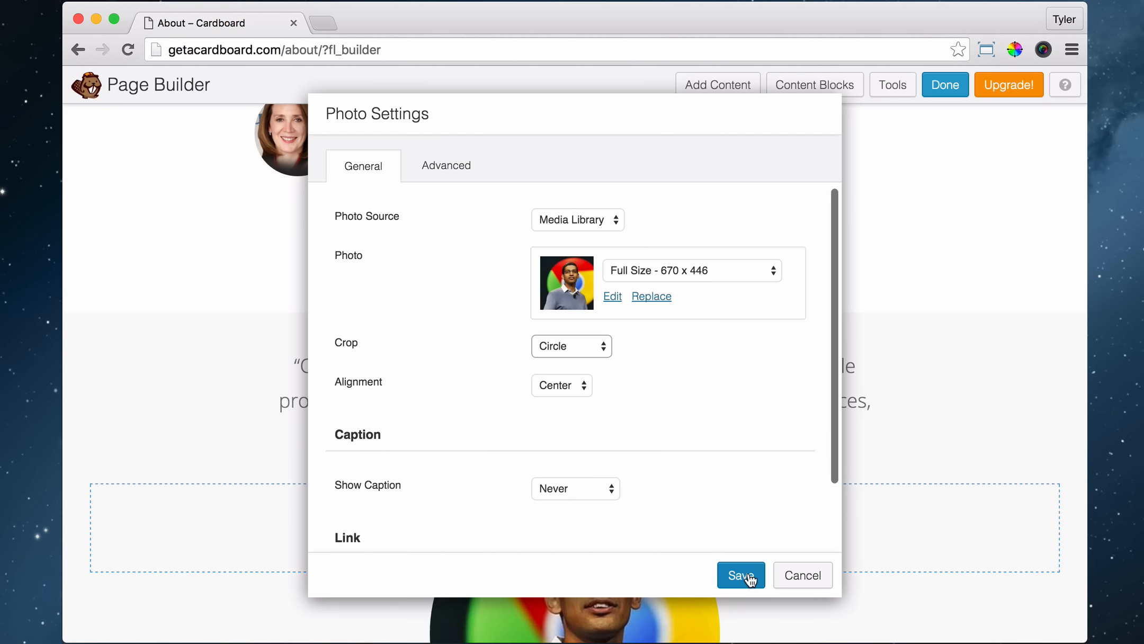
pyautogui.click(741, 576)
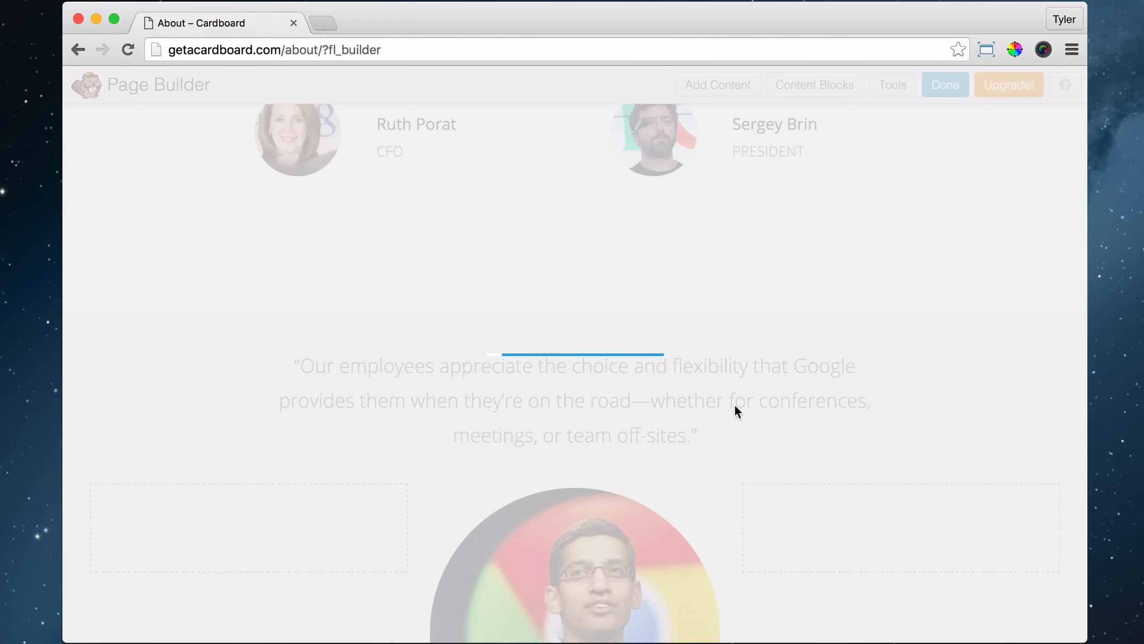
# Set the left column's width to 45% and widen the right column to match, narrowing the photo column between them.
pyautogui.scroll(-1, 529, 400)
pyautogui.scroll(-2, 499, 401)
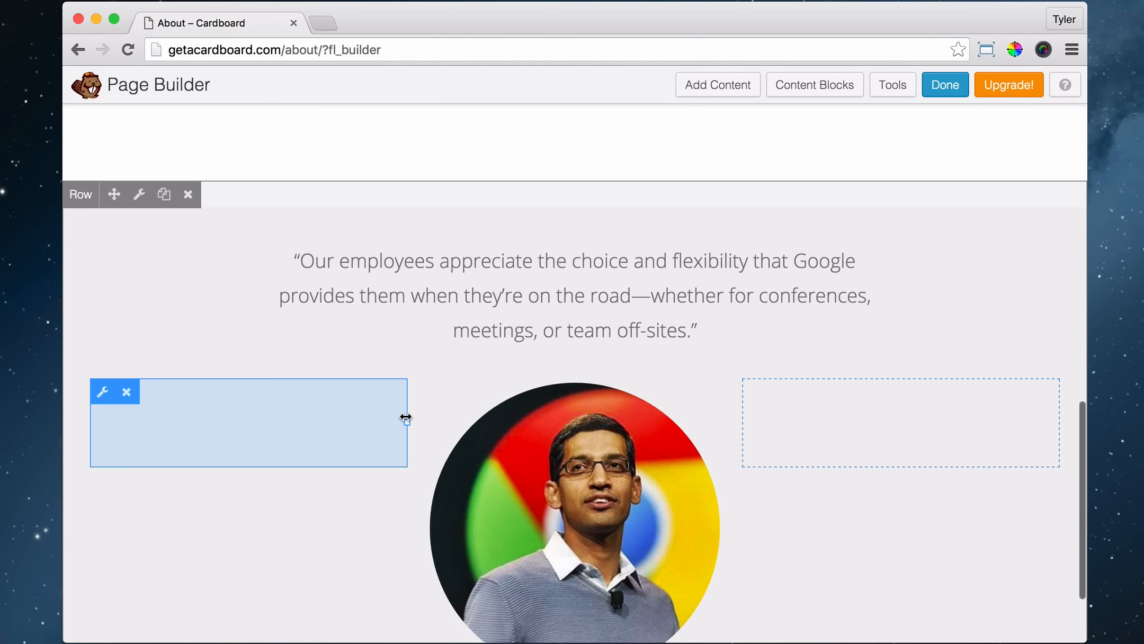
pyautogui.moveTo(406, 413); pyautogui.dragTo(483, 425)
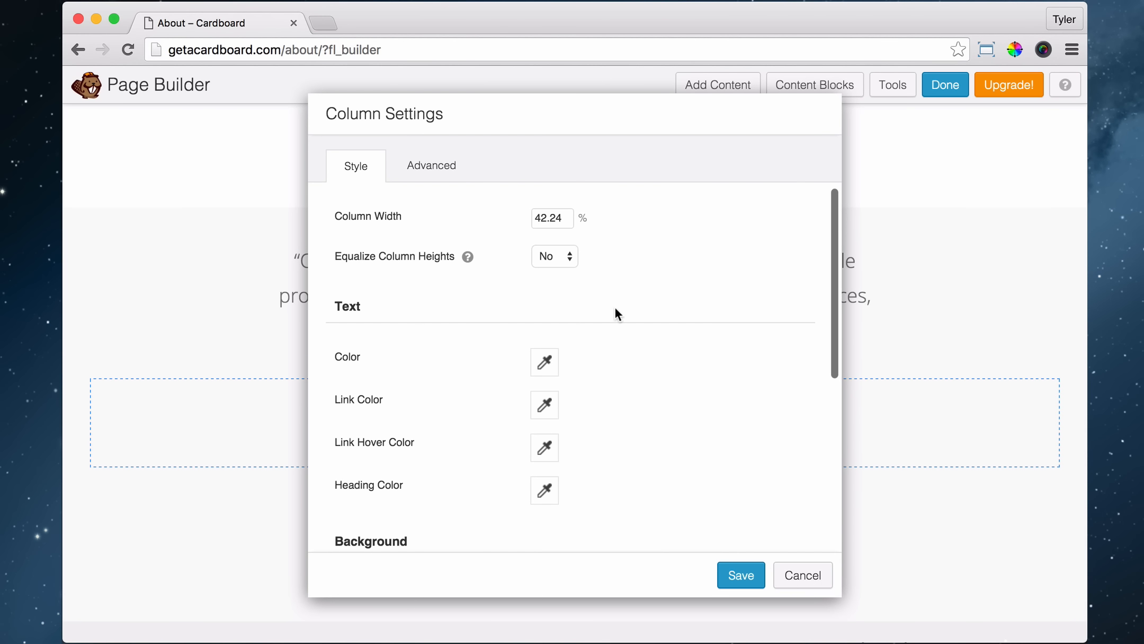
pyautogui.doubleClick(561, 217)
pyautogui.write('45')
pyautogui.click(741, 576)
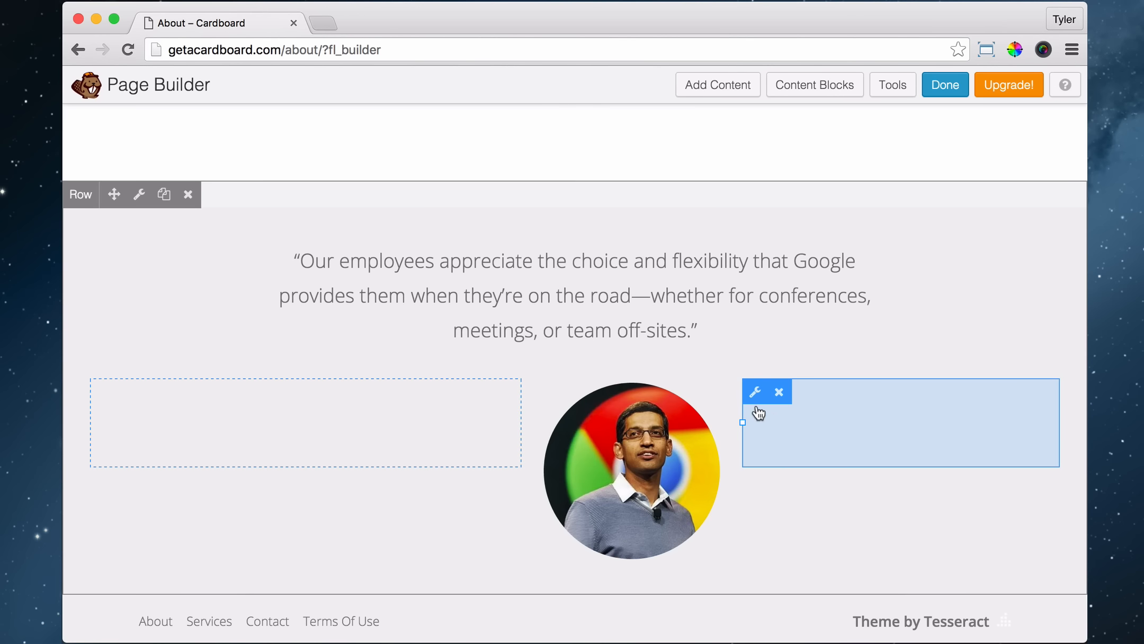
pyautogui.moveTo(742, 422); pyautogui.dragTo(635, 467)
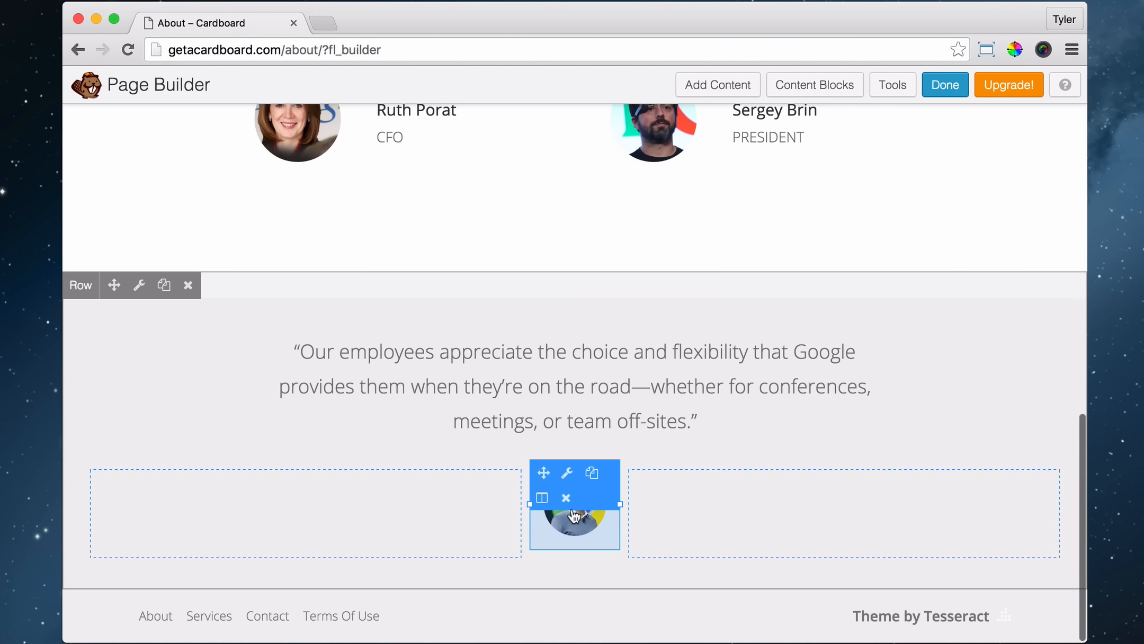
# Set the circular photo module's top and bottom margins to 10 px and save its settings.
pyautogui.moveTo(617, 524)
pyautogui.click(567, 474)
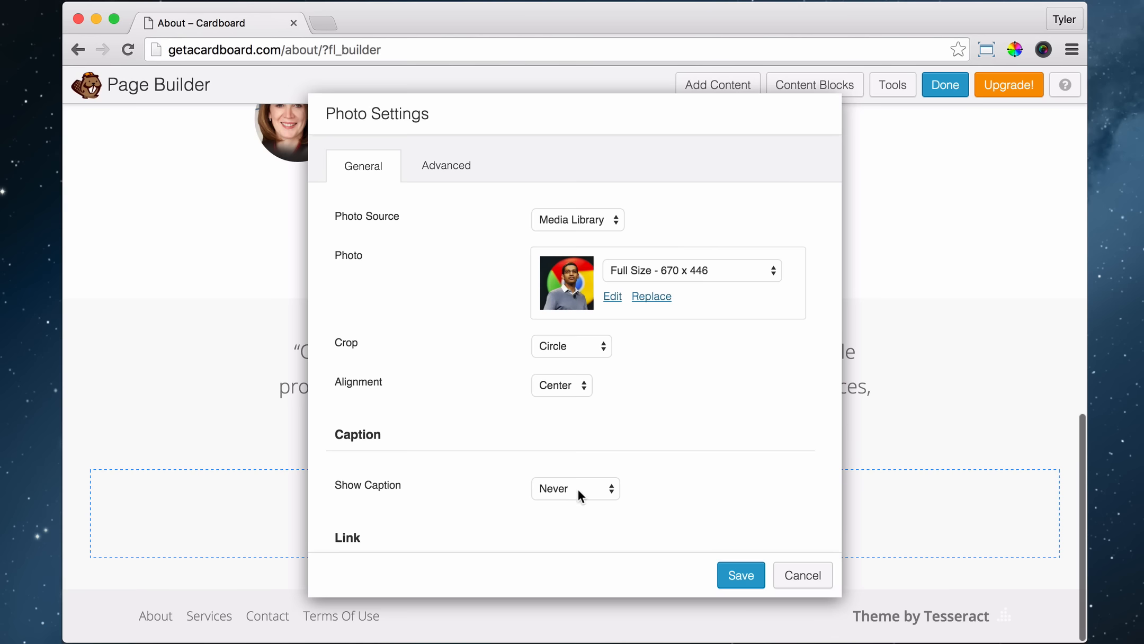
pyautogui.click(451, 167)
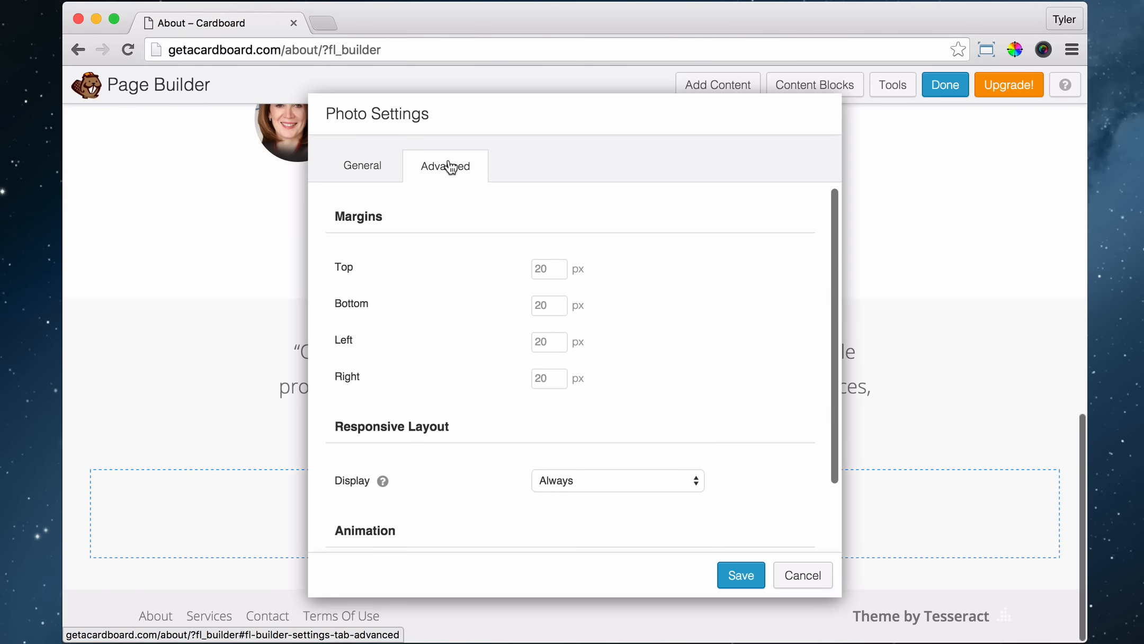
pyautogui.click(563, 272)
pyautogui.write('10')
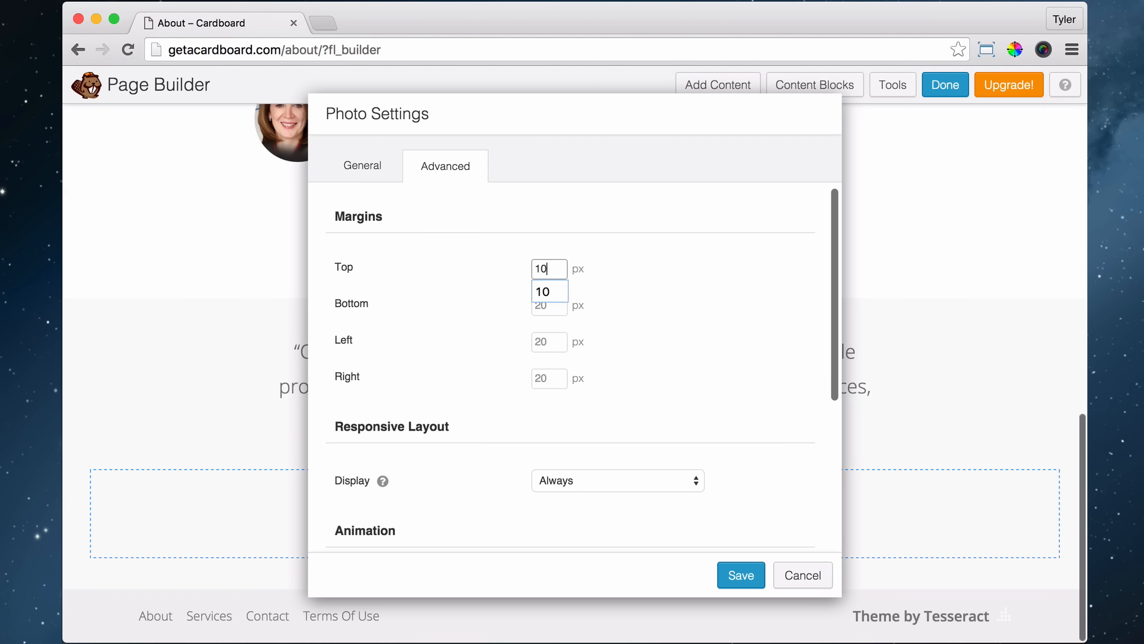
pyautogui.press('Tab')
pyautogui.write('10')
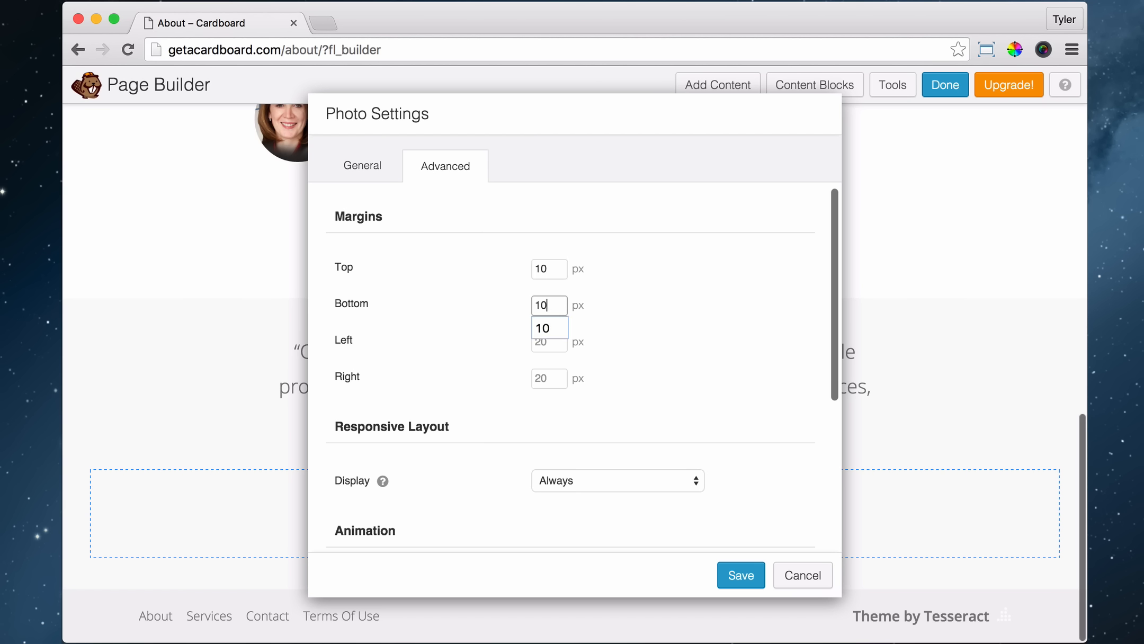
pyautogui.click(692, 305)
pyautogui.click(738, 575)
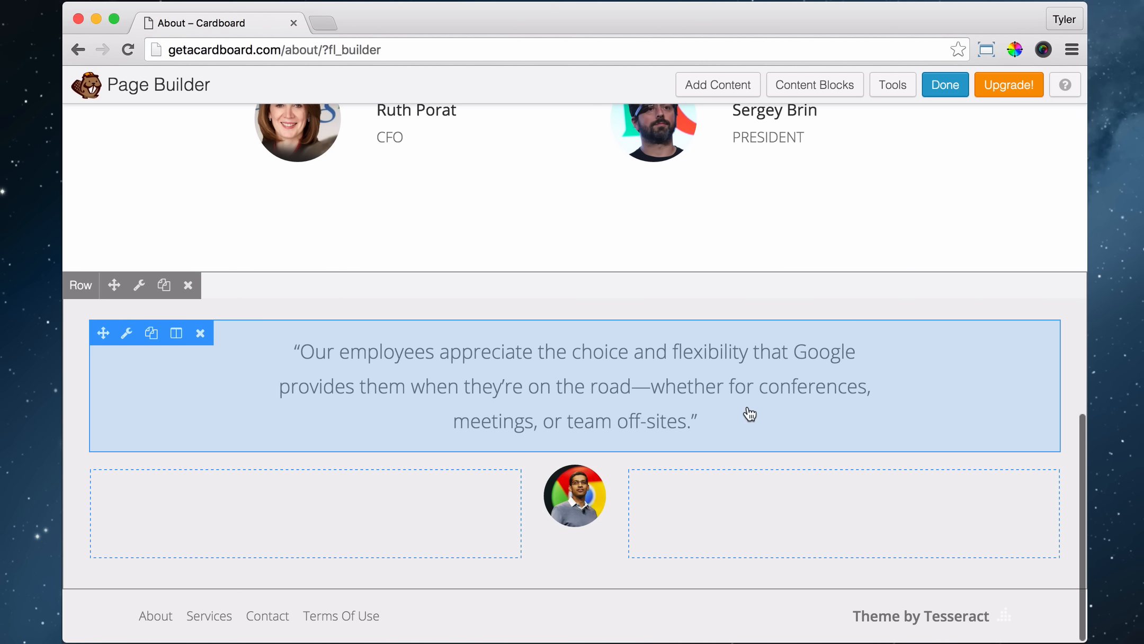
# Review the empty left column's margin and padding settings and close them without editing any value.
pyautogui.moveTo(383, 514)
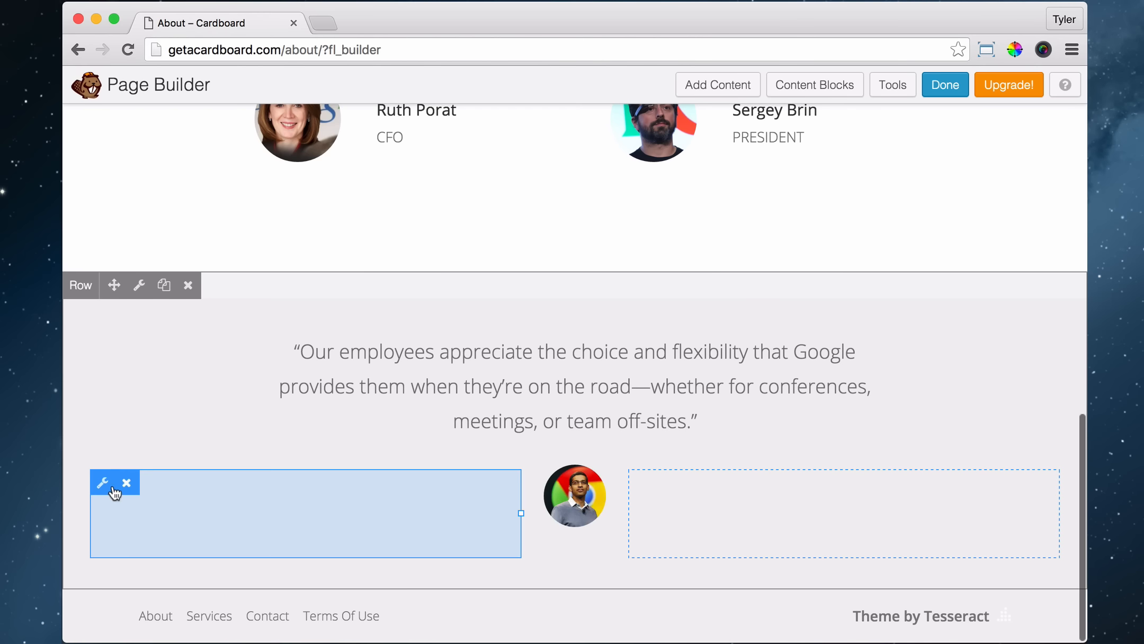
pyautogui.moveTo(105, 488)
pyautogui.click(152, 509)
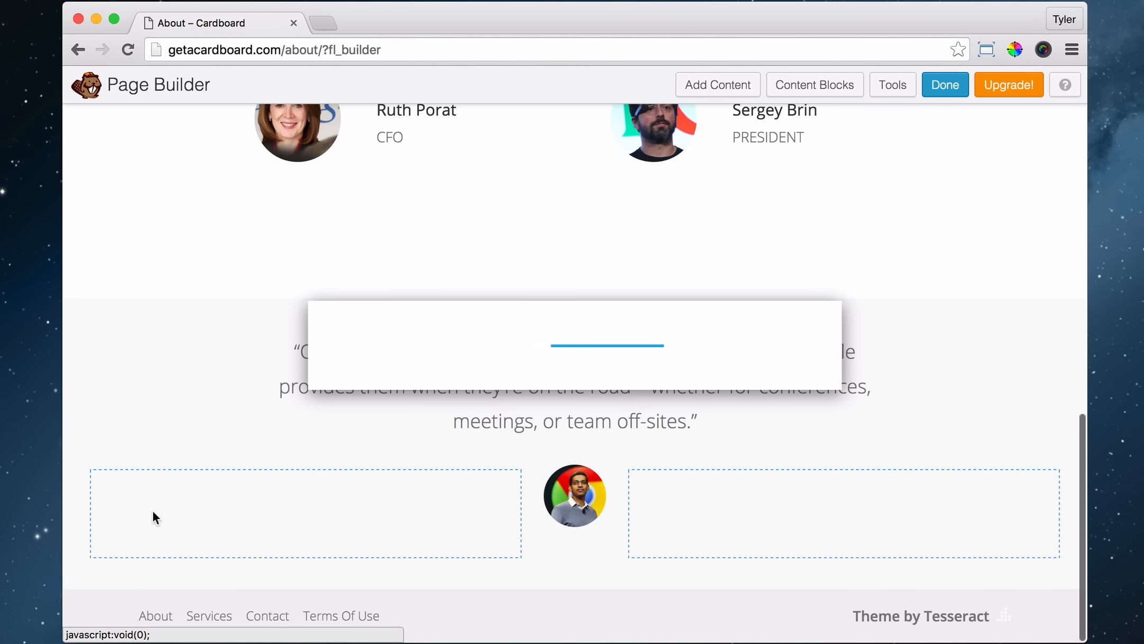
pyautogui.click(434, 169)
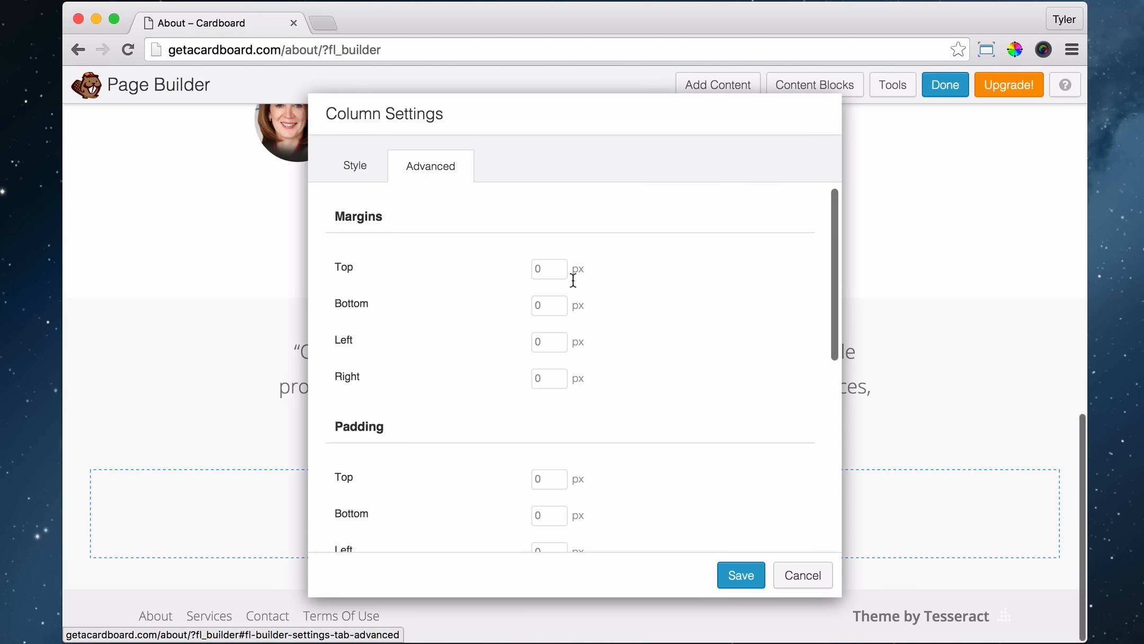
pyautogui.scroll(-1, 604, 299)
pyautogui.scroll(-3, 604, 299)
pyautogui.scroll(3, 609, 318)
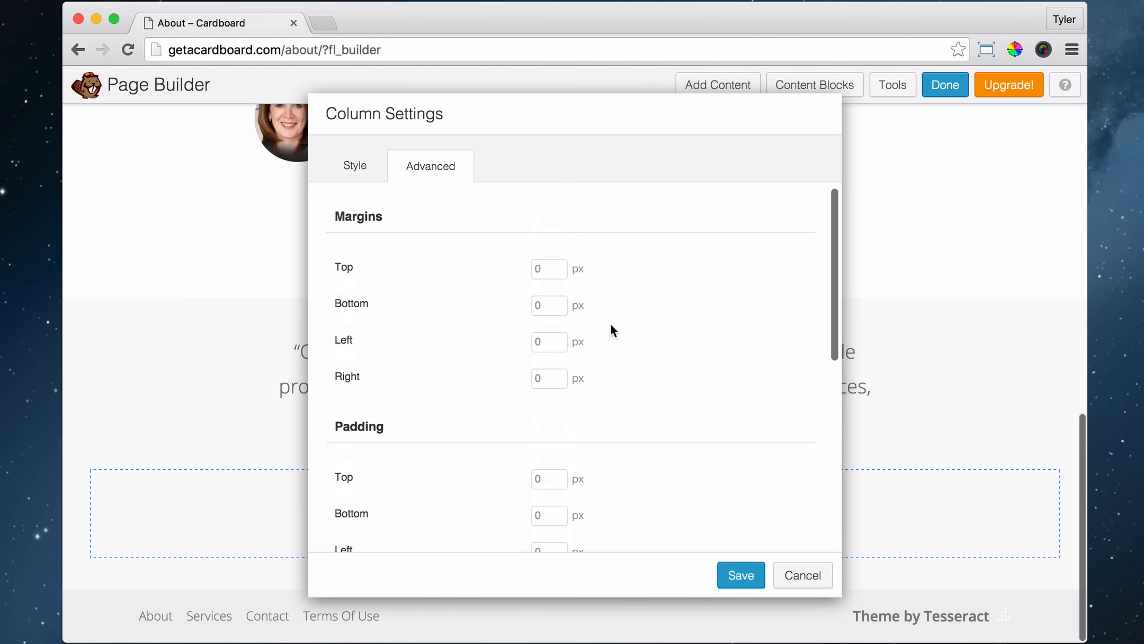
pyautogui.click(739, 575)
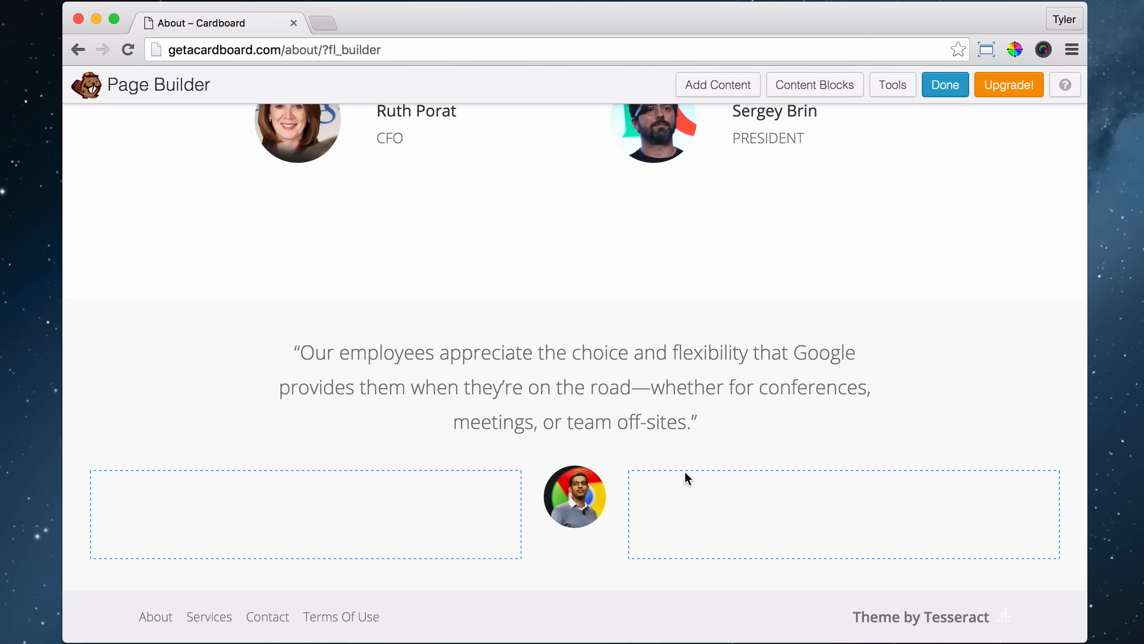
# Add a one-column layout below the circular photo in the testimonial section and place a Text Editor module in it.
pyautogui.moveTo(685, 476)
pyautogui.click(737, 87)
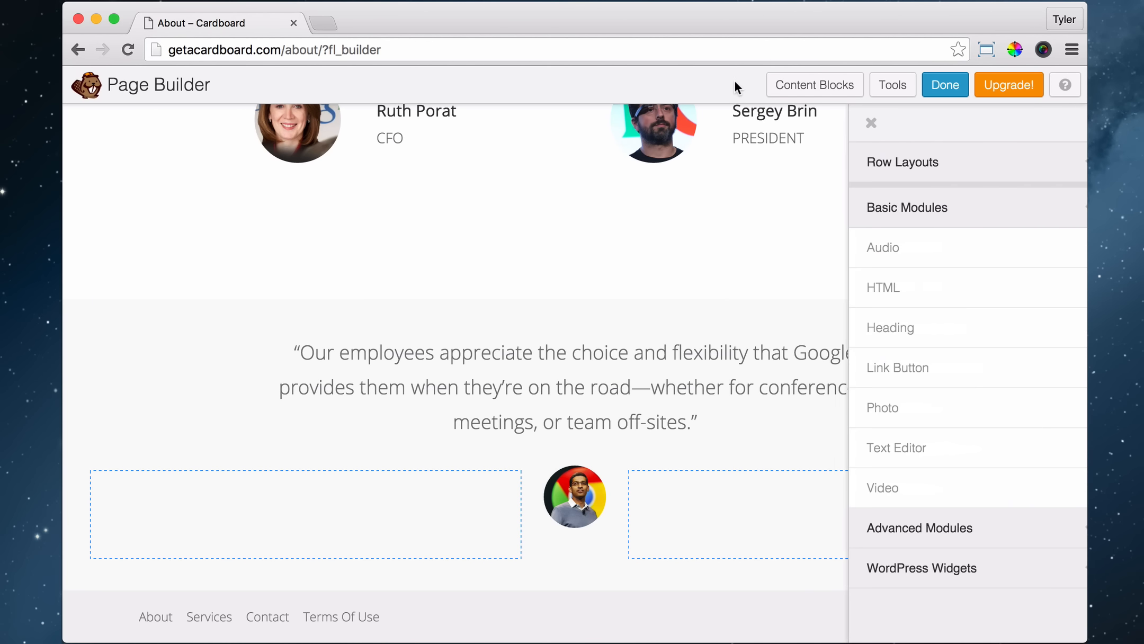
pyautogui.click(990, 164)
pyautogui.moveTo(889, 206); pyautogui.dragTo(587, 597)
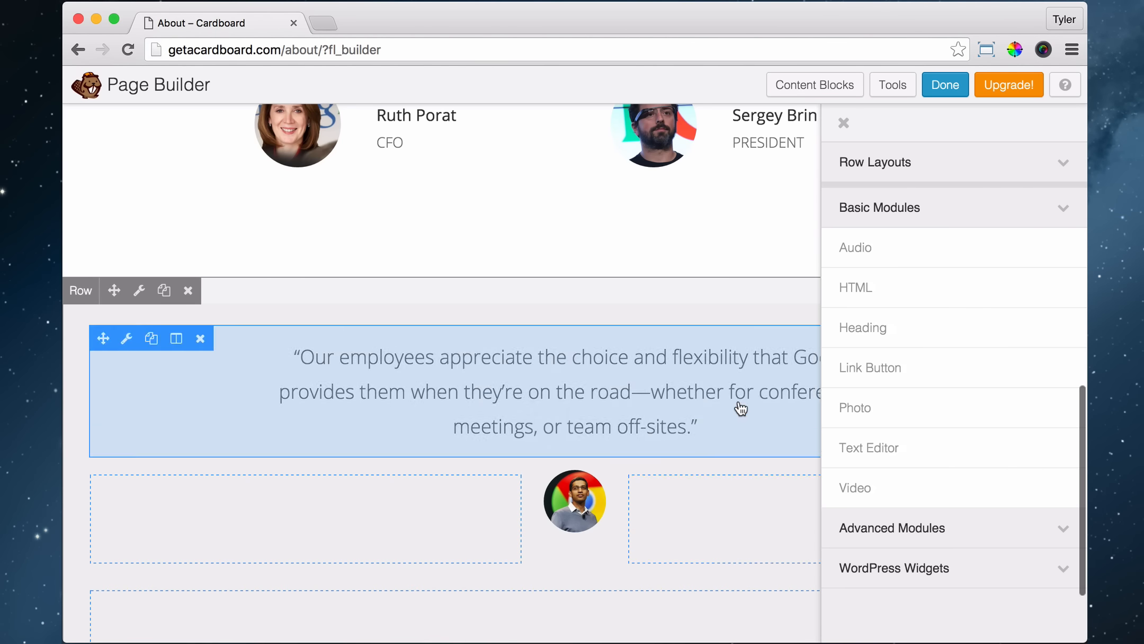
pyautogui.scroll(-2, 740, 408)
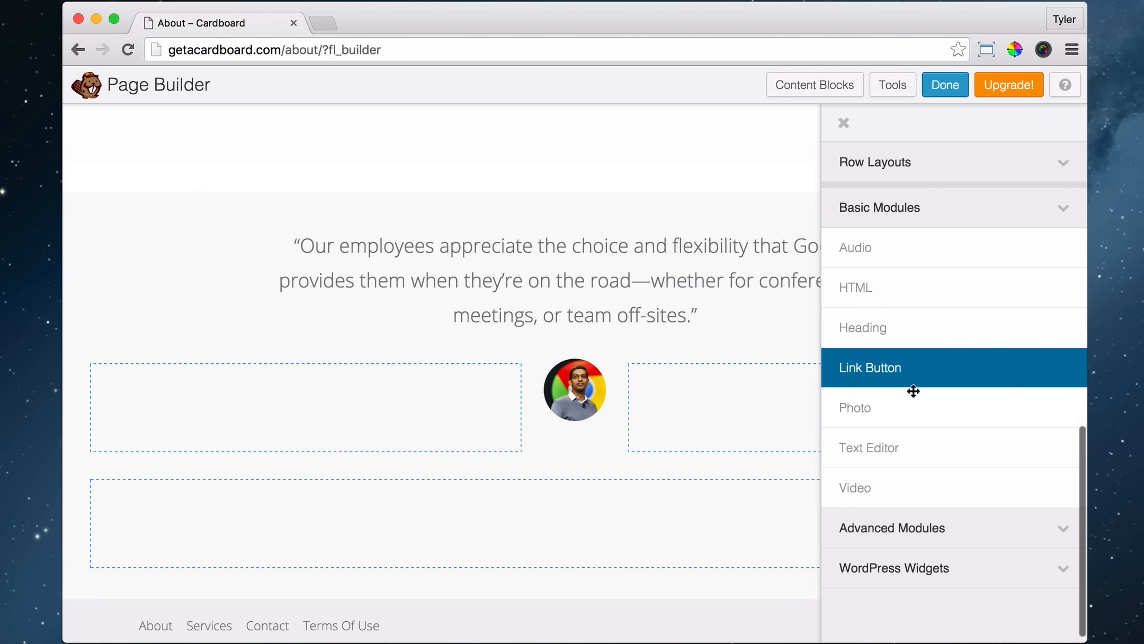
pyautogui.moveTo(891, 444); pyautogui.dragTo(536, 603)
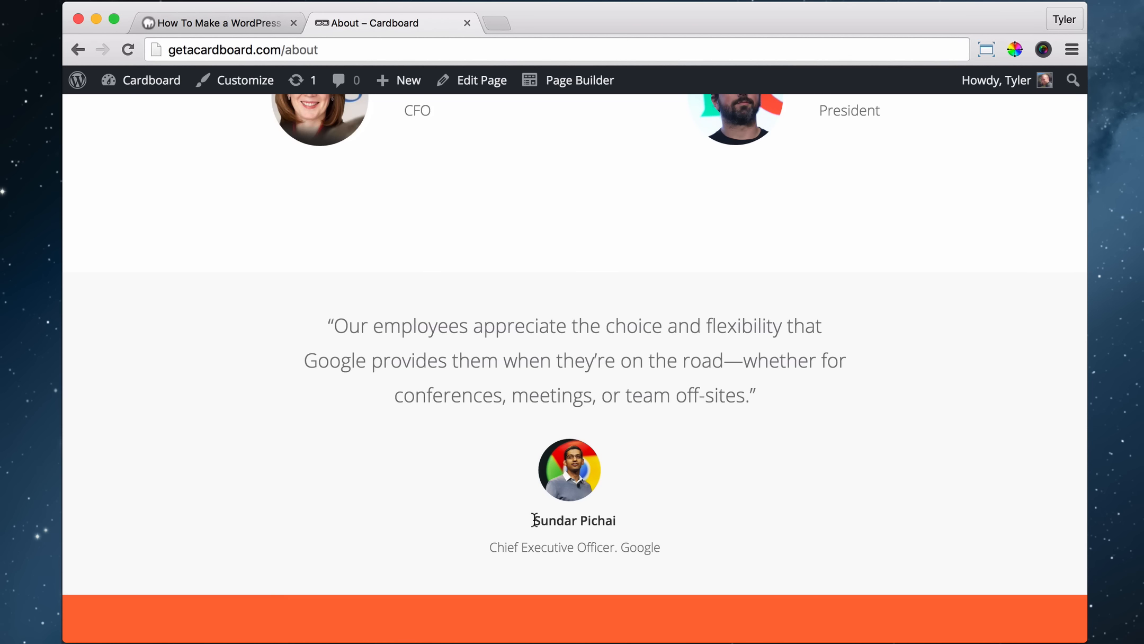
# Copy Sundar Pichai's name and title from the finished About page and paste them as plain text into the new text module.
pyautogui.moveTo(533, 519); pyautogui.dragTo(668, 550)
pyautogui.press('super+c')
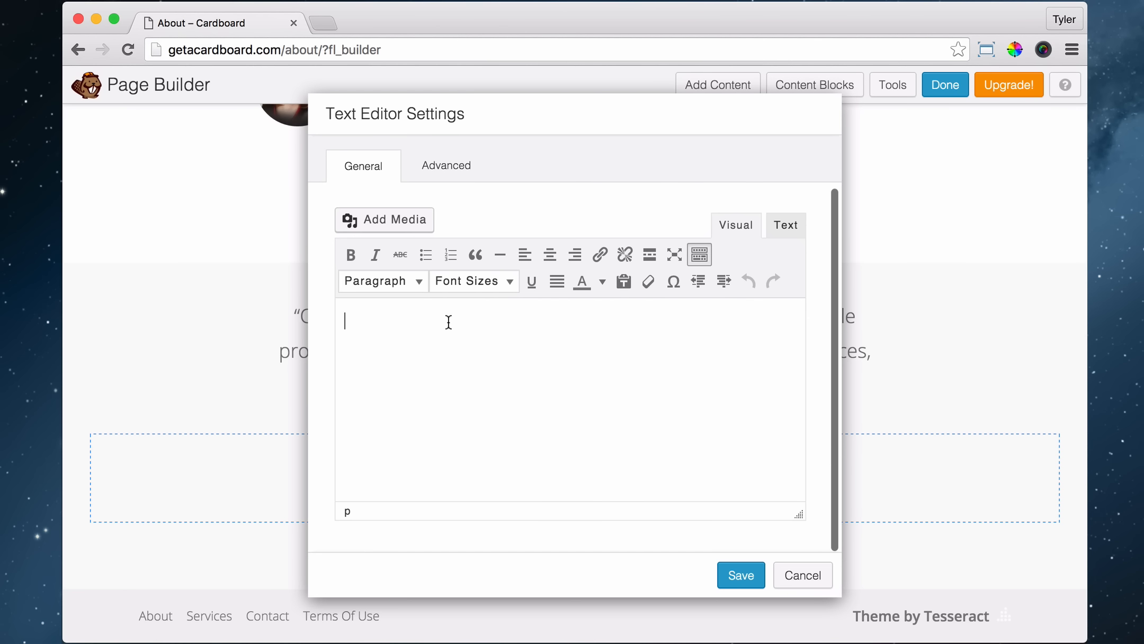
pyautogui.click(624, 284)
pyautogui.press('super+v')
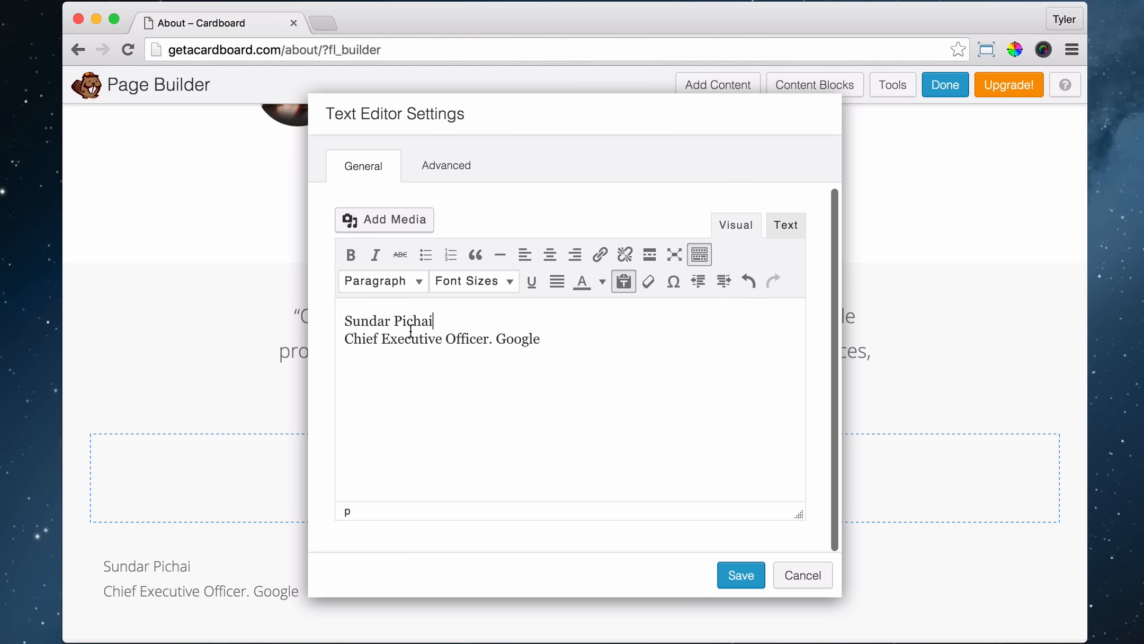
# Copy the line "Chief Executive Officer. Google" and remove it from the text module, keeping only the name.
pyautogui.moveTo(345, 339); pyautogui.dragTo(587, 348)
pyautogui.press('super+c')
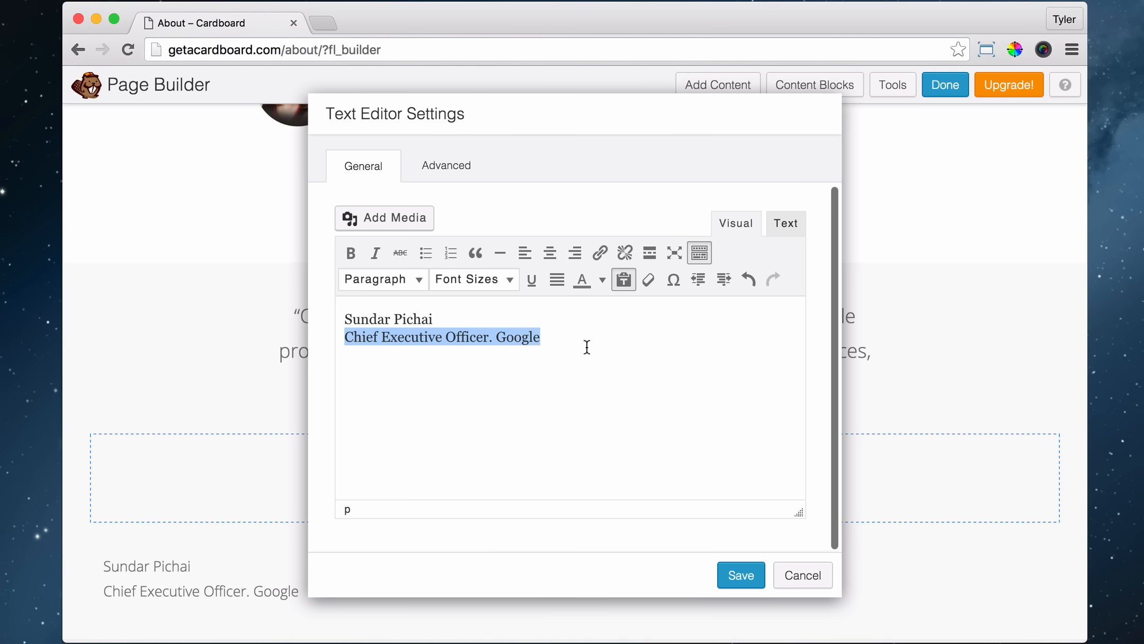
pyautogui.press('BackSpace')
pyautogui.press('BackSpace')
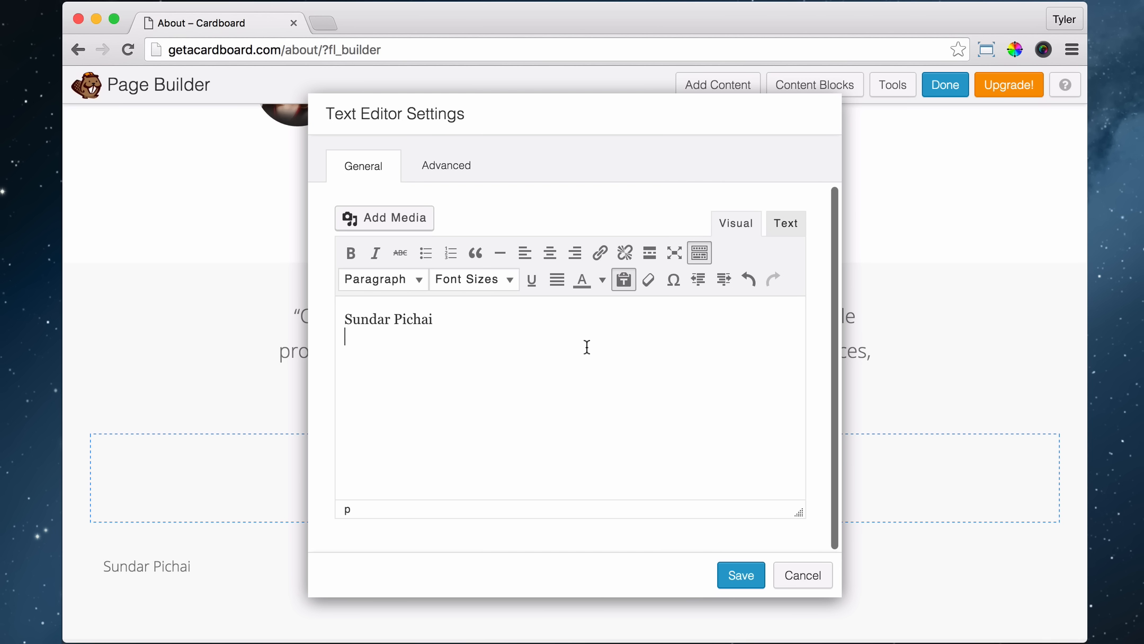
# Format the name Sundar Pichai in the text module as a centred Heading 3 with a 14px font size.
pyautogui.tripleClick(382, 319)
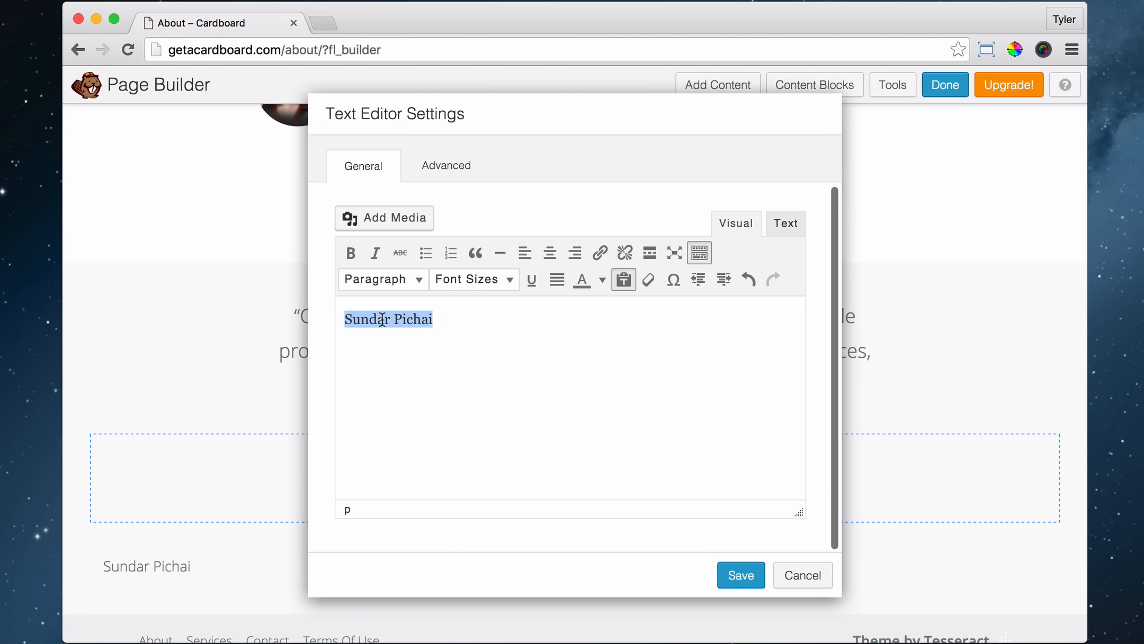
pyautogui.click(485, 284)
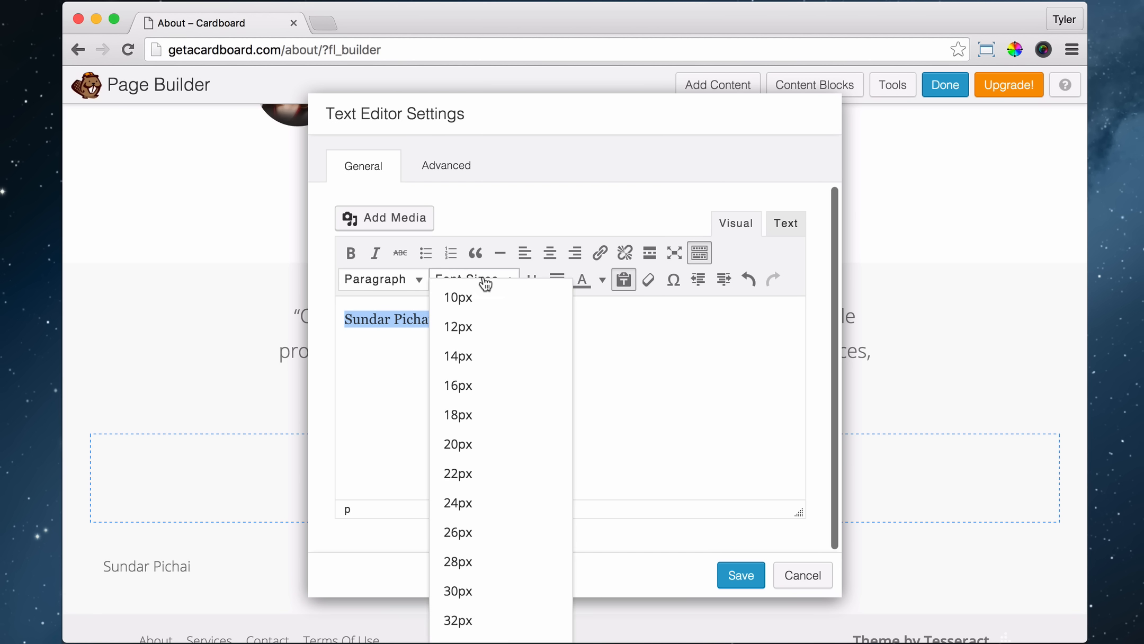
pyautogui.click(484, 284)
pyautogui.click(420, 281)
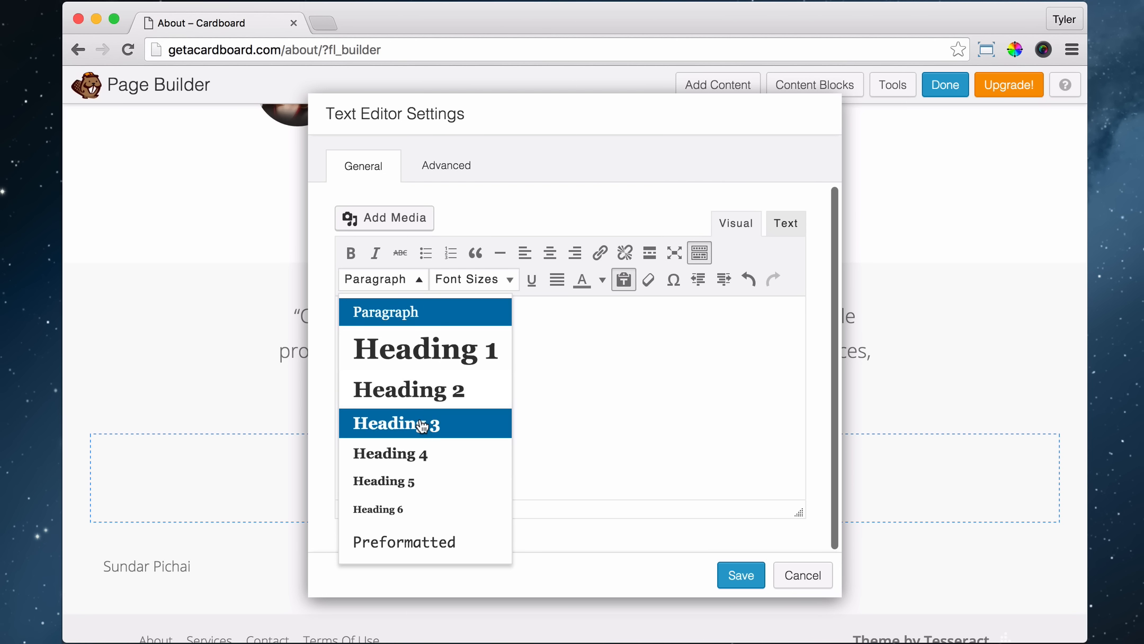
pyautogui.click(421, 426)
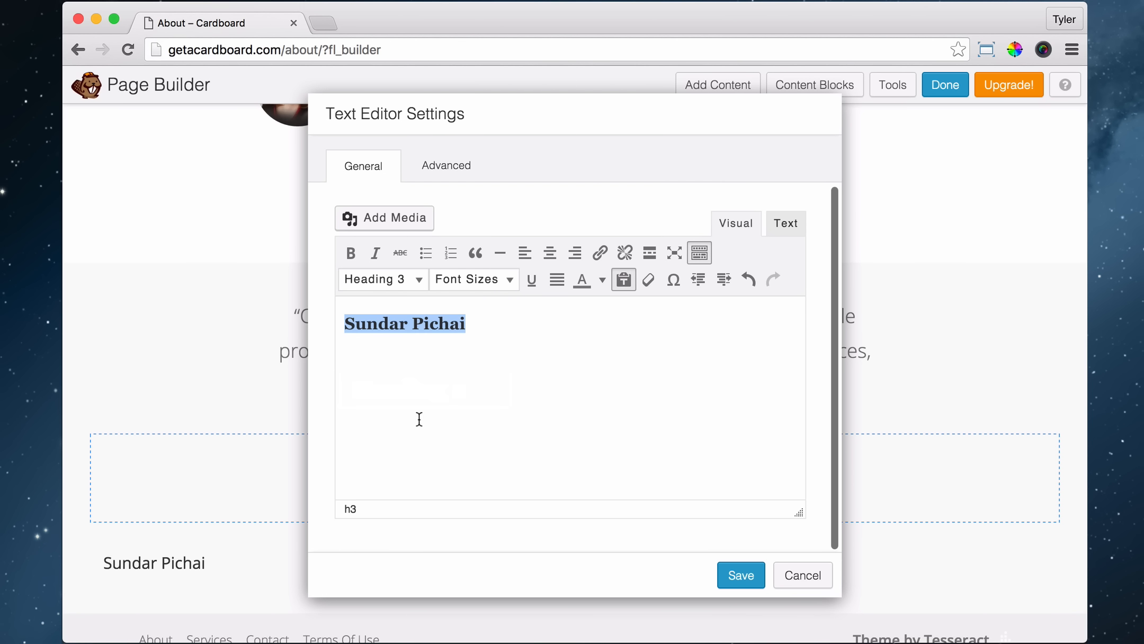
pyautogui.click(550, 253)
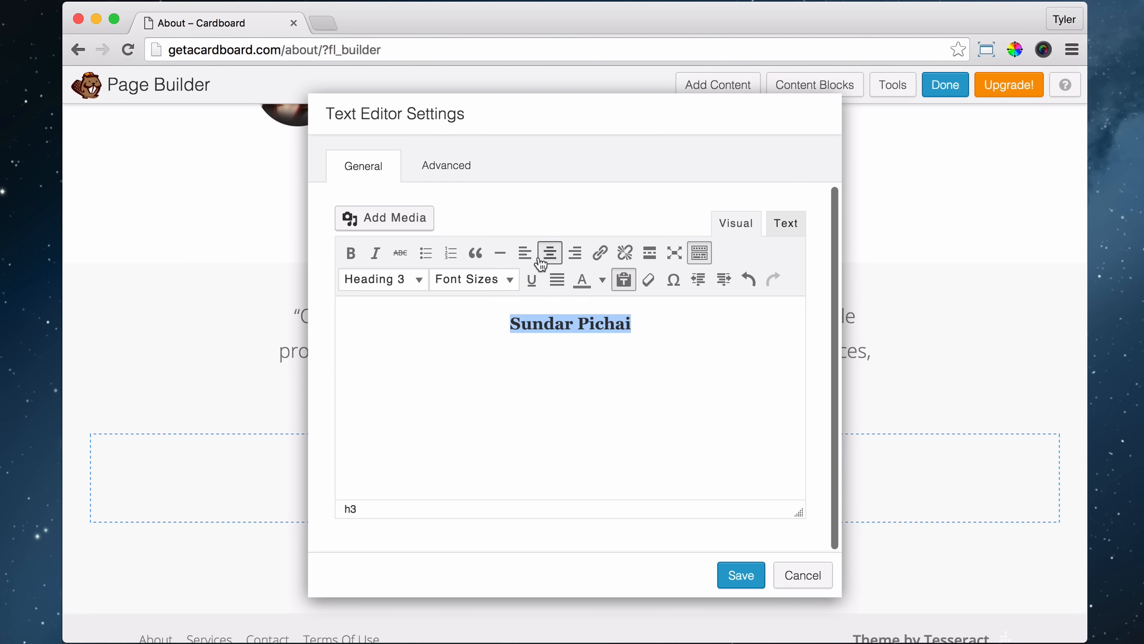
pyautogui.click(490, 280)
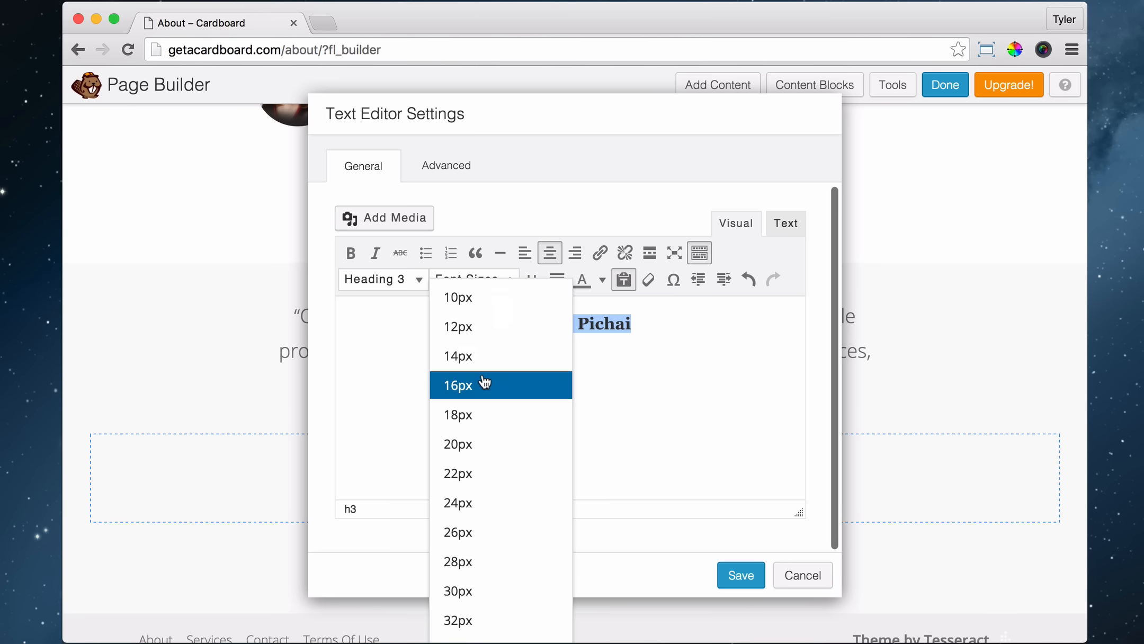
pyautogui.click(481, 354)
# Paste "Chief Executive Officer. Google" on a new line below the name, centre it at 14px, and save the module.
pyautogui.click(647, 325)
pyautogui.press('Return')
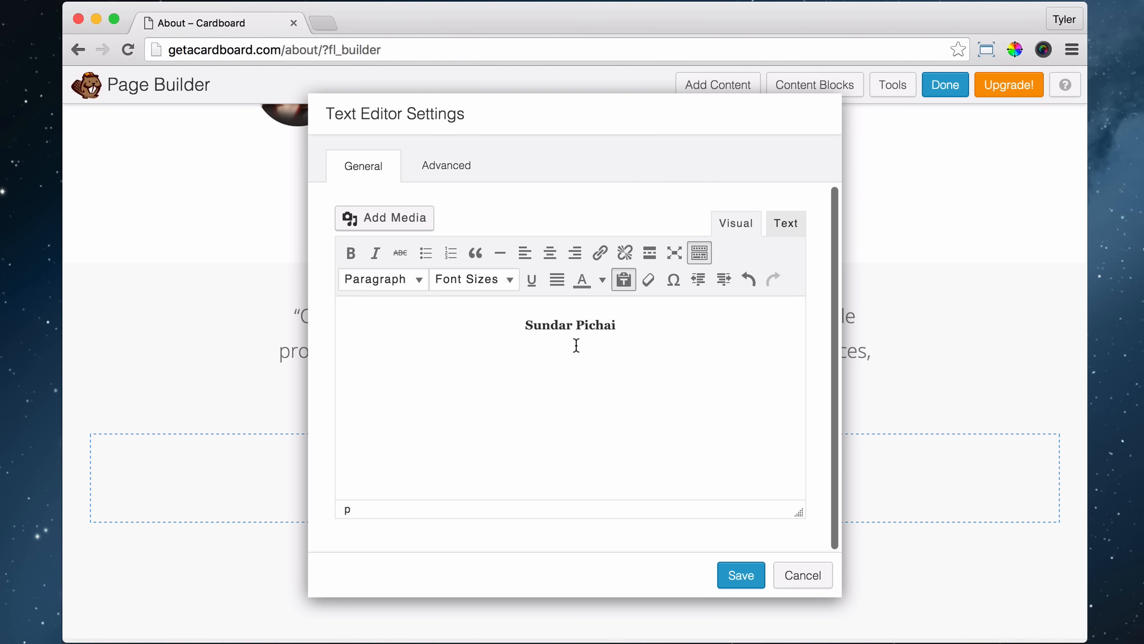
pyautogui.press('super+v')
pyautogui.moveTo(543, 359); pyautogui.dragTo(318, 363)
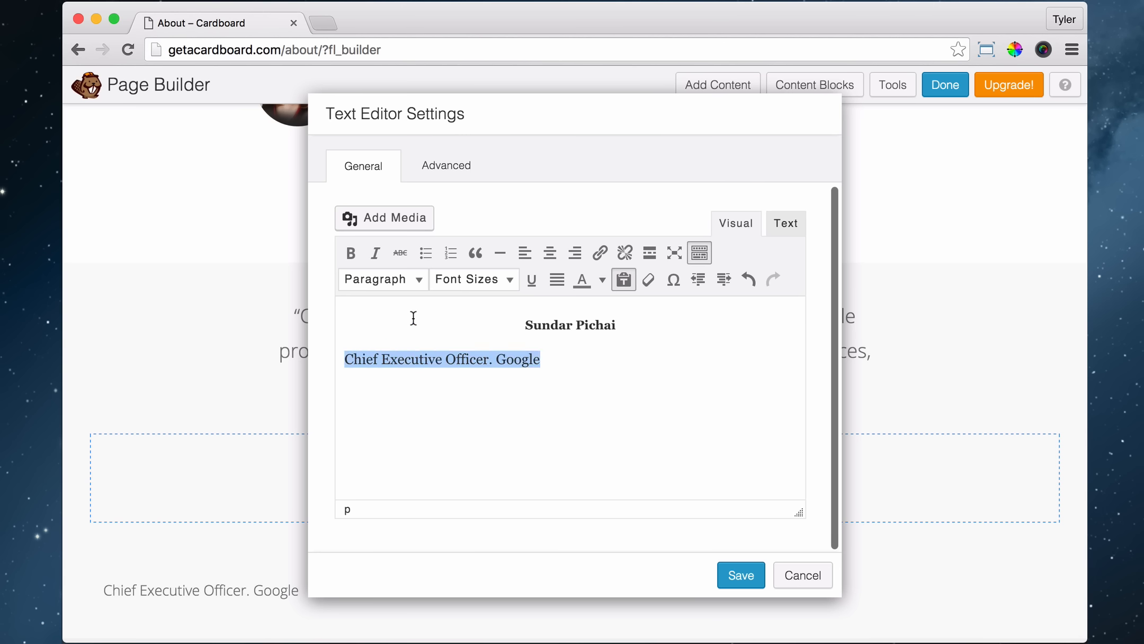
pyautogui.click(550, 253)
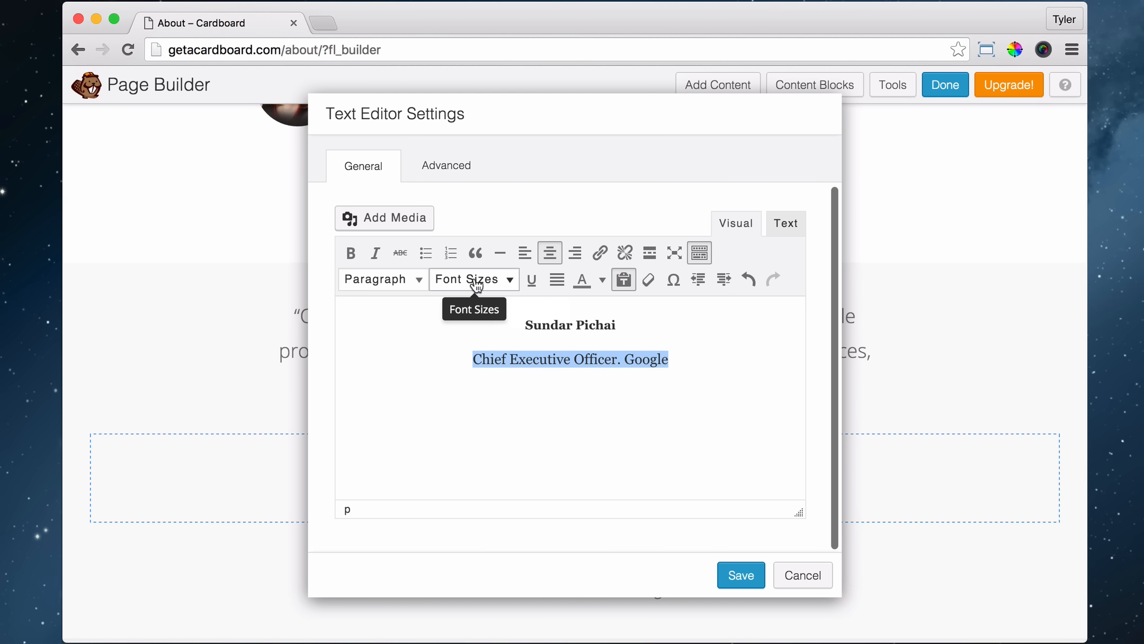
pyautogui.click(476, 281)
pyautogui.click(471, 356)
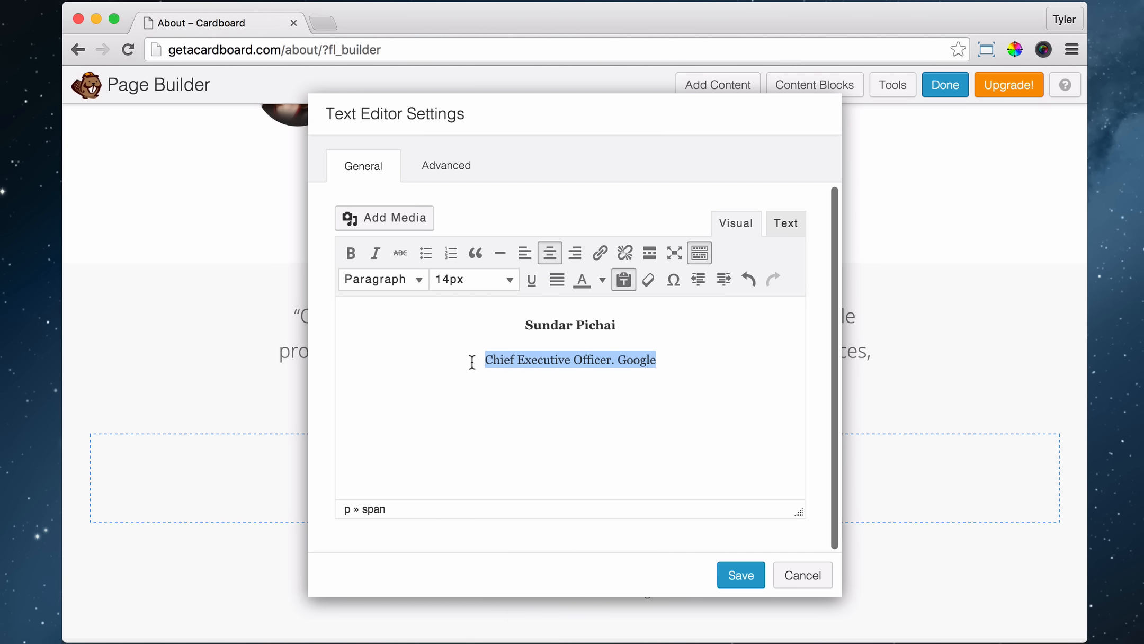
pyautogui.click(689, 372)
pyautogui.moveTo(518, 115); pyautogui.dragTo(418, 115)
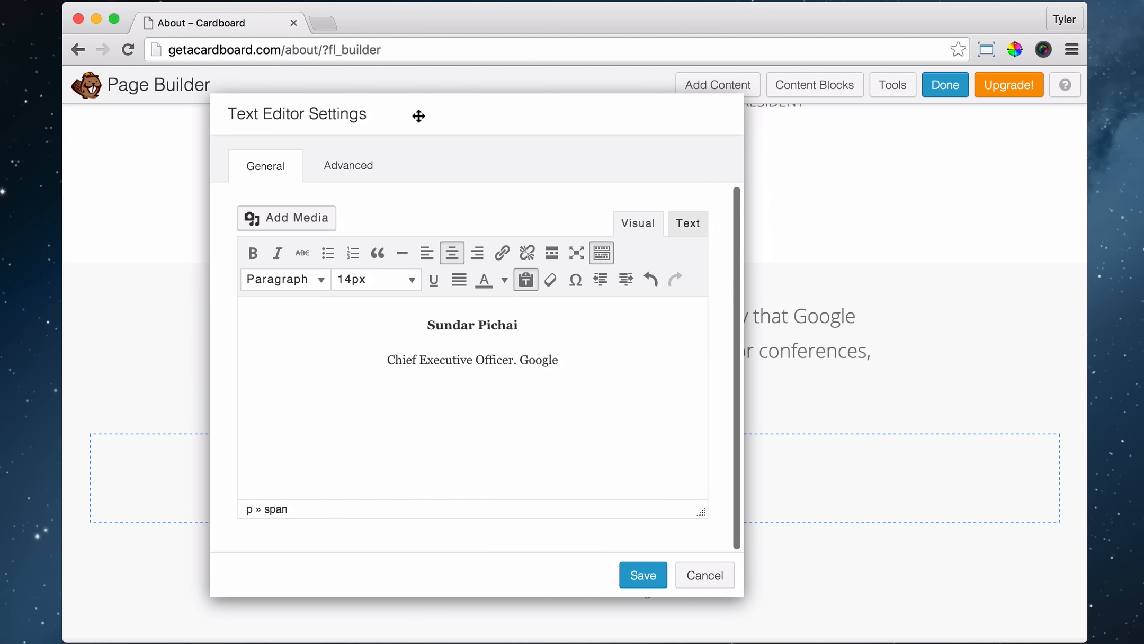
pyautogui.scroll(-1, 418, 116)
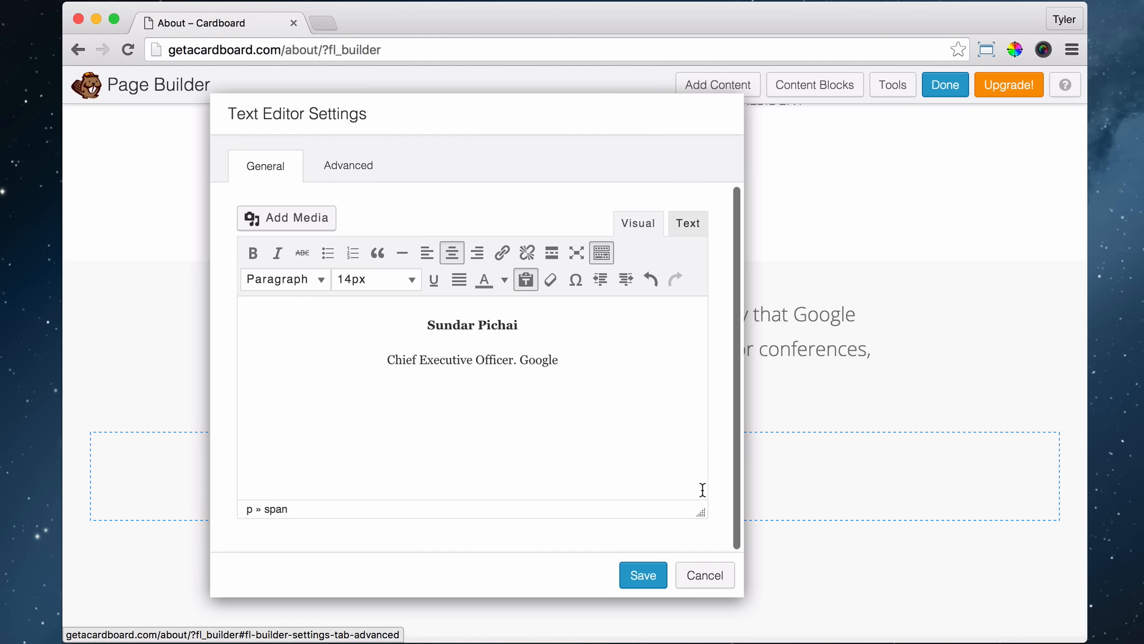
pyautogui.click(643, 579)
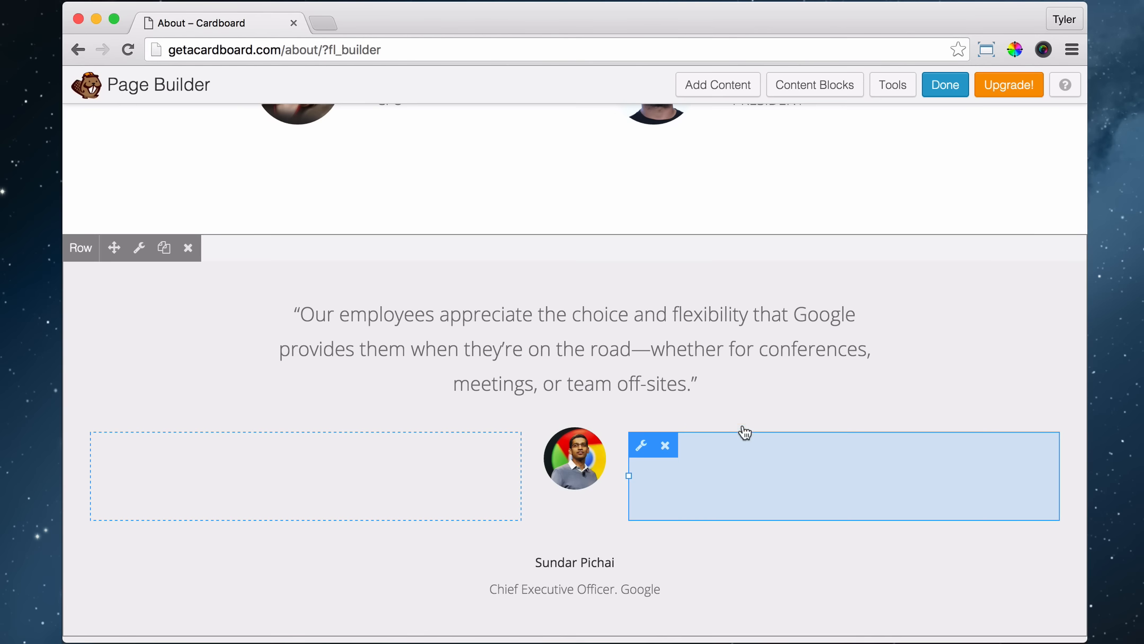
# Set the top margin of the name-and-title text module to 0 px and save its settings.
pyautogui.scroll(-2, 785, 419)
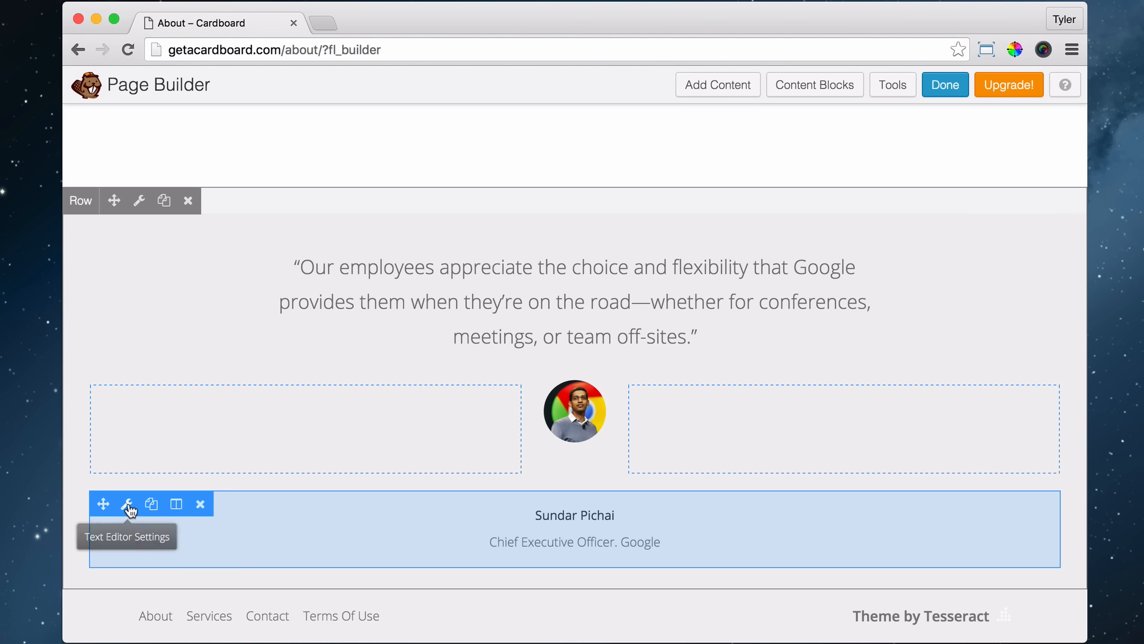
pyautogui.click(128, 505)
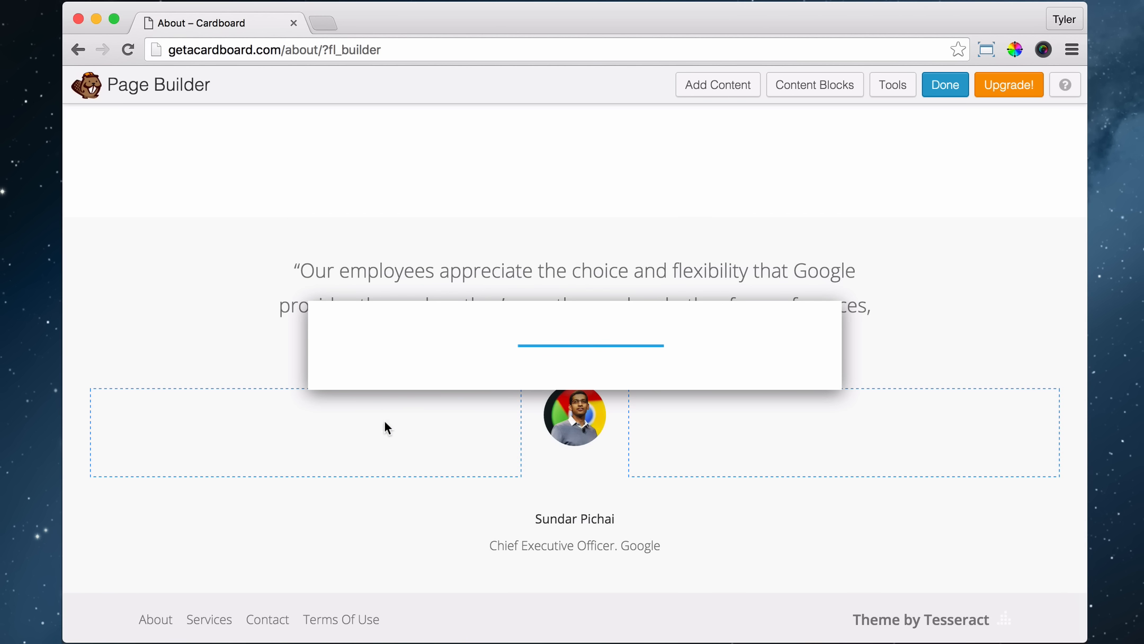
pyautogui.click(449, 168)
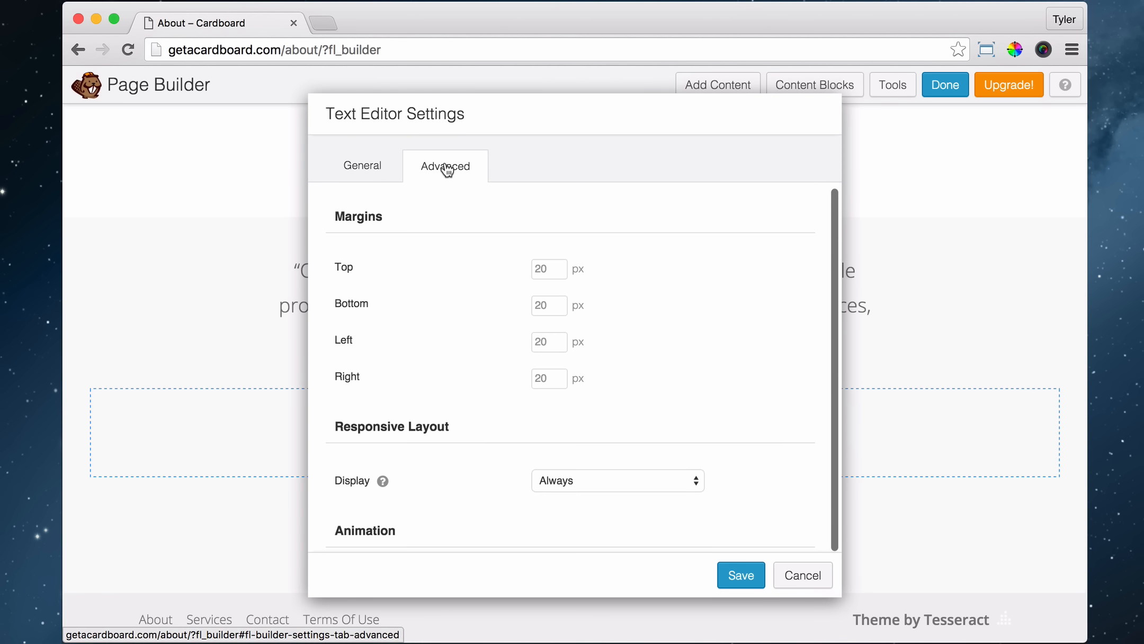
pyautogui.click(560, 269)
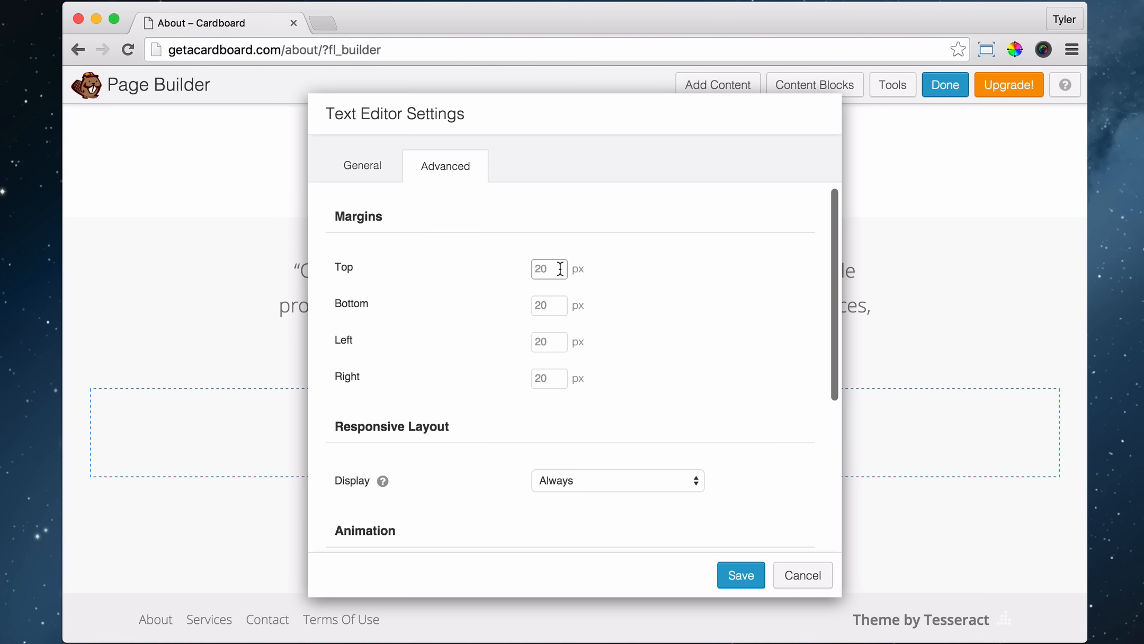
pyautogui.write('0')
pyautogui.press('Tab')
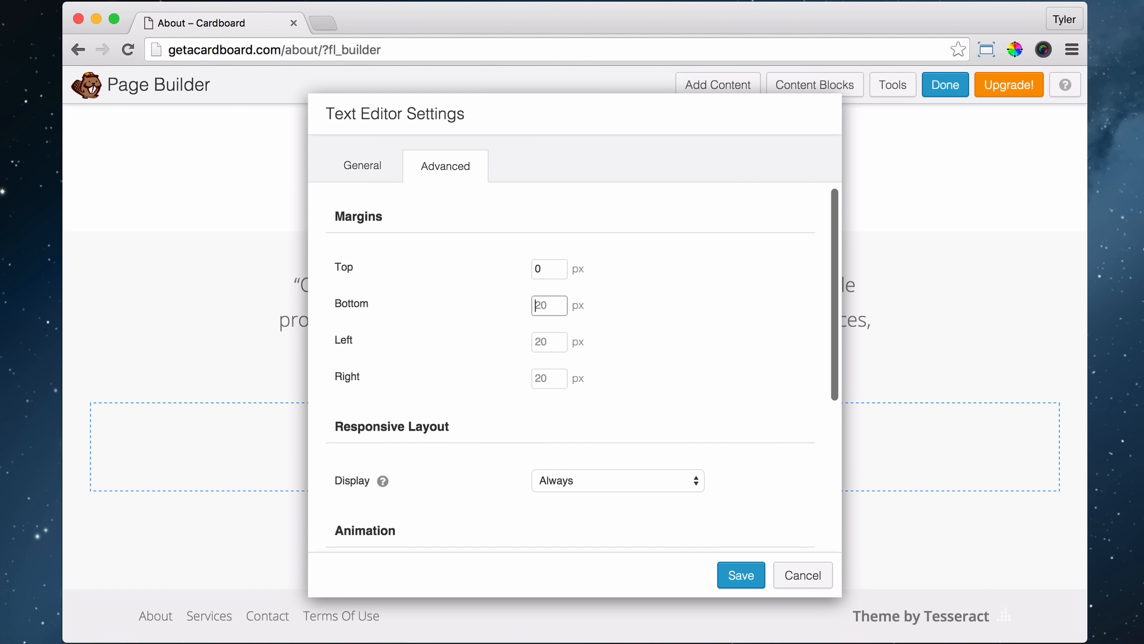
pyautogui.click(741, 575)
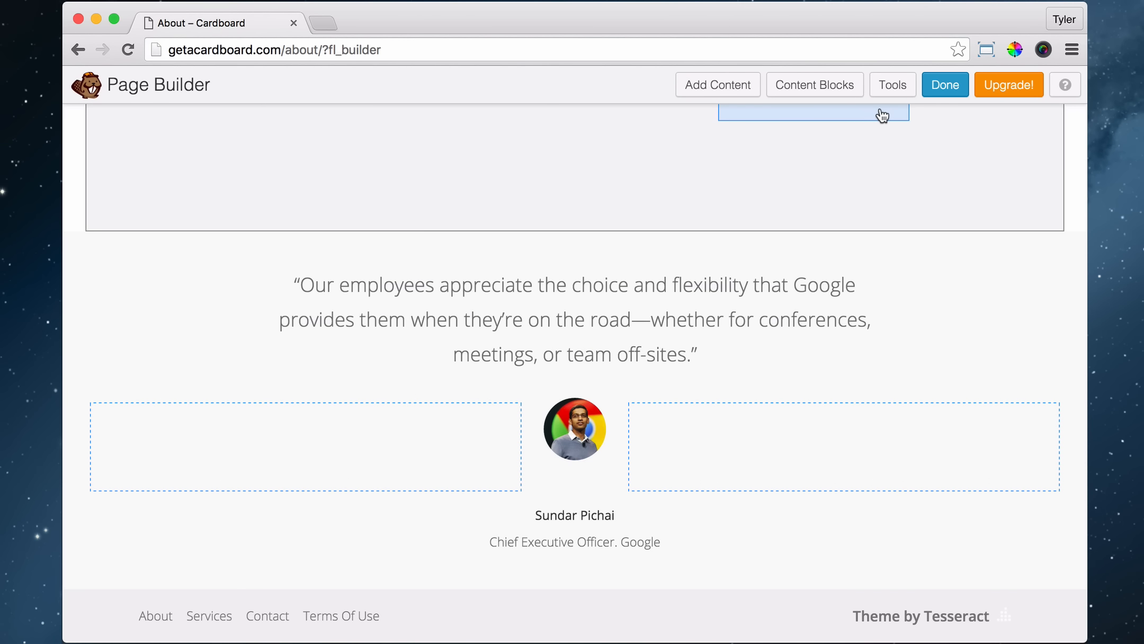
# Finish editing, publish the About page changes, and review the testimonial section and banner on the live page.
pyautogui.click(945, 101)
pyautogui.click(589, 308)
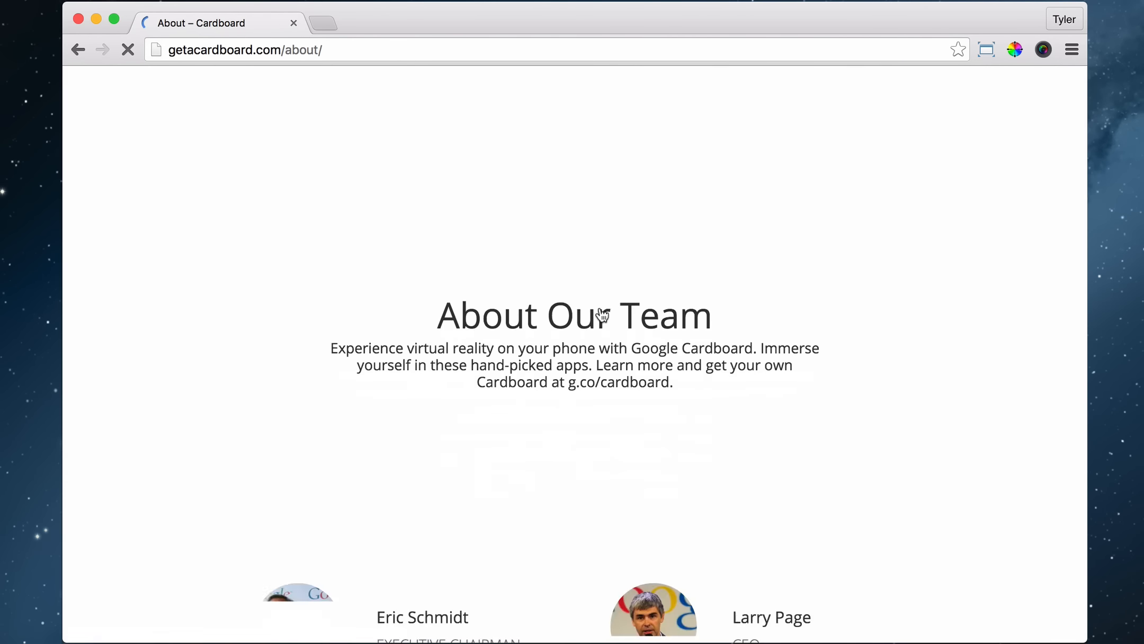
pyautogui.scroll(-2, 602, 315)
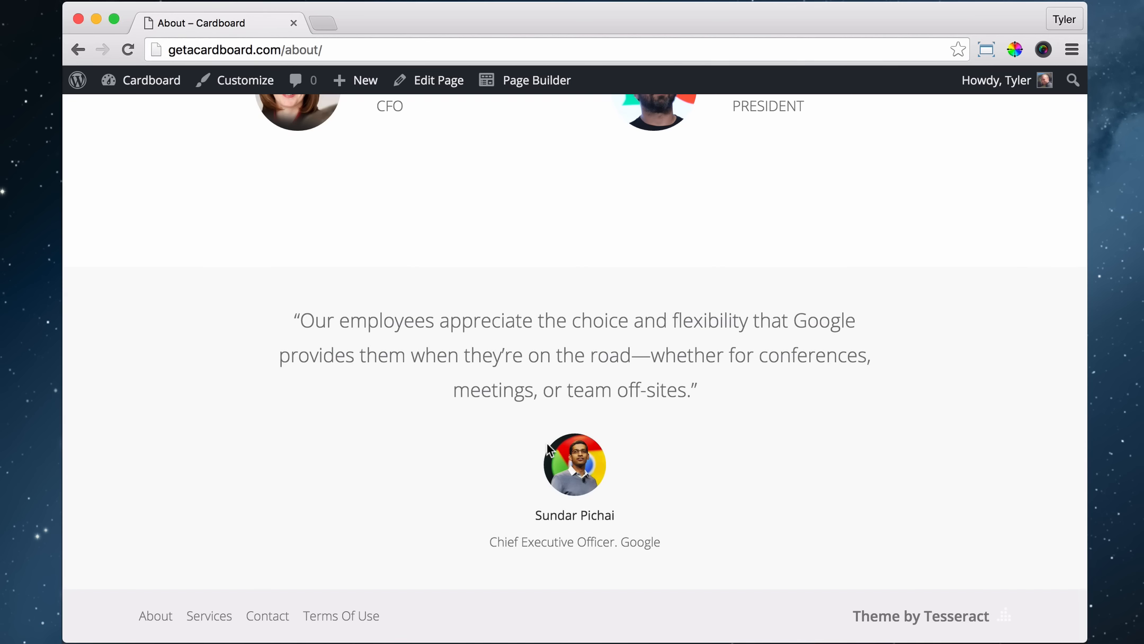
pyautogui.scroll(15, 843, 397)
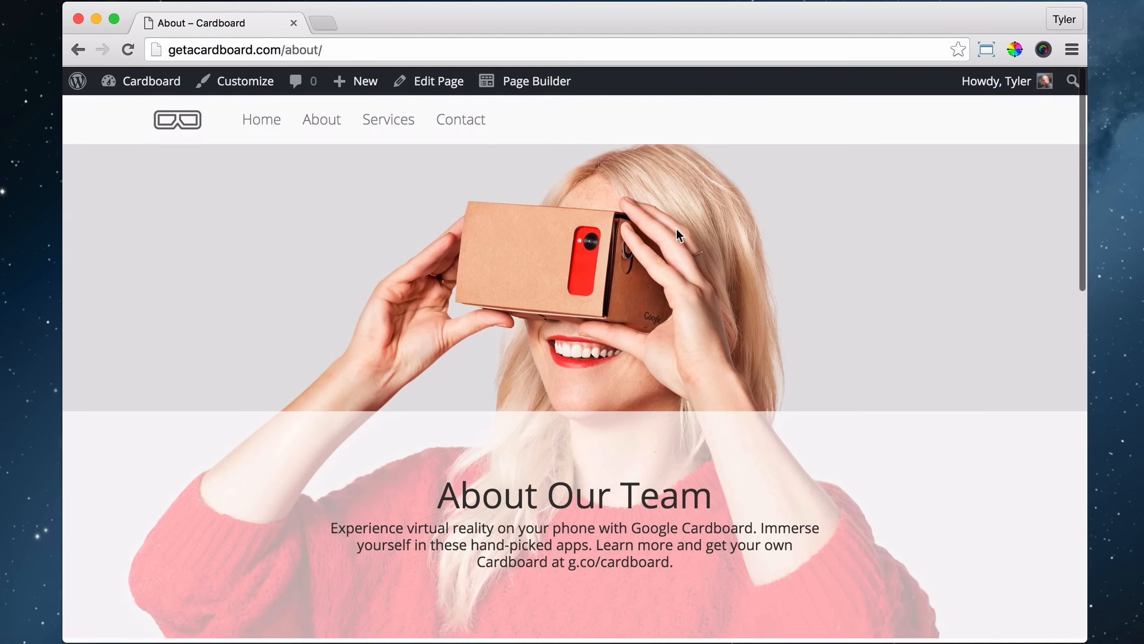
# Reopen the page in Page Builder and add a one-column row below the testimonial section.
pyautogui.click(541, 84)
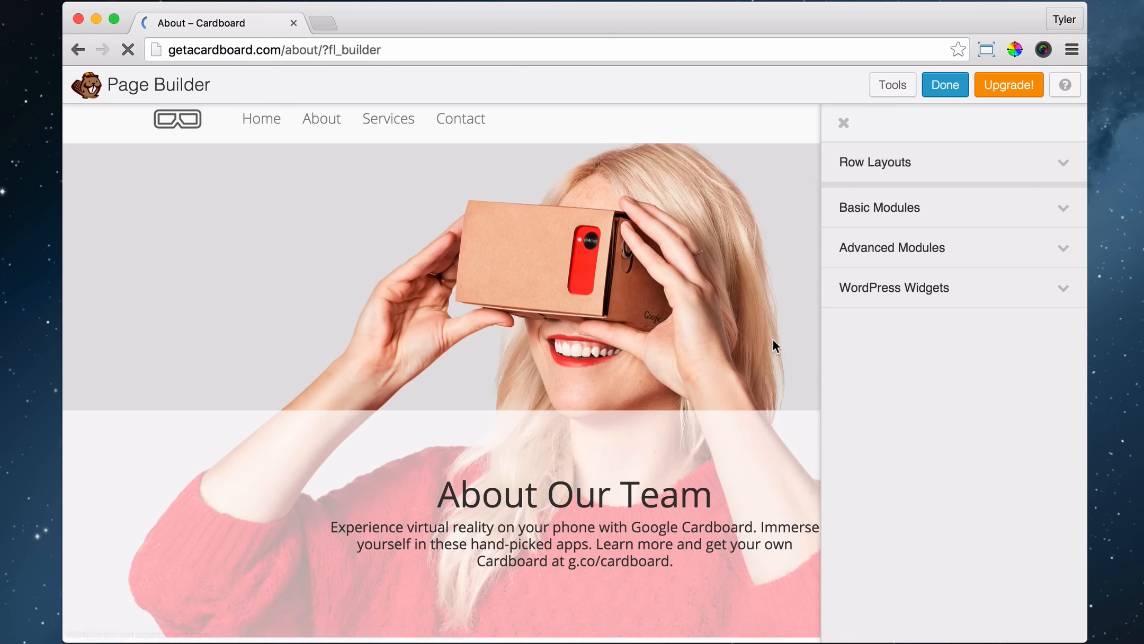
pyautogui.scroll(-15, 743, 339)
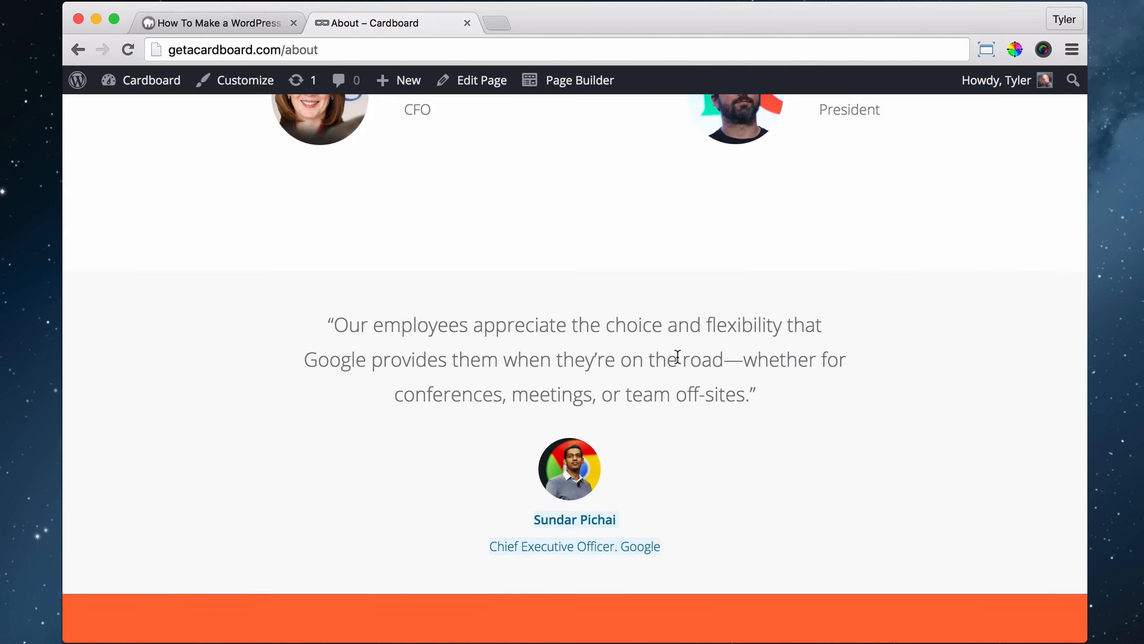
pyautogui.scroll(-5, 661, 360)
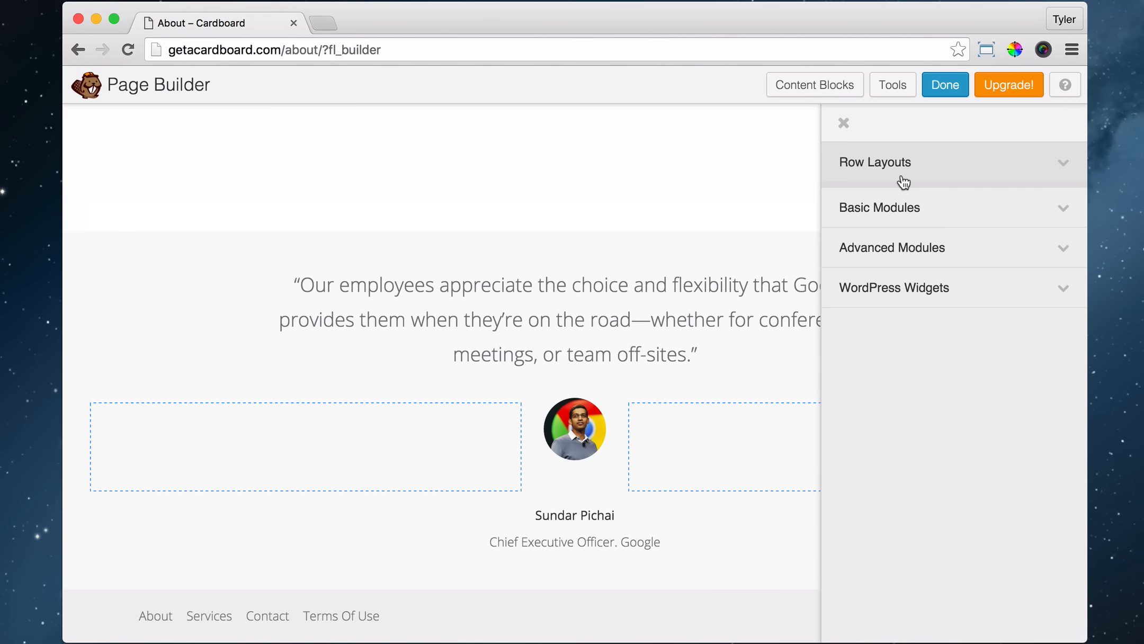
pyautogui.click(911, 163)
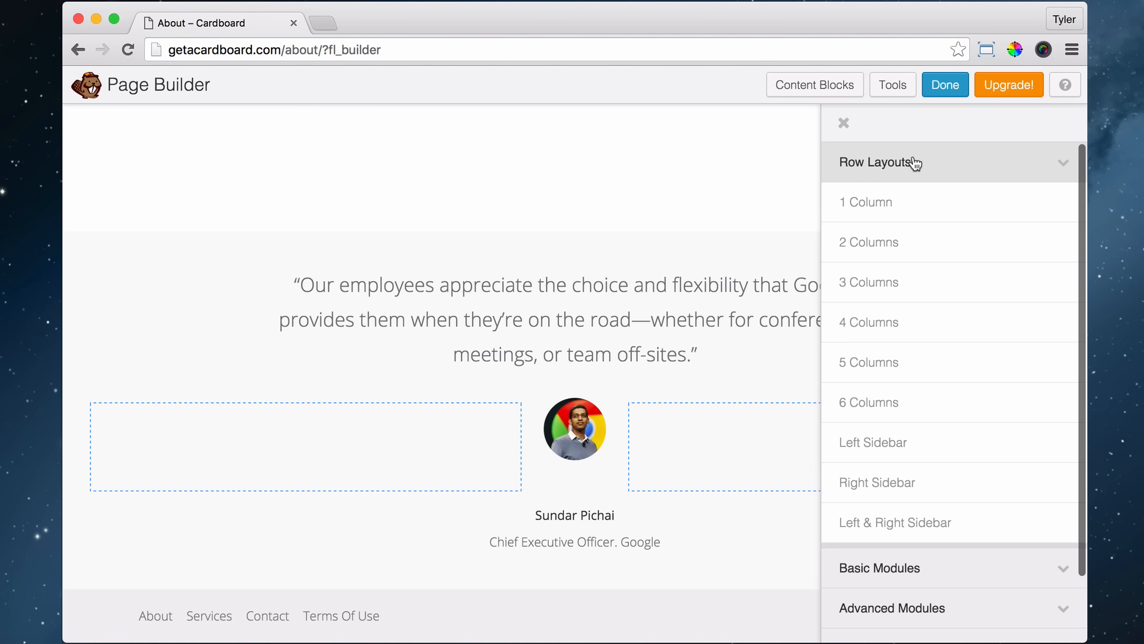
pyautogui.moveTo(854, 235); pyautogui.dragTo(474, 559)
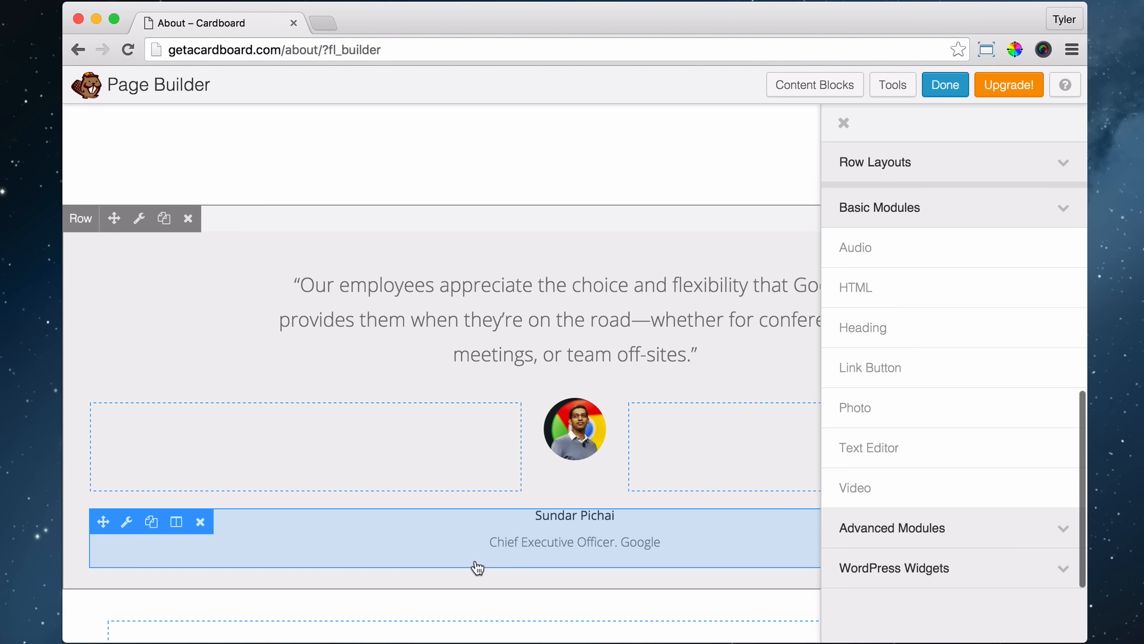
# Open the settings of the new empty row and set its width to Full Width.
pyautogui.scroll(-5, 582, 344)
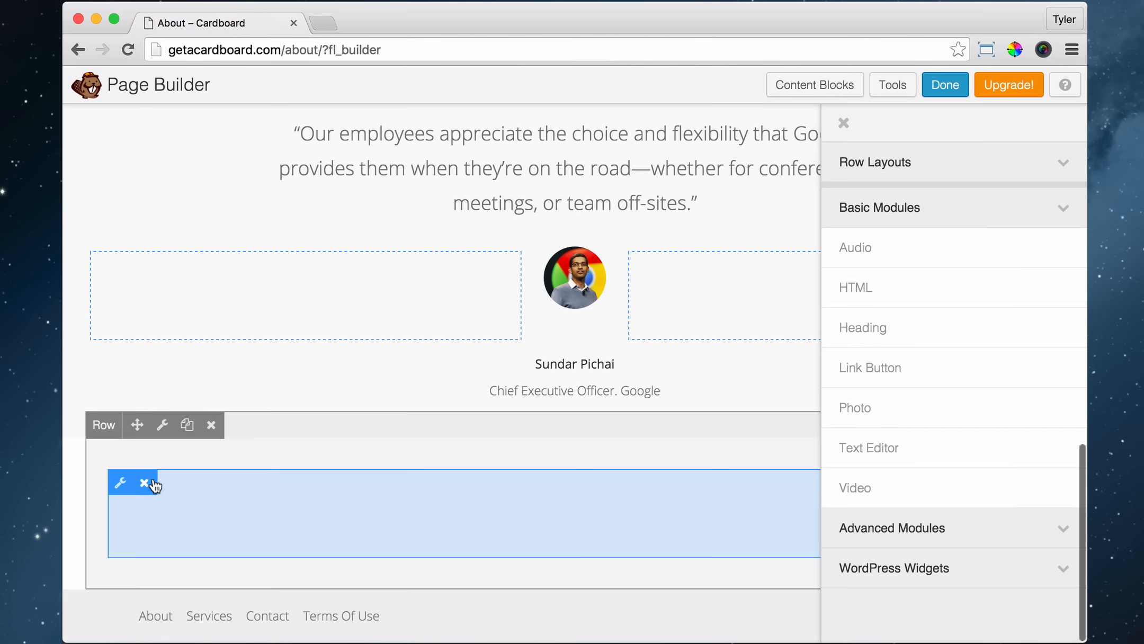
pyautogui.click(163, 426)
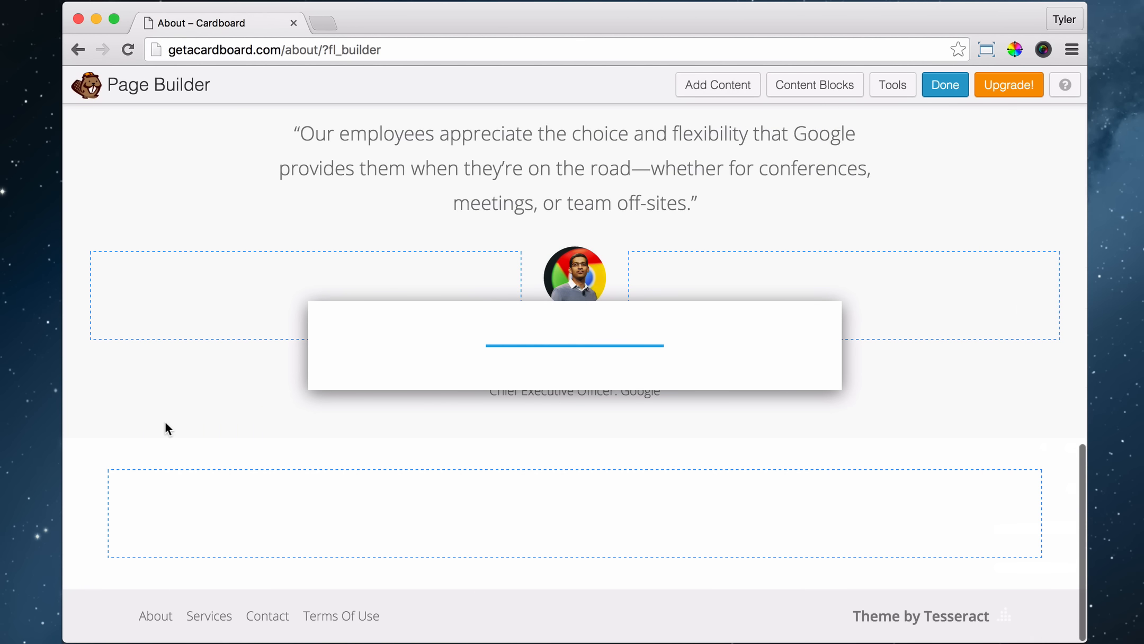
pyautogui.click(565, 219)
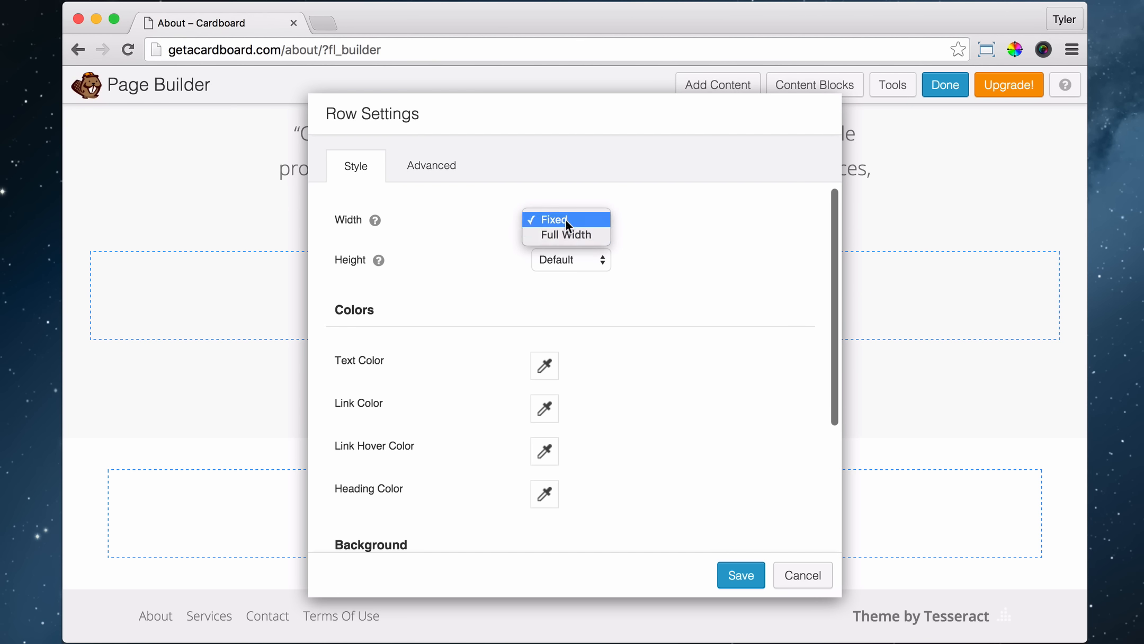
pyautogui.click(561, 230)
# Set the new row's background type to Color and its background color to #ff6e40.
pyautogui.scroll(-5, 667, 339)
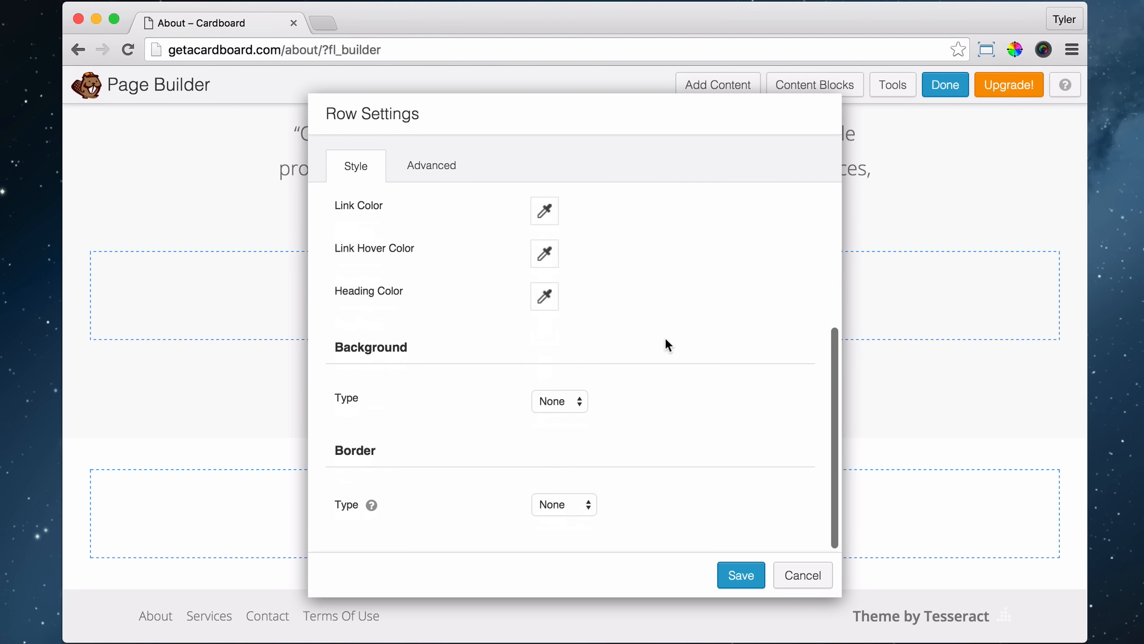
pyautogui.click(566, 402)
pyautogui.click(564, 416)
pyautogui.scroll(-2, 609, 450)
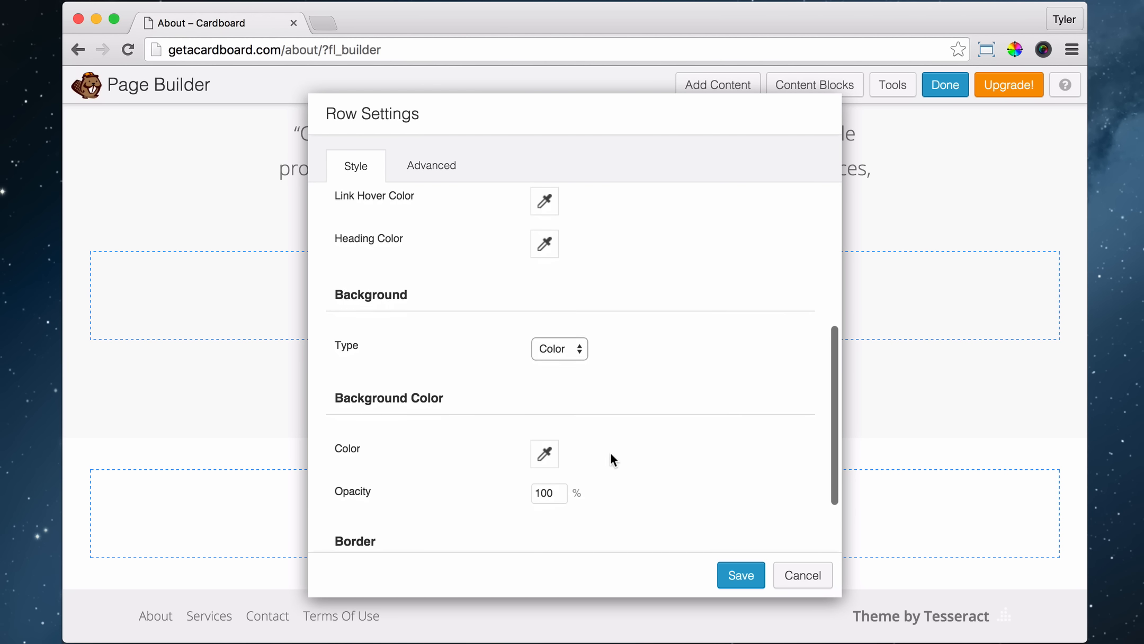
pyautogui.click(544, 453)
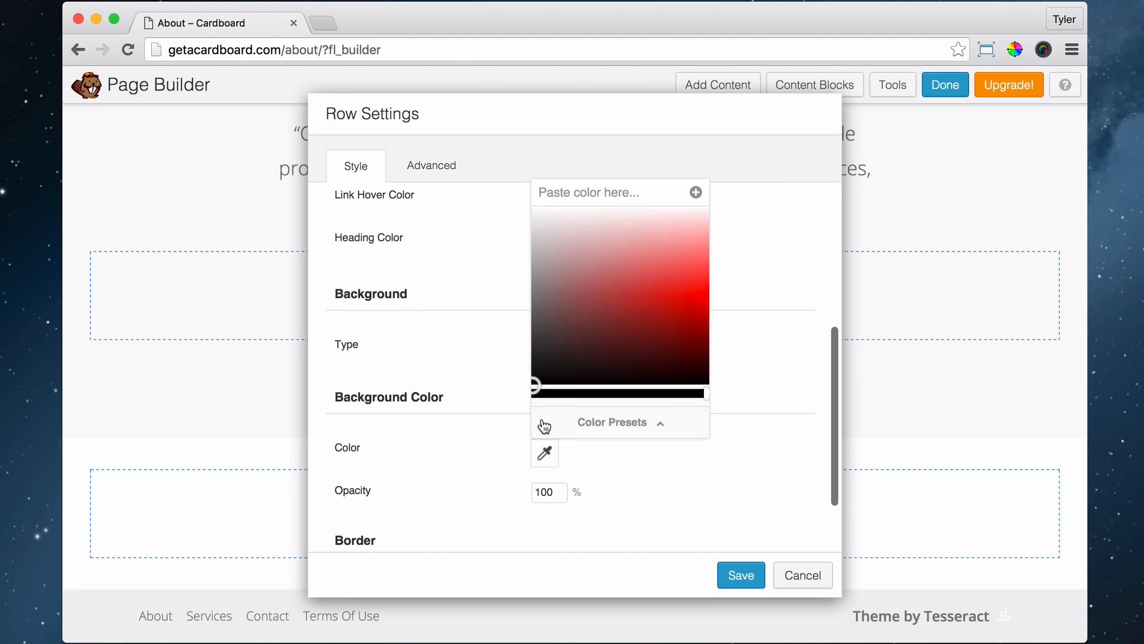
pyautogui.click(593, 193)
pyautogui.write('FF6E40')
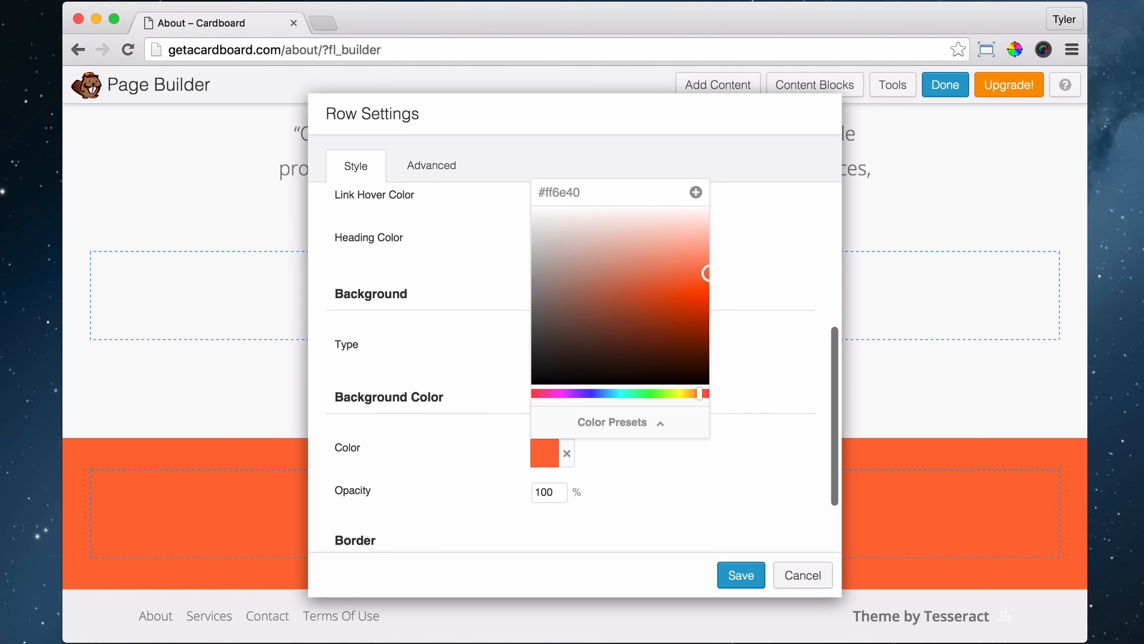
pyautogui.click(779, 244)
pyautogui.scroll(5, 691, 287)
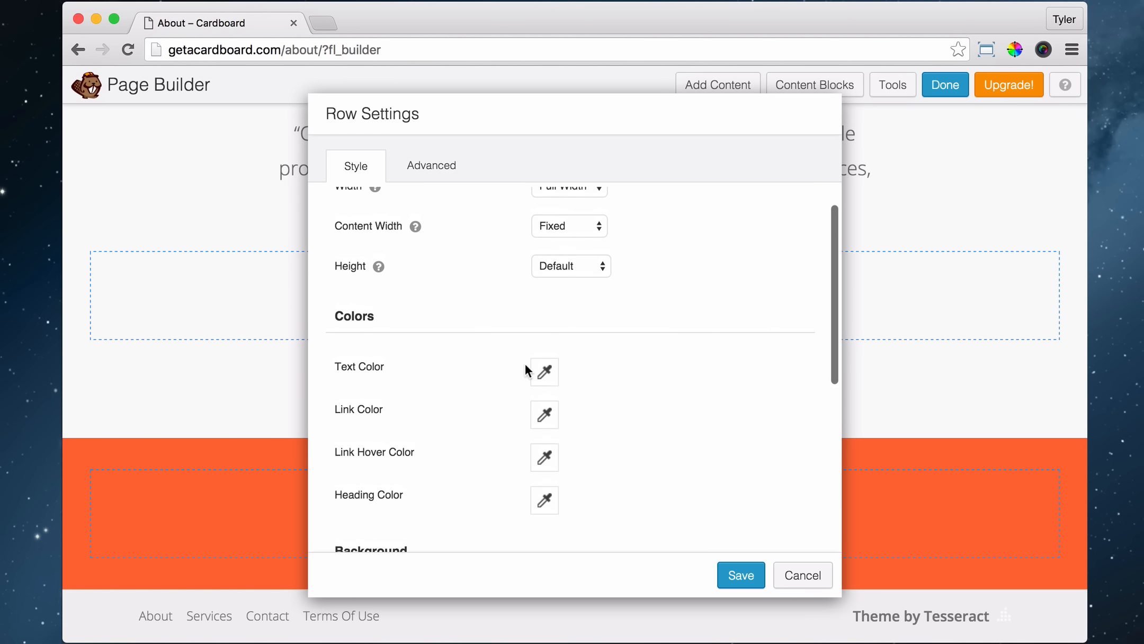
# Set the orange row's text color and link color to white (#ffffff) and save the row settings.
pyautogui.click(543, 377)
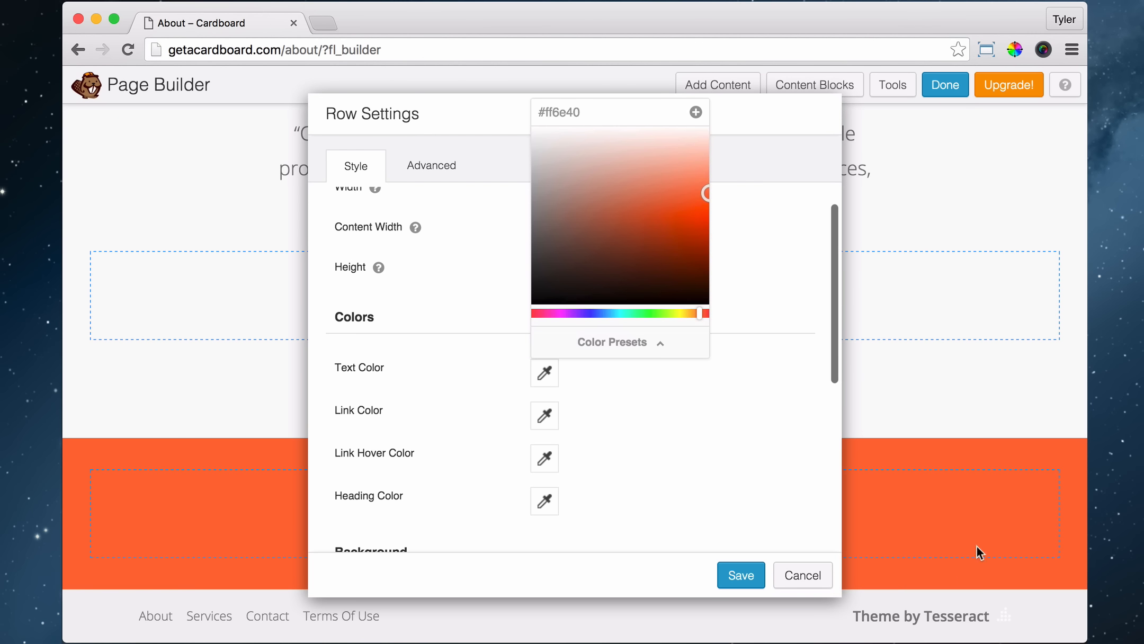
pyautogui.moveTo(582, 174); pyautogui.dragTo(516, 148)
pyautogui.click(545, 377)
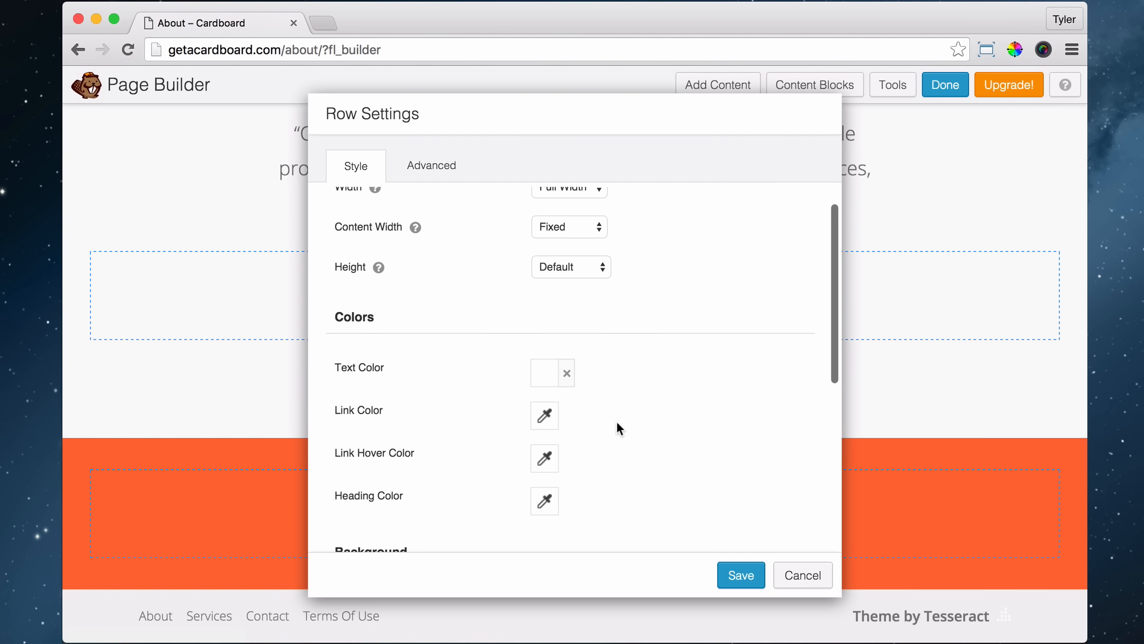
pyautogui.click(540, 423)
pyautogui.click(490, 167)
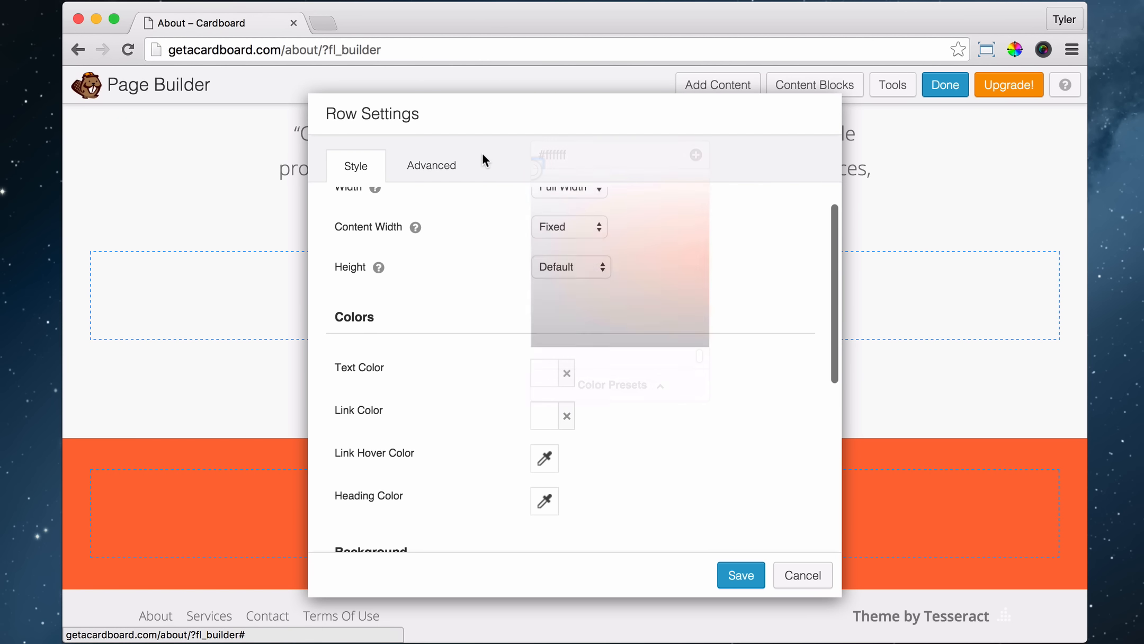
pyautogui.click(737, 575)
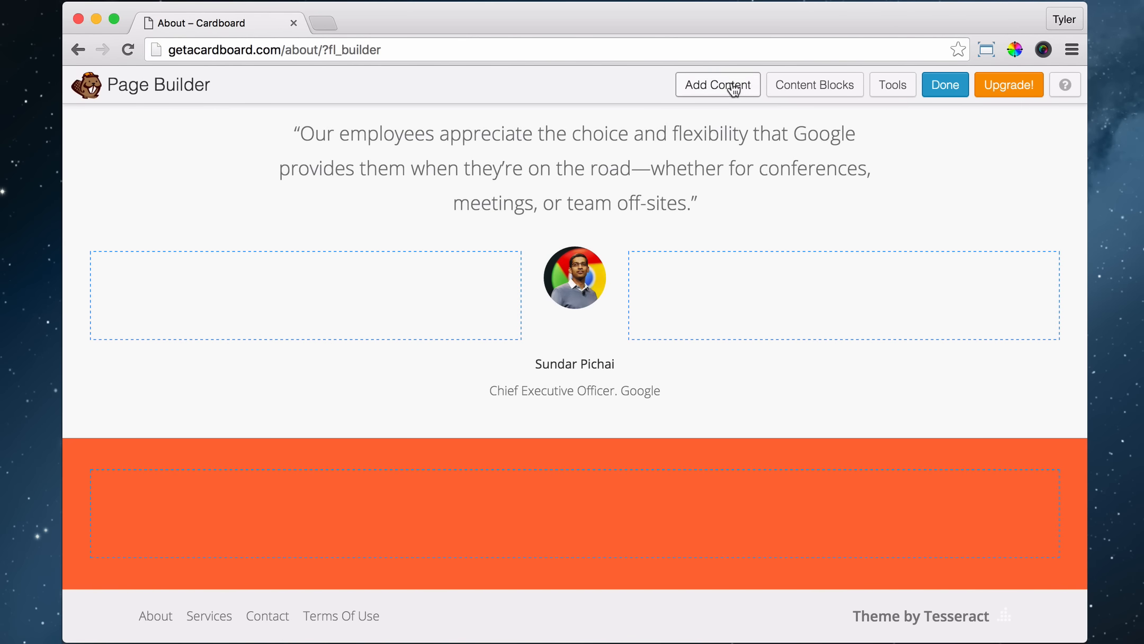
# Try top and bottom margins of 60 px on the orange row in its advanced settings.
pyautogui.click(733, 85)
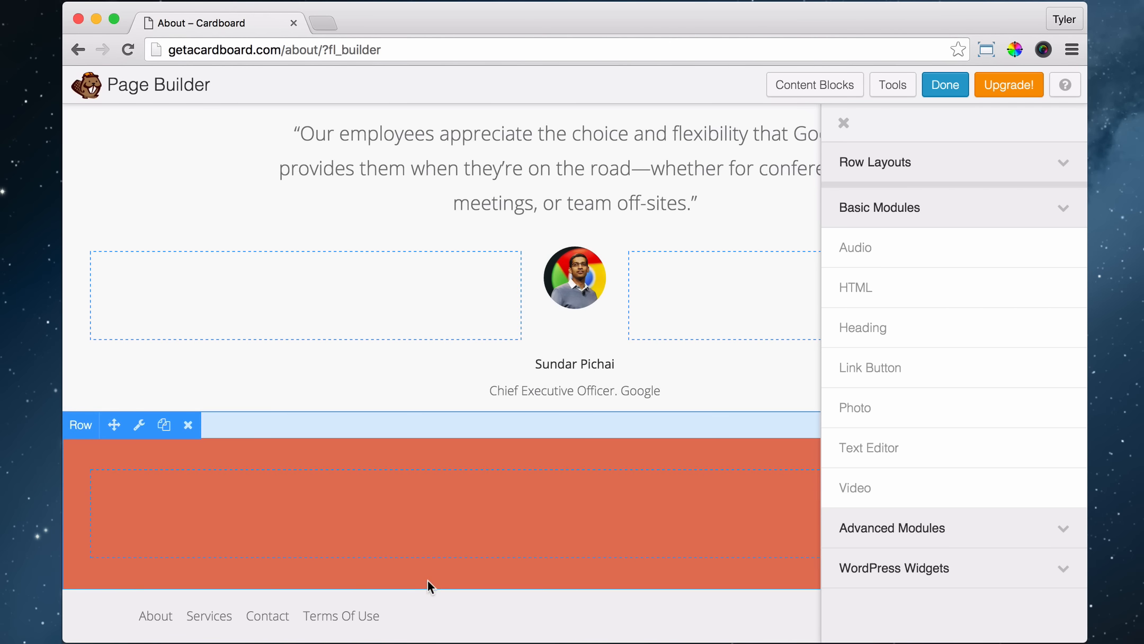
pyautogui.click(141, 426)
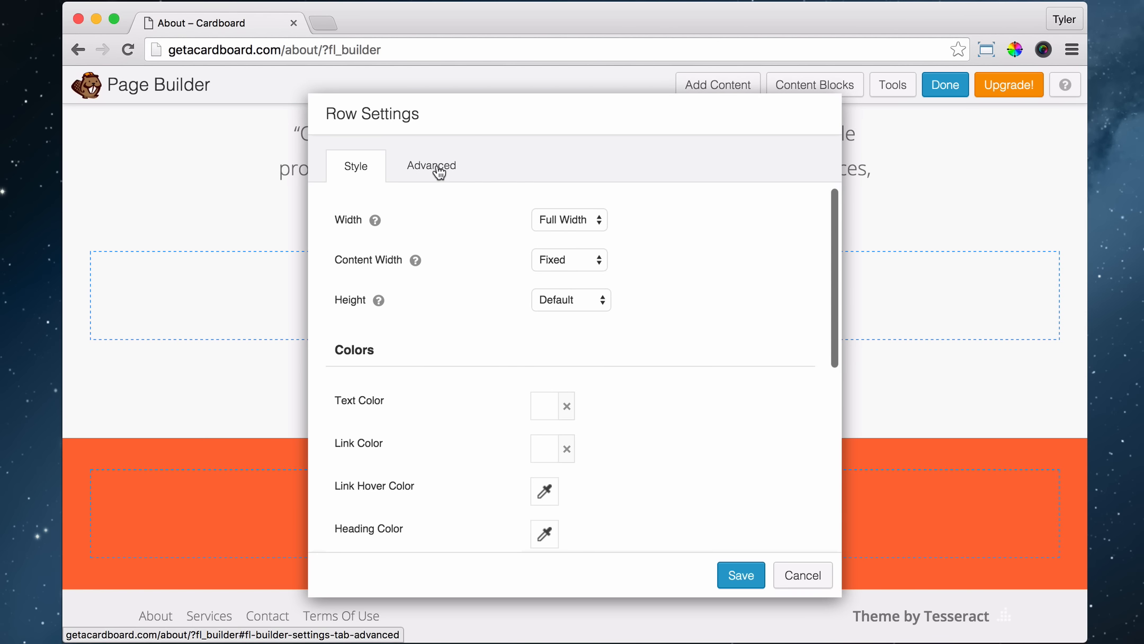
pyautogui.click(438, 171)
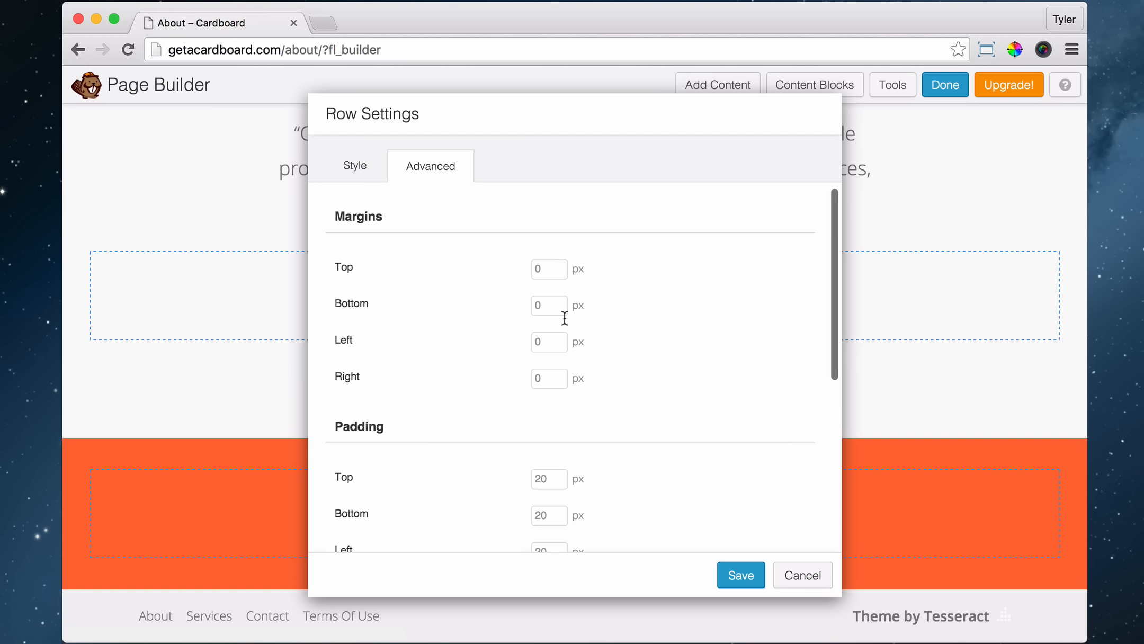
pyautogui.click(552, 479)
pyautogui.click(552, 264)
pyautogui.write('6')
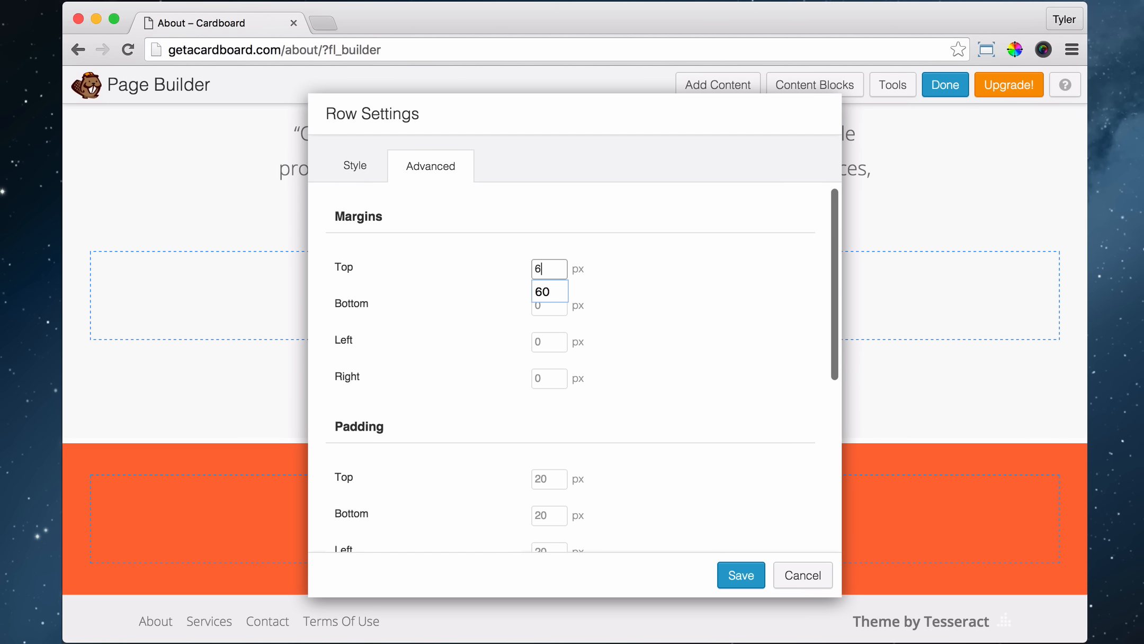
pyautogui.write('0')
pyautogui.click(549, 305)
pyautogui.write('60')
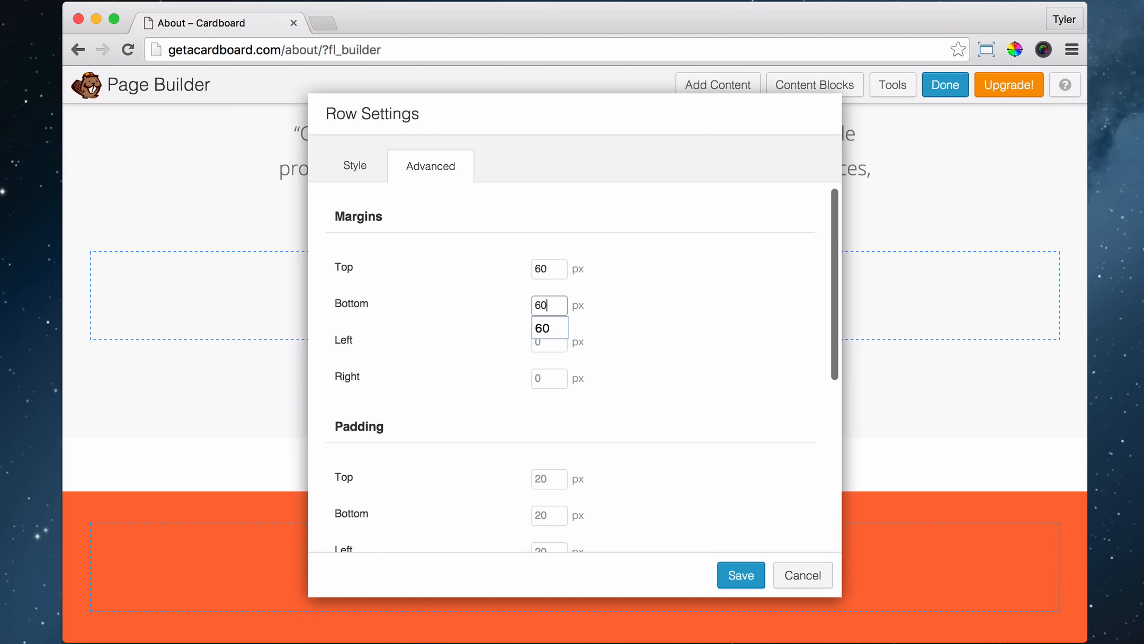
# Clear the orange row's top and bottom margins and close its settings.
pyautogui.press('BackSpace')
pyautogui.press('BackSpace')
pyautogui.click(547, 268)
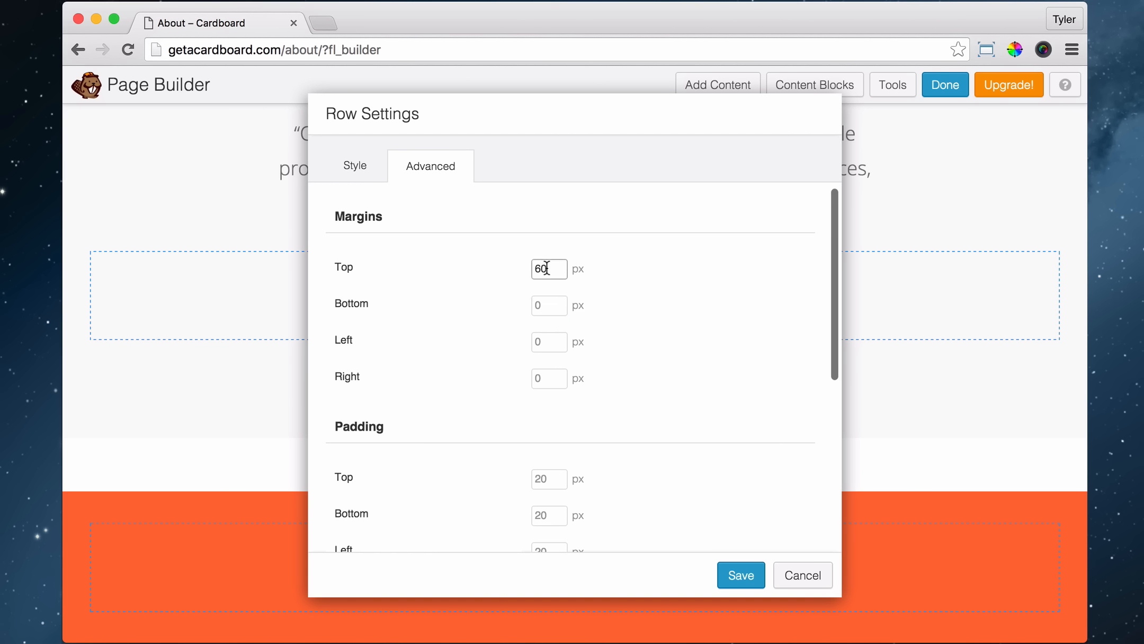
pyautogui.press('BackSpace')
pyautogui.press('BackSpace')
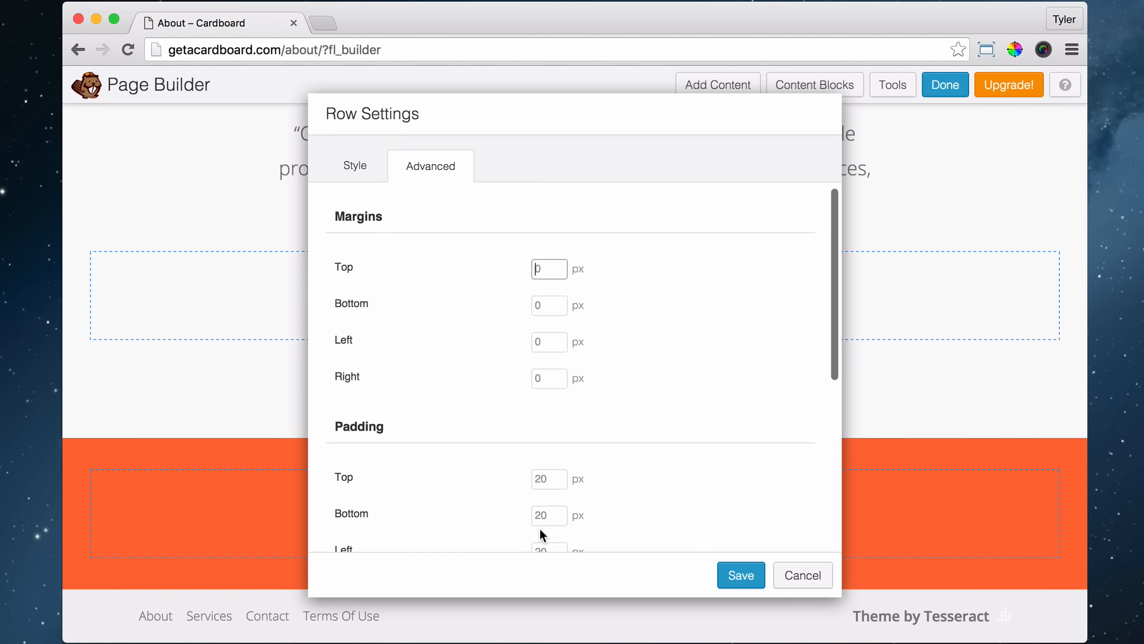
pyautogui.press('Return')
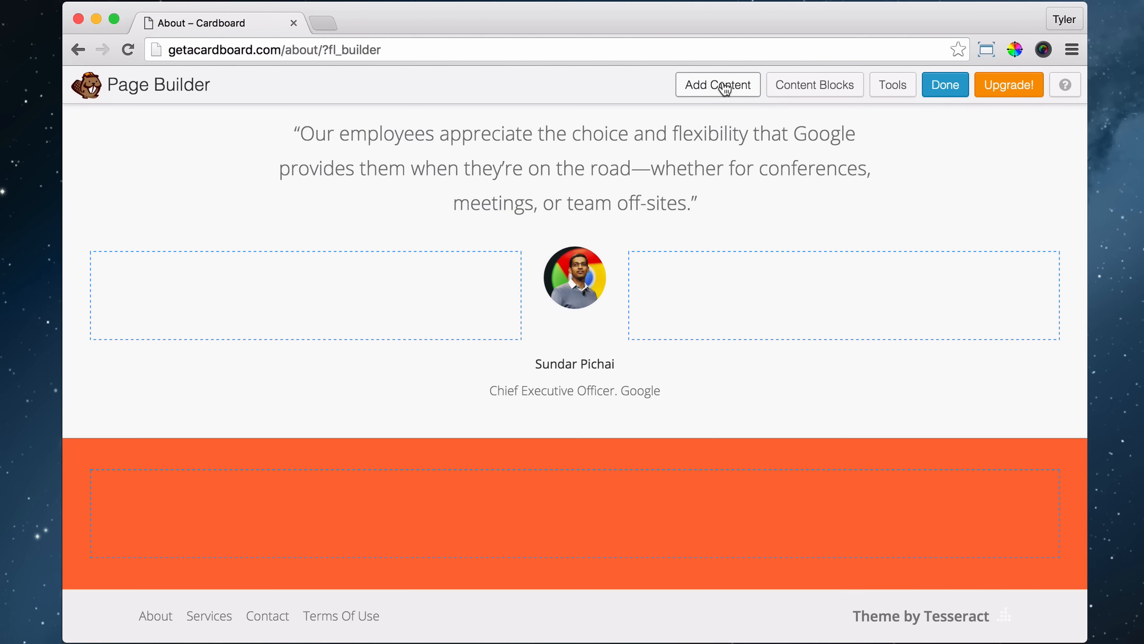
# Add a Text Editor module to the orange row and set its top and bottom margins to 60 px.
pyautogui.click(724, 89)
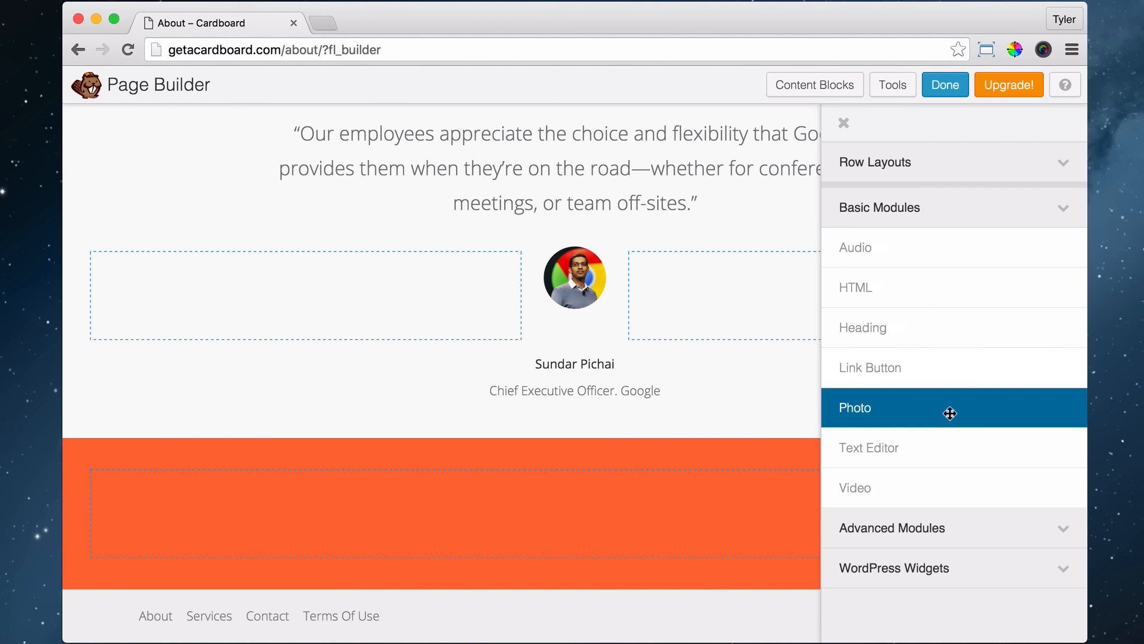
pyautogui.moveTo(901, 454); pyautogui.dragTo(553, 492)
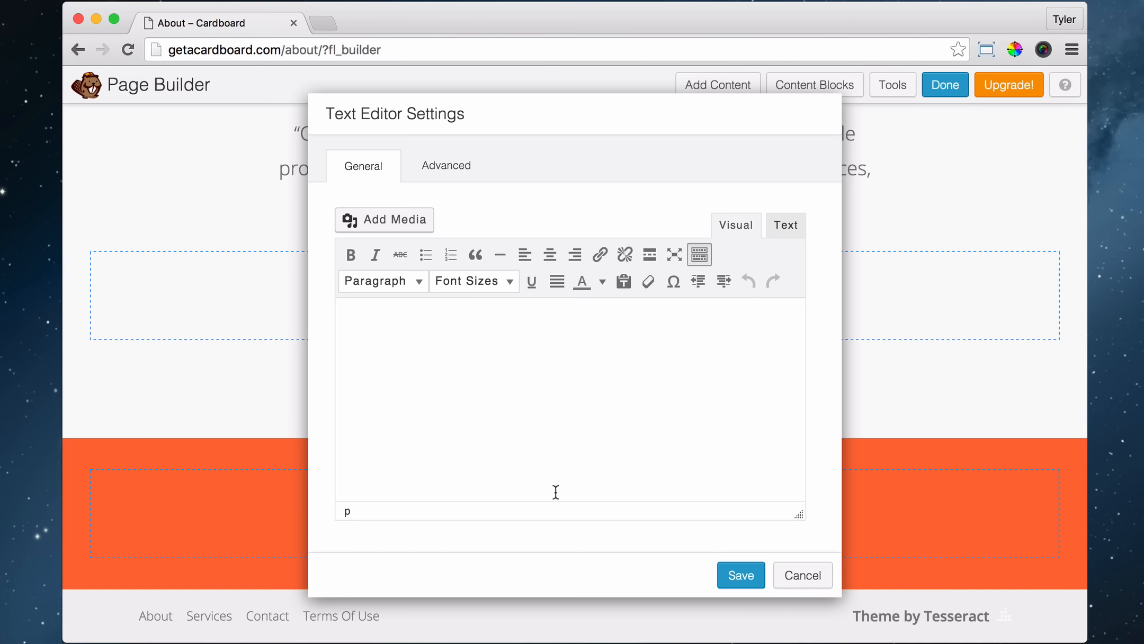
pyautogui.click(444, 165)
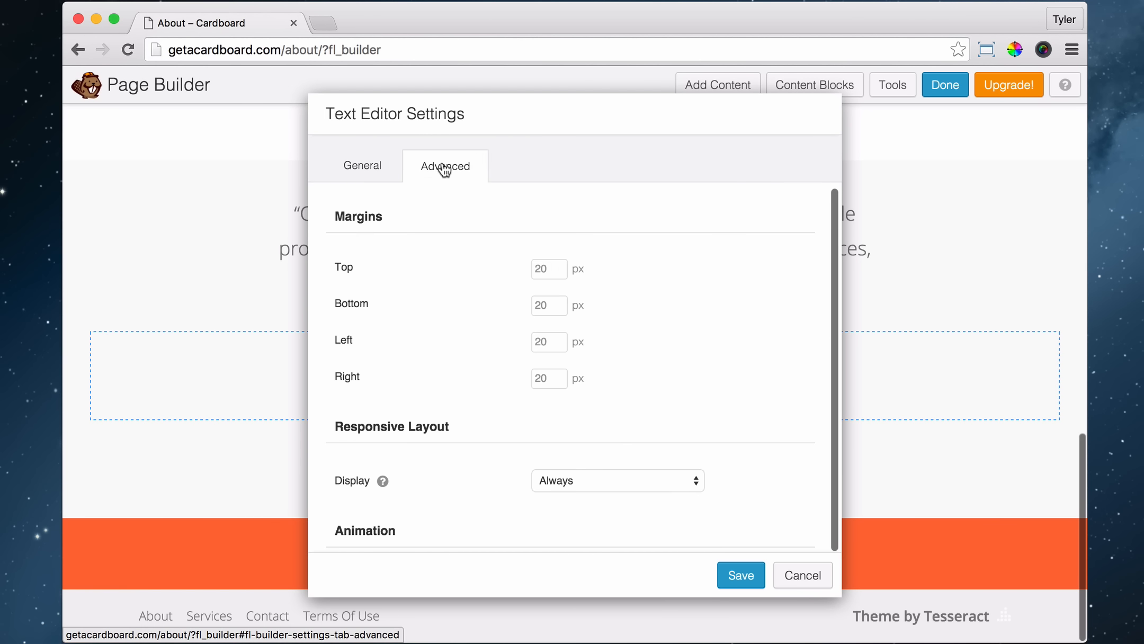
pyautogui.click(563, 268)
pyautogui.write('60')
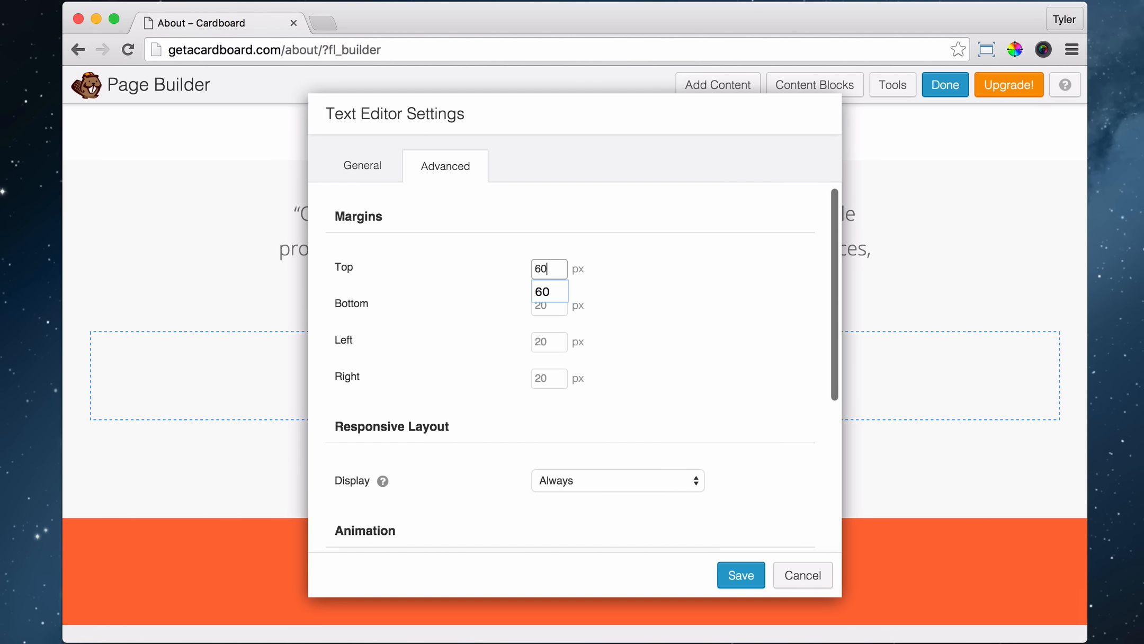
pyautogui.press('Tab')
pyautogui.write('60')
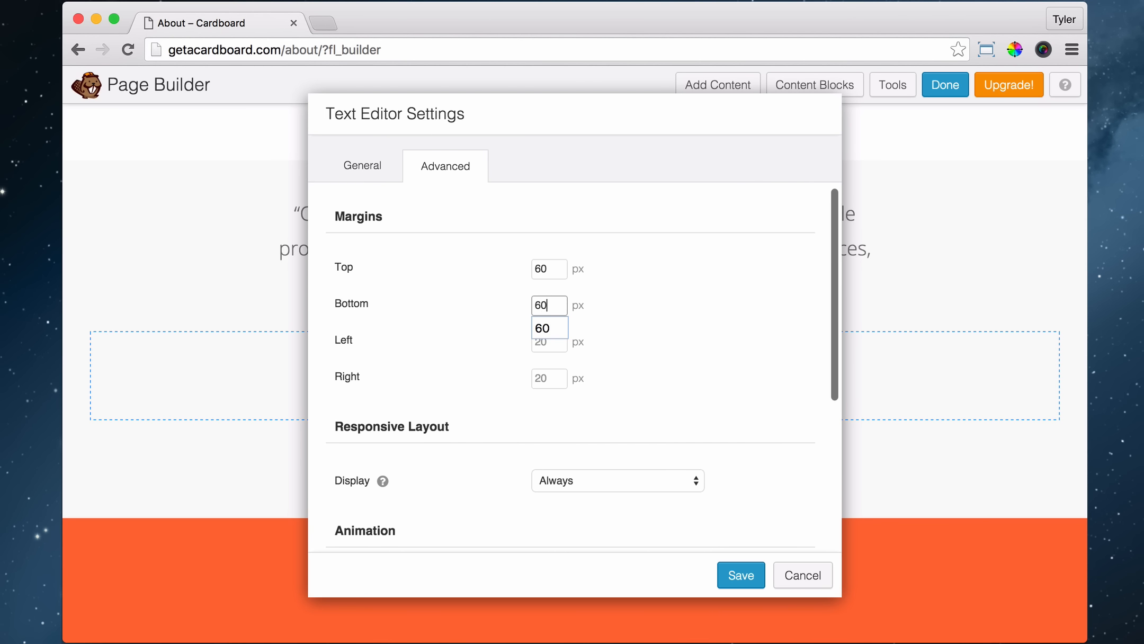
pyautogui.click(642, 304)
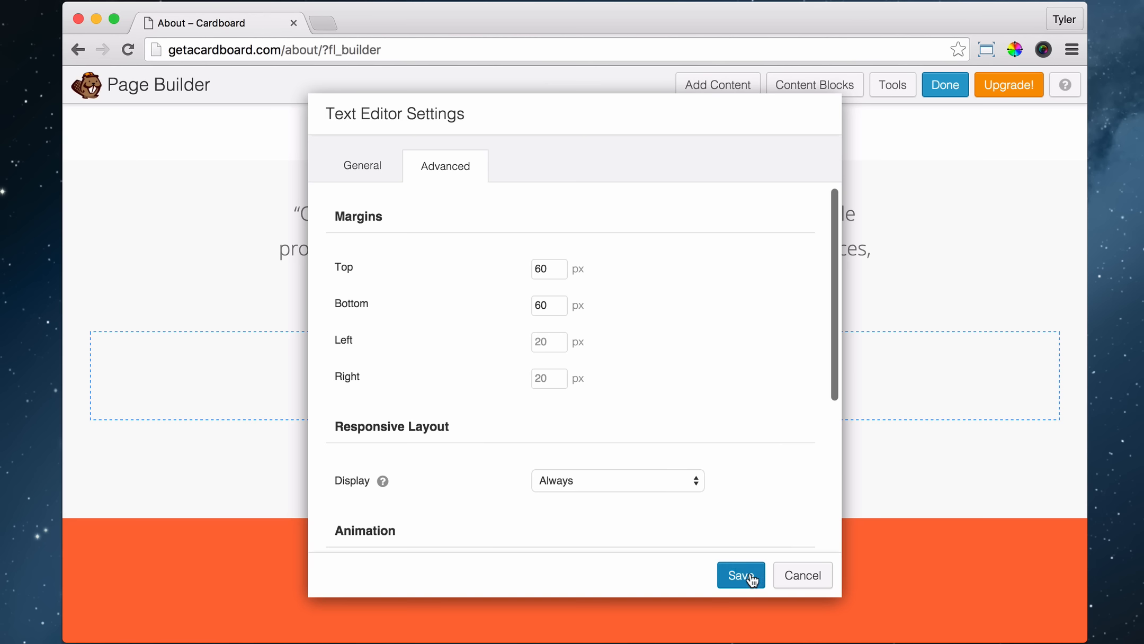
# Copy the "Google Analytics Premium helped us improve engagement" sentence from the orange section of the finished example About page.
pyautogui.click(371, 180)
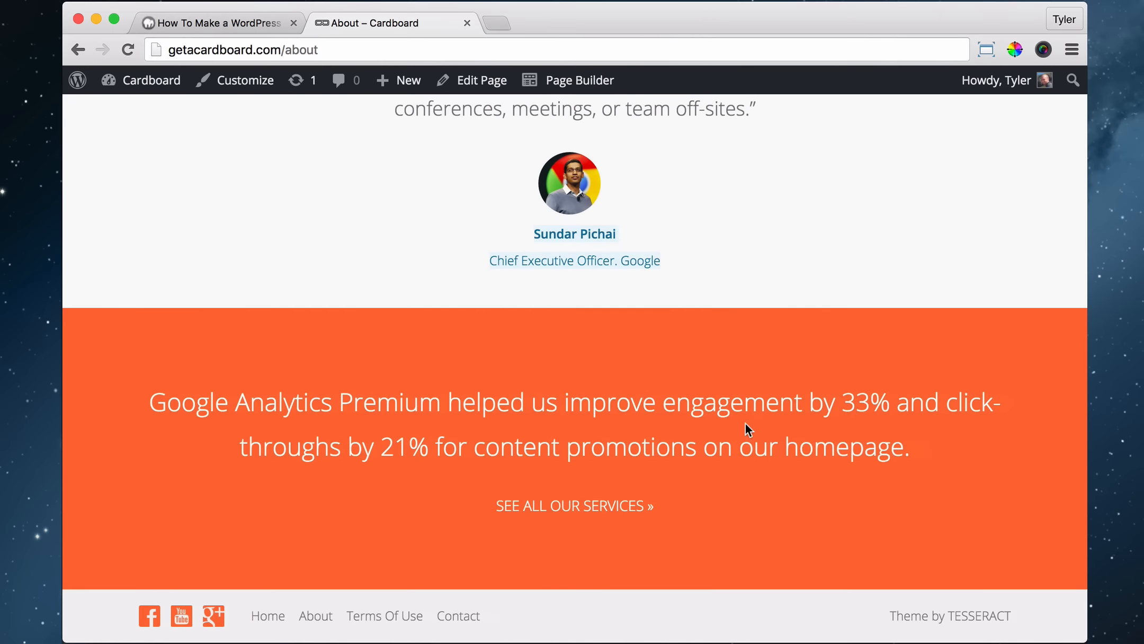
pyautogui.moveTo(153, 402); pyautogui.dragTo(955, 454)
pyautogui.rightClick(811, 434)
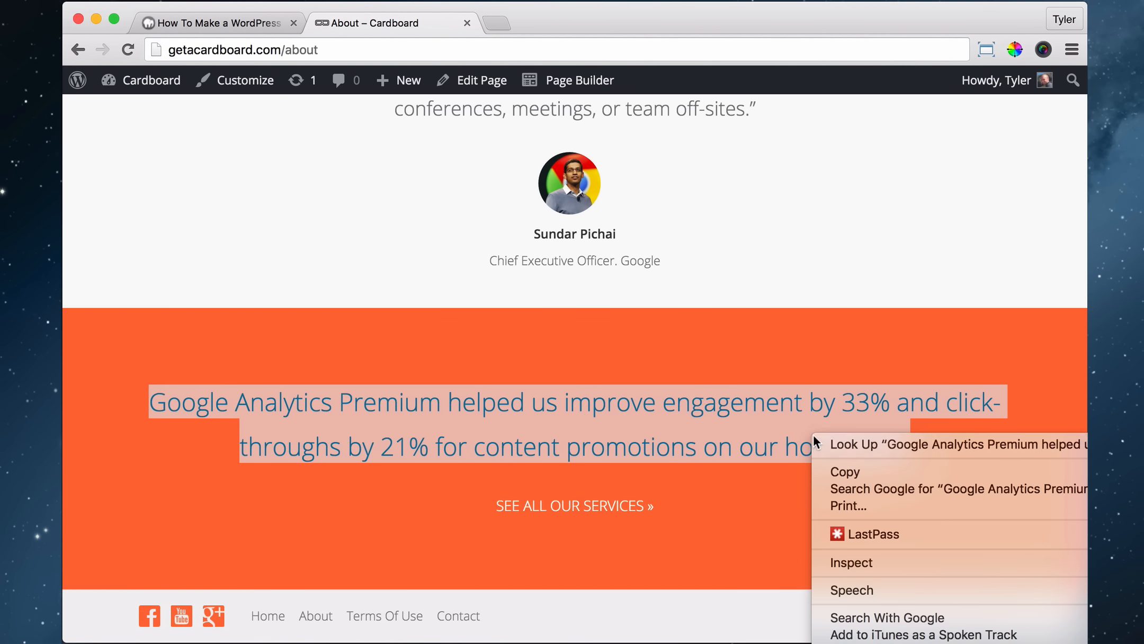
pyautogui.click(859, 465)
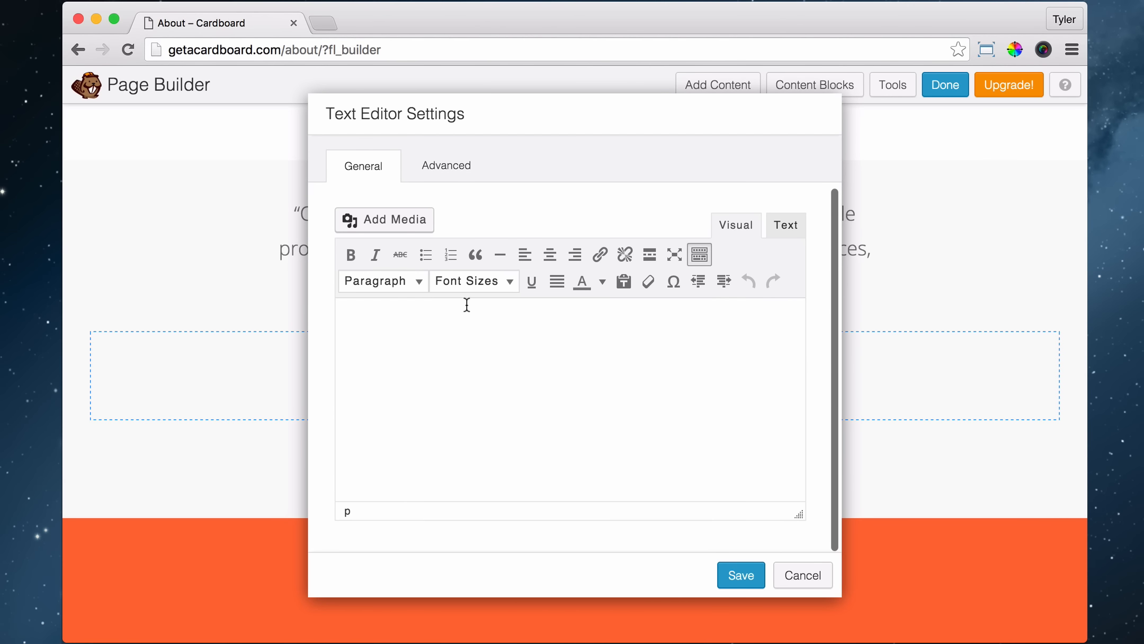
# Paste the copied Google Analytics Premium sentence as plain text into the orange row's text module.
pyautogui.click(623, 282)
pyautogui.click(782, 414)
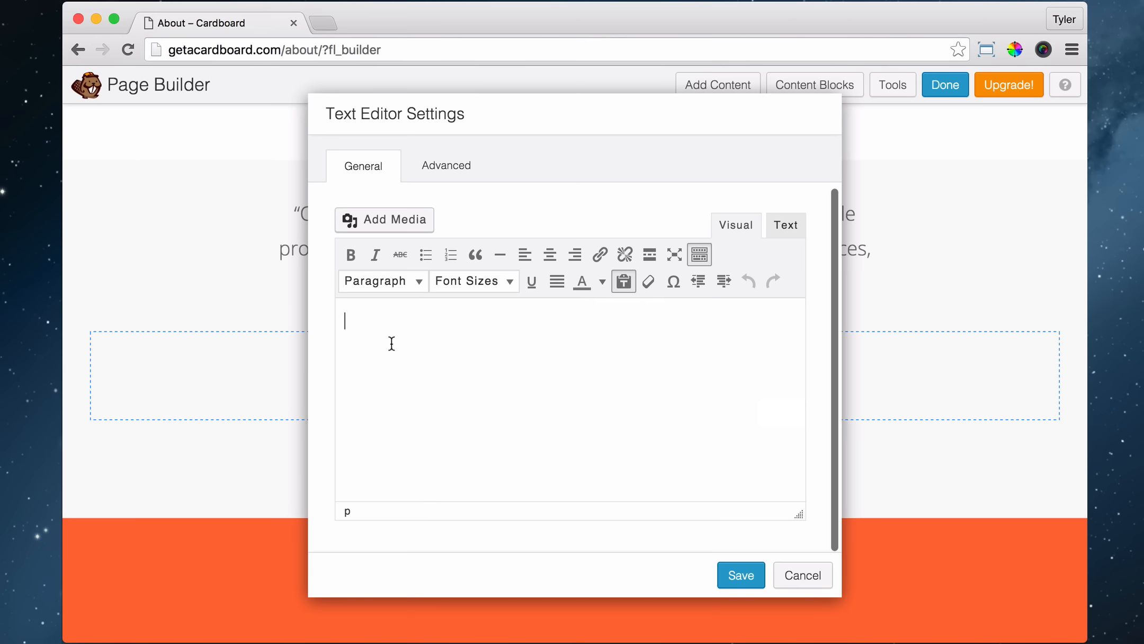
pyautogui.rightClick(390, 341)
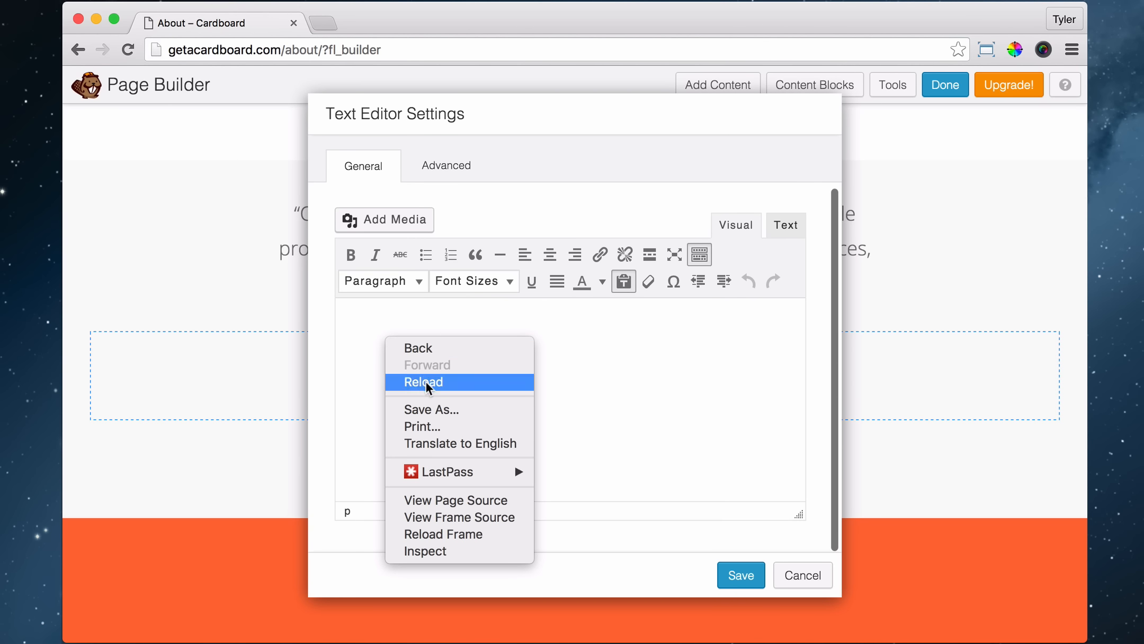
pyautogui.click(371, 312)
pyautogui.rightClick(371, 314)
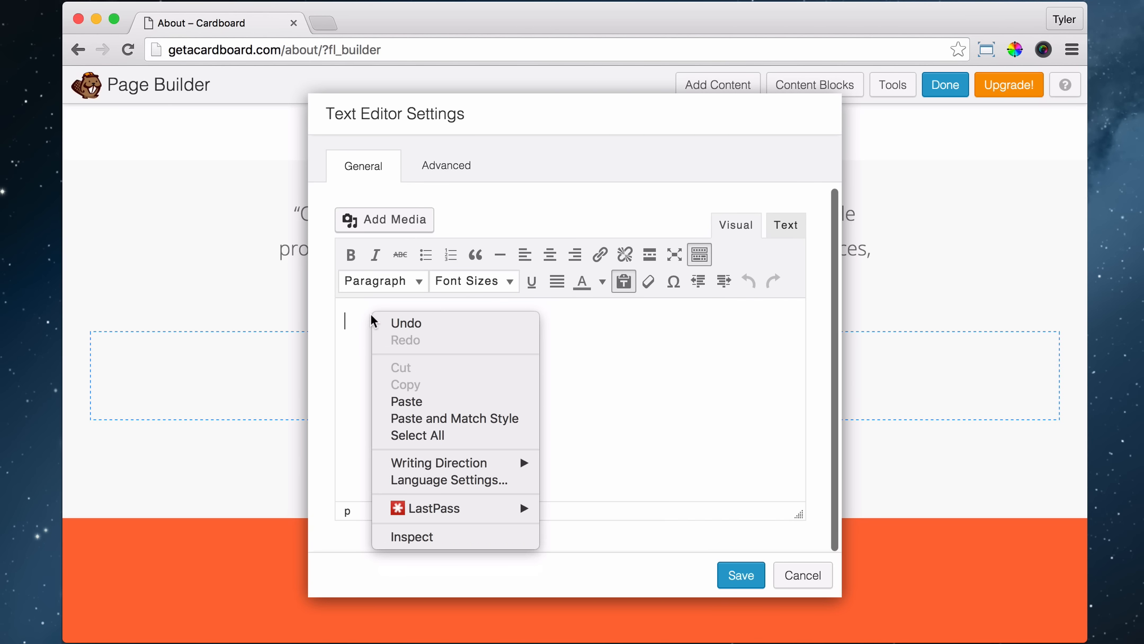
pyautogui.click(428, 400)
# Center the pasted Google Analytics Premium sentence and set its font size to 28px.
pyautogui.moveTo(773, 340); pyautogui.dragTo(186, 307)
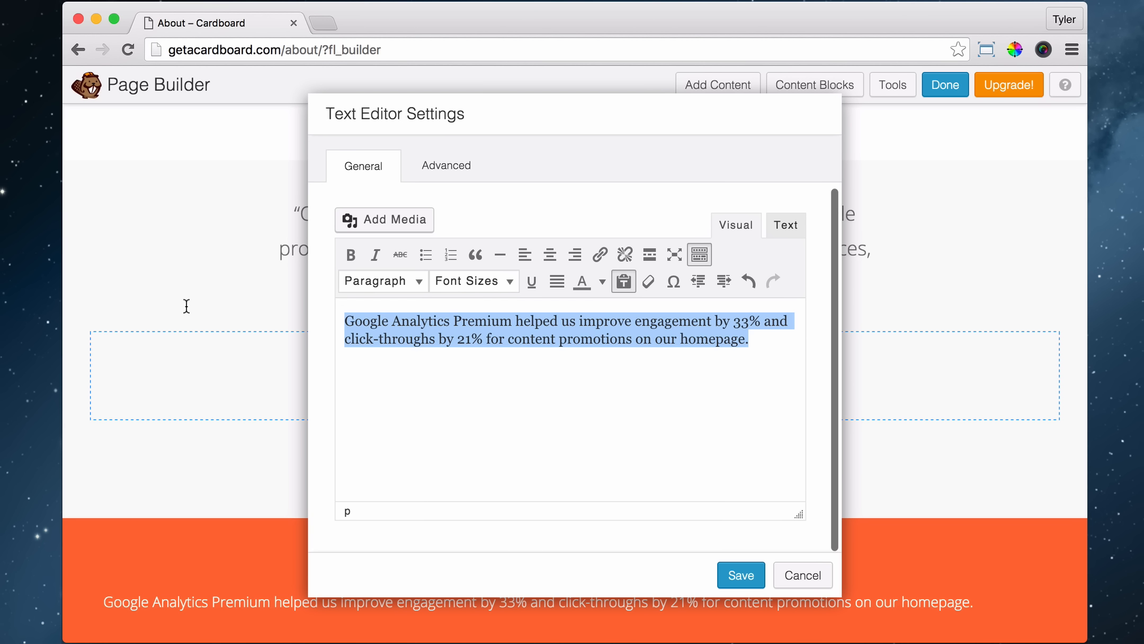
pyautogui.click(550, 256)
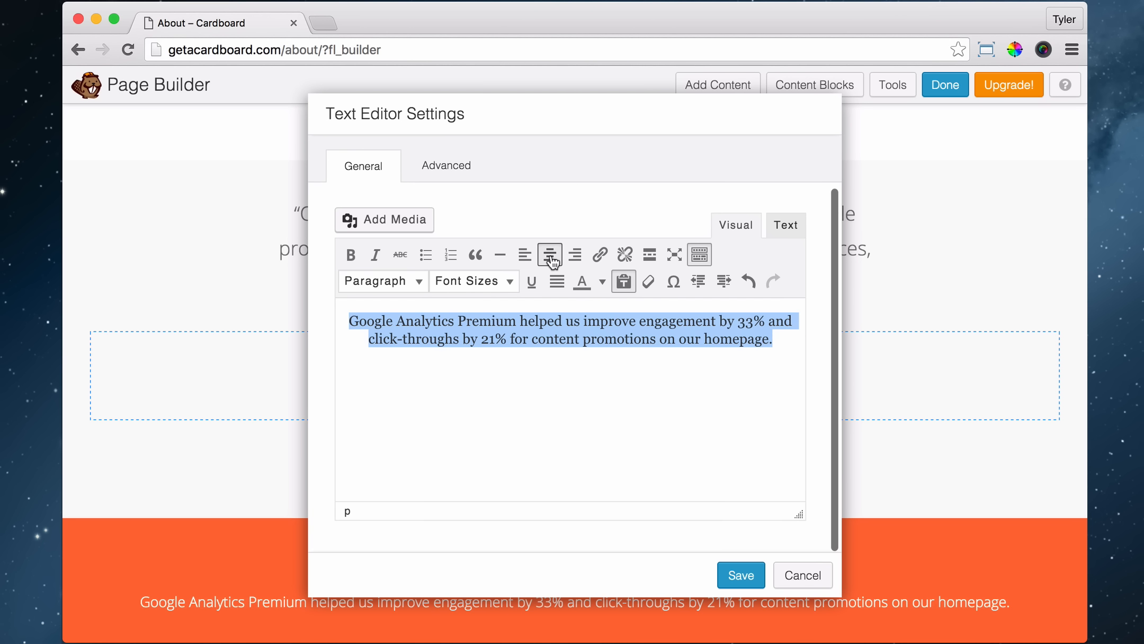
pyautogui.click(508, 283)
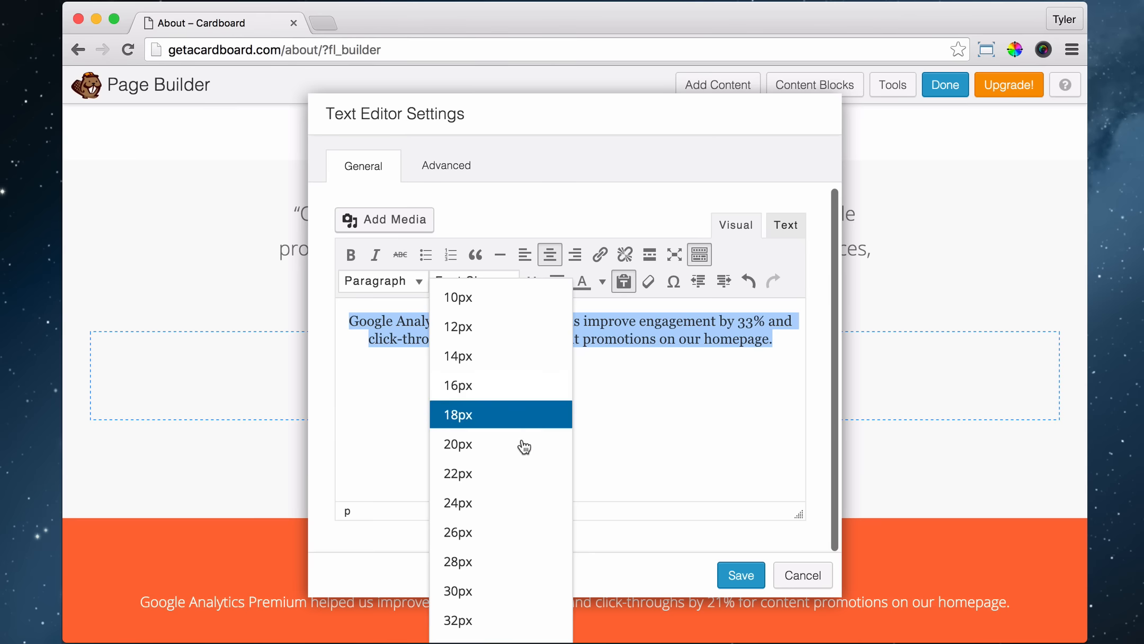
pyautogui.click(518, 560)
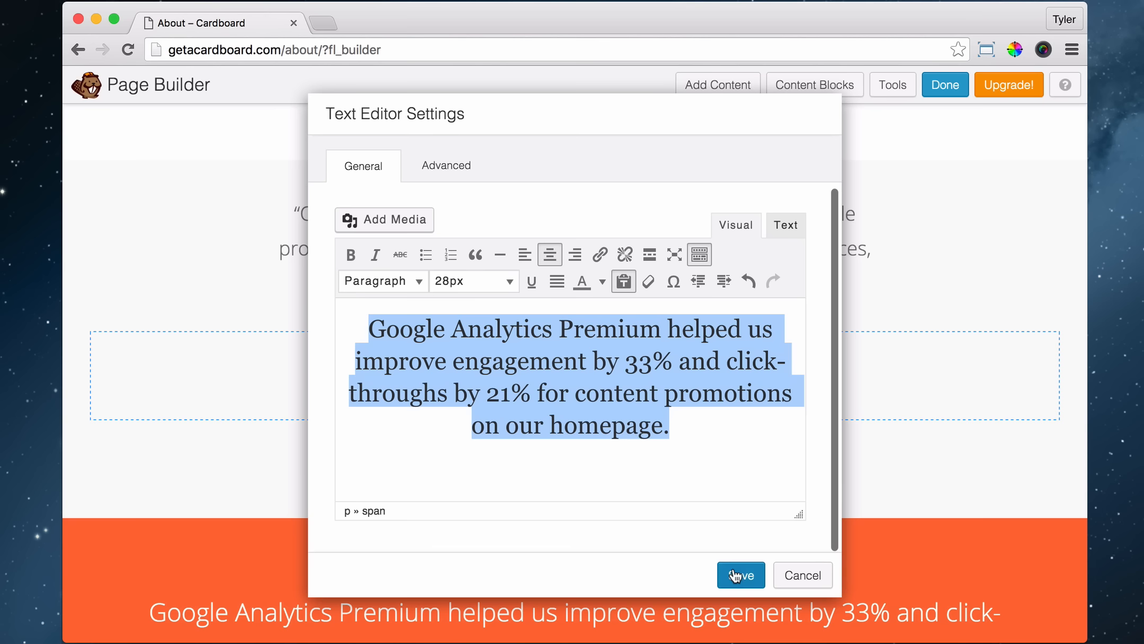
# Add the line "SEE ALL OUR SERVICES" below the sentence, separated from it by a blank line.
pyautogui.click(691, 445)
pyautogui.press('Return')
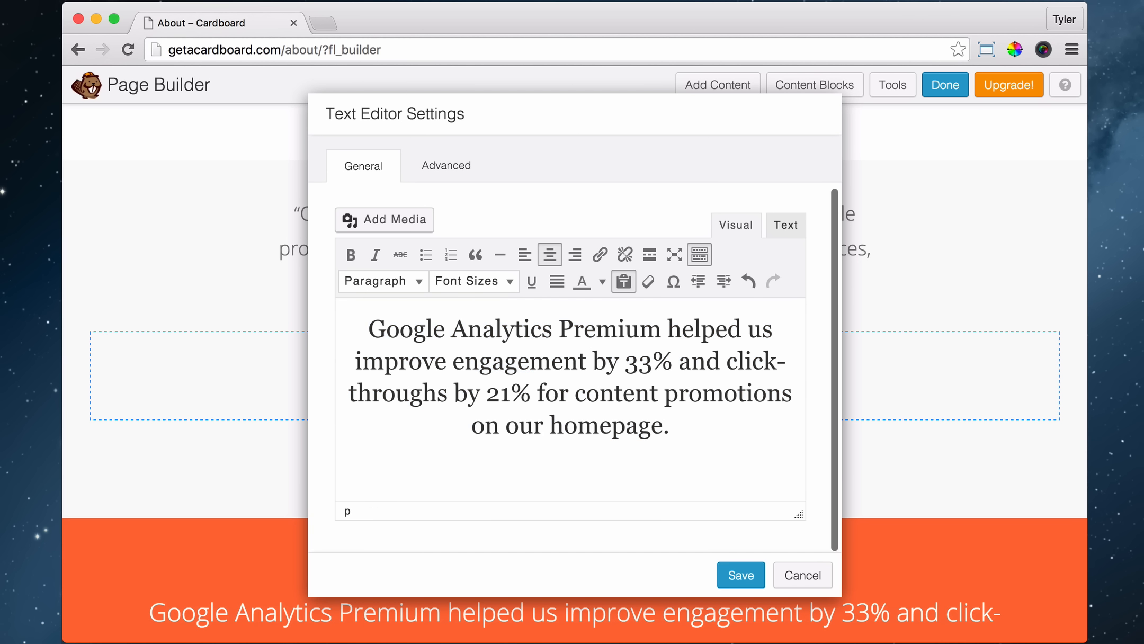
pyautogui.press('Return')
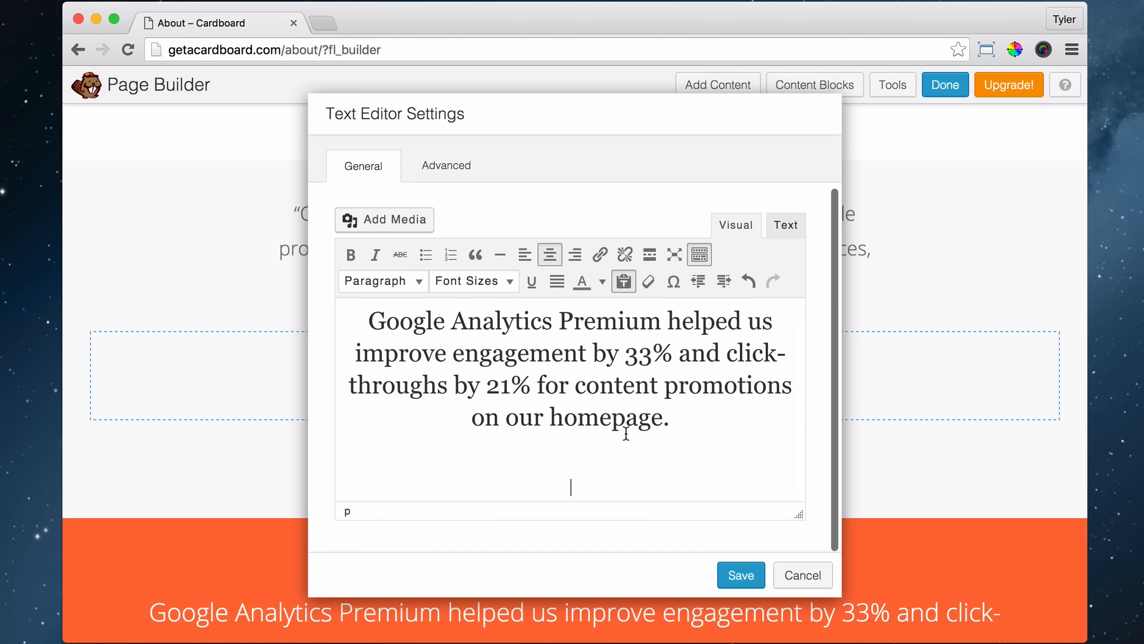
pyautogui.scroll(-1, 634, 420)
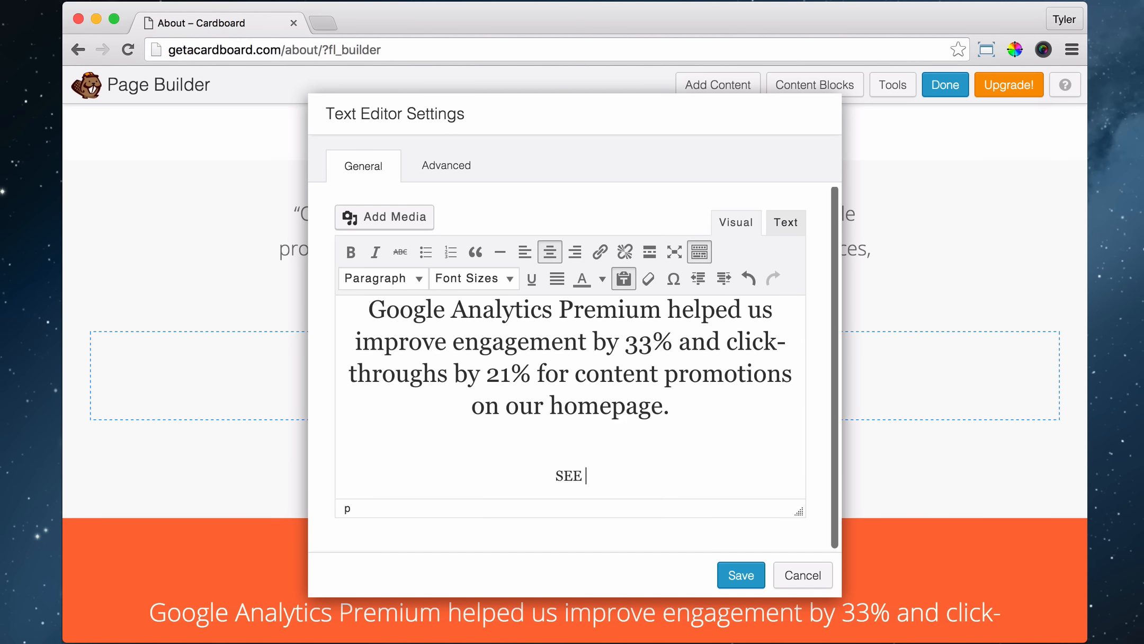
pyautogui.write('SEE ALL OUR SERVICES')
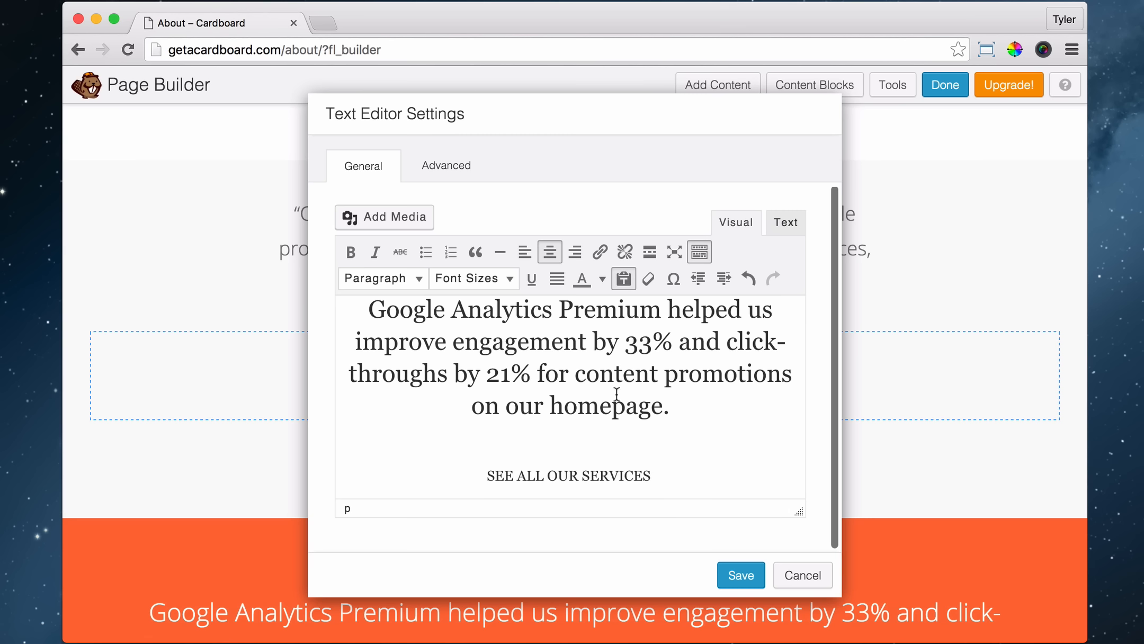
# Insert the special character » after "SEE ALL OUR SERVICES" and select the whole line.
pyautogui.click(698, 253)
pyautogui.click(699, 255)
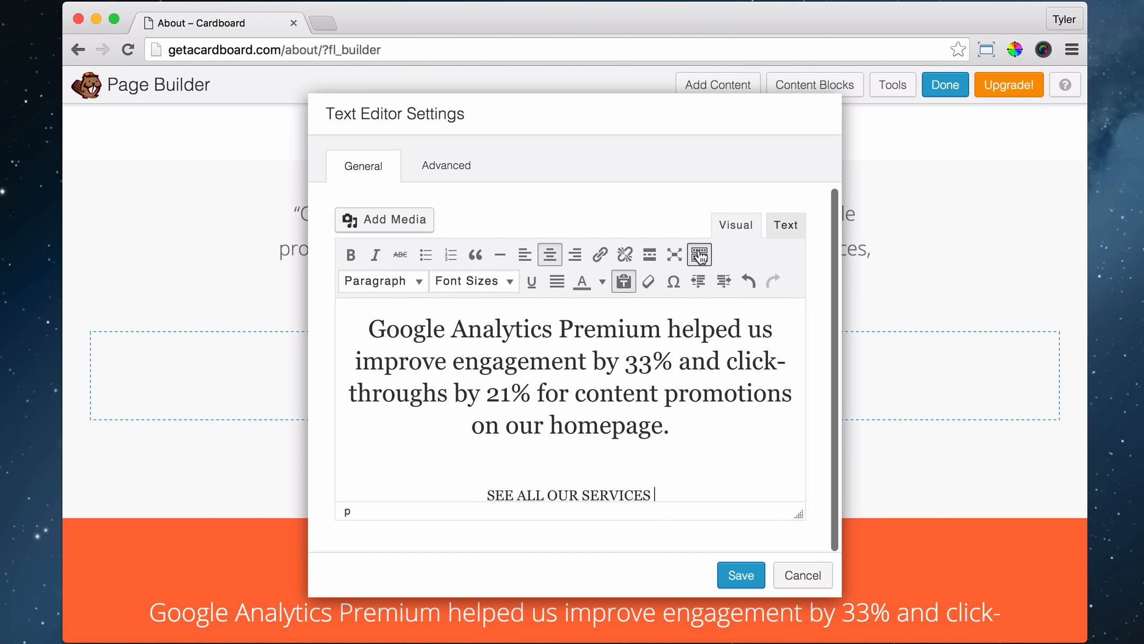
pyautogui.click(673, 281)
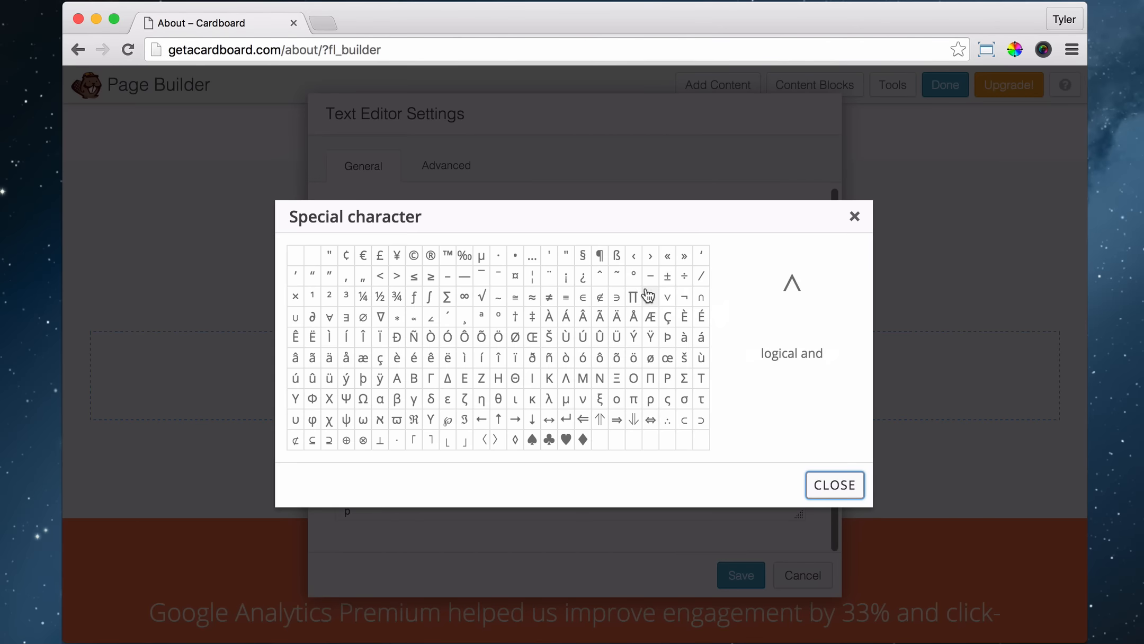
pyautogui.click(684, 260)
pyautogui.moveTo(661, 486); pyautogui.dragTo(454, 472)
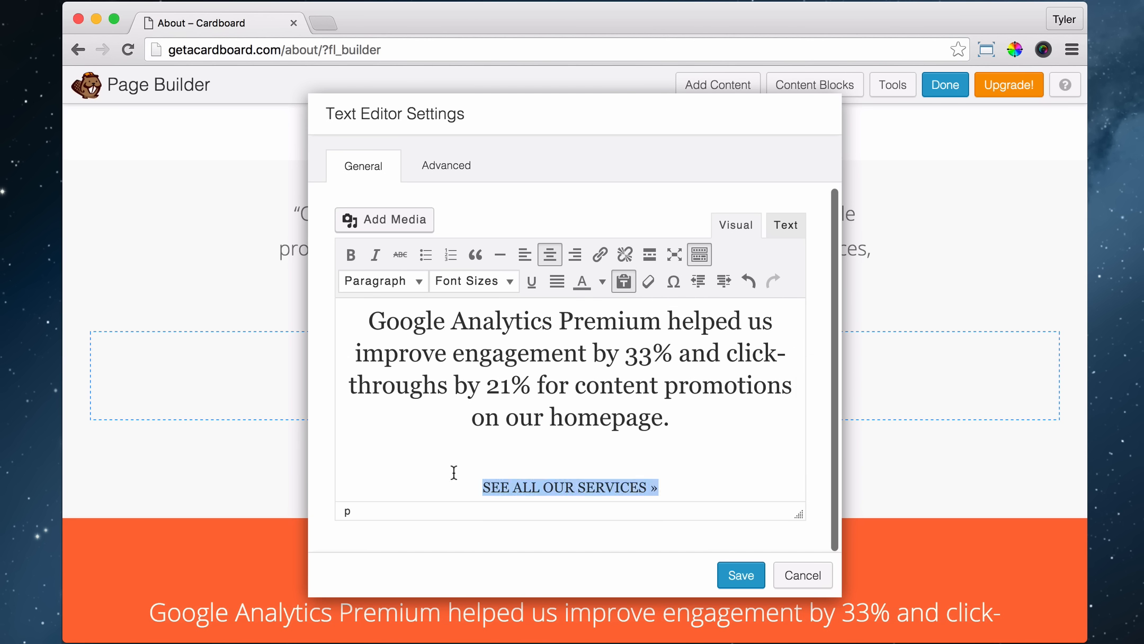
# Link the "SEE ALL OUR SERVICES »" line to the existing Services page and save the text module.
pyautogui.click(599, 254)
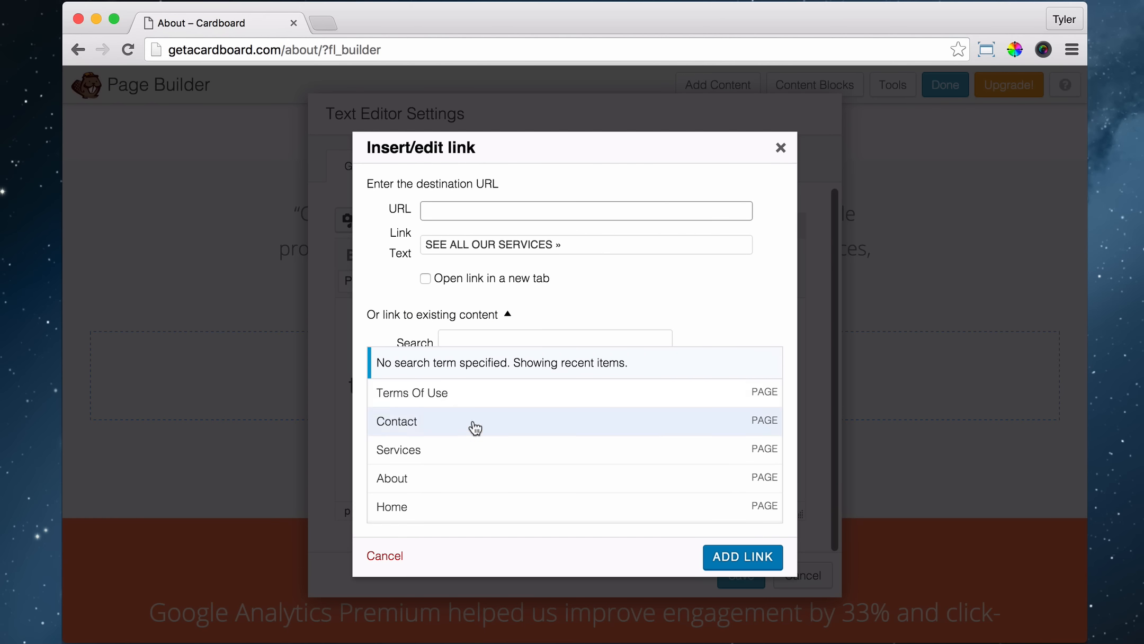
pyautogui.click(469, 451)
pyautogui.click(742, 555)
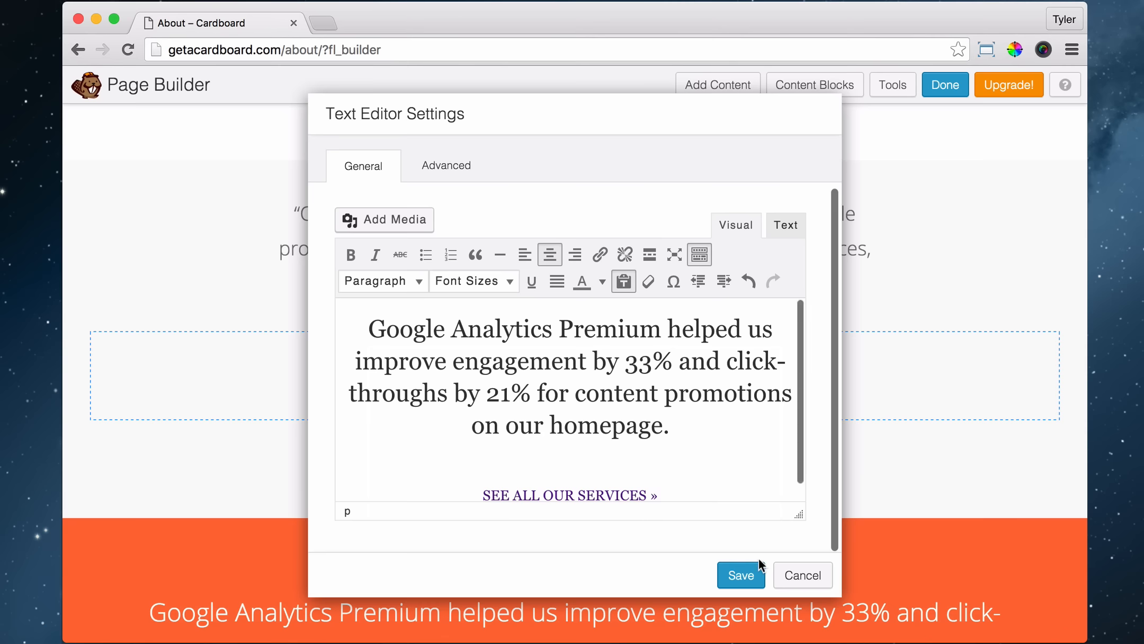
pyautogui.click(758, 565)
# Finish editing the About page in Page Builder and publish the changes.
pyautogui.scroll(-5, 785, 383)
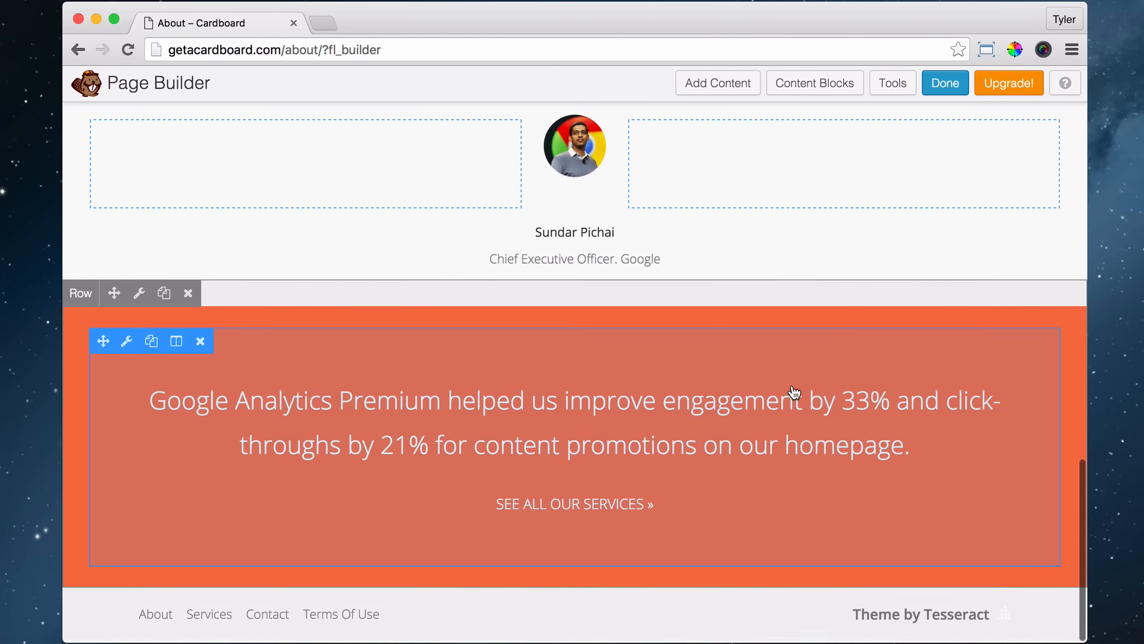
pyautogui.click(944, 85)
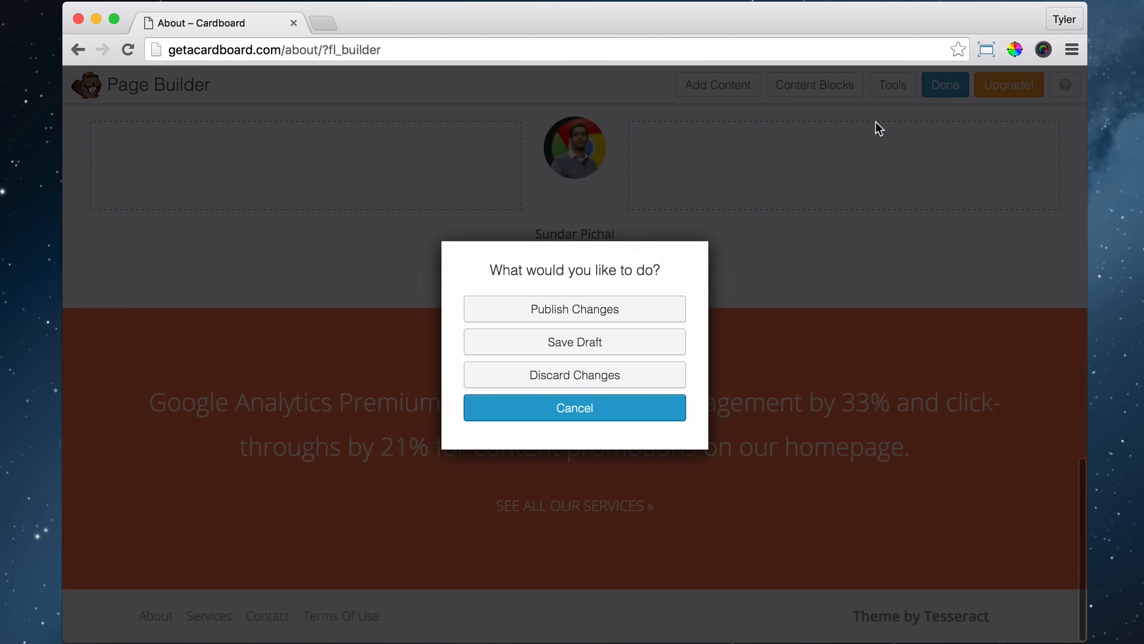
pyautogui.click(628, 307)
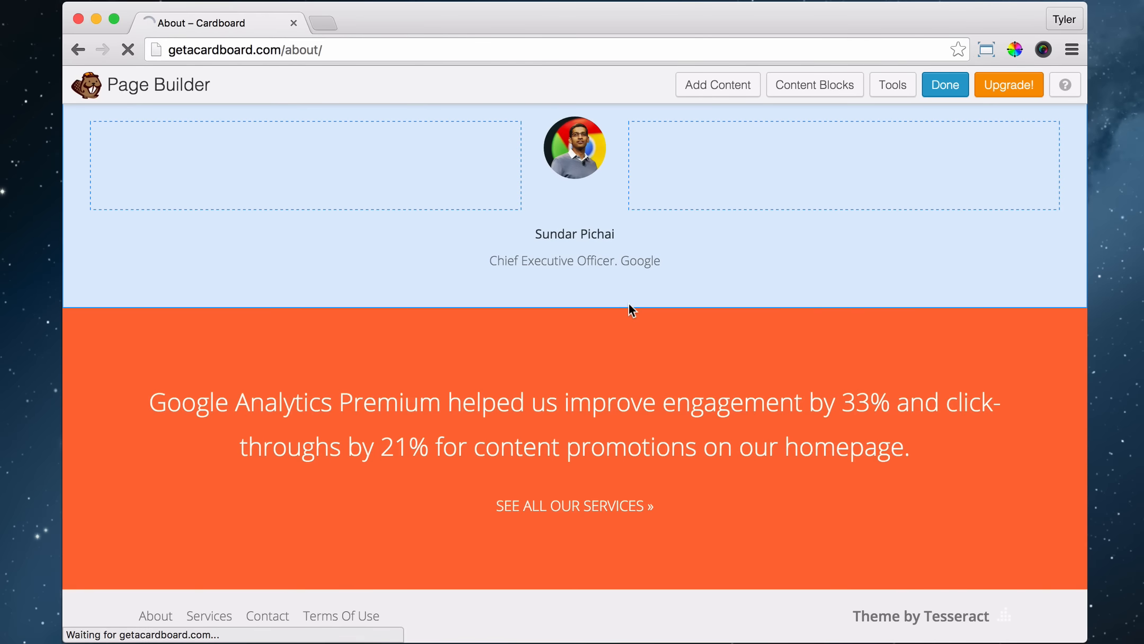
# Review the published About page from the header image down to the orange call-to-action section and footer.
pyautogui.scroll(-5, 634, 288)
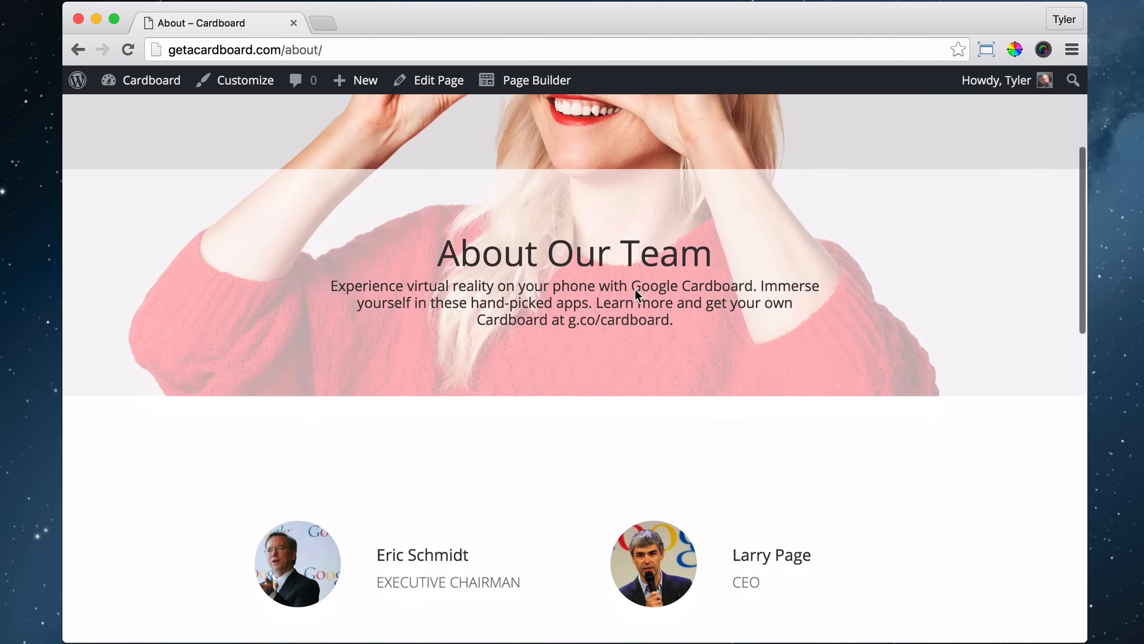
pyautogui.scroll(-10, 634, 287)
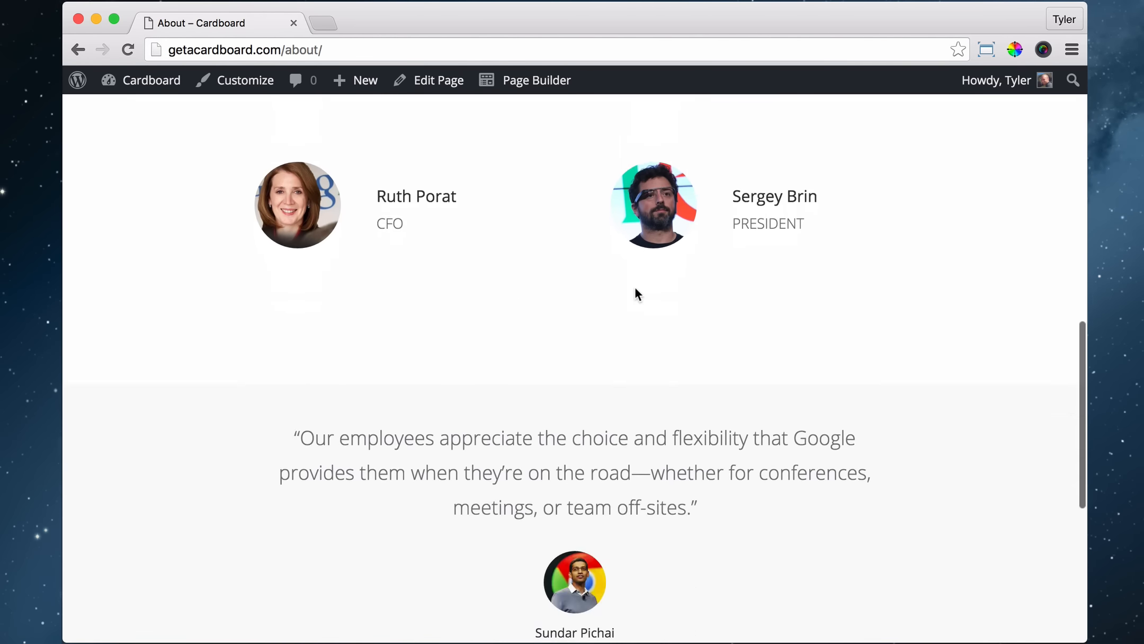
pyautogui.scroll(10, 634, 286)
pyautogui.scroll(-12, 634, 286)
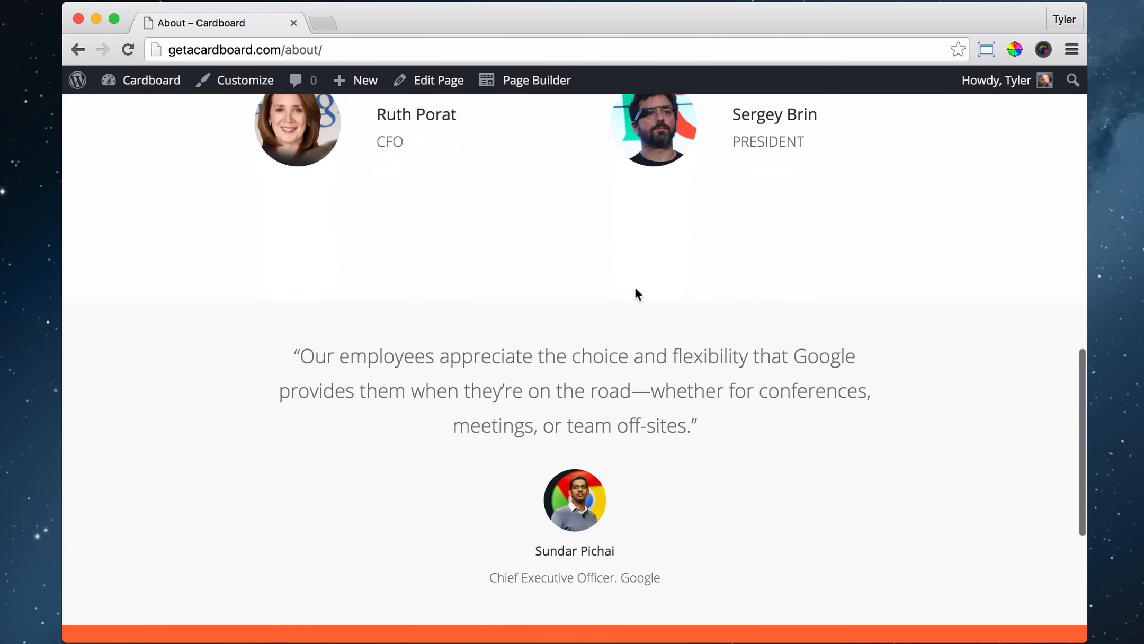
pyautogui.scroll(-6, 634, 286)
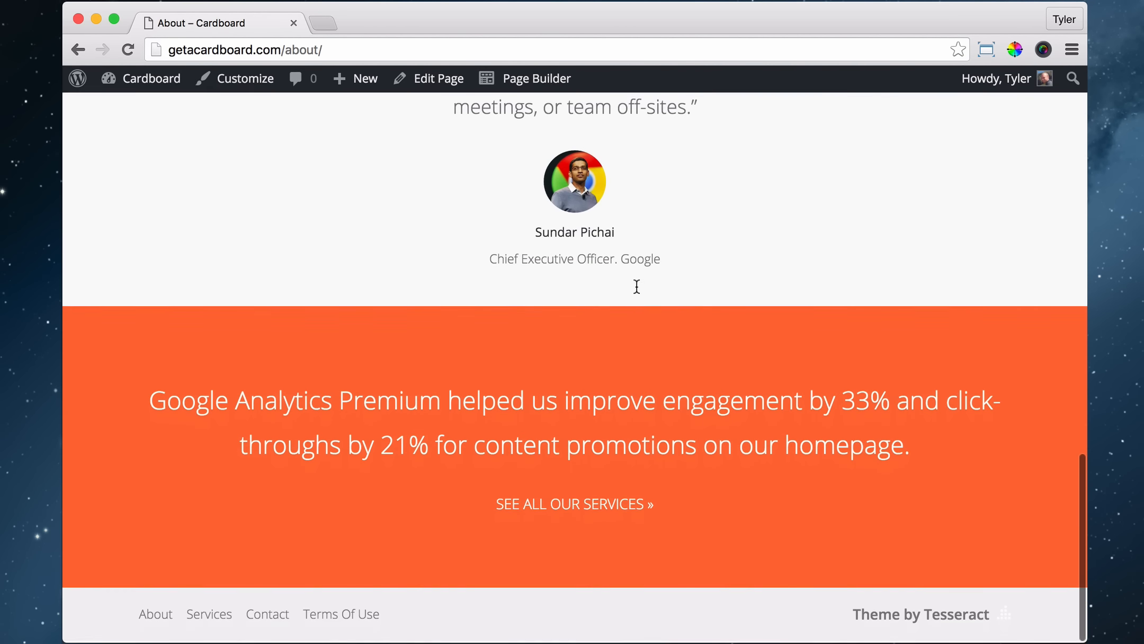
pyautogui.scroll(15, 638, 289)
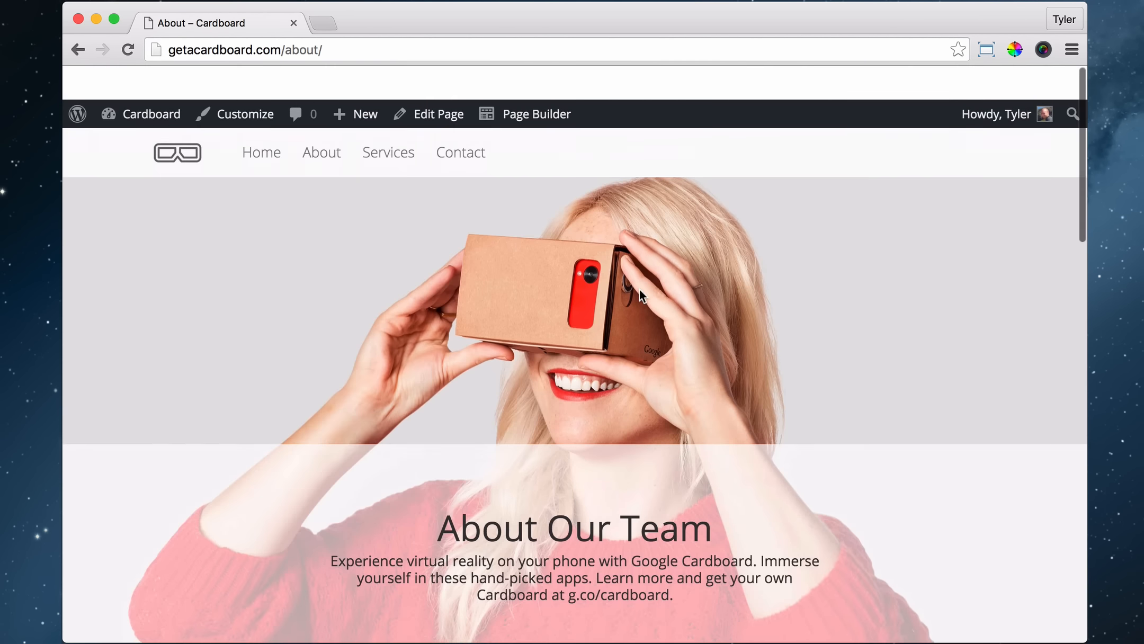
# Switch to the "How To Make a WordPress Website – 2016" course page and look through its lesson list for the next lesson.
pyautogui.click(98, 18)
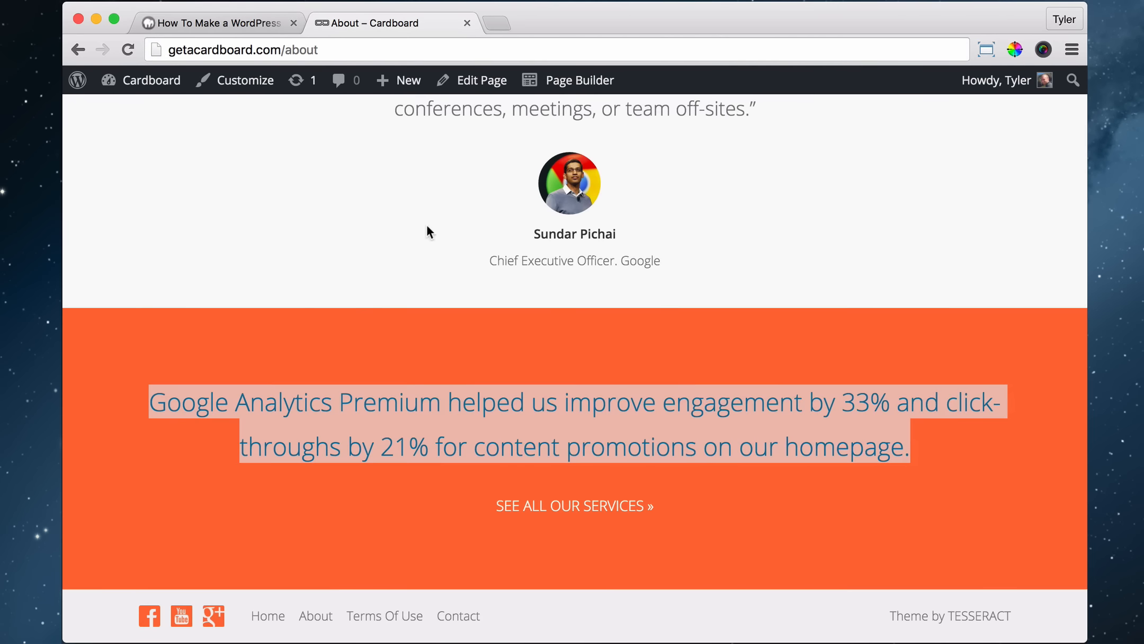
pyautogui.click(427, 227)
pyautogui.click(172, 25)
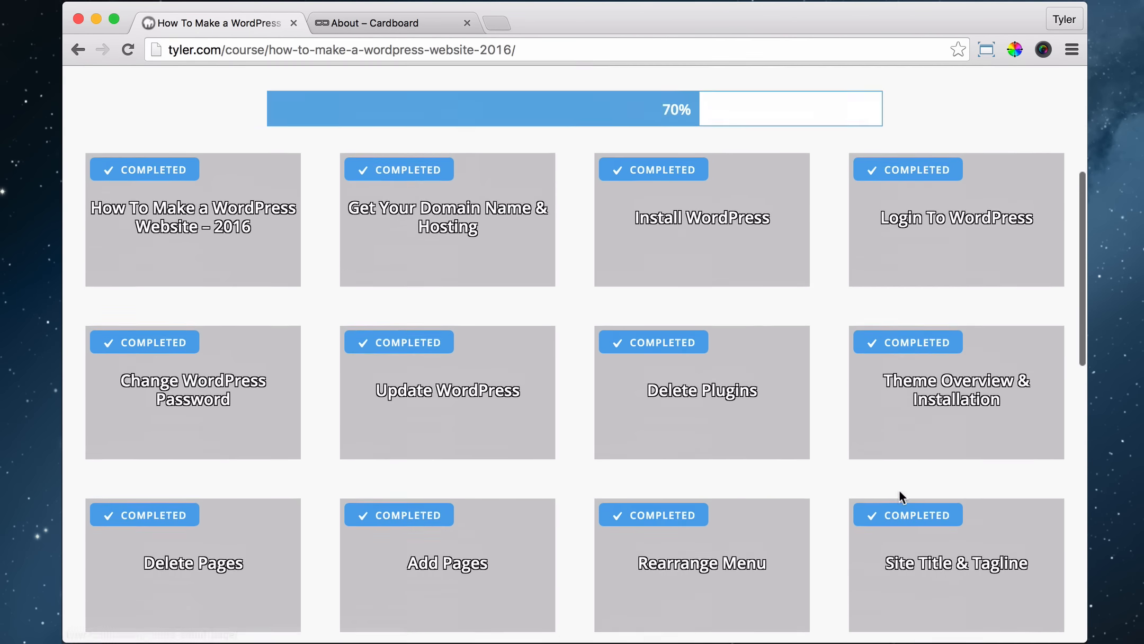
pyautogui.scroll(-10, 899, 489)
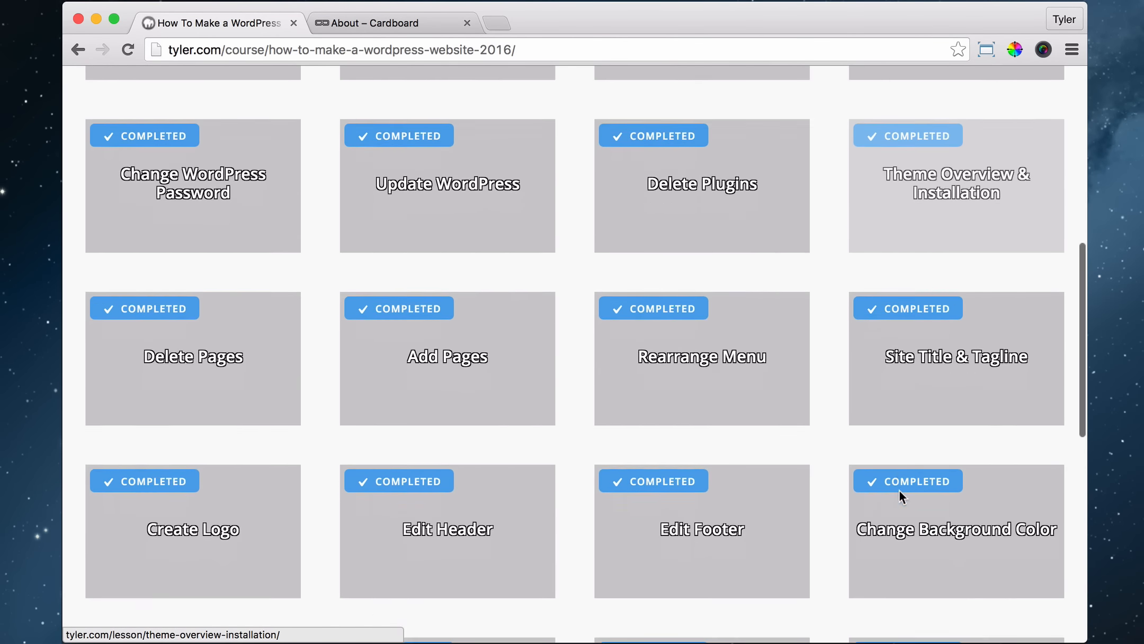
pyautogui.scroll(-2, 899, 491)
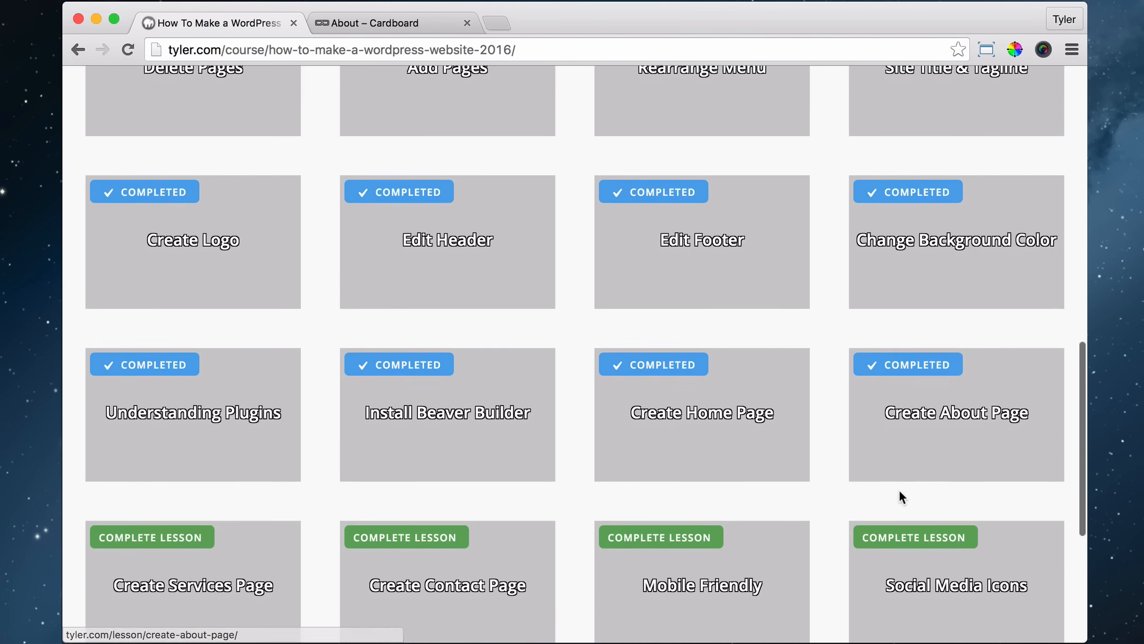